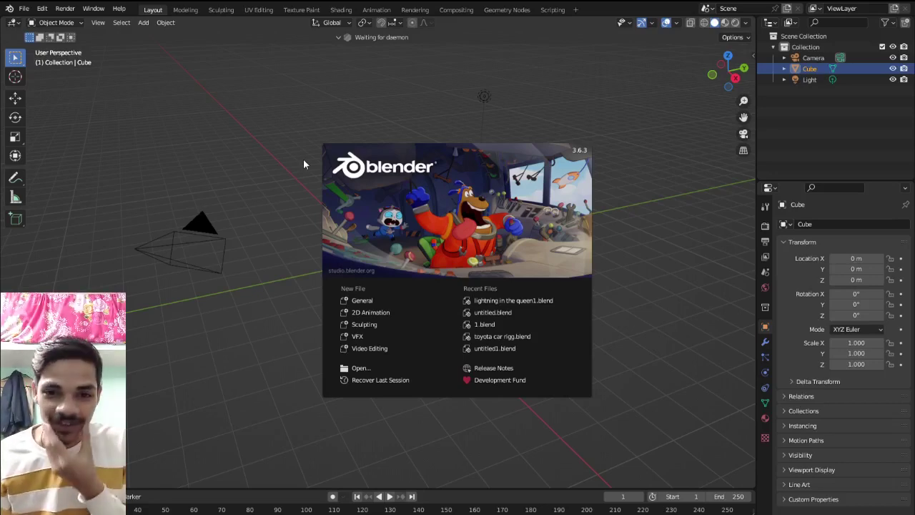
# Close the splash screen and delete the default cube, camera and light
pyautogui.click(261, 149)
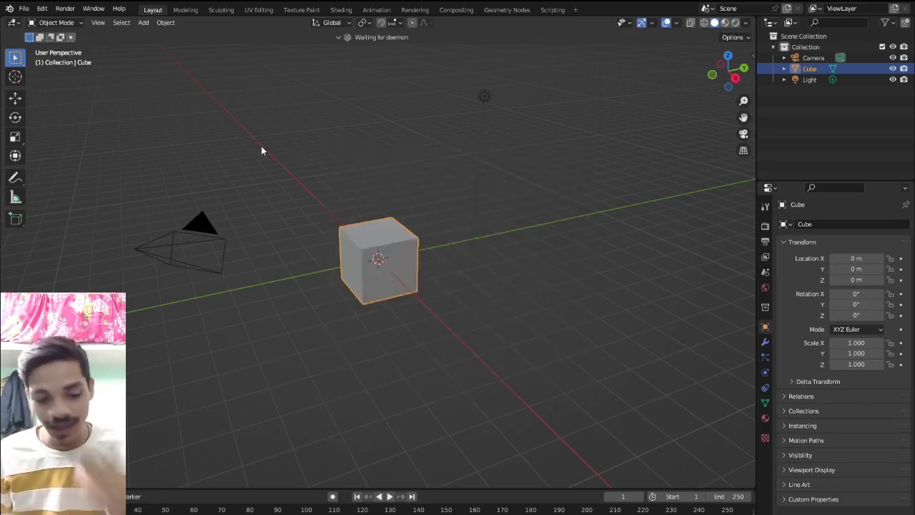
pyautogui.press('a')
pyautogui.press('Delete')
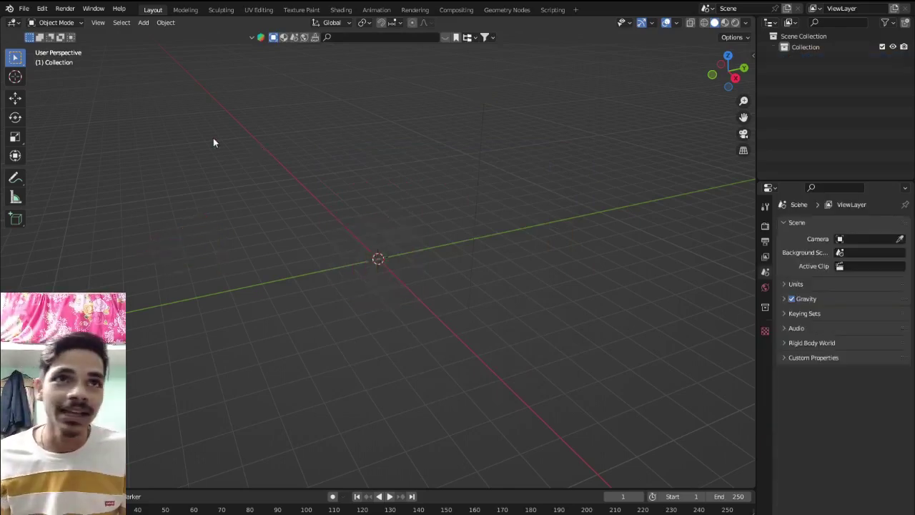
pyautogui.click(24, 9)
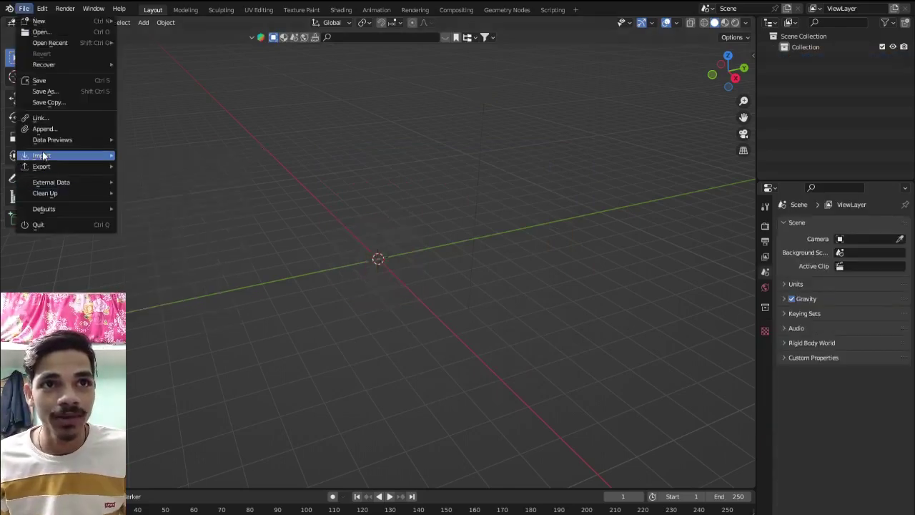
pyautogui.moveTo(42, 155)
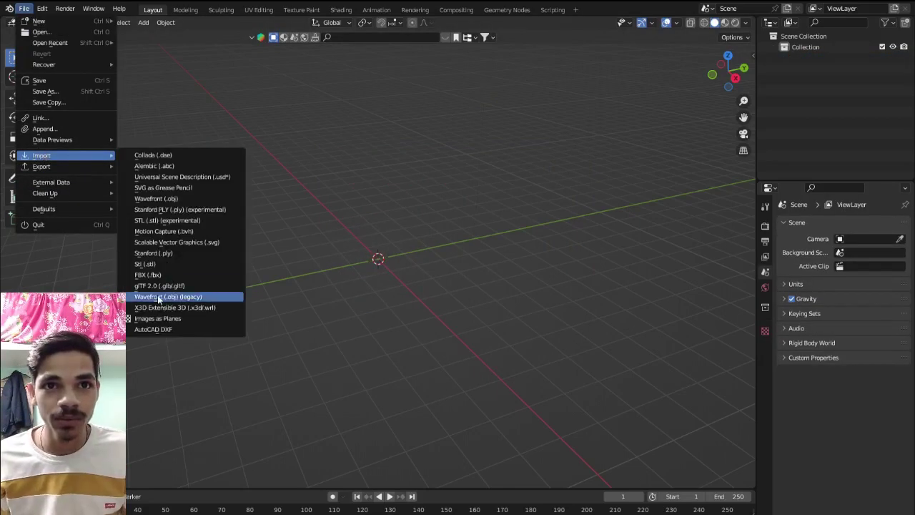
# Import the sedan model as a glTF 2.0 file and orbit around it
pyautogui.click(158, 297)
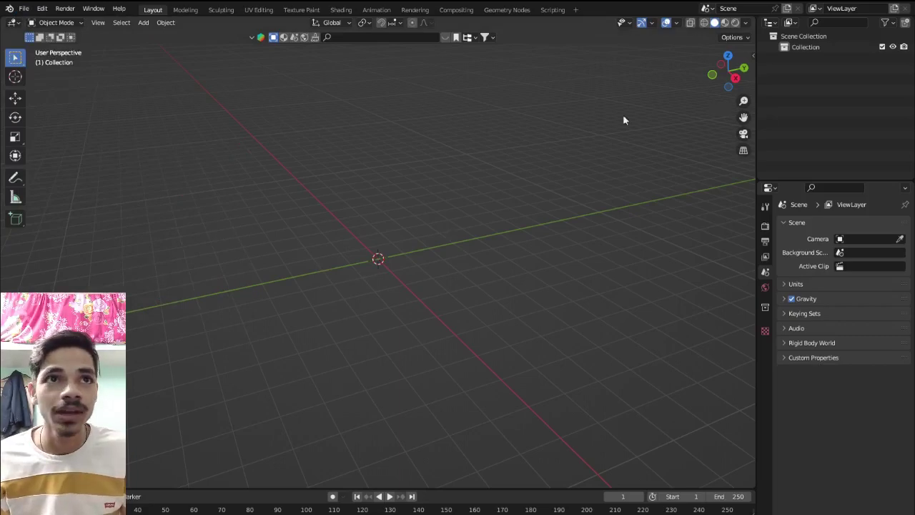
pyautogui.click(24, 9)
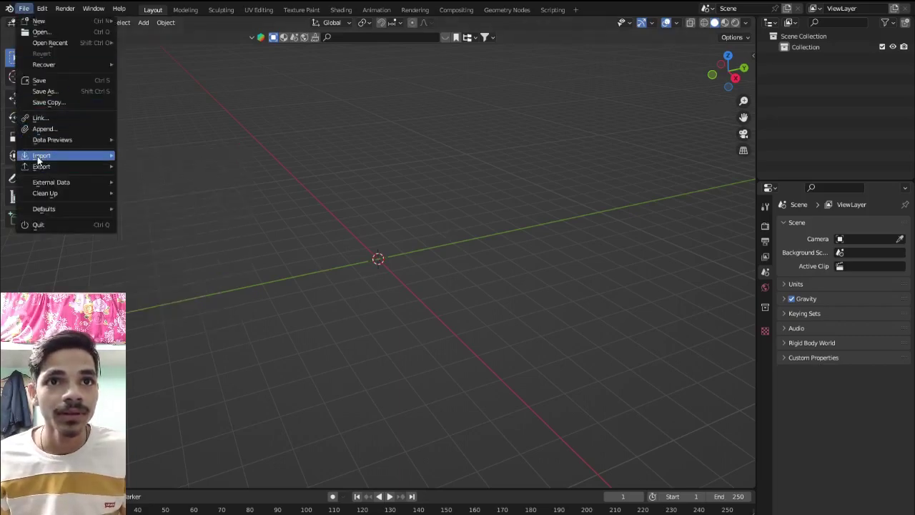
pyautogui.moveTo(42, 155)
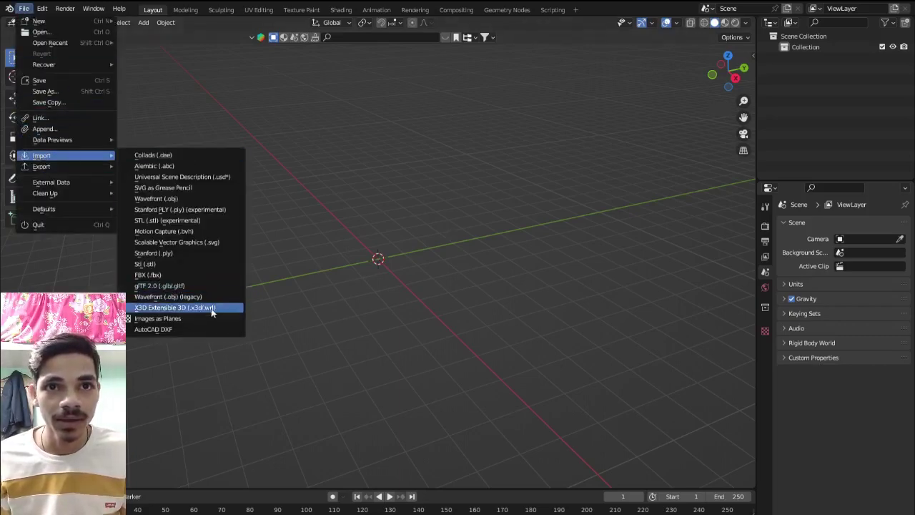
pyautogui.click(178, 288)
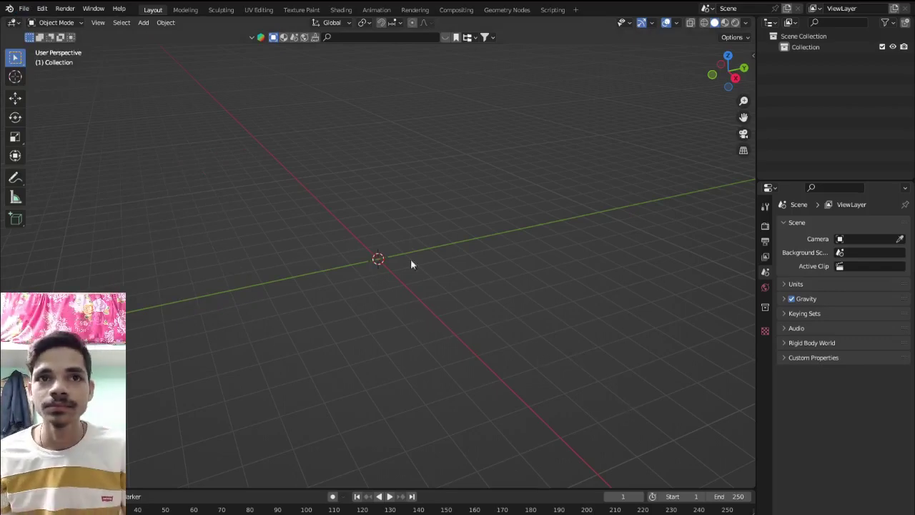
pyautogui.moveTo(411, 267)
pyautogui.mouseDown(button='middle')
pyautogui.moveTo(368, 270)
pyautogui.moveTo(317, 319)
pyautogui.mouseUp(button='middle')
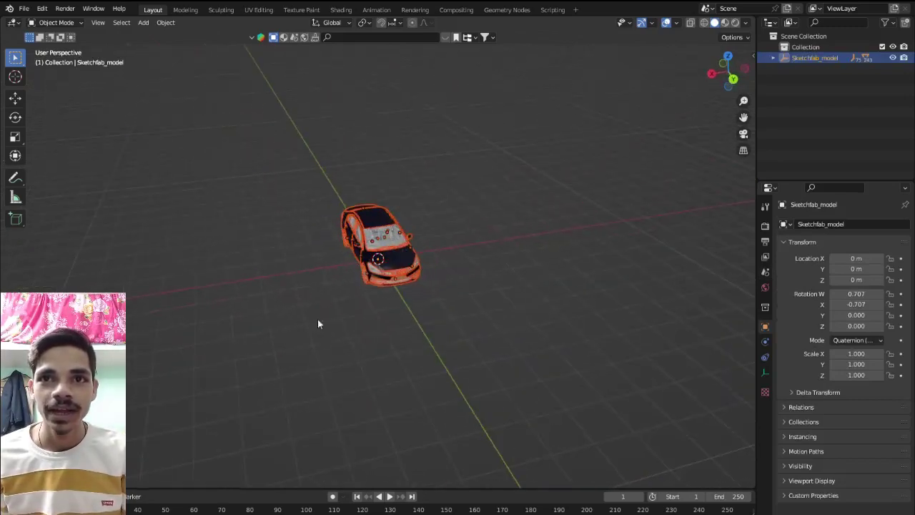
# Switch the viewport to Material Preview shading to show the car's textures
pyautogui.scroll(5, 317, 319)
pyautogui.moveTo(424, 330); pyautogui.dragTo(343, 336, button='middle')
pyautogui.click(477, 329)
pyautogui.moveTo(477, 329)
pyautogui.mouseDown(button='middle')
pyautogui.moveTo(429, 309)
pyautogui.moveTo(458, 308)
pyautogui.mouseUp(button='middle')
pyautogui.scroll(-3, 422, 300)
pyautogui.press('z')
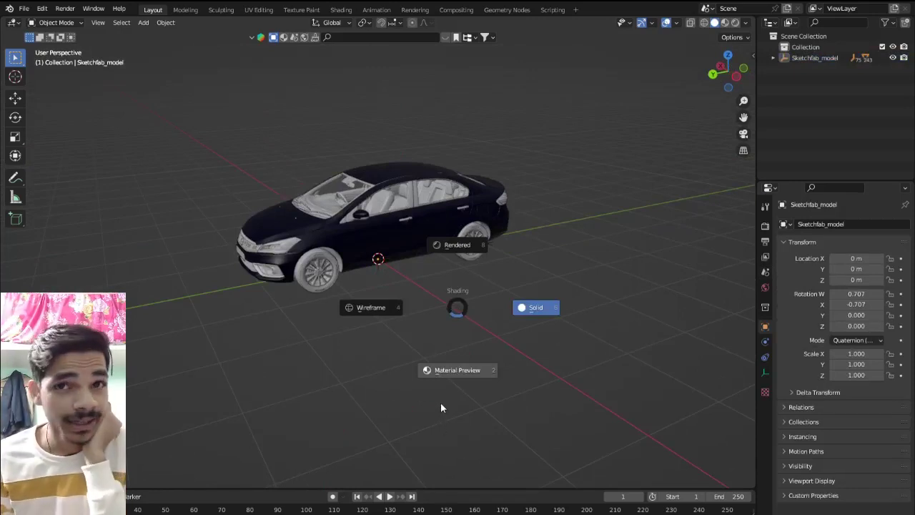
pyautogui.click(456, 388)
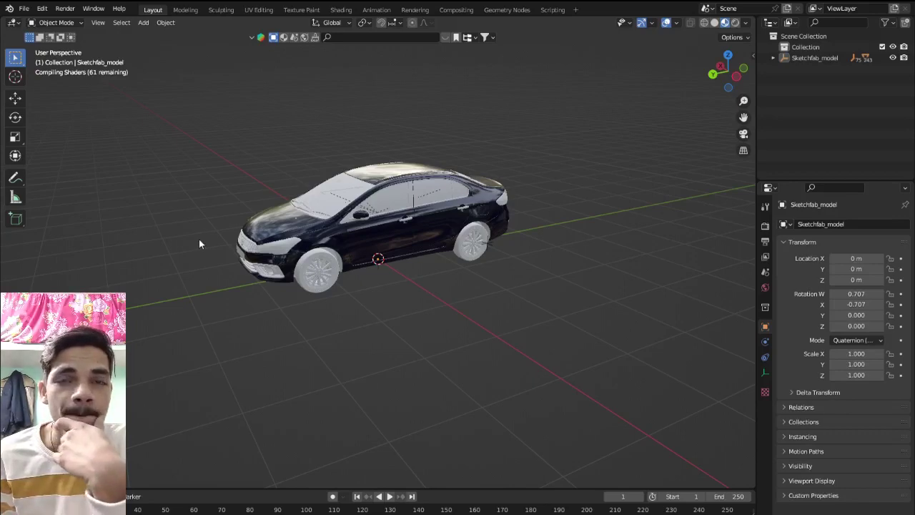
# Select the windscreen and test-move it to confirm it is a separate object
pyautogui.moveTo(205, 238)
pyautogui.mouseDown(button='middle')
pyautogui.moveTo(417, 247)
pyautogui.moveTo(551, 231)
pyautogui.moveTo(482, 241)
pyautogui.moveTo(523, 245)
pyautogui.moveTo(551, 262)
pyautogui.moveTo(537, 217)
pyautogui.moveTo(475, 275)
pyautogui.moveTo(523, 273)
pyautogui.mouseUp(button='middle')
pyautogui.scroll(5, 551, 231)
pyautogui.scroll(3, 536, 250)
pyautogui.scroll(-5, 535, 249)
pyautogui.scroll(5, 482, 268)
pyautogui.scroll(-5, 466, 269)
pyautogui.moveTo(466, 269)
pyautogui.mouseDown(button='middle')
pyautogui.moveTo(547, 263)
pyautogui.moveTo(550, 218)
pyautogui.moveTo(476, 233)
pyautogui.moveTo(487, 191)
pyautogui.moveTo(466, 204)
pyautogui.mouseUp(button='middle')
pyautogui.click(488, 190)
pyautogui.scroll(5, 490, 188)
pyautogui.scroll(-4, 491, 189)
pyautogui.press('g')
pyautogui.press('Escape')
pyautogui.click(422, 187)
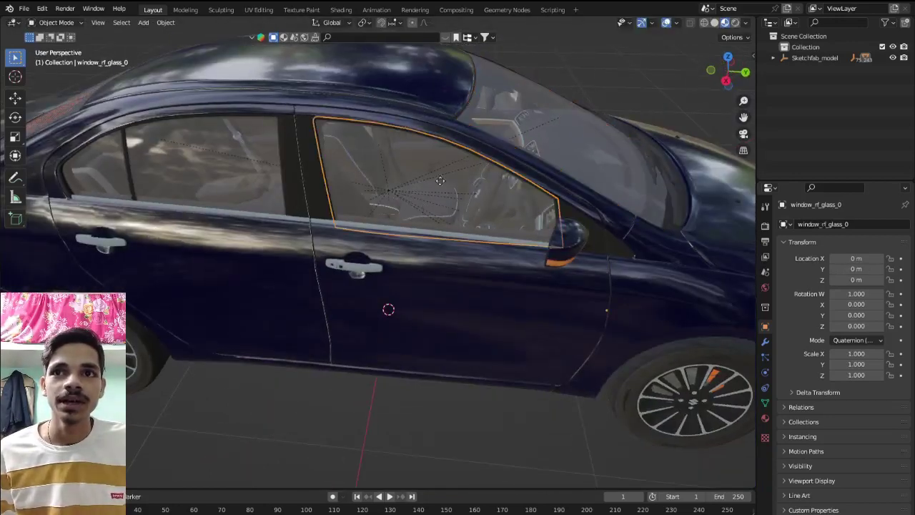
pyautogui.press('g')
pyautogui.press('Escape')
pyautogui.click(451, 308)
pyautogui.press('g')
pyautogui.press('Escape')
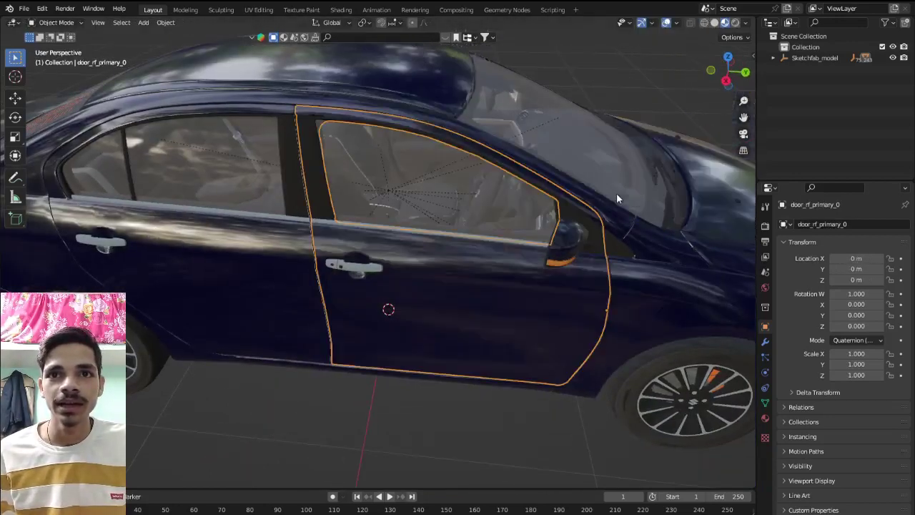
pyautogui.moveTo(424, 251); pyautogui.dragTo(431, 258, button='middle')
pyautogui.scroll(-5, 401, 275)
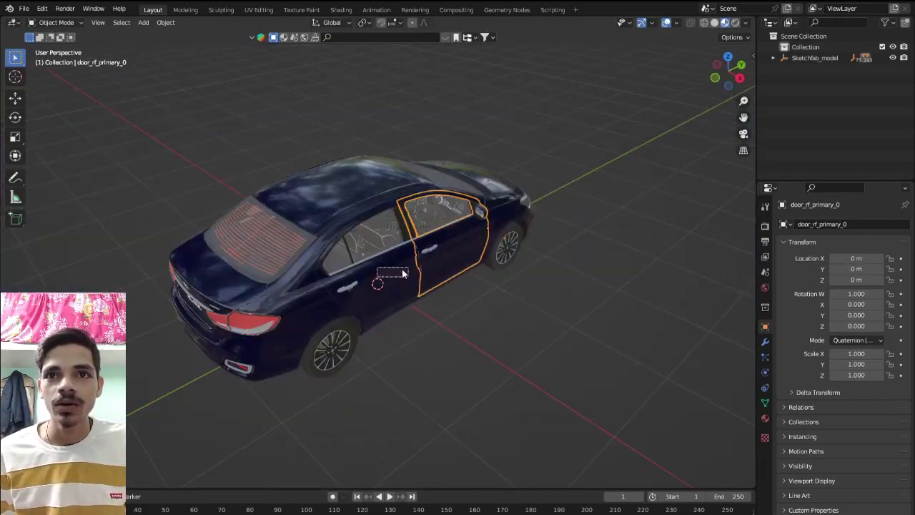
pyautogui.moveTo(402, 273); pyautogui.dragTo(405, 274)
pyautogui.moveTo(404, 275); pyautogui.dragTo(429, 272, button='middle')
pyautogui.press('g')
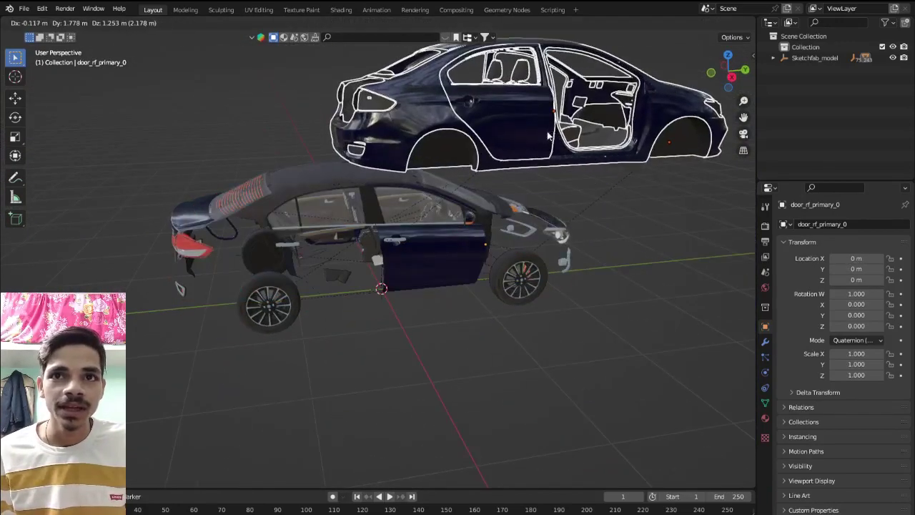
pyautogui.press('Escape')
pyautogui.moveTo(455, 214)
pyautogui.mouseDown(button='middle')
pyautogui.moveTo(520, 226)
pyautogui.moveTo(367, 253)
pyautogui.moveTo(407, 279)
pyautogui.moveTo(351, 272)
pyautogui.moveTo(337, 256)
pyautogui.moveTo(430, 262)
pyautogui.moveTo(421, 267)
pyautogui.mouseUp(button='middle')
pyautogui.scroll(5, 518, 226)
pyautogui.scroll(2, 350, 250)
pyautogui.click(397, 223)
pyautogui.scroll(-3, 444, 264)
pyautogui.scroll(-2, 435, 278)
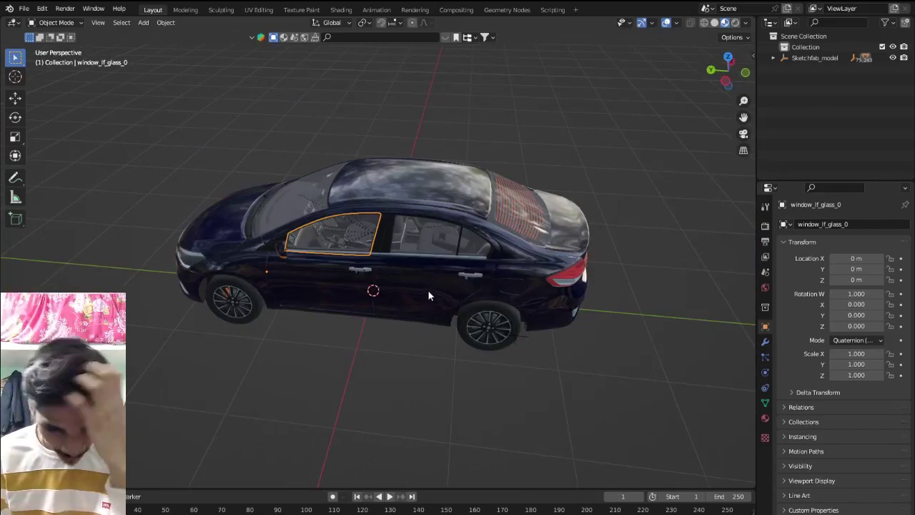
pyautogui.moveTo(429, 295)
pyautogui.mouseDown(button='middle')
pyautogui.moveTo(408, 280)
pyautogui.moveTo(415, 301)
pyautogui.moveTo(437, 304)
pyautogui.moveTo(391, 353)
pyautogui.mouseUp(button='middle')
pyautogui.scroll(2, 430, 298)
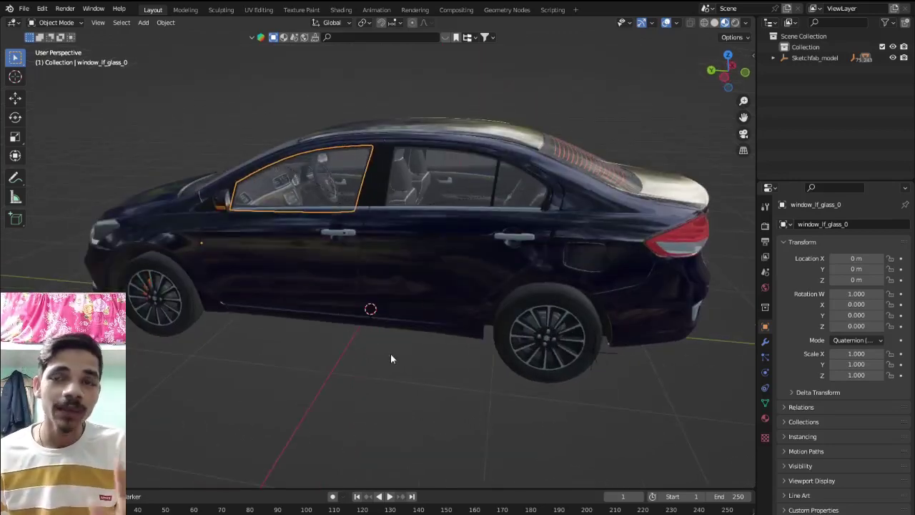
pyautogui.click(390, 352)
pyautogui.scroll(-2, 390, 352)
pyautogui.scroll(5, 397, 336)
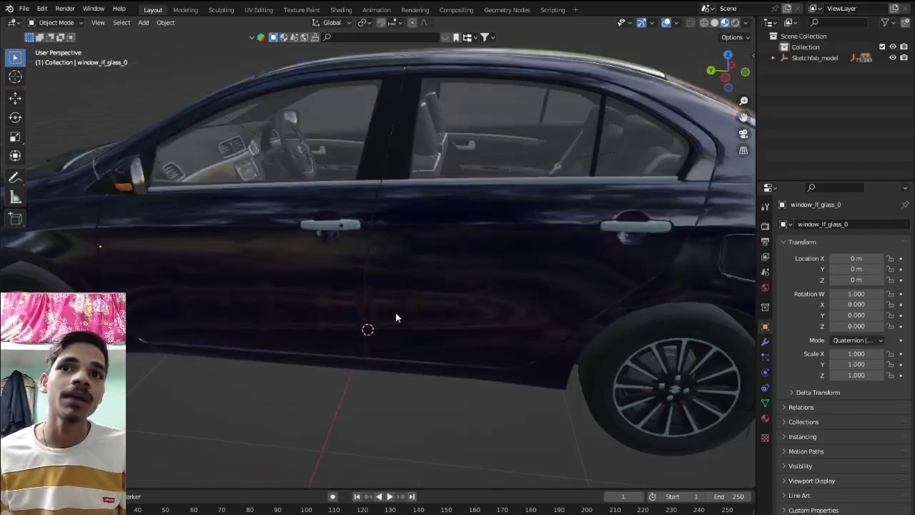
pyautogui.moveTo(361, 207); pyautogui.dragTo(346, 193, button='middle')
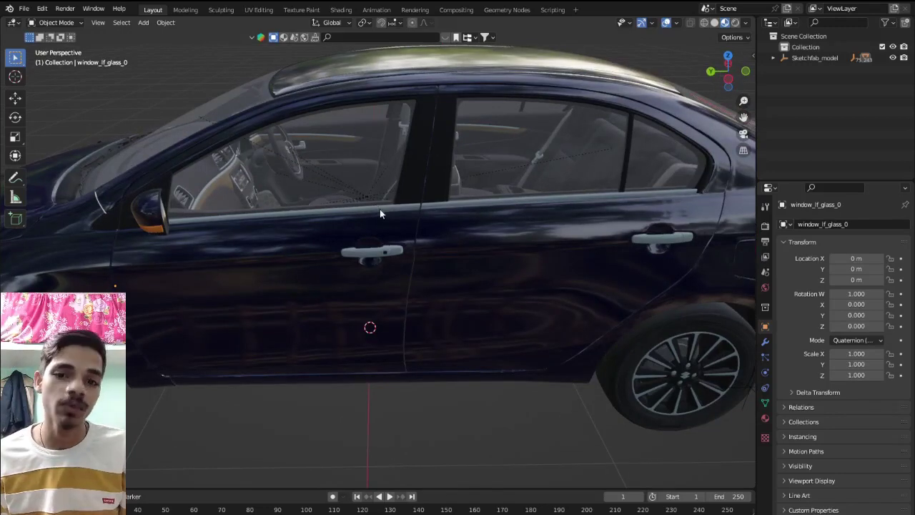
pyautogui.scroll(-5, 421, 262)
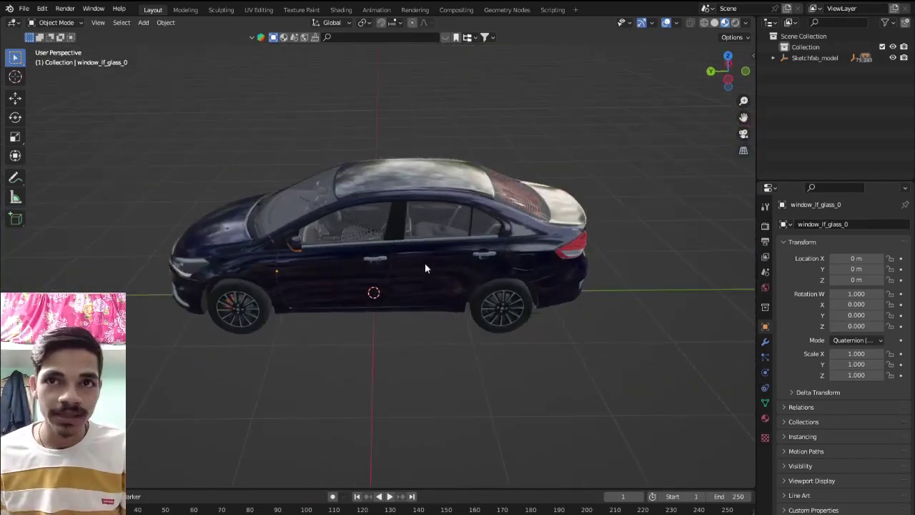
pyautogui.press('a')
# Clear the parent on all car parts while keeping their transforms
pyautogui.rightClick(401, 263)
pyautogui.moveTo(369, 428)
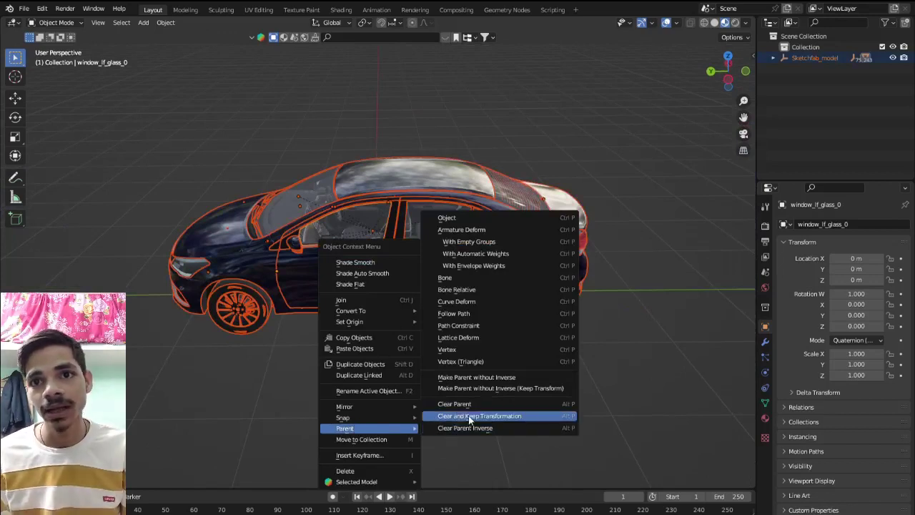
pyautogui.click(468, 416)
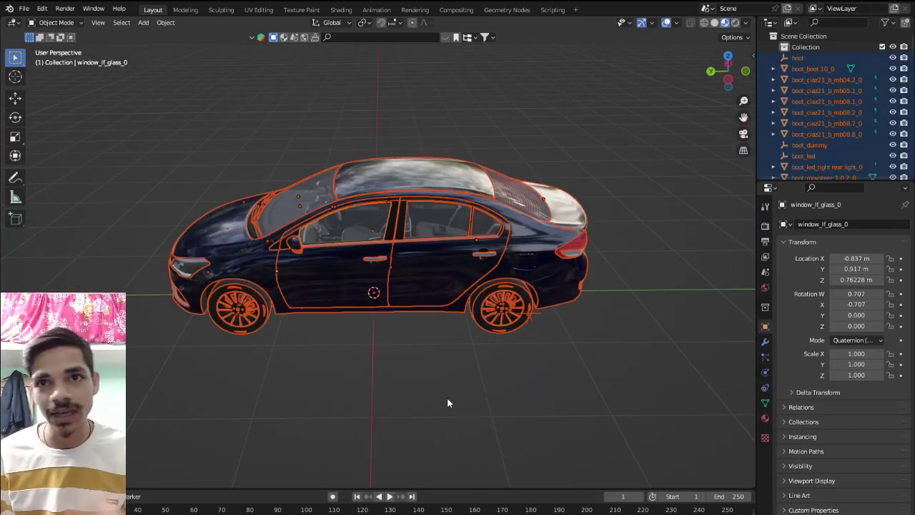
pyautogui.click(416, 340)
pyautogui.click(428, 305)
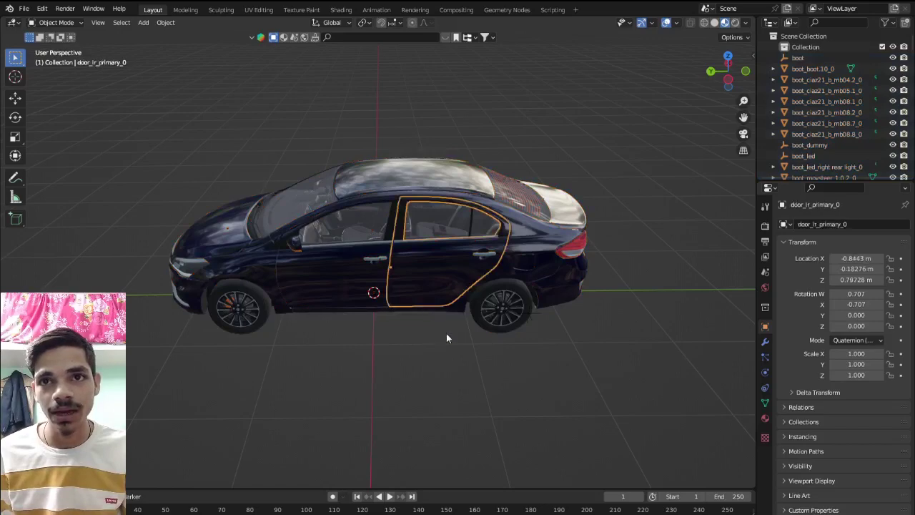
# Inspect the car from top, side and underside, then select the front-left door
pyautogui.moveTo(446, 338); pyautogui.dragTo(427, 318, button='middle')
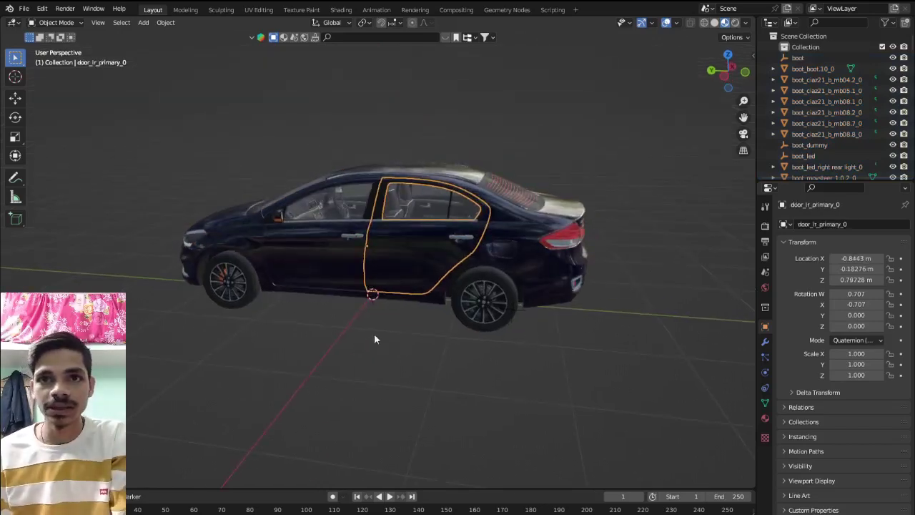
pyautogui.press('KP_5')
pyautogui.press('KP_7')
pyautogui.scroll(-3, 381, 319)
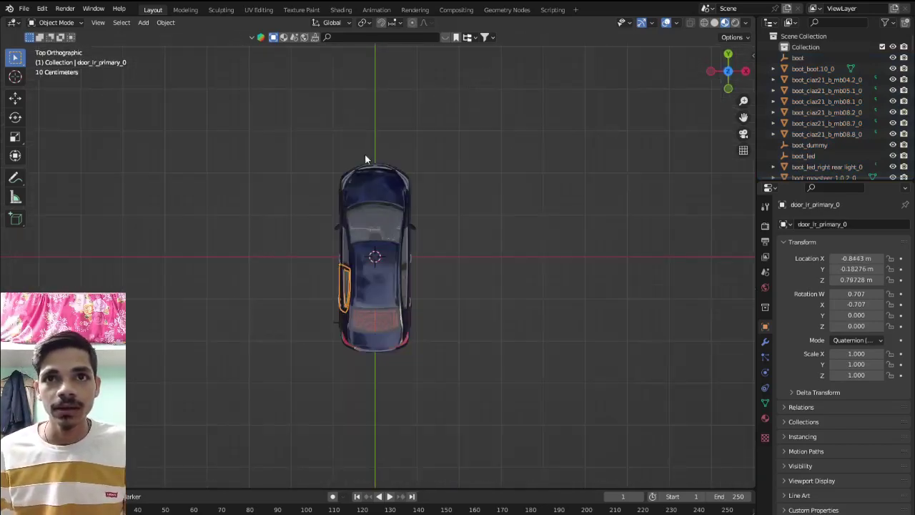
pyautogui.moveTo(355, 268); pyautogui.dragTo(492, 208, button='middle')
pyautogui.scroll(3, 493, 208)
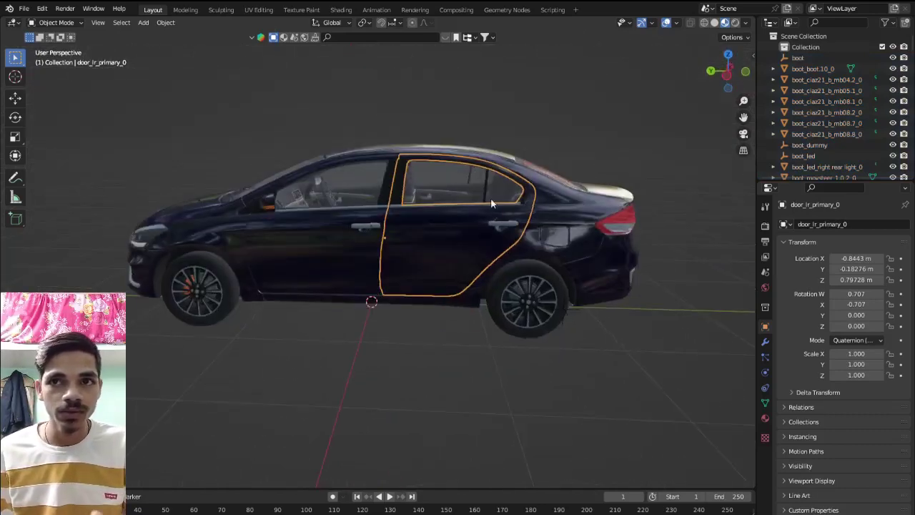
pyautogui.moveTo(535, 305)
pyautogui.mouseDown(button='middle')
pyautogui.moveTo(587, 286)
pyautogui.moveTo(645, 244)
pyautogui.moveTo(556, 298)
pyautogui.moveTo(419, 270)
pyautogui.mouseUp(button='middle')
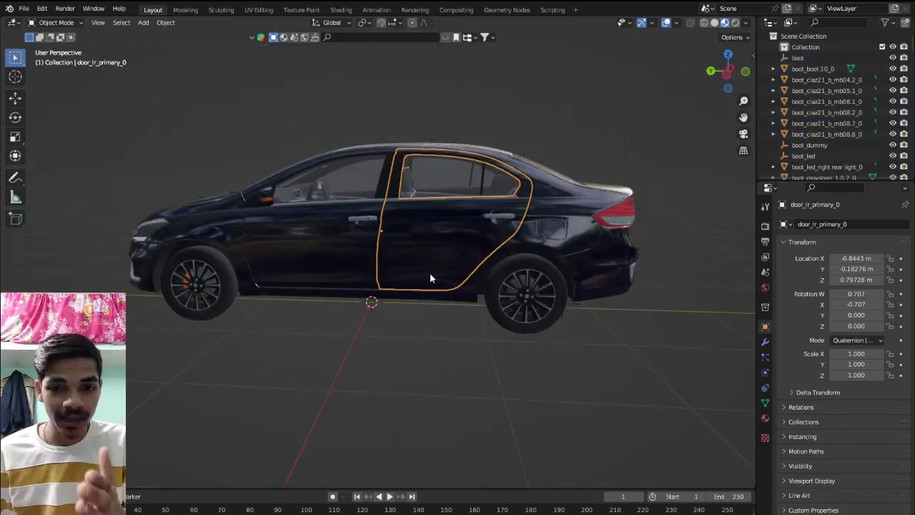
pyautogui.moveTo(357, 248); pyautogui.dragTo(351, 251, button='middle')
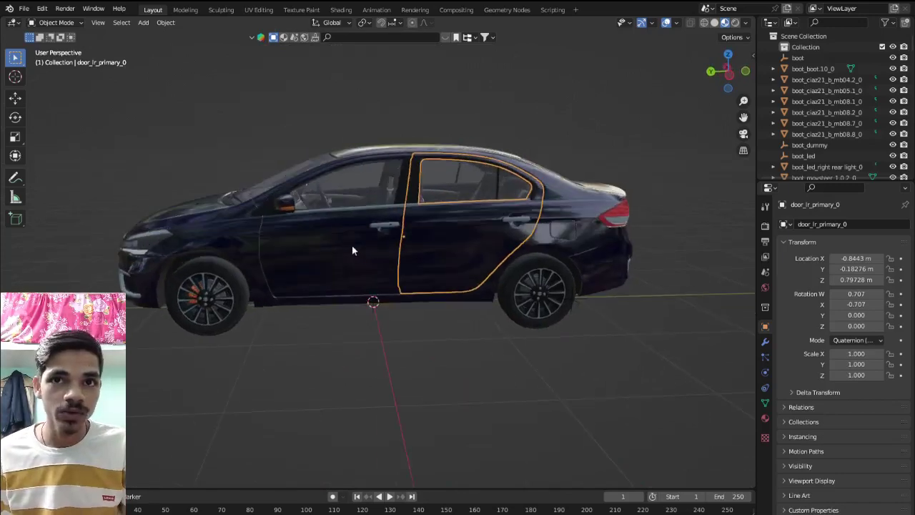
pyautogui.click(352, 250)
# Select the rear door, chassis, a lower body panel and the rear wheel to check them
pyautogui.moveTo(395, 224); pyautogui.dragTo(475, 306, button='middle')
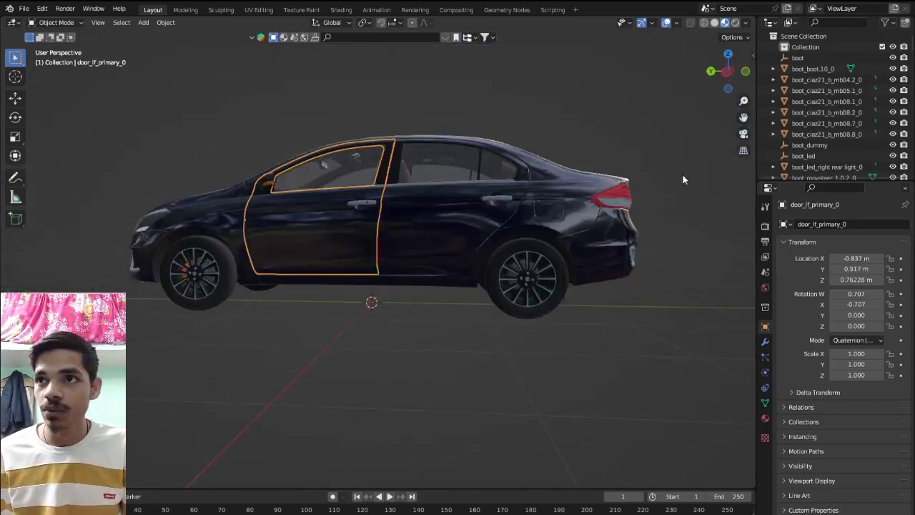
pyautogui.click(387, 215)
pyautogui.click(350, 206)
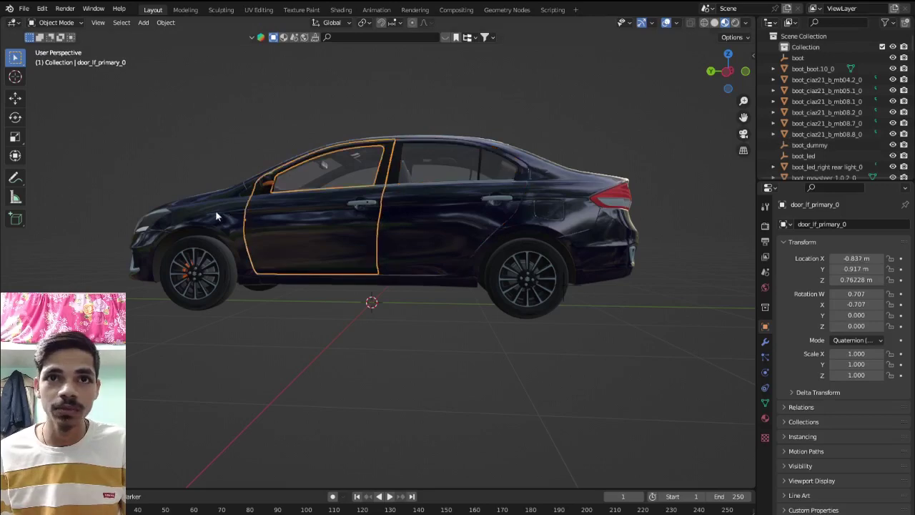
pyautogui.click(217, 216)
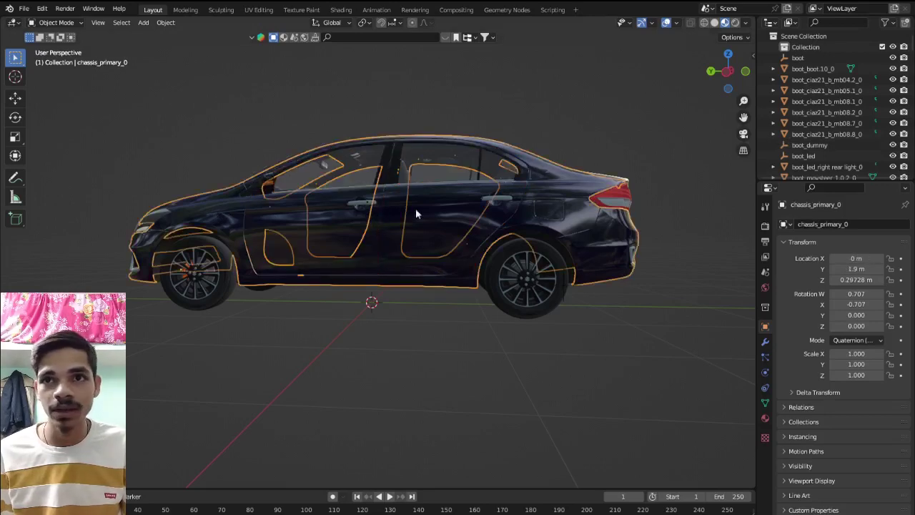
pyautogui.click(547, 215)
pyautogui.click(546, 213)
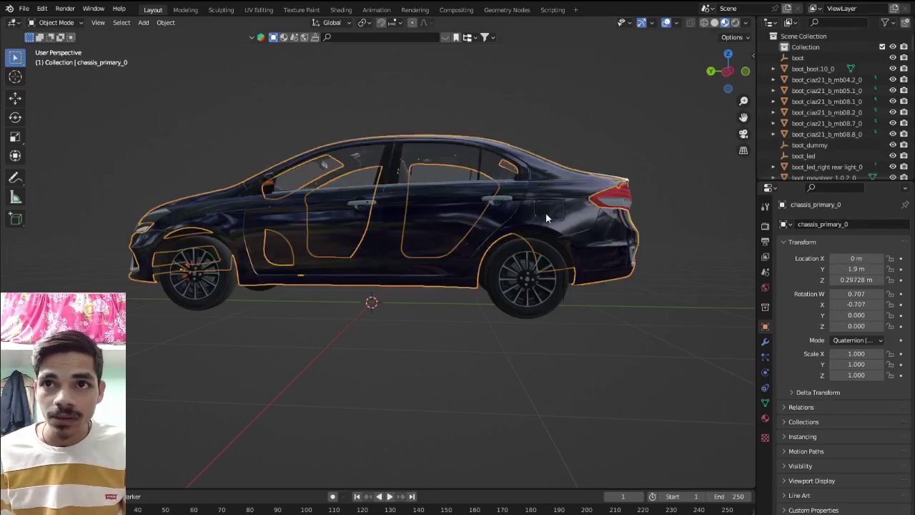
pyautogui.click(498, 291)
pyautogui.moveTo(500, 290)
pyautogui.mouseDown(button='middle')
pyautogui.moveTo(563, 260)
pyautogui.moveTo(595, 267)
pyautogui.moveTo(483, 345)
pyautogui.mouseUp(button='middle')
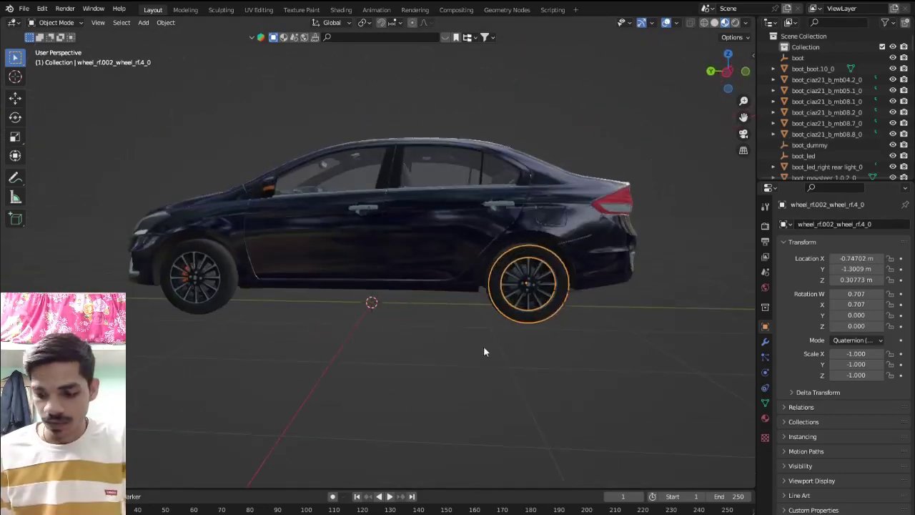
# From top view, hide the middle body parts and the rear body piece
pyautogui.press('KP_7')
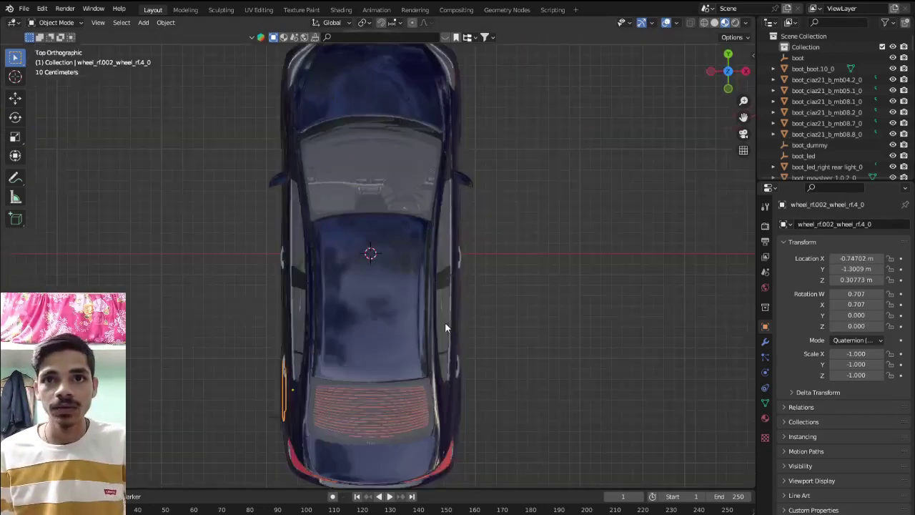
pyautogui.scroll(-2, 395, 305)
pyautogui.scroll(-1, 396, 306)
pyautogui.moveTo(271, 234); pyautogui.dragTo(506, 301)
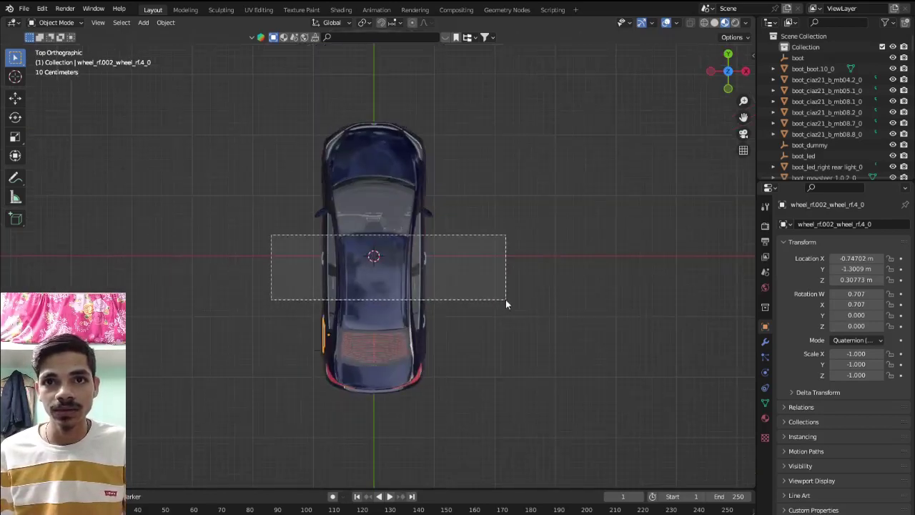
pyautogui.press('h')
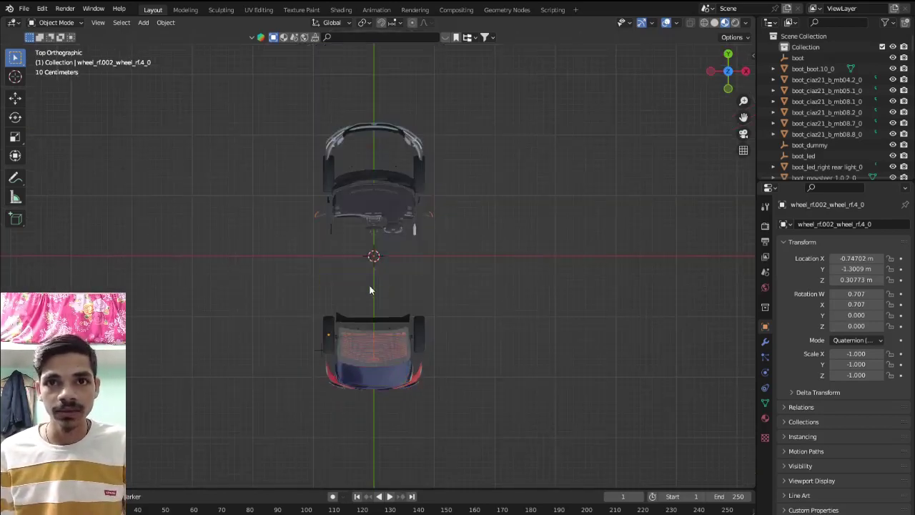
pyautogui.scroll(3, 369, 286)
pyautogui.moveTo(367, 330); pyautogui.dragTo(393, 486)
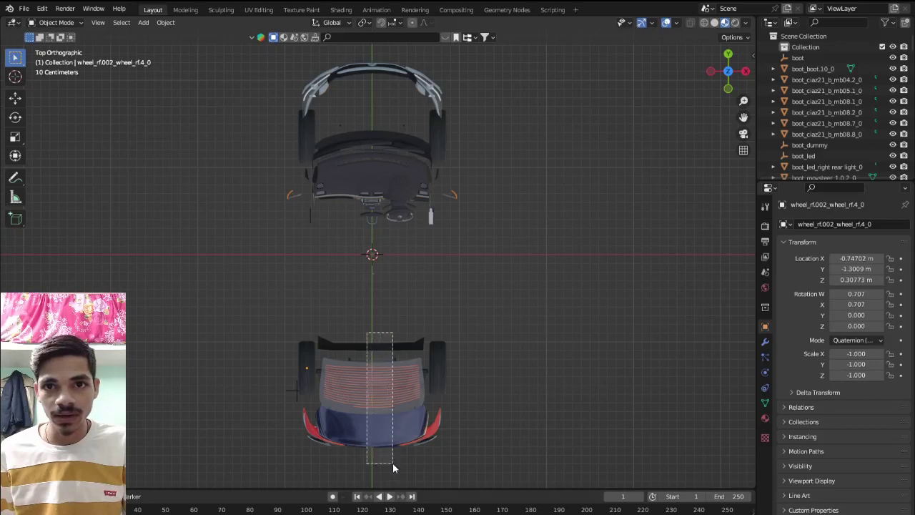
pyautogui.press('h')
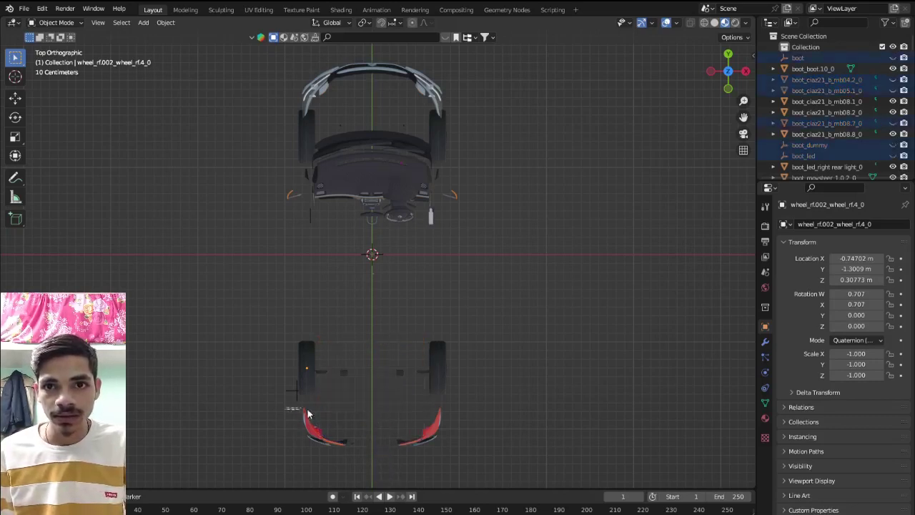
# Hide the red rear side pieces, front body parts, front lamps and small middle parts
pyautogui.moveTo(307, 413); pyautogui.dragTo(488, 476)
pyautogui.press('h')
pyautogui.scroll(-2, 379, 205)
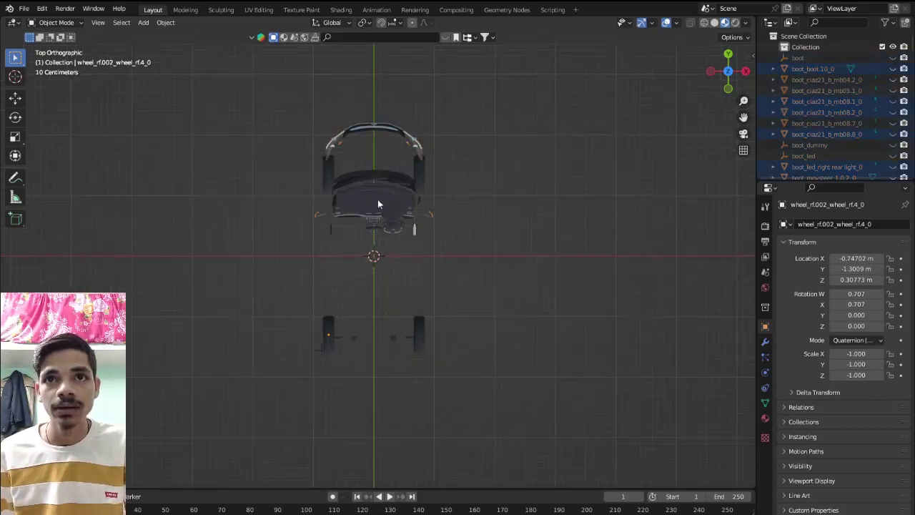
pyautogui.moveTo(362, 107); pyautogui.dragTo(383, 198)
pyautogui.moveTo(362, 108); pyautogui.dragTo(404, 265)
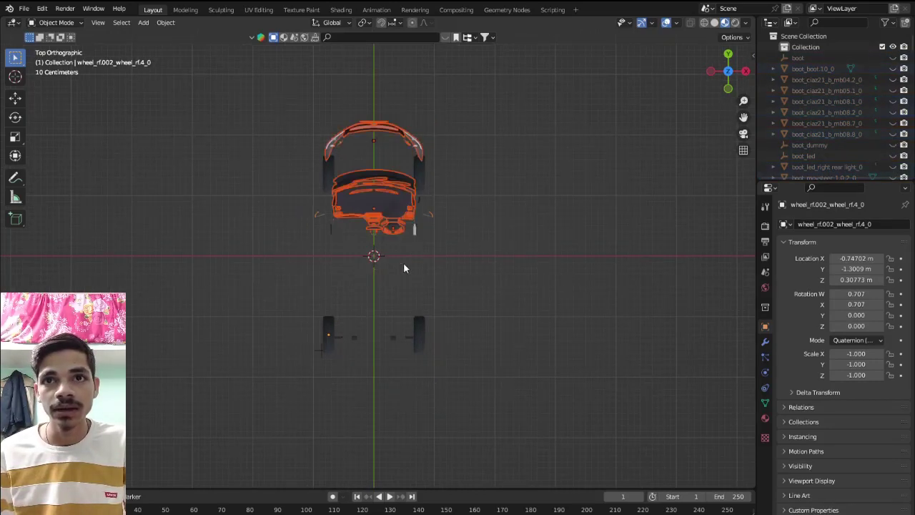
pyautogui.press('h')
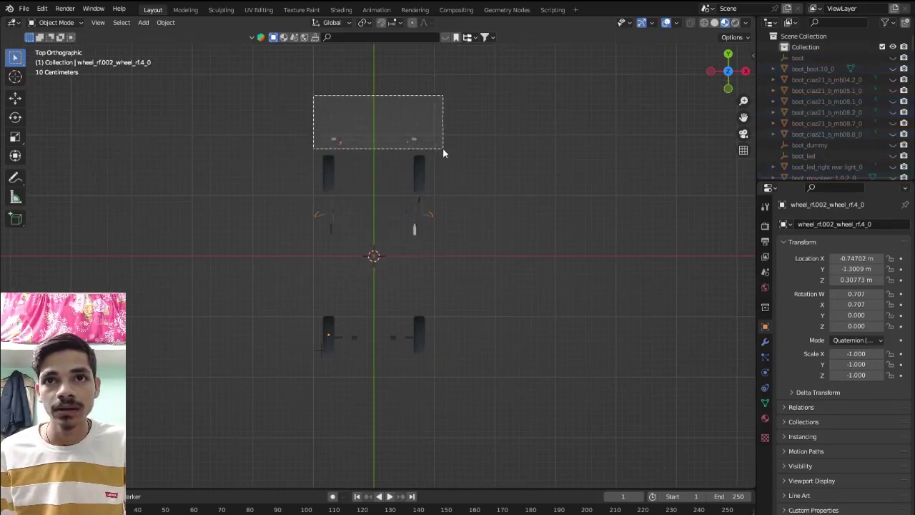
pyautogui.moveTo(329, 105); pyautogui.dragTo(443, 148)
pyautogui.press('h')
pyautogui.moveTo(299, 202); pyautogui.dragTo(498, 263)
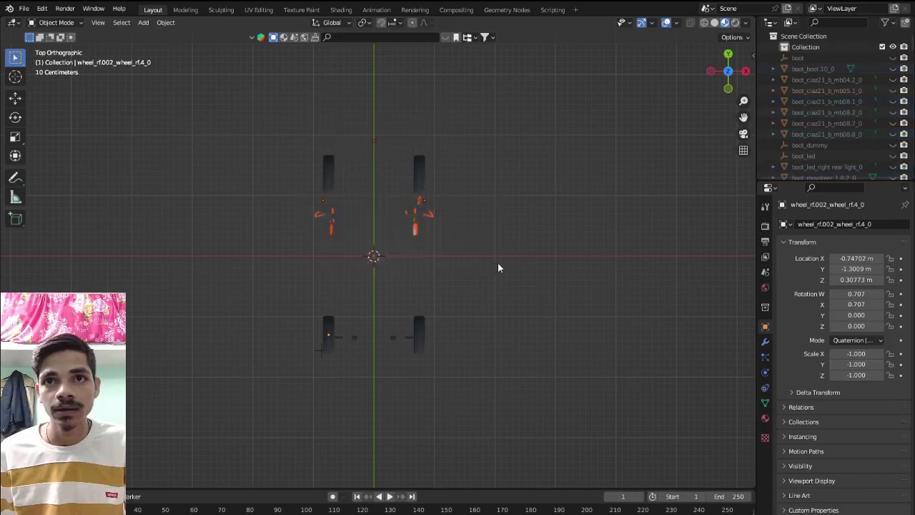
pyautogui.press('h')
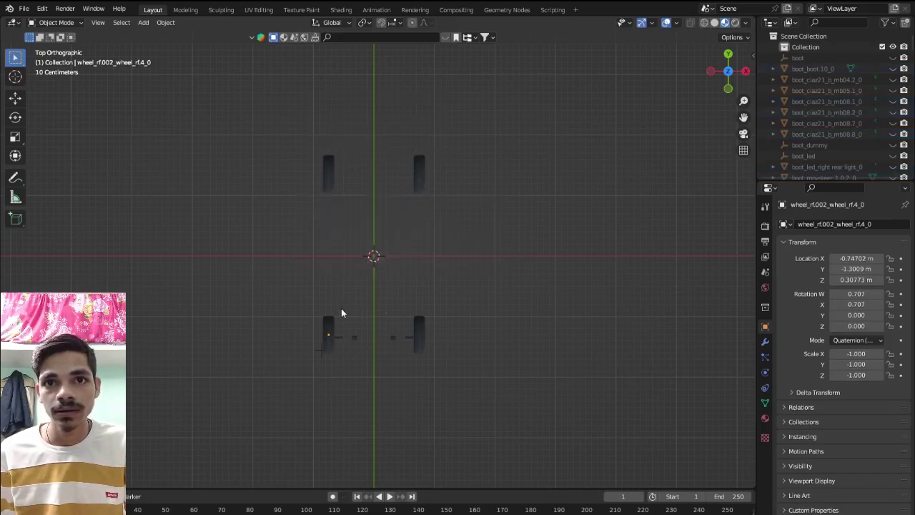
pyautogui.moveTo(338, 309); pyautogui.dragTo(409, 382)
# Hide the last small lamp parts and frame all four wheels in view
pyautogui.scroll(6, 404, 379)
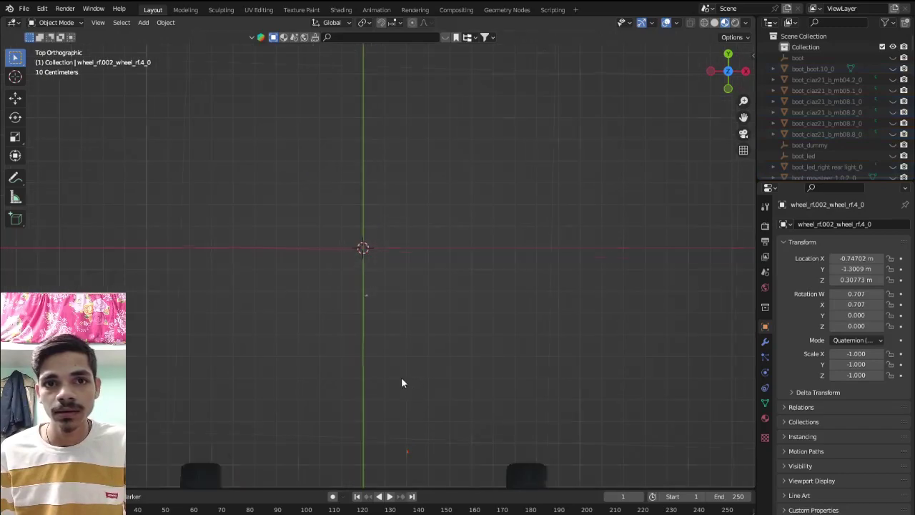
pyautogui.moveTo(401, 377)
pyautogui.mouseDown(button='middle')
pyautogui.moveTo(398, 311)
pyautogui.moveTo(418, 293)
pyautogui.moveTo(362, 334)
pyautogui.moveTo(376, 353)
pyautogui.moveTo(464, 285)
pyautogui.mouseUp(button='middle')
pyautogui.press('h')
pyautogui.scroll(-4, 414, 293)
pyautogui.click(385, 361)
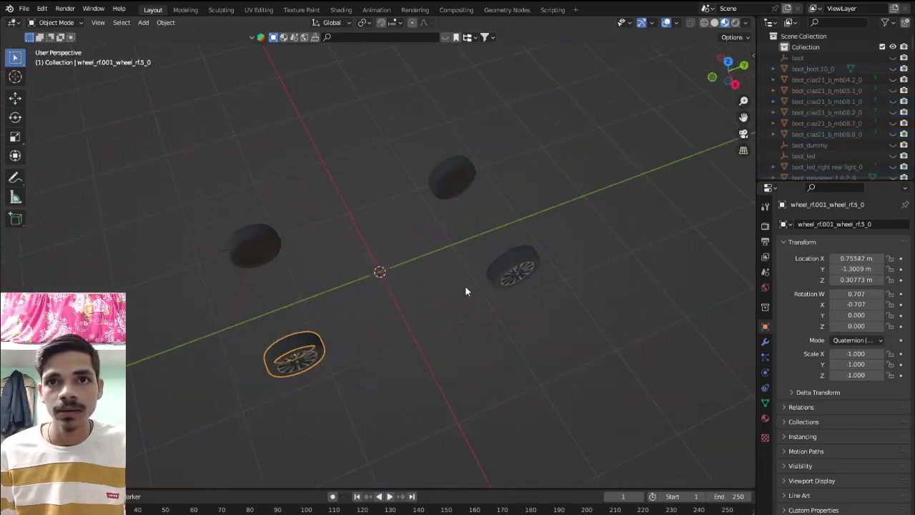
pyautogui.scroll(3, 447, 284)
pyautogui.scroll(2, 454, 281)
pyautogui.scroll(-2, 400, 272)
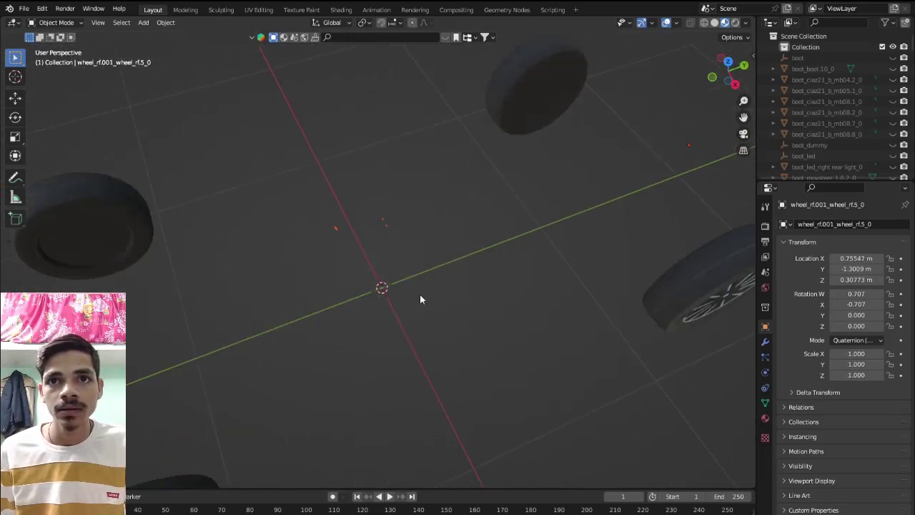
pyautogui.scroll(-2, 420, 294)
pyautogui.moveTo(478, 290); pyautogui.dragTo(493, 255, button='middle')
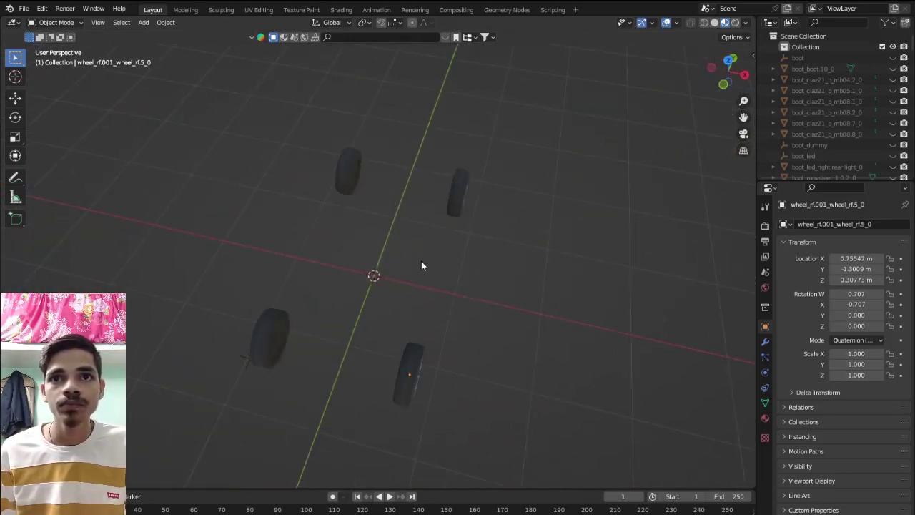
pyautogui.moveTo(421, 261); pyautogui.dragTo(315, 198, button='middle')
# Select the hub_lb hub, then all the wheels, then just the middle hub ring
pyautogui.click(270, 391)
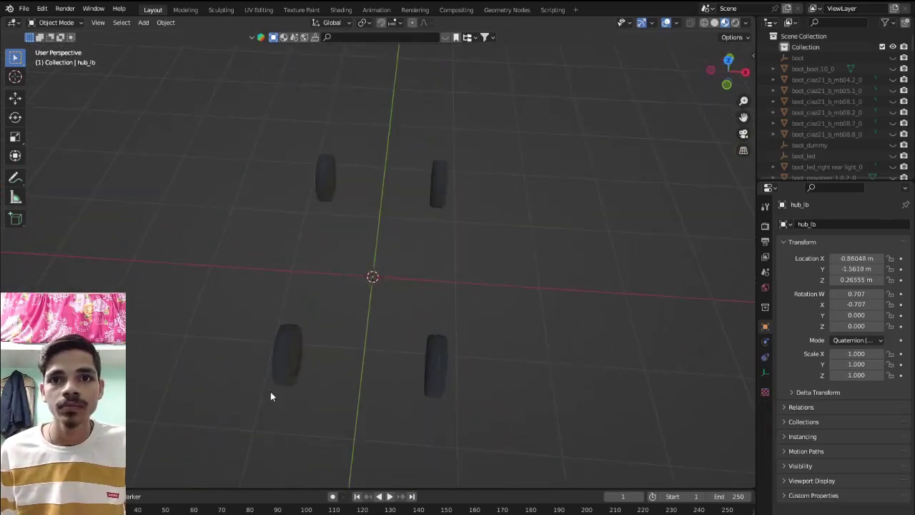
pyautogui.moveTo(270, 391)
pyautogui.mouseDown(button='middle')
pyautogui.moveTo(337, 373)
pyautogui.moveTo(370, 348)
pyautogui.moveTo(384, 356)
pyautogui.moveTo(374, 378)
pyautogui.moveTo(388, 347)
pyautogui.moveTo(339, 321)
pyautogui.moveTo(221, 337)
pyautogui.moveTo(128, 332)
pyautogui.moveTo(277, 335)
pyautogui.moveTo(259, 316)
pyautogui.moveTo(279, 293)
pyautogui.moveTo(217, 298)
pyautogui.moveTo(188, 321)
pyautogui.mouseUp(button='middle')
pyautogui.scroll(-5, 188, 321)
pyautogui.moveTo(170, 173); pyautogui.dragTo(558, 398)
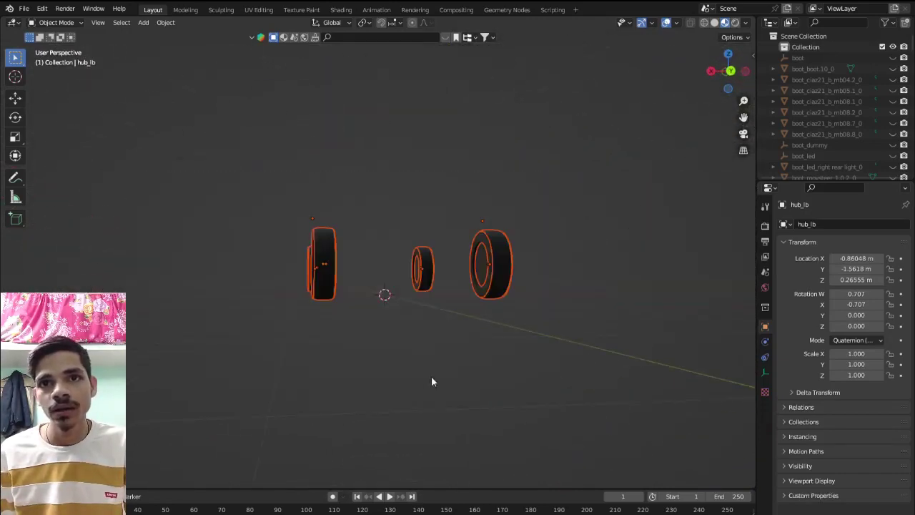
pyautogui.moveTo(431, 379); pyautogui.dragTo(533, 371, button='middle')
pyautogui.scroll(2, 534, 371)
pyautogui.scroll(2, 532, 376)
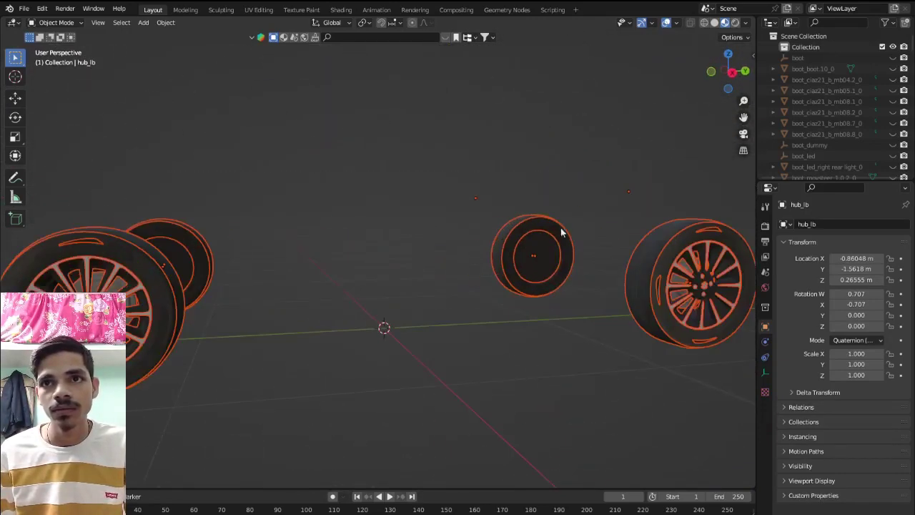
pyautogui.click(517, 228)
pyautogui.moveTo(434, 149); pyautogui.dragTo(501, 212)
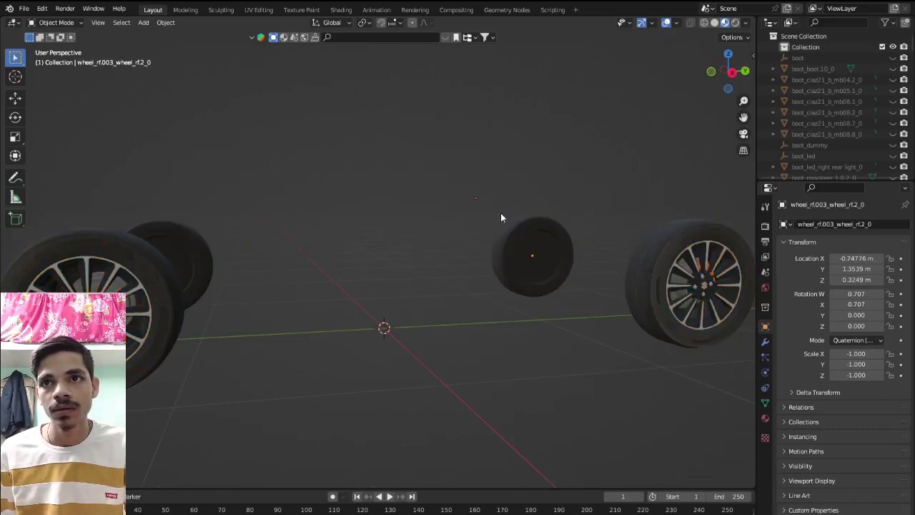
pyautogui.scroll(-2, 577, 196)
# Box-select and deselect the right, middle and left wheels to inspect them
pyautogui.moveTo(543, 189); pyautogui.dragTo(603, 241)
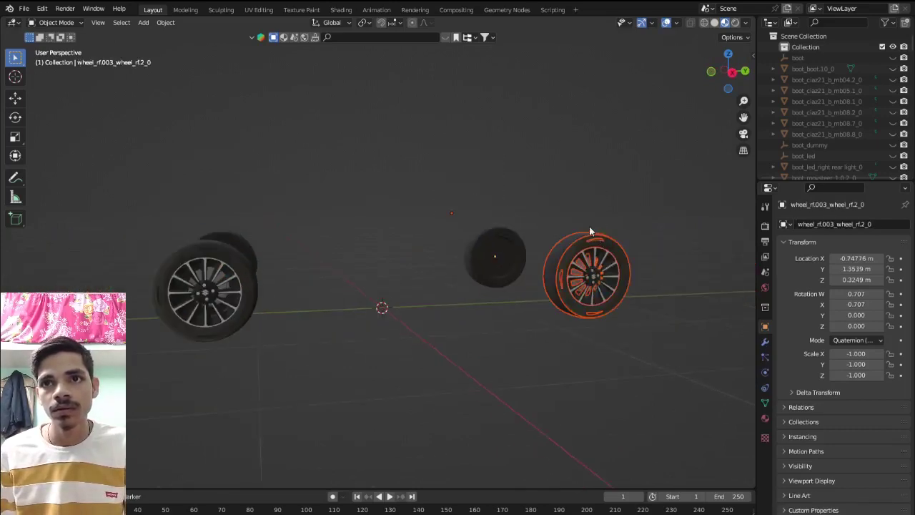
pyautogui.click(576, 200)
pyautogui.moveTo(513, 169); pyautogui.dragTo(565, 226)
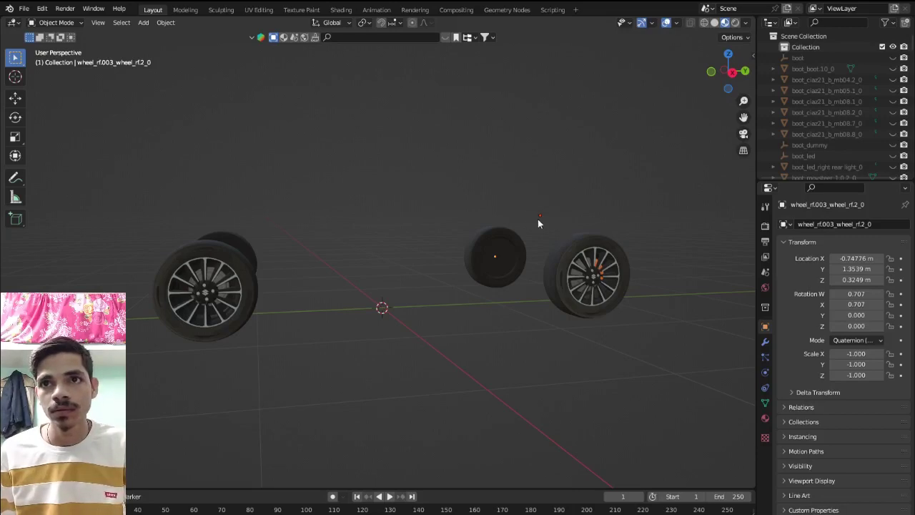
pyautogui.moveTo(416, 183); pyautogui.dragTo(488, 228)
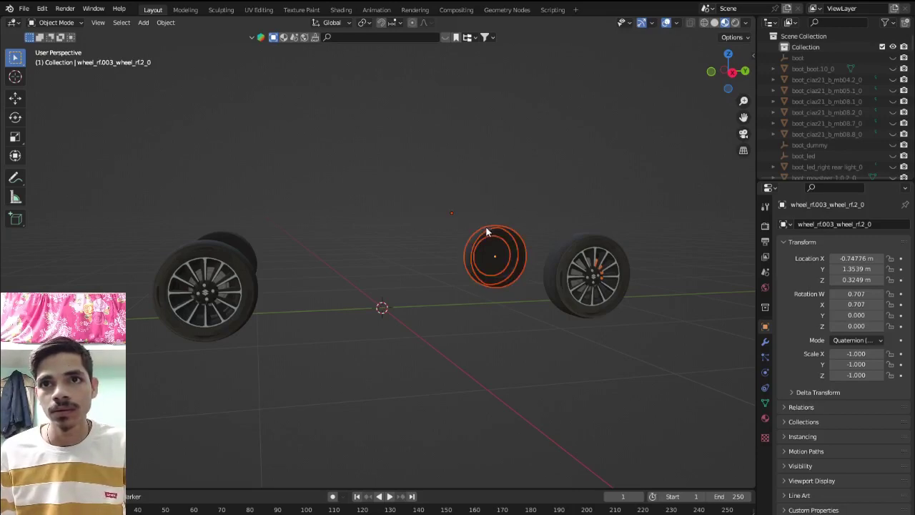
pyautogui.moveTo(433, 188); pyautogui.dragTo(461, 233)
pyautogui.moveTo(461, 231); pyautogui.dragTo(424, 243, button='middle')
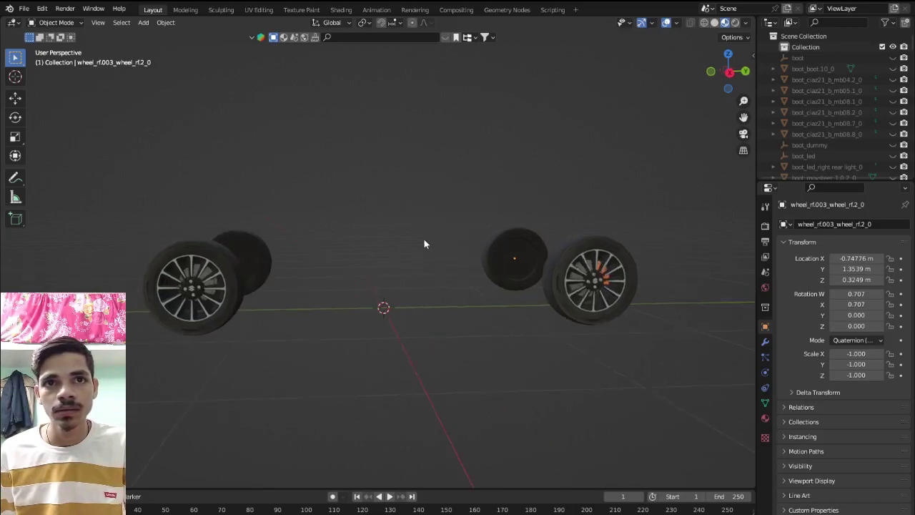
pyautogui.moveTo(100, 155); pyautogui.dragTo(286, 329)
pyautogui.moveTo(301, 341)
pyautogui.mouseDown(button='middle')
pyautogui.moveTo(193, 339)
pyautogui.moveTo(259, 392)
pyautogui.moveTo(346, 382)
pyautogui.mouseUp(button='middle')
pyautogui.scroll(3, 193, 345)
# Select the wheel wheel_rf.001 and move it to a new position
pyautogui.click(347, 384)
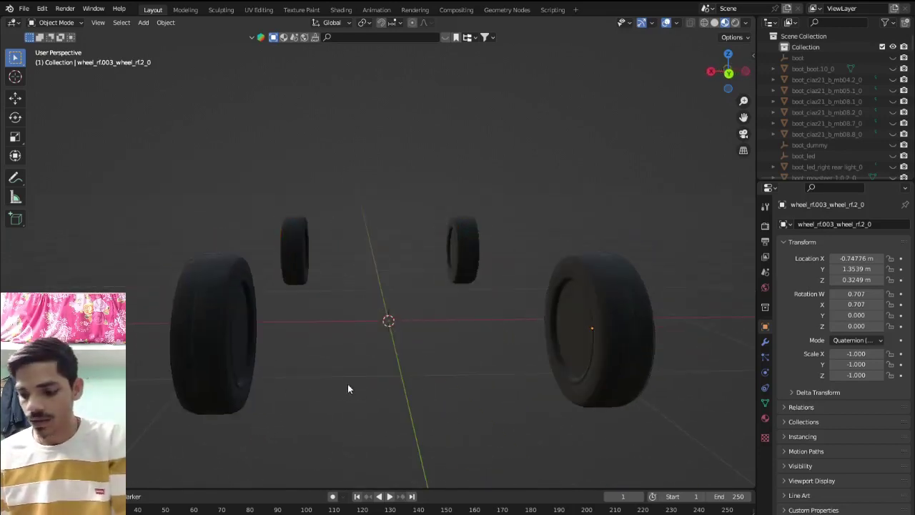
pyautogui.press('KP_7')
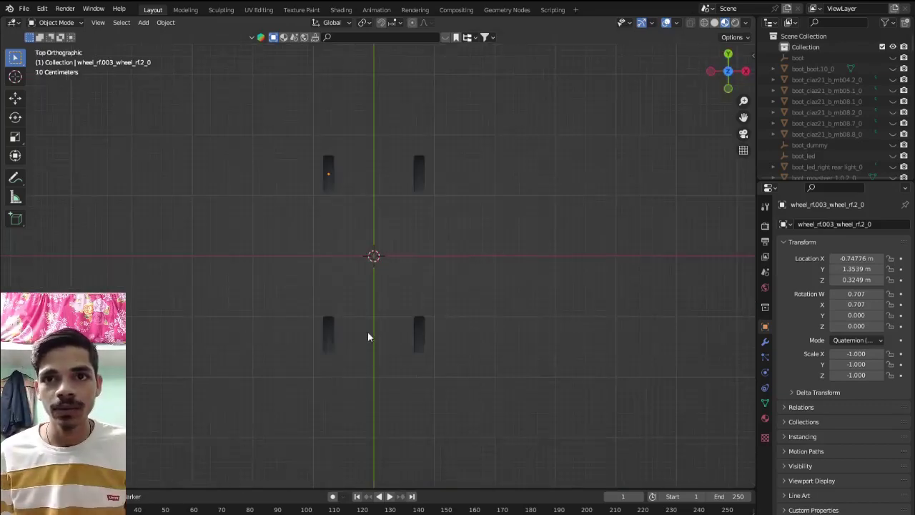
pyautogui.click(419, 333)
pyautogui.scroll(5, 433, 324)
pyautogui.moveTo(433, 325)
pyautogui.keyDown('shift'); pyautogui.mouseDown(button='middle')
pyautogui.moveTo(342, 257)
pyautogui.moveTo(298, 278)
pyautogui.mouseUp(button='middle'); pyautogui.keyUp('shift')
pyautogui.scroll(3, 329, 250)
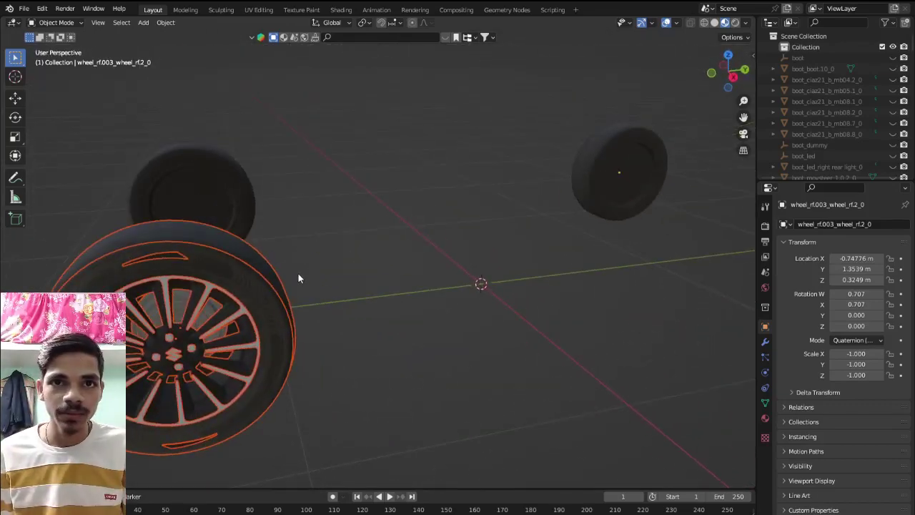
pyautogui.click(259, 296)
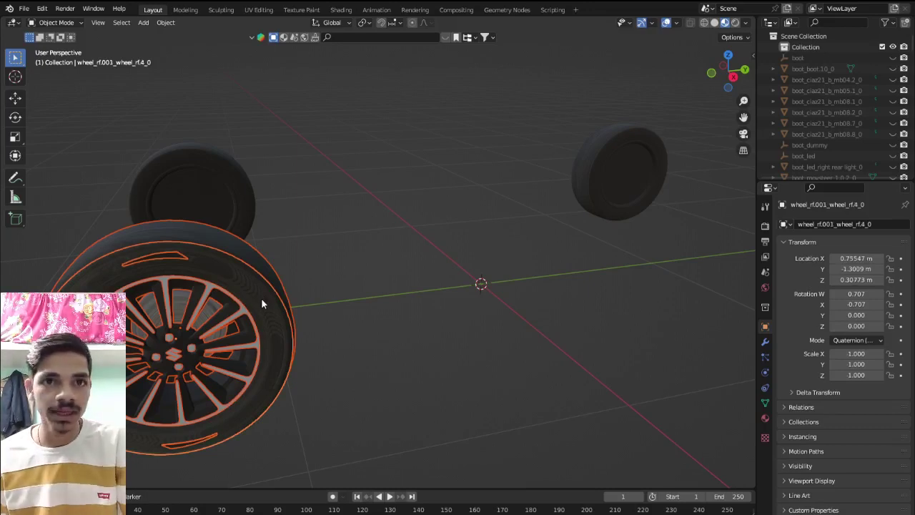
pyautogui.scroll(-4, 261, 300)
pyautogui.moveTo(261, 302)
pyautogui.mouseDown(button='middle')
pyautogui.moveTo(254, 293)
pyautogui.moveTo(299, 270)
pyautogui.moveTo(266, 250)
pyautogui.moveTo(302, 253)
pyautogui.moveTo(292, 266)
pyautogui.mouseUp(button='middle')
pyautogui.press('g')
pyautogui.click(265, 303)
# Select the left wheel, wheel_rf.003 with its tyre, then wheel_rf_wheel_rf.5_0
pyautogui.click(265, 250)
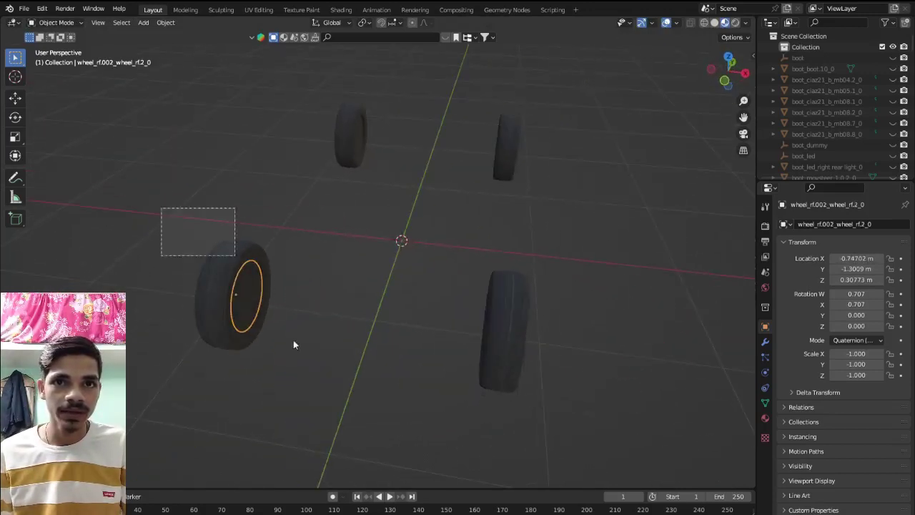
pyautogui.keyDown('shift'); pyautogui.moveTo(293, 345); pyautogui.dragTo(298, 350); pyautogui.keyUp('shift')
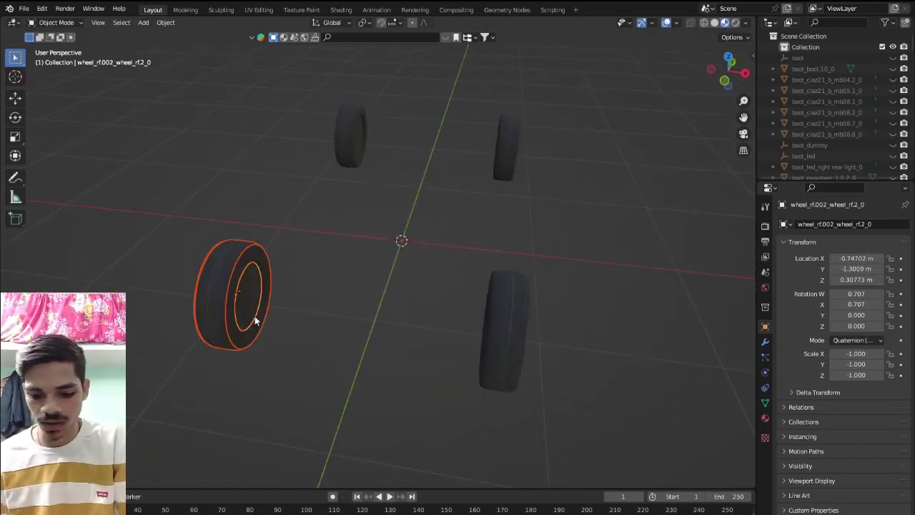
pyautogui.moveTo(255, 320)
pyautogui.mouseDown(button='middle')
pyautogui.moveTo(246, 316)
pyautogui.moveTo(566, 335)
pyautogui.moveTo(547, 338)
pyautogui.mouseUp(button='middle')
pyautogui.click(547, 338)
pyautogui.keyDown('shift'); pyautogui.moveTo(488, 289); pyautogui.dragTo(602, 356); pyautogui.keyUp('shift')
pyautogui.click(503, 314)
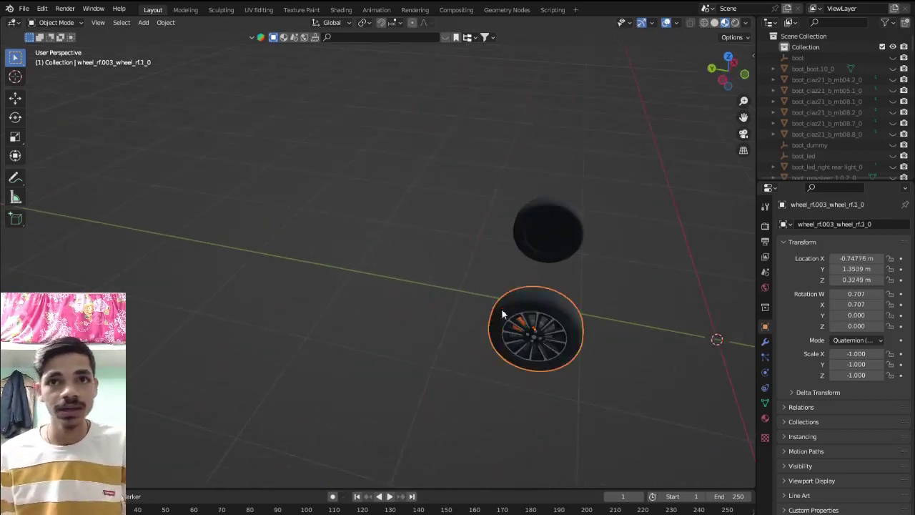
pyautogui.moveTo(503, 314)
pyautogui.mouseDown(button='middle')
pyautogui.moveTo(517, 272)
pyautogui.moveTo(504, 306)
pyautogui.moveTo(391, 276)
pyautogui.moveTo(489, 298)
pyautogui.moveTo(276, 339)
pyautogui.mouseUp(button='middle')
pyautogui.click(390, 276)
# Set up a zoomed Right Orthographic side view of the wheels
pyautogui.keyDown('shift'); pyautogui.moveTo(150, 227); pyautogui.dragTo(296, 333); pyautogui.keyUp('shift')
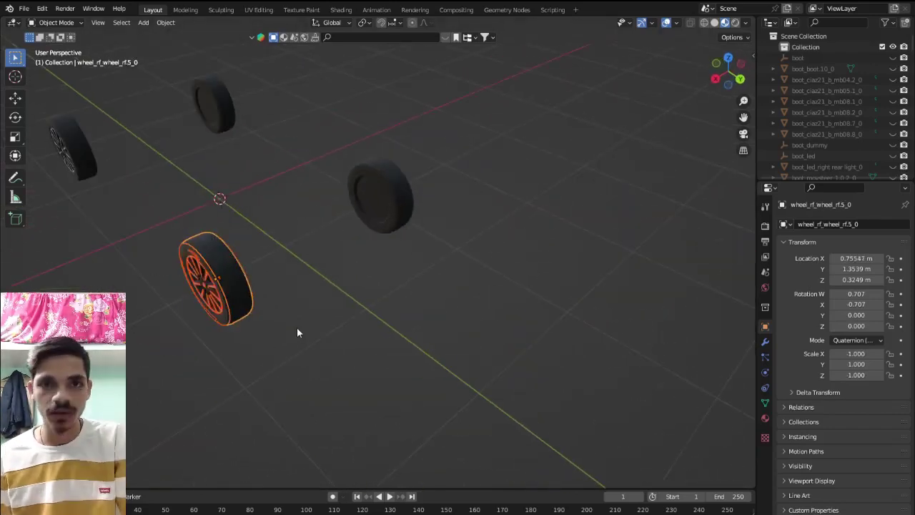
pyautogui.scroll(-5, 297, 332)
pyautogui.moveTo(297, 333); pyautogui.dragTo(213, 255, button='middle')
pyautogui.scroll(5, 383, 345)
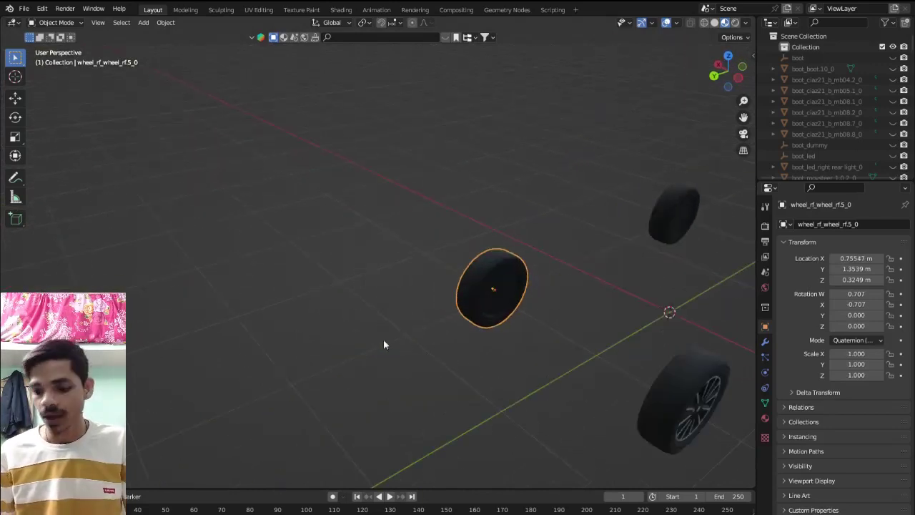
pyautogui.moveTo(383, 345); pyautogui.dragTo(288, 321, button='middle')
pyautogui.press('KP_1')
pyautogui.scroll(-3, 289, 321)
pyautogui.moveTo(355, 315); pyautogui.dragTo(522, 365, button='middle')
pyautogui.press('KP_3')
pyautogui.scroll(-2, 358, 322)
# Test-spin the left wheel about the X axis and cancel, leaving its rotation unchanged
pyautogui.scroll(5, 493, 301)
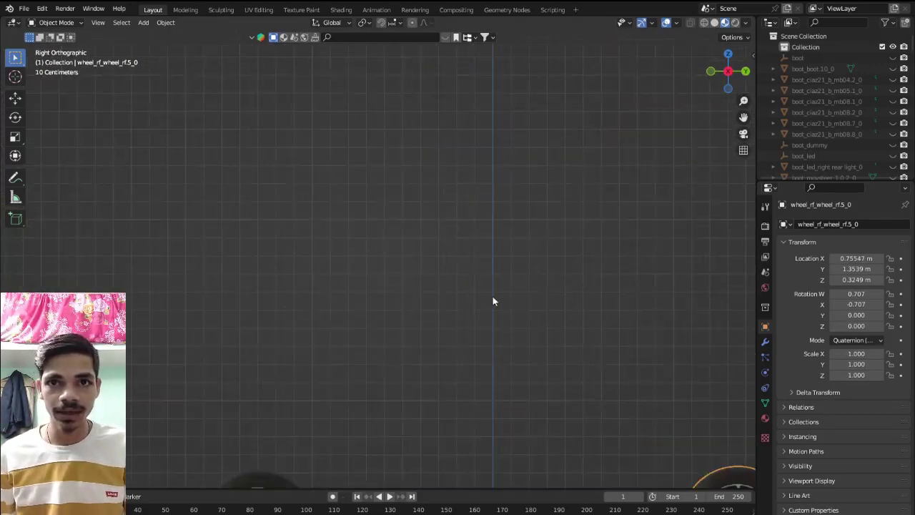
pyautogui.scroll(-5, 493, 301)
pyautogui.moveTo(407, 292)
pyautogui.keyDown('shift'); pyautogui.mouseDown(button='middle')
pyautogui.moveTo(384, 289)
pyautogui.moveTo(377, 300)
pyautogui.mouseUp(button='middle'); pyautogui.keyUp('shift')
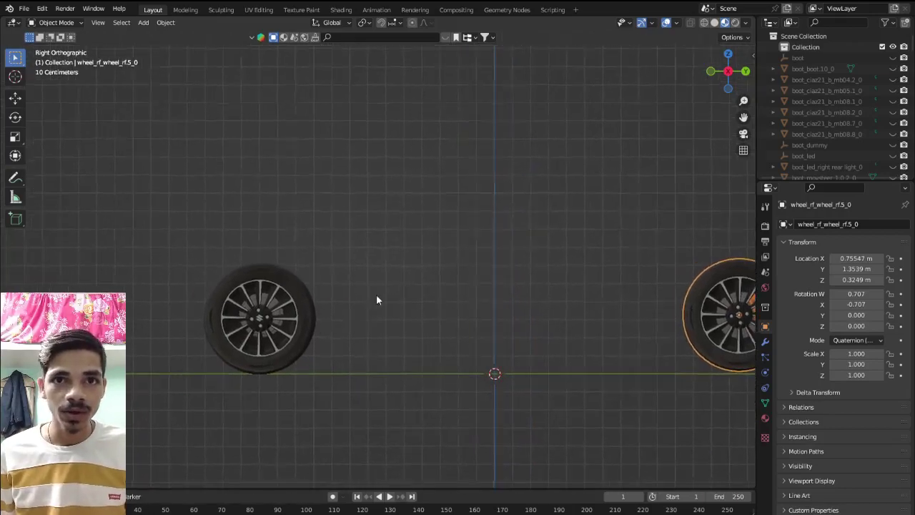
pyautogui.click(295, 337)
pyautogui.press('KP_Decimal')
pyautogui.scroll(2, 486, 302)
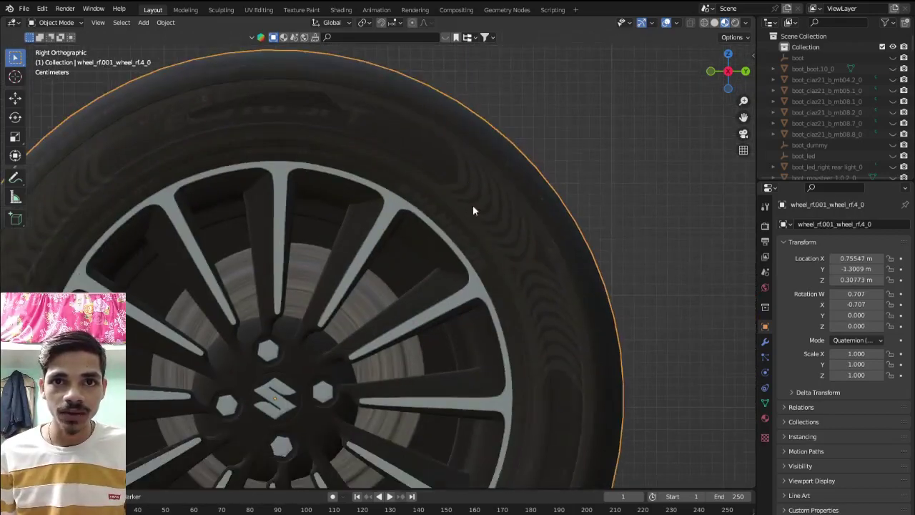
pyautogui.scroll(2, 472, 205)
pyautogui.scroll(-5, 380, 327)
pyautogui.keyDown('shift'); pyautogui.moveTo(380, 327); pyautogui.dragTo(352, 297, button='middle'); pyautogui.keyUp('shift')
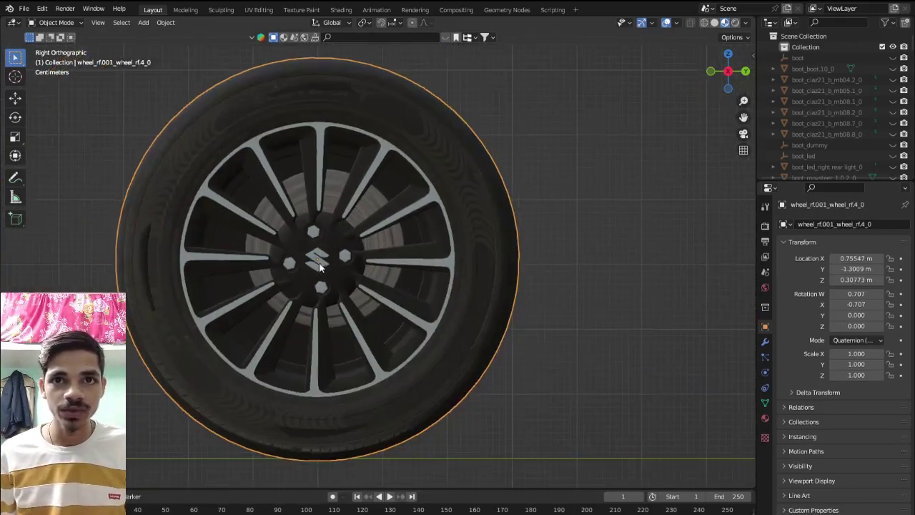
pyautogui.scroll(-1, 348, 271)
pyautogui.press('r')
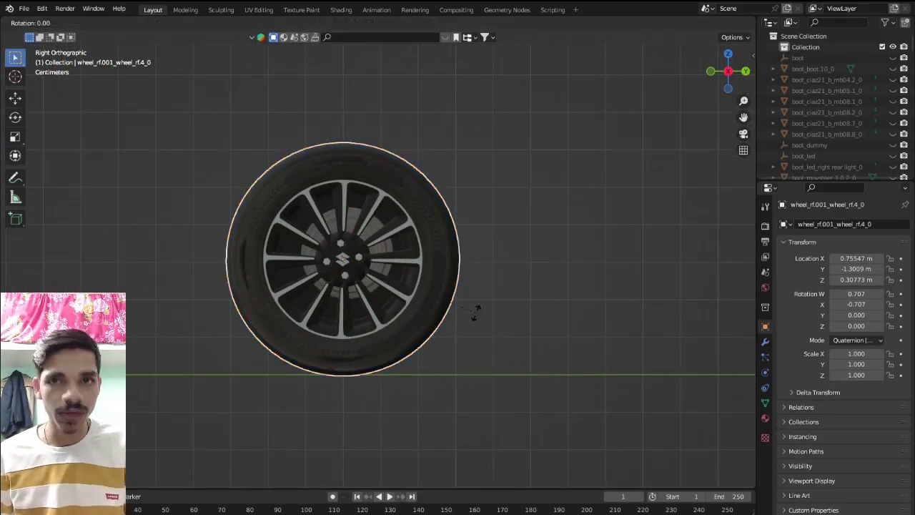
pyautogui.press('y')
pyautogui.press('x')
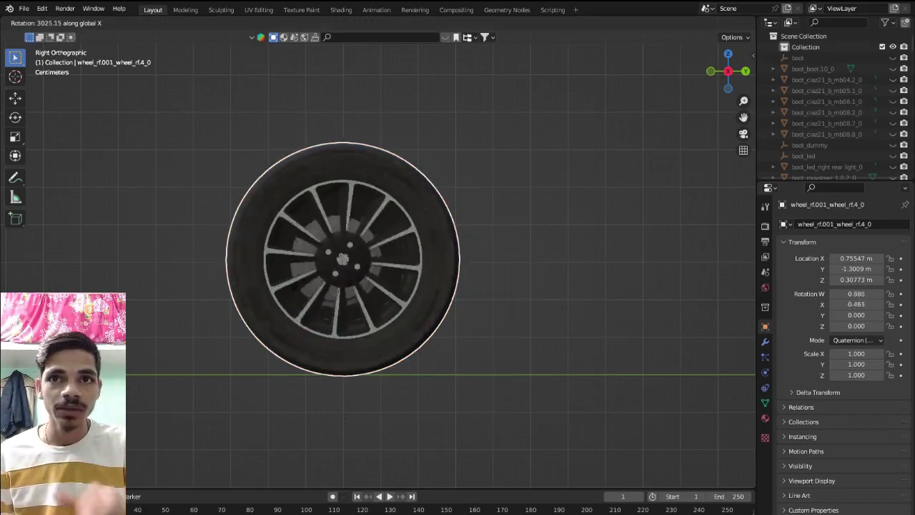
pyautogui.rightClick(530, 244)
# Test-spin wheel_rf_wheel_rf.5_0 about X, then cancel back to its original rotation
pyautogui.scroll(-2, 408, 241)
pyautogui.scroll(-3, 429, 253)
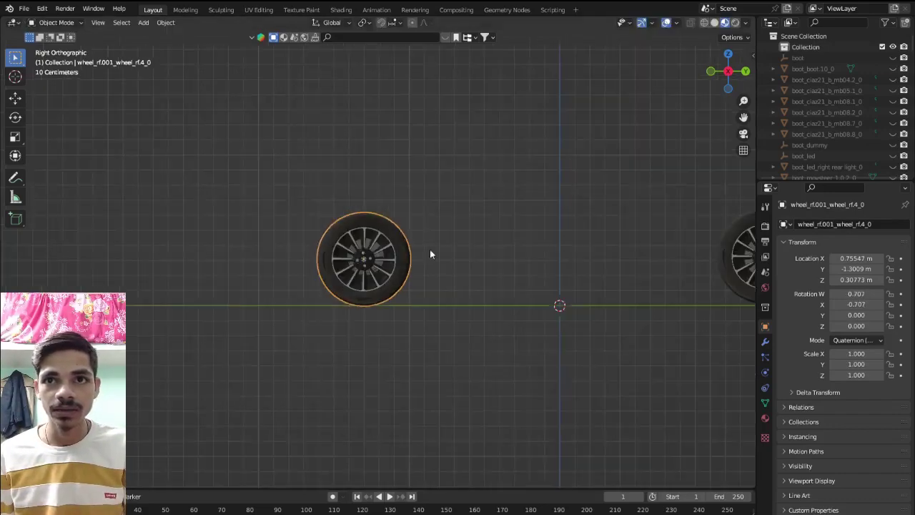
pyautogui.keyDown('shift'); pyautogui.moveTo(429, 253); pyautogui.dragTo(265, 292, button='middle'); pyautogui.keyUp('shift')
pyautogui.scroll(6, 424, 382)
pyautogui.press('KP_Decimal')
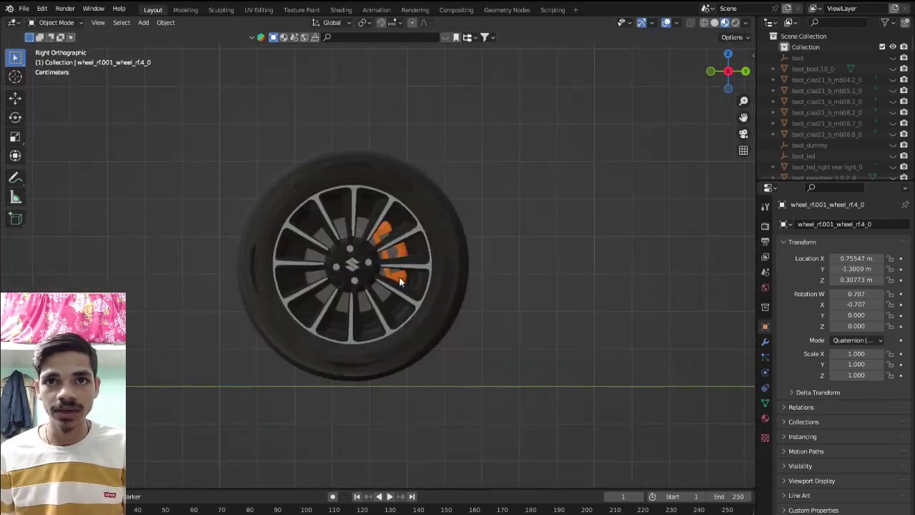
pyautogui.click(399, 276)
pyautogui.press('r')
pyautogui.press('x')
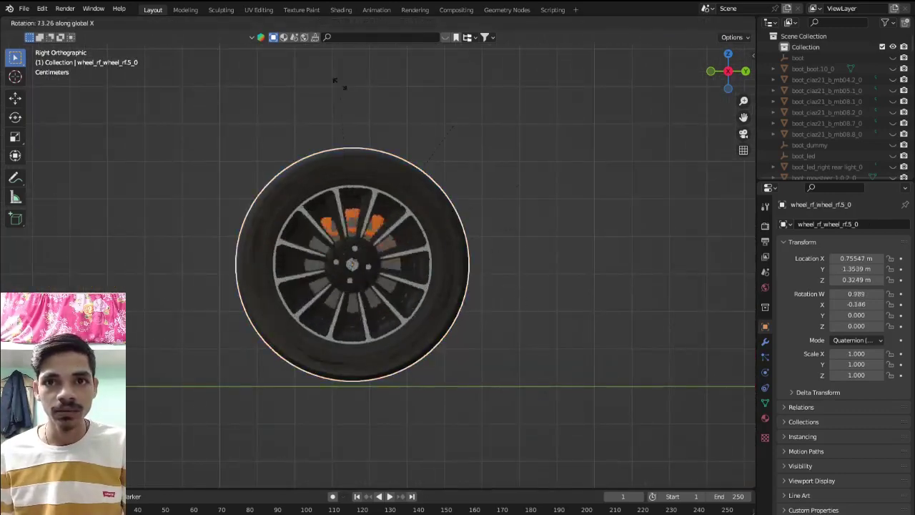
pyautogui.rightClick(397, 340)
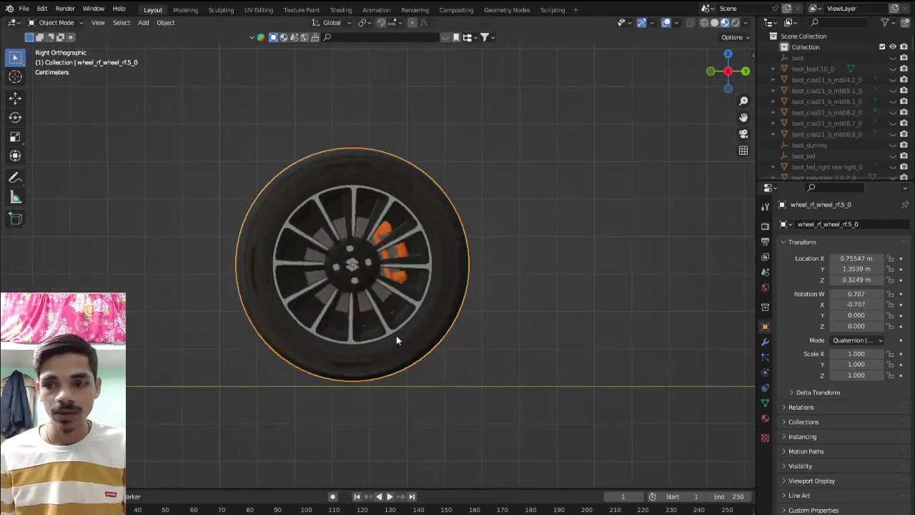
# From the left view, test-spin wheel_rf.003_wheel_rf.1_0 about X without changing its rotation
pyautogui.scroll(-3, 445, 320)
pyautogui.press('ctrl+KP_3')
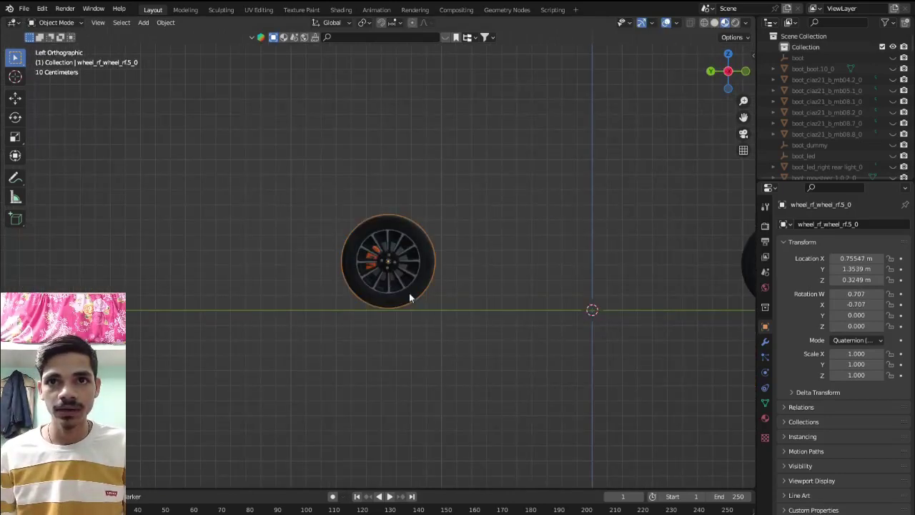
pyautogui.click(409, 293)
pyautogui.scroll(5, 422, 318)
pyautogui.press('r')
pyautogui.press('x')
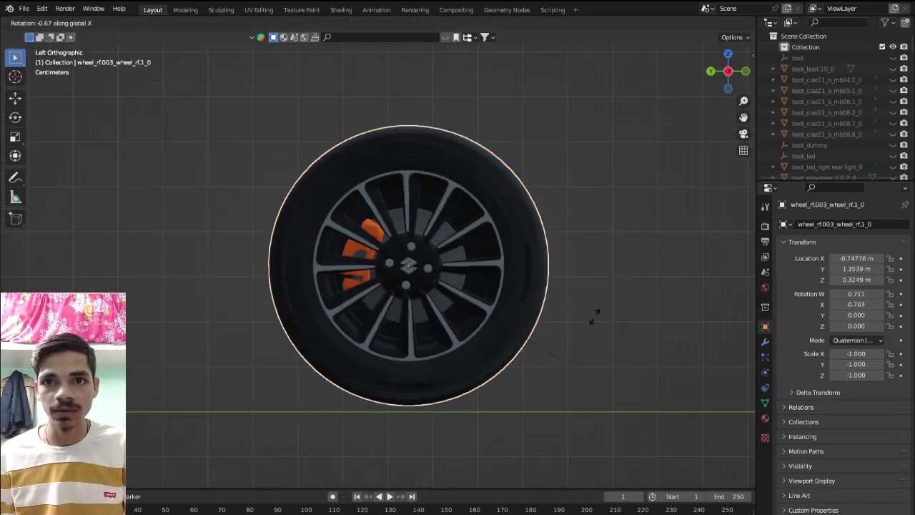
pyautogui.click(379, 355)
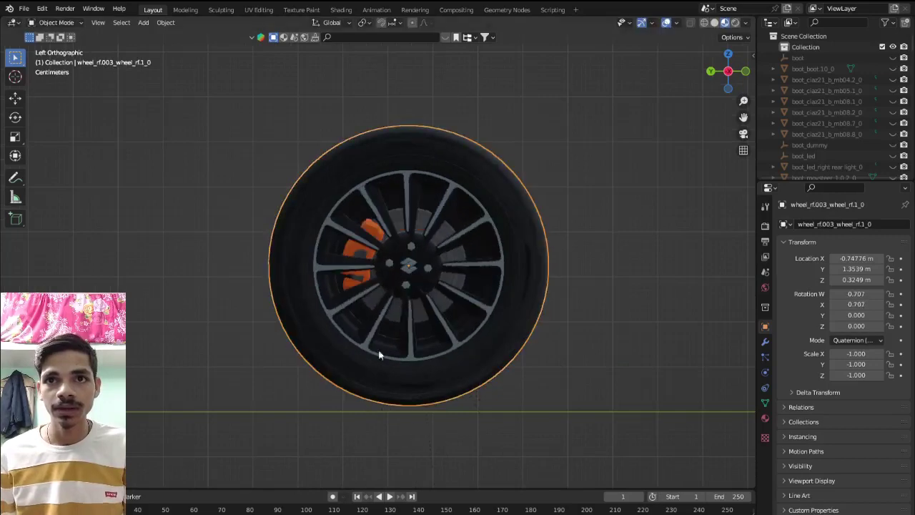
# Test-spin wheel_rf.002_wheel_rf.2_0 about X, leaving it at its original rotation
pyautogui.scroll(-4, 379, 356)
pyautogui.moveTo(550, 326)
pyautogui.keyDown('shift'); pyautogui.mouseDown(button='middle')
pyautogui.moveTo(566, 351)
pyautogui.moveTo(415, 388)
pyautogui.mouseUp(button='middle'); pyautogui.keyUp('shift')
pyautogui.scroll(4, 412, 381)
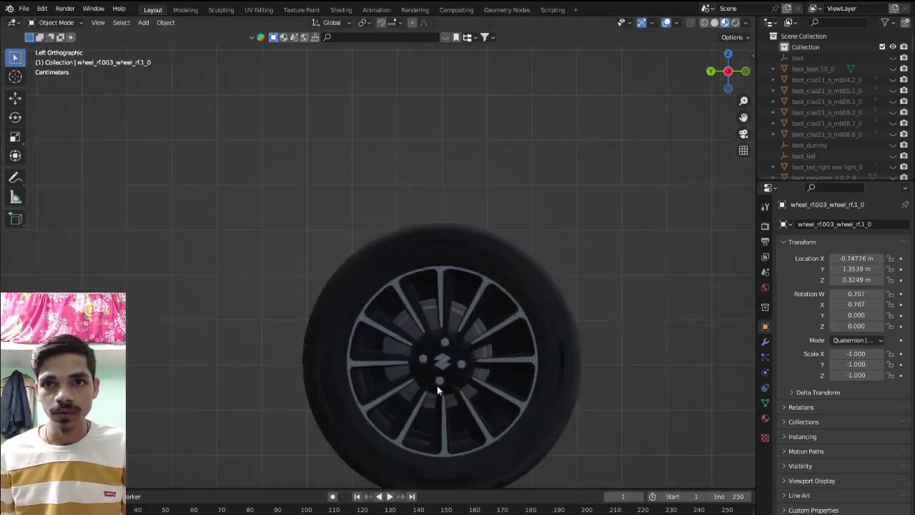
pyautogui.click(437, 390)
pyautogui.scroll(-3, 437, 390)
pyautogui.scroll(-1, 491, 408)
pyautogui.press('r')
pyautogui.press('x')
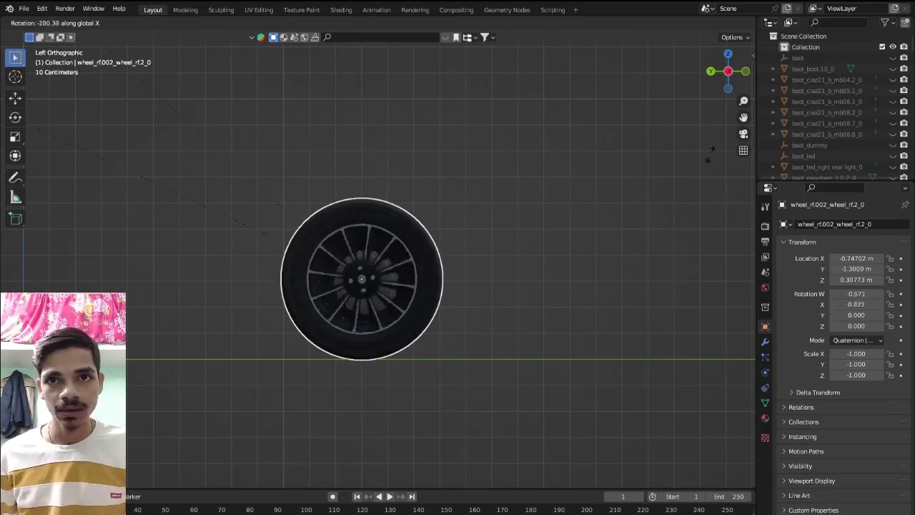
pyautogui.click(480, 452)
pyautogui.scroll(-4, 480, 452)
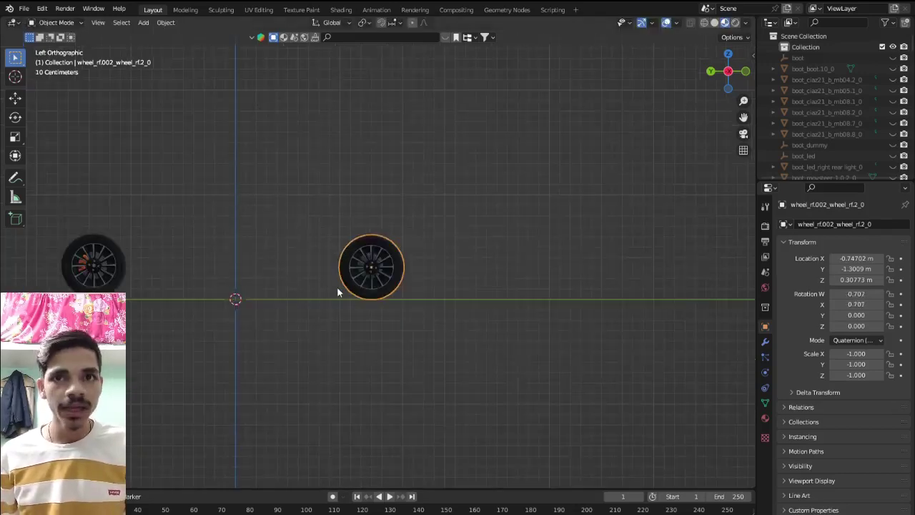
# Clear the selected wheels' parent using Clear and Keep Transformation
pyautogui.rightClick(307, 284)
pyautogui.moveTo(257, 283)
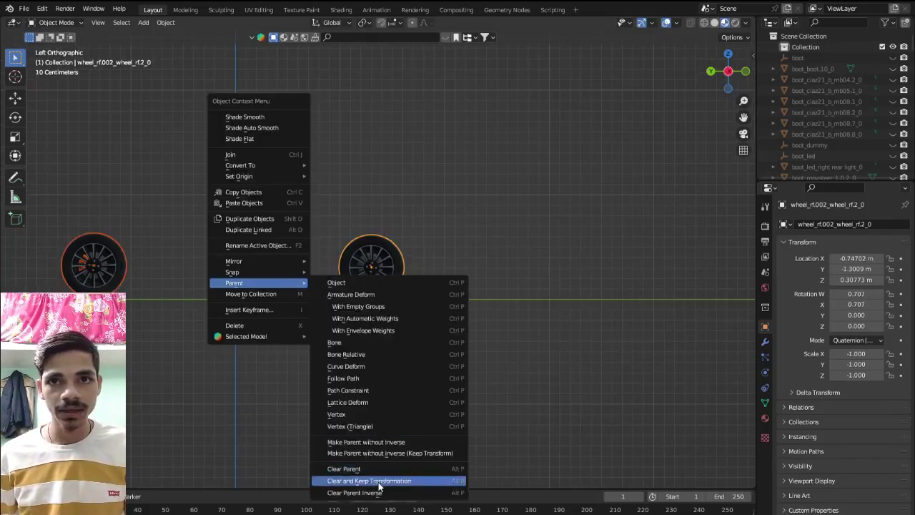
pyautogui.click(390, 453)
pyautogui.scroll(3, 394, 349)
pyautogui.scroll(-3, 398, 345)
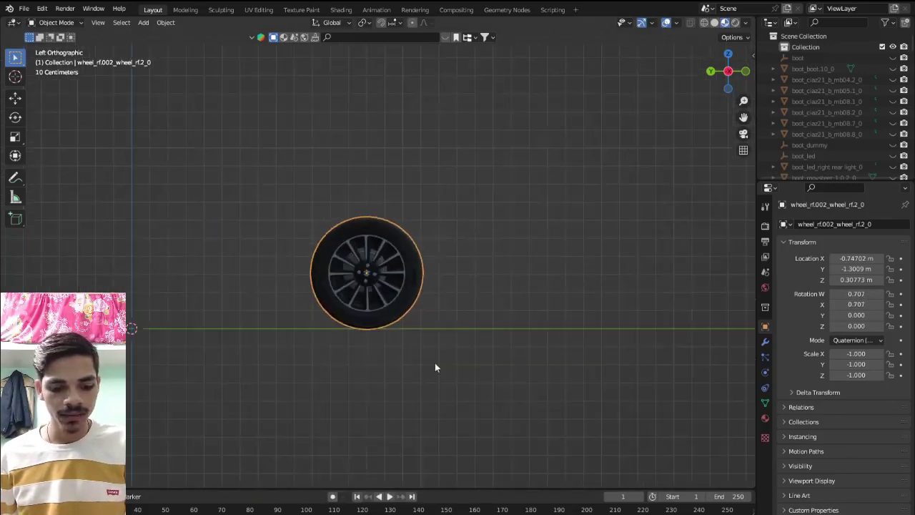
# Test-spin the wheel about Z and then X, and cancel to restore its rotation
pyautogui.press('r')
pyautogui.press('z')
pyautogui.press('x')
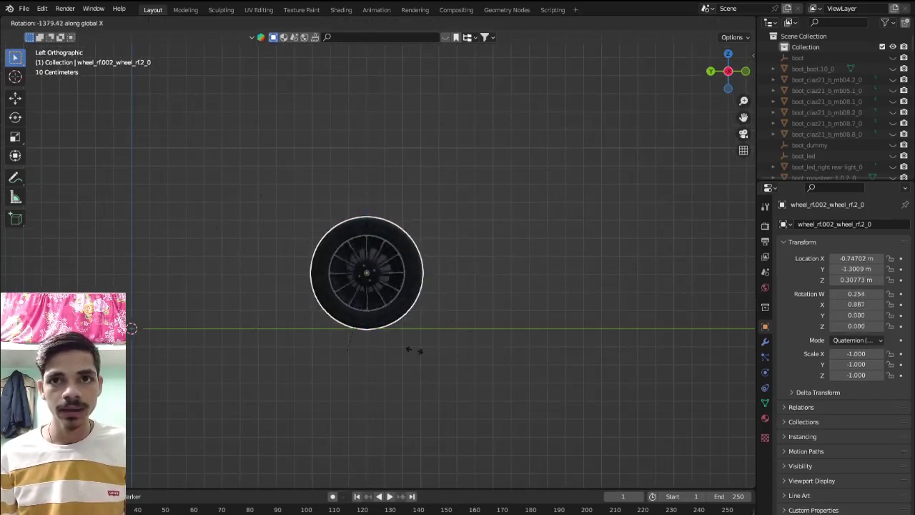
pyautogui.press('Escape')
pyautogui.scroll(-3, 444, 323)
pyautogui.moveTo(444, 324); pyautogui.dragTo(414, 331, button='middle')
# Box-select the four wheels, then deselect them and unhide the car body with Alt+H
pyautogui.scroll(2, 414, 332)
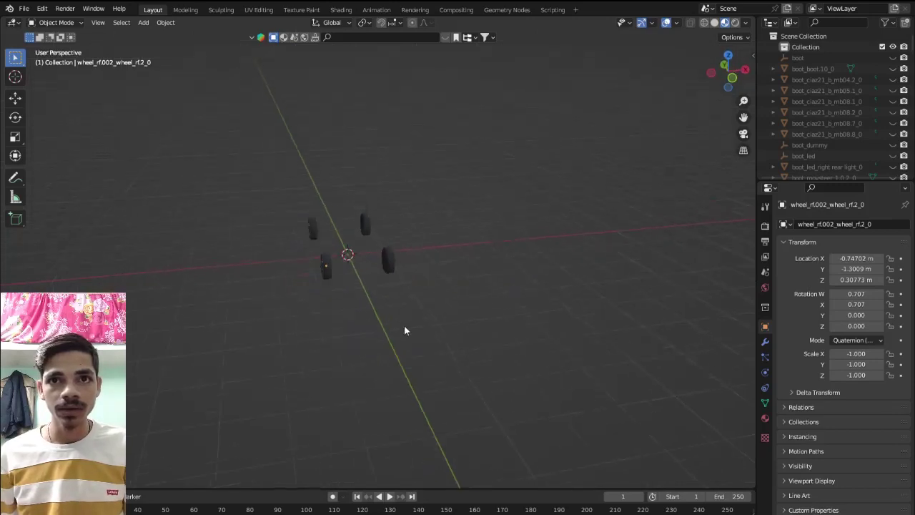
pyautogui.scroll(2, 404, 325)
pyautogui.moveTo(256, 173); pyautogui.dragTo(419, 329)
pyautogui.scroll(3, 335, 255)
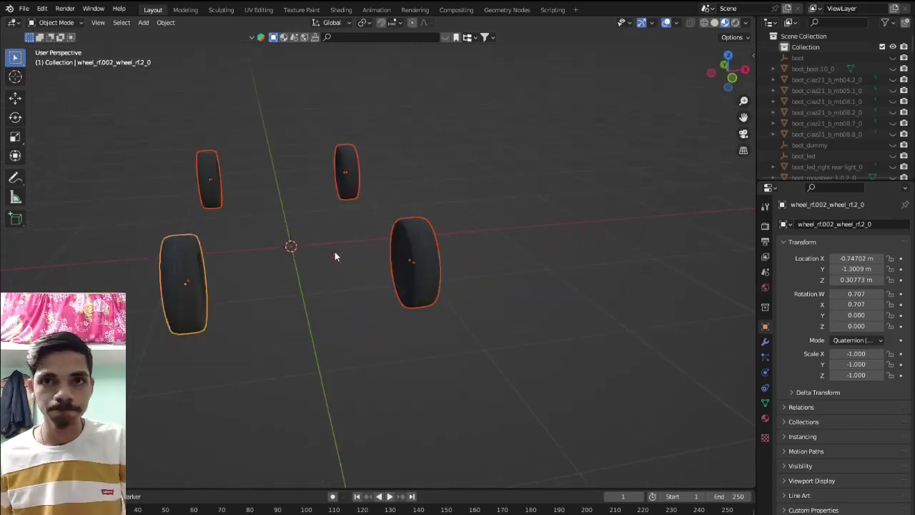
pyautogui.scroll(-5, 347, 258)
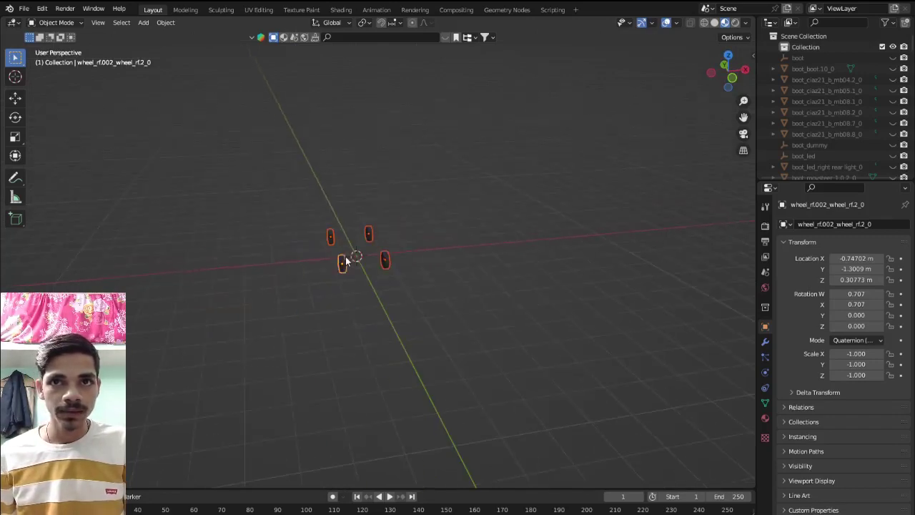
pyautogui.scroll(4, 349, 258)
pyautogui.scroll(3, 349, 261)
pyautogui.scroll(-2, 349, 258)
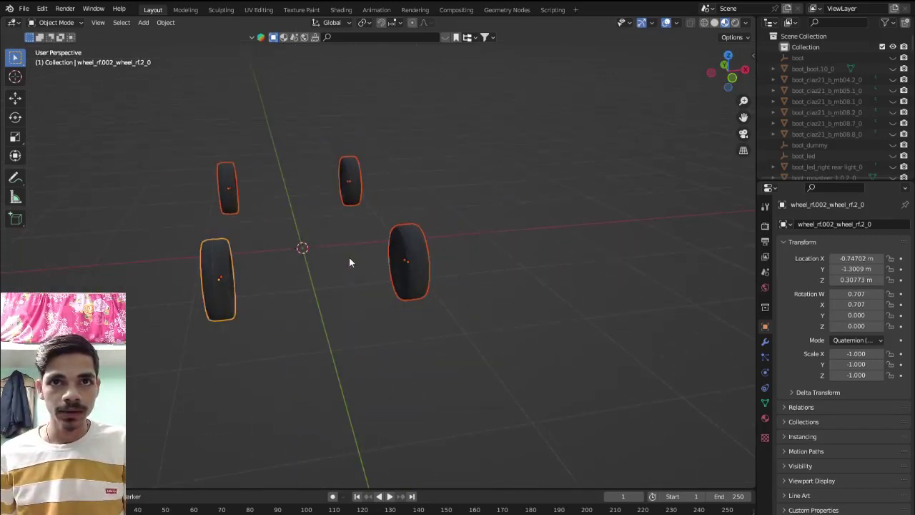
pyautogui.click(349, 298)
pyautogui.hotkey('alt', 'h')
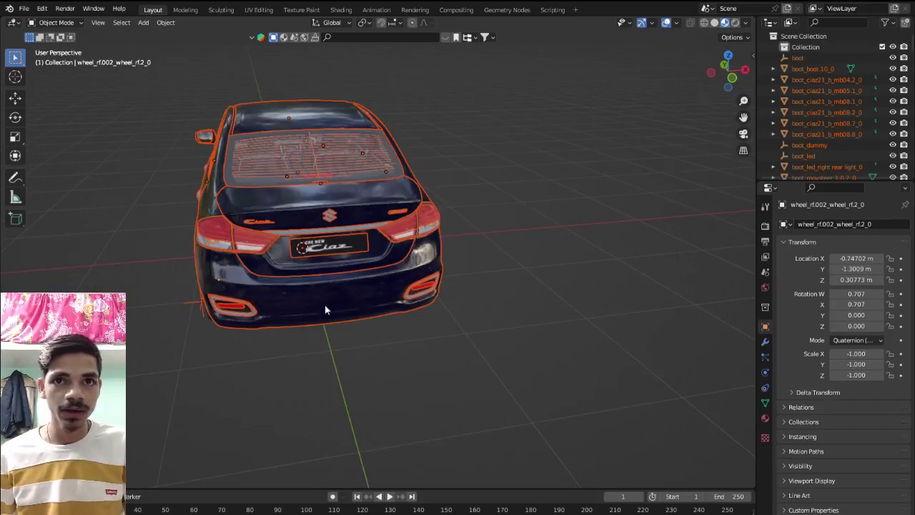
# Select the rear wheel and add the front and another wheel to the selection
pyautogui.moveTo(327, 306)
pyautogui.mouseDown(button='middle')
pyautogui.moveTo(384, 310)
pyautogui.moveTo(425, 328)
pyautogui.moveTo(311, 446)
pyautogui.mouseUp(button='middle')
pyautogui.scroll(4, 425, 327)
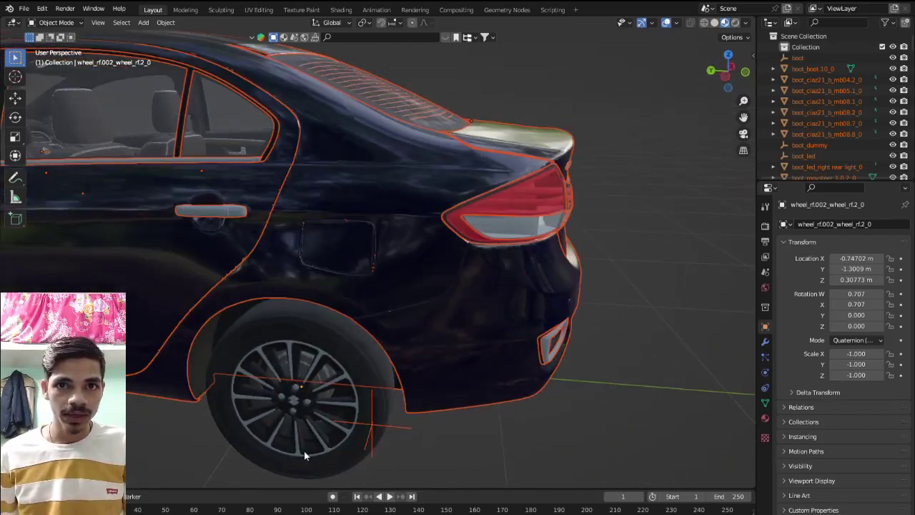
pyautogui.click(304, 450)
pyautogui.scroll(-4, 304, 450)
pyautogui.scroll(2, 267, 293)
pyautogui.moveTo(250, 382)
pyautogui.mouseDown(button='middle')
pyautogui.moveTo(267, 293)
pyautogui.moveTo(337, 314)
pyautogui.moveTo(453, 276)
pyautogui.mouseUp(button='middle')
pyautogui.keyDown('shift'); pyautogui.click(325, 309); pyautogui.keyUp('shift')
pyautogui.scroll(3, 453, 276)
pyautogui.keyDown('shift'); pyautogui.click(461, 379); pyautogui.keyUp('shift')
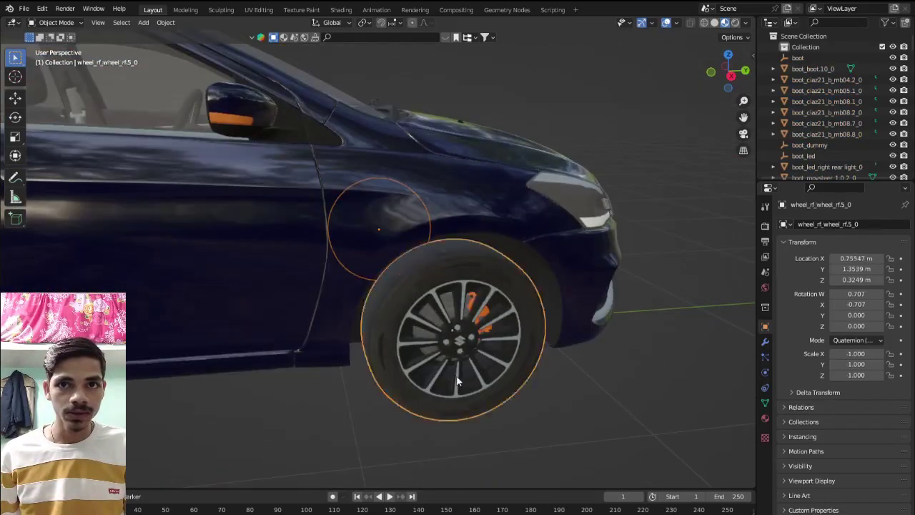
pyautogui.scroll(-5, 461, 378)
pyautogui.moveTo(461, 379)
pyautogui.mouseDown(button='middle')
pyautogui.moveTo(423, 327)
pyautogui.moveTo(410, 365)
pyautogui.mouseUp(button='middle')
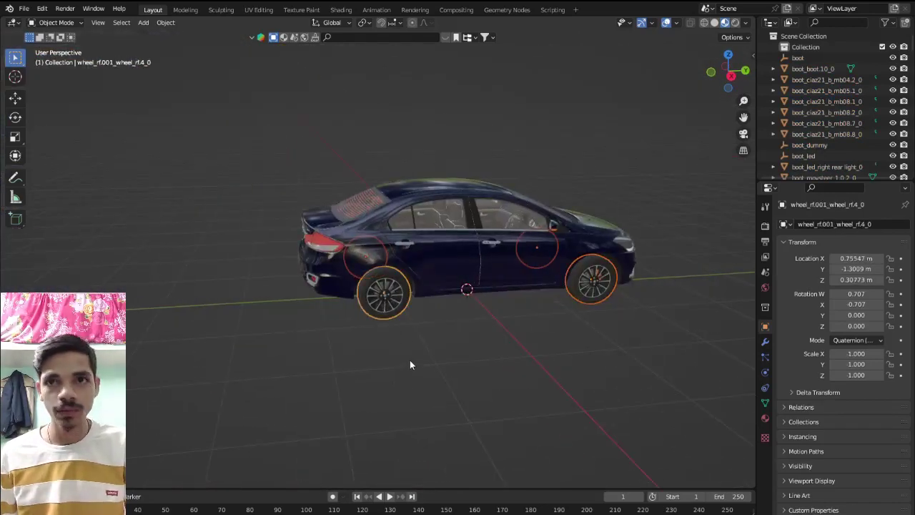
# Hide the selected wheels and leave only the chassis_primary_0 body selected
pyautogui.press('h')
pyautogui.press('a')
pyautogui.scroll(5, 414, 354)
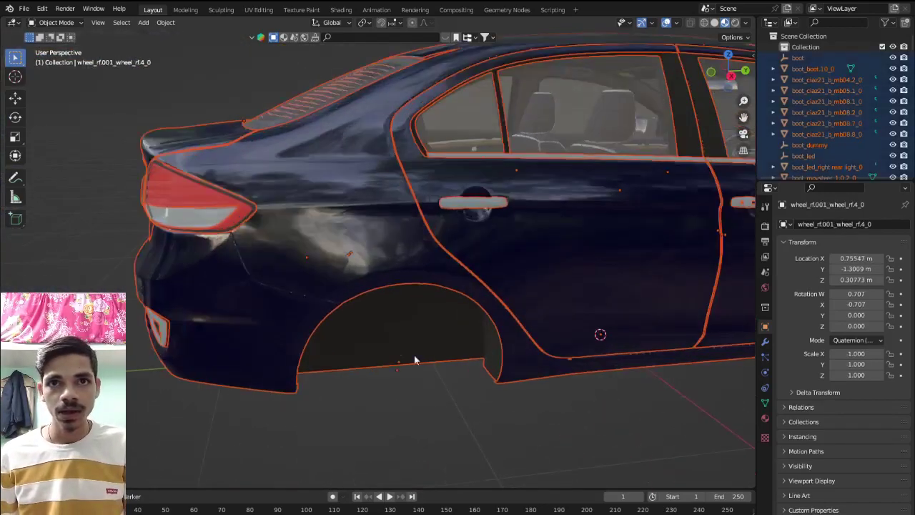
pyautogui.moveTo(414, 355)
pyautogui.keyDown('shift'); pyautogui.mouseDown(button='middle')
pyautogui.moveTo(262, 229)
pyautogui.moveTo(496, 271)
pyautogui.mouseUp(button='middle'); pyautogui.keyUp('shift')
pyautogui.keyDown('shift'); pyautogui.click(217, 216); pyautogui.keyUp('shift')
pyautogui.scroll(-6, 218, 215)
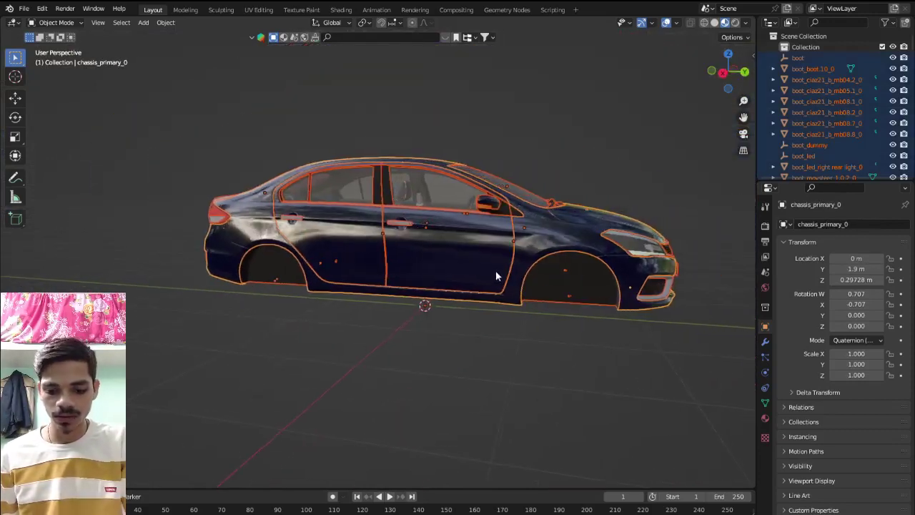
pyautogui.click(497, 273)
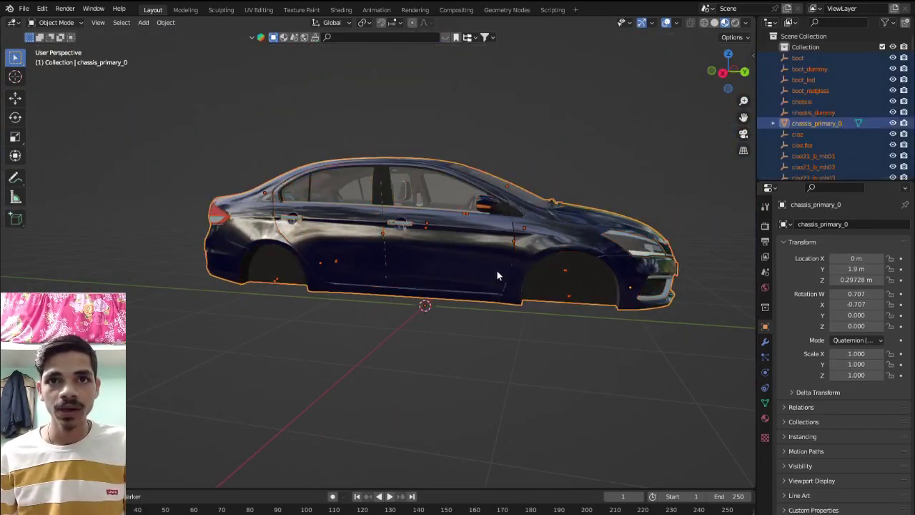
pyautogui.click(250, 248)
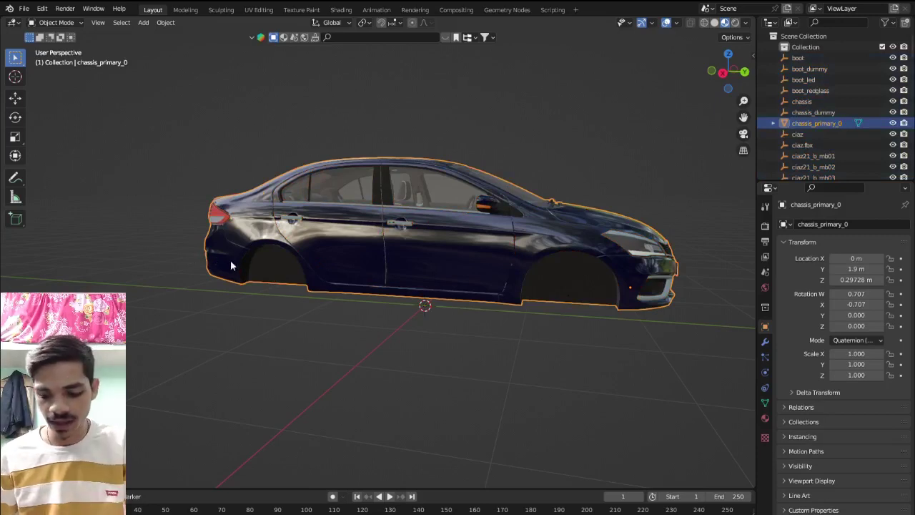
# Invert the selection, delete everything except the body, and unhide the wheels
pyautogui.hotkey('ctrl', 'i')
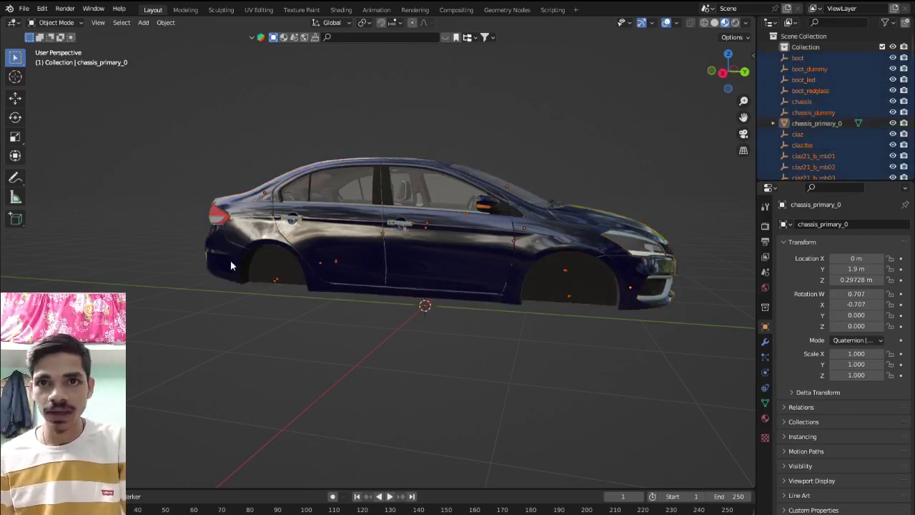
pyautogui.press('Delete')
pyautogui.scroll(-4, 384, 249)
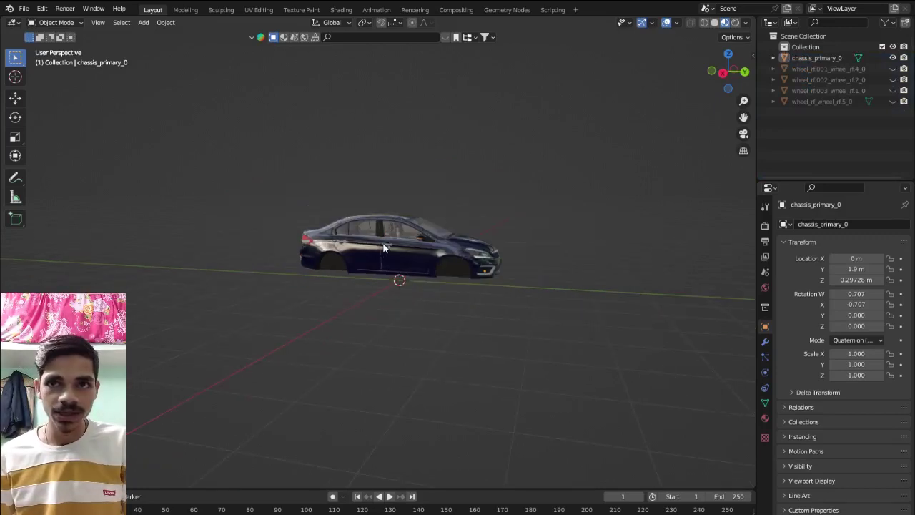
pyautogui.hotkey('alt', 'h')
pyautogui.click(432, 306)
pyautogui.moveTo(432, 306)
pyautogui.mouseDown(button='middle')
pyautogui.moveTo(432, 318)
pyautogui.moveTo(315, 345)
pyautogui.mouseUp(button='middle')
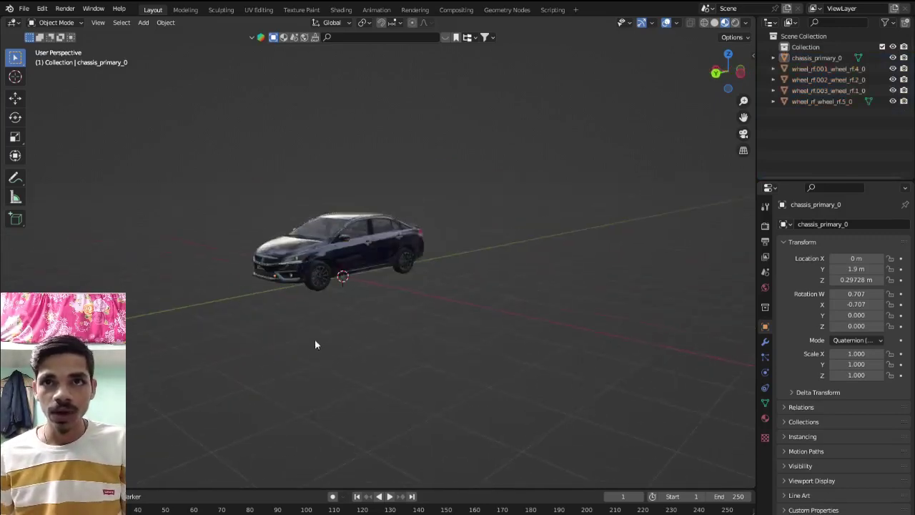
# Select the car body and orbit toward a side-on view, leaving the body unmoved
pyautogui.scroll(5, 319, 260)
pyautogui.click(318, 260)
pyautogui.moveTo(376, 330); pyautogui.dragTo(457, 321, button='middle')
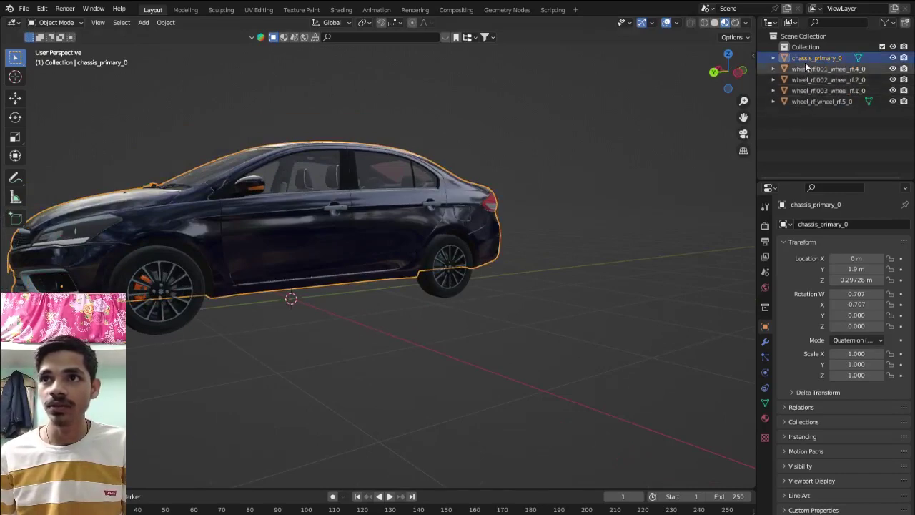
pyautogui.moveTo(377, 209); pyautogui.dragTo(345, 228, button='middle')
pyautogui.scroll(3, 336, 239)
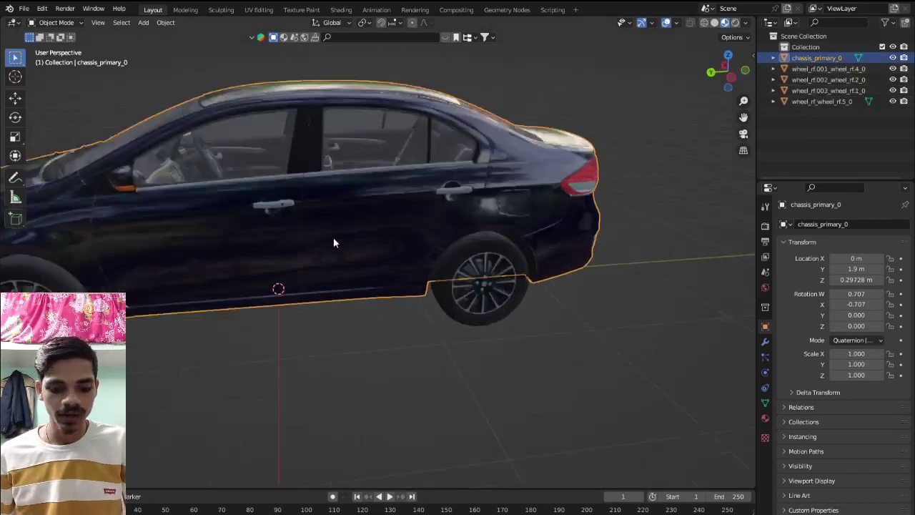
pyautogui.scroll(1, 334, 243)
pyautogui.press('g')
pyautogui.press('Escape')
pyautogui.scroll(2, 505, 285)
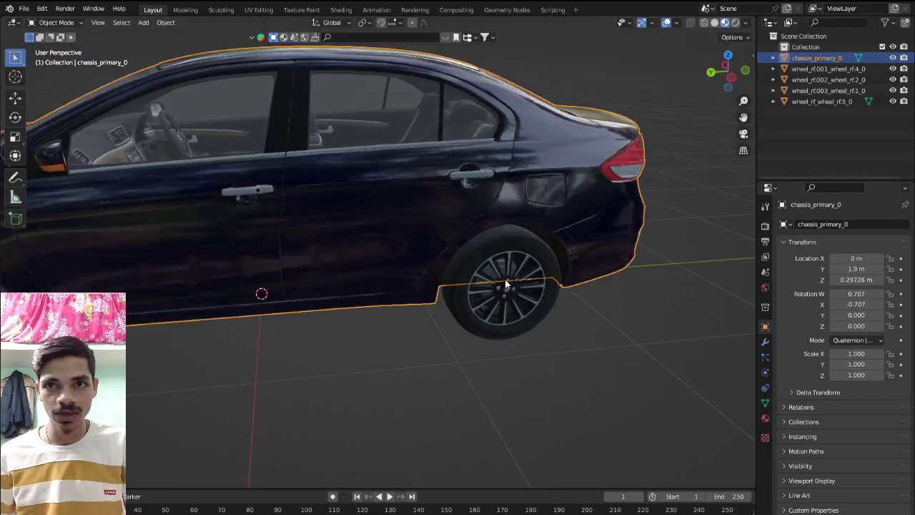
# Switch to the right-side orthographic view and box-select the body with all four wheels
pyautogui.click(506, 282)
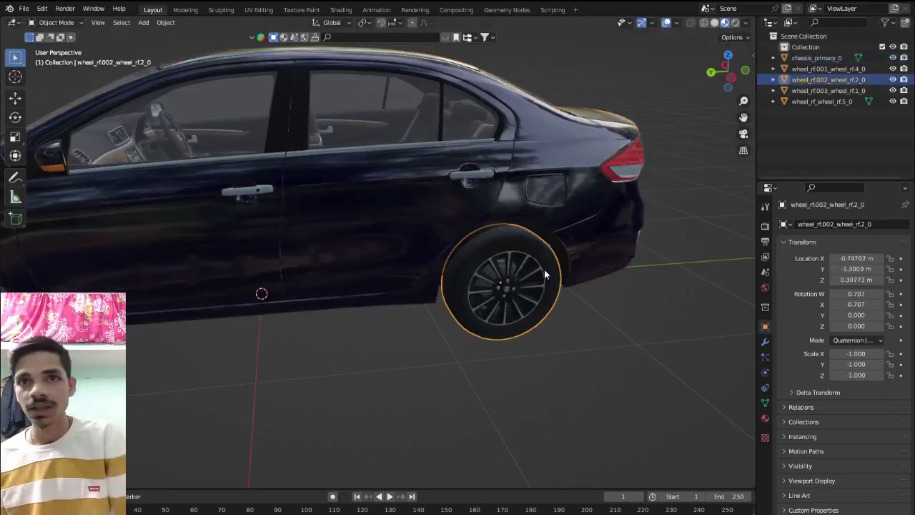
pyautogui.press('KP_1')
pyautogui.scroll(-3, 522, 276)
pyautogui.press('KP_3')
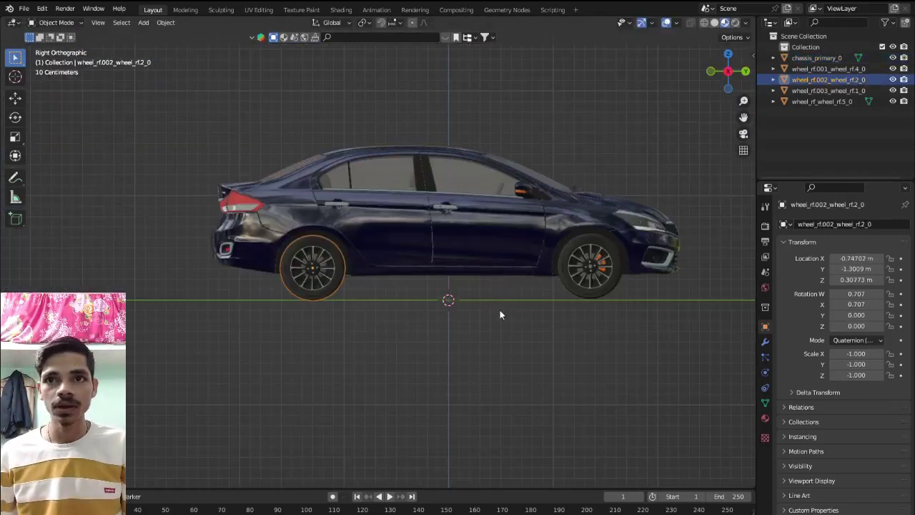
pyautogui.scroll(-3, 500, 315)
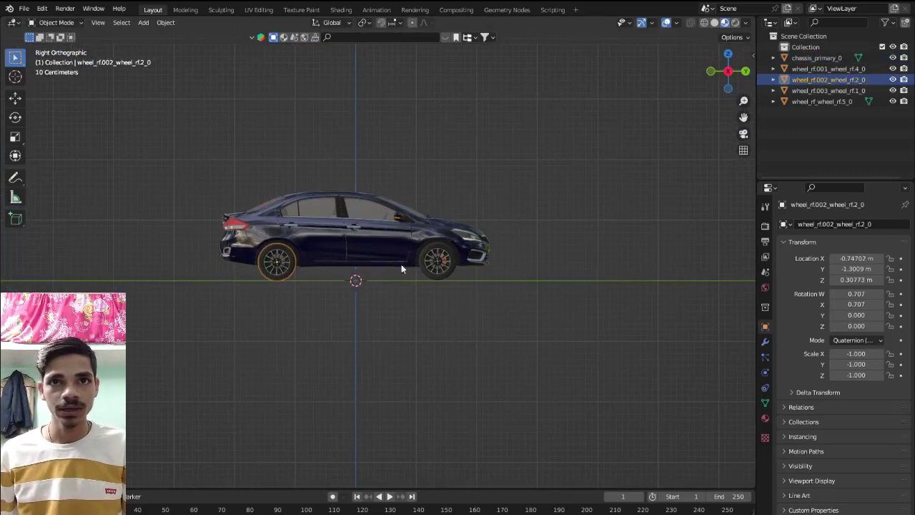
pyautogui.moveTo(190, 132); pyautogui.dragTo(547, 346)
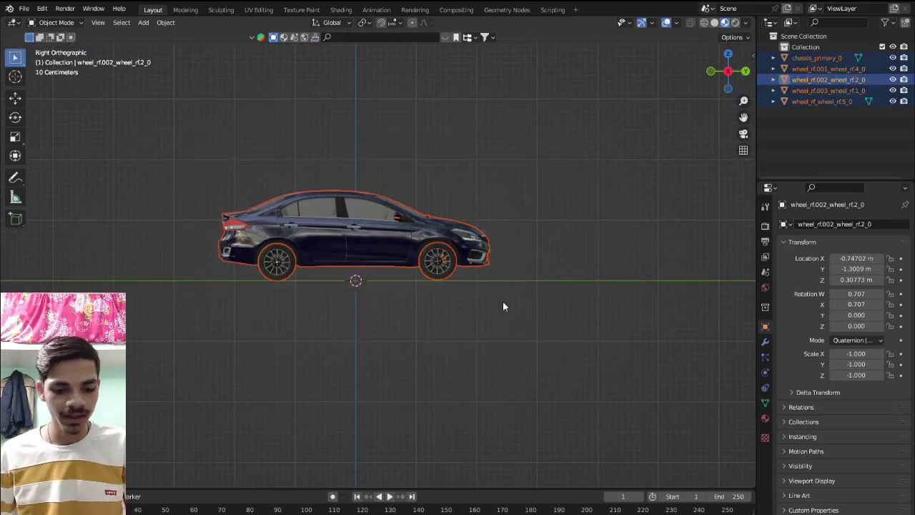
# Rotate the car and wheels 180° about Z with rz180, then deselect them
pyautogui.write('rz')
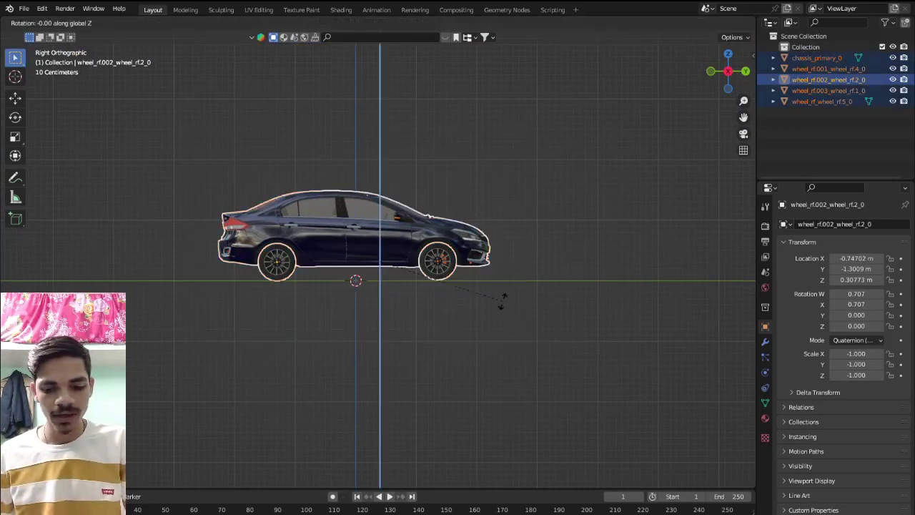
pyautogui.write('180')
pyautogui.press('Return')
pyautogui.scroll(1, 502, 306)
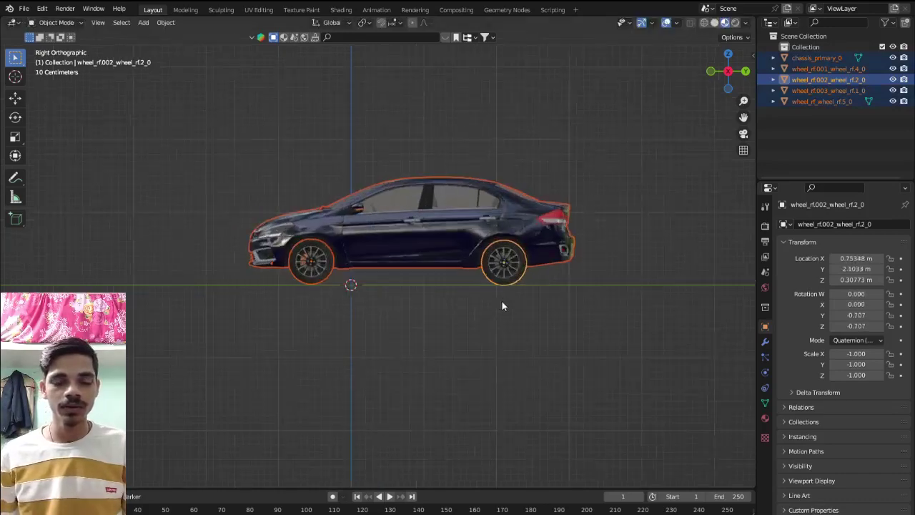
pyautogui.scroll(4, 502, 306)
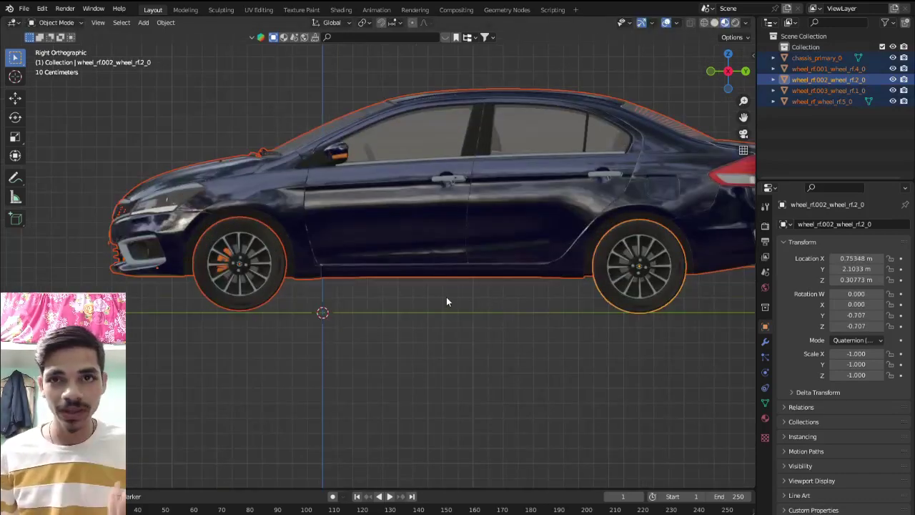
pyautogui.click(418, 330)
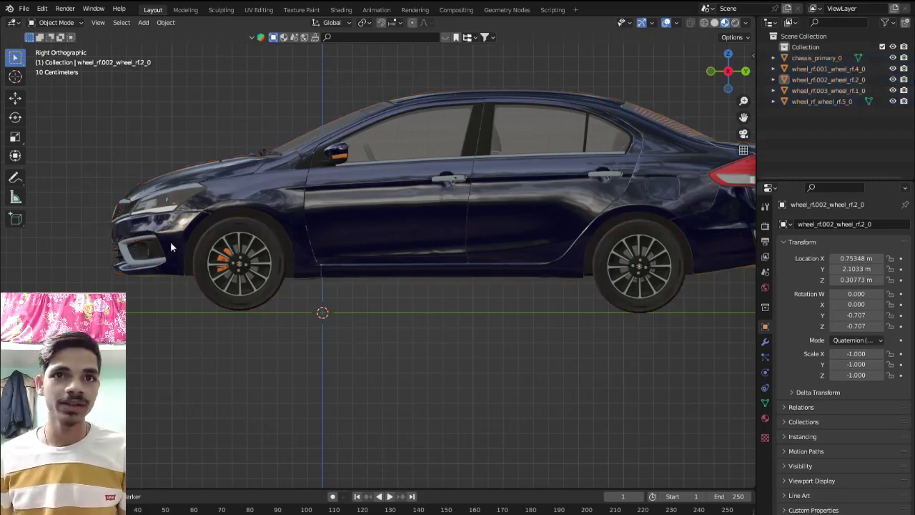
# Zoom around the turned car and box-select all of its parts
pyautogui.scroll(-3, 592, 297)
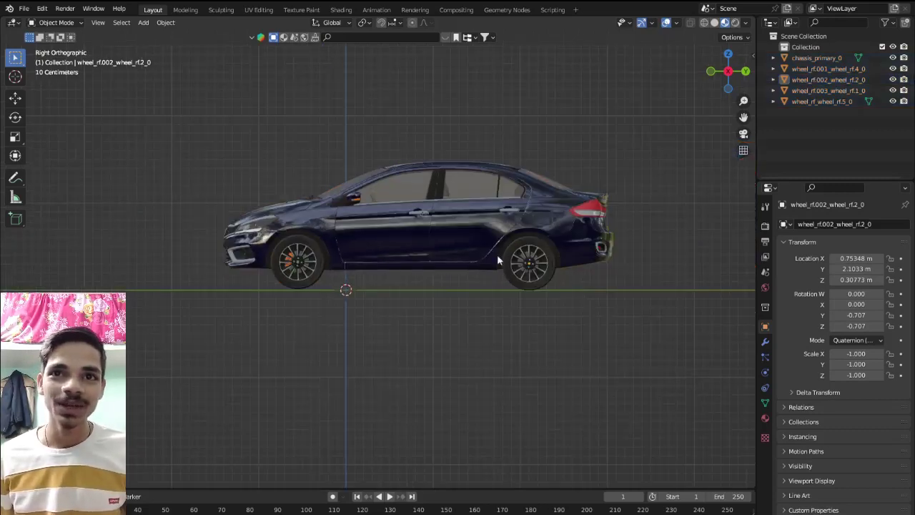
pyautogui.scroll(-4, 477, 296)
pyautogui.scroll(3, 489, 253)
pyautogui.scroll(2, 488, 253)
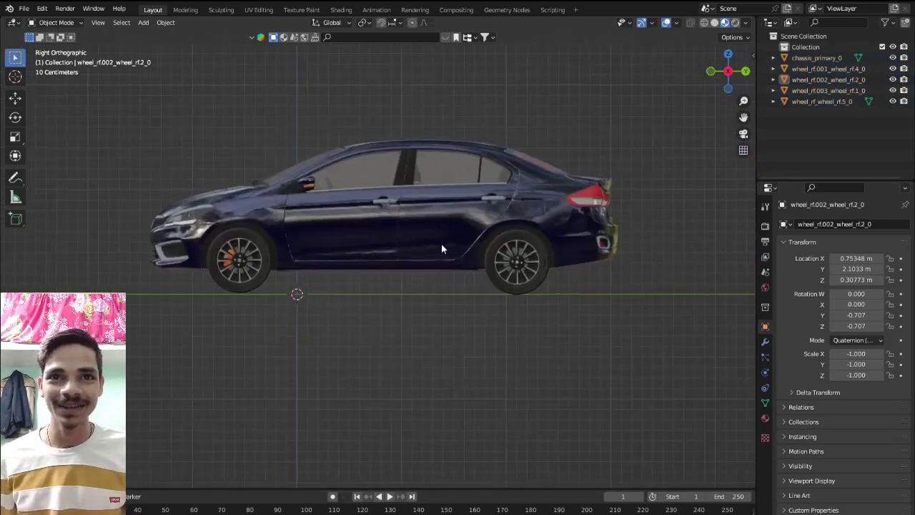
pyautogui.scroll(3, 441, 243)
pyautogui.scroll(1, 450, 247)
pyautogui.scroll(-2, 496, 253)
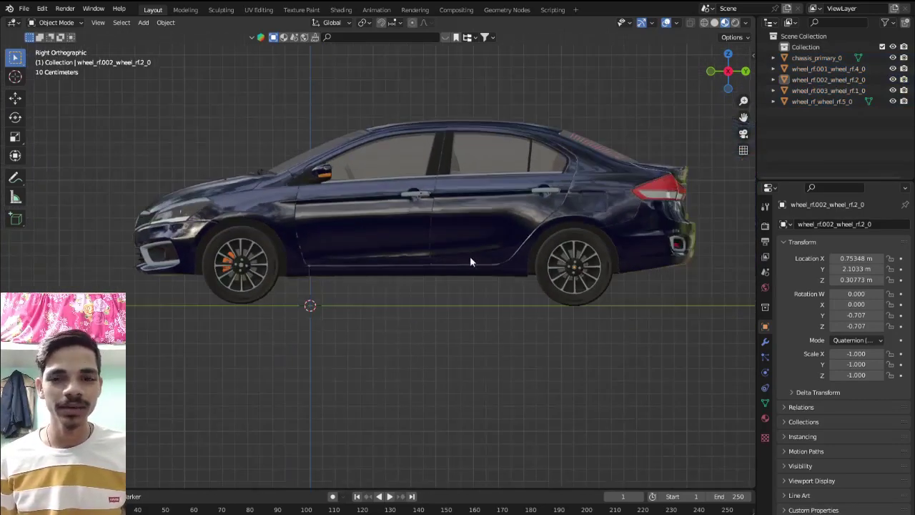
pyautogui.scroll(-1, 470, 258)
pyautogui.scroll(-1, 469, 254)
pyautogui.scroll(-1, 469, 256)
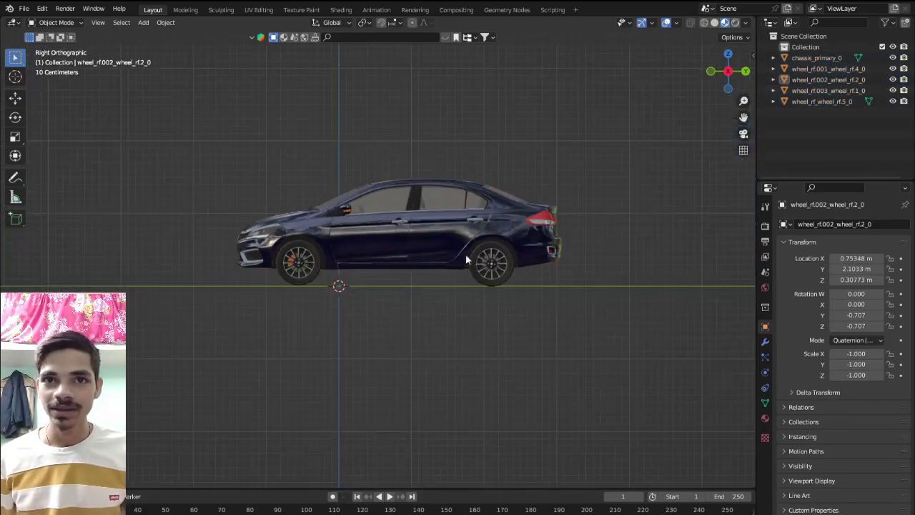
pyautogui.scroll(2, 466, 236)
pyautogui.scroll(1, 478, 224)
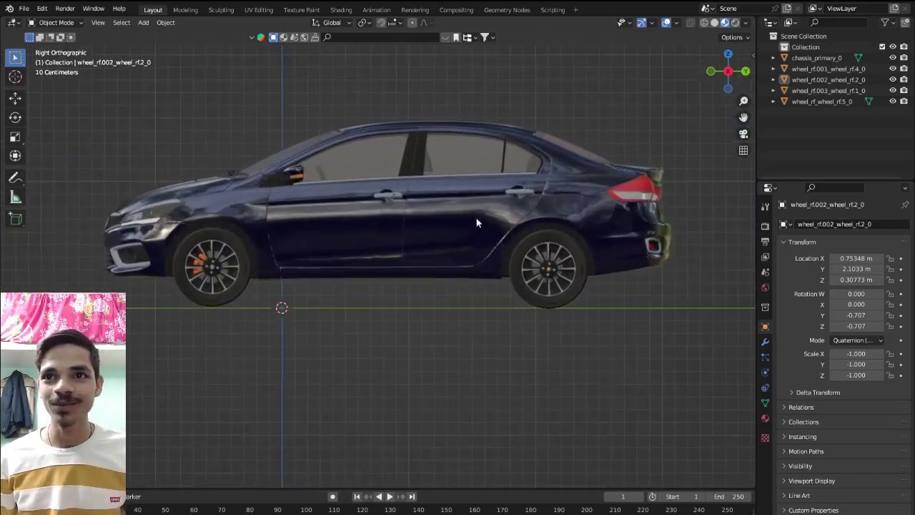
pyautogui.scroll(-2, 470, 227)
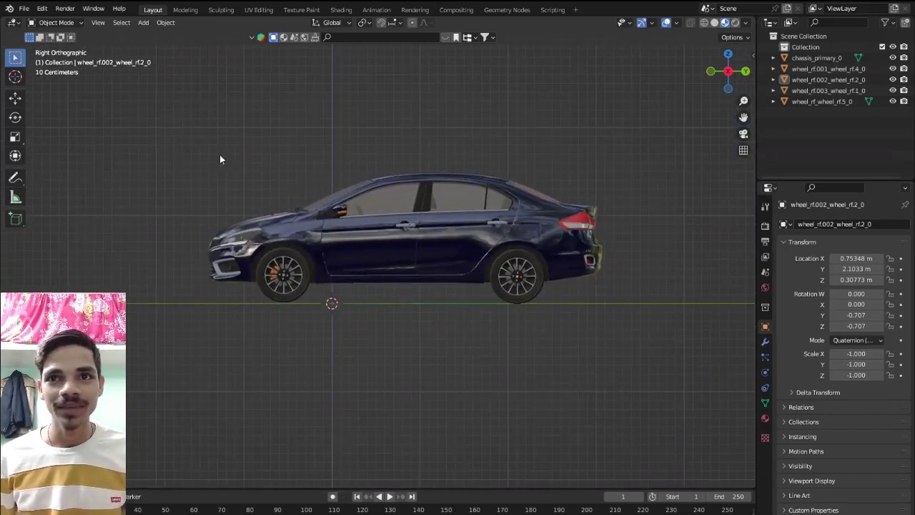
pyautogui.moveTo(227, 153)
pyautogui.mouseDown()
pyautogui.moveTo(586, 307)
pyautogui.moveTo(550, 327)
pyautogui.mouseUp()
# Clear the selection and bring up the Shift+A Add menu to reach Armature
pyautogui.hotkey('alt', 'a')
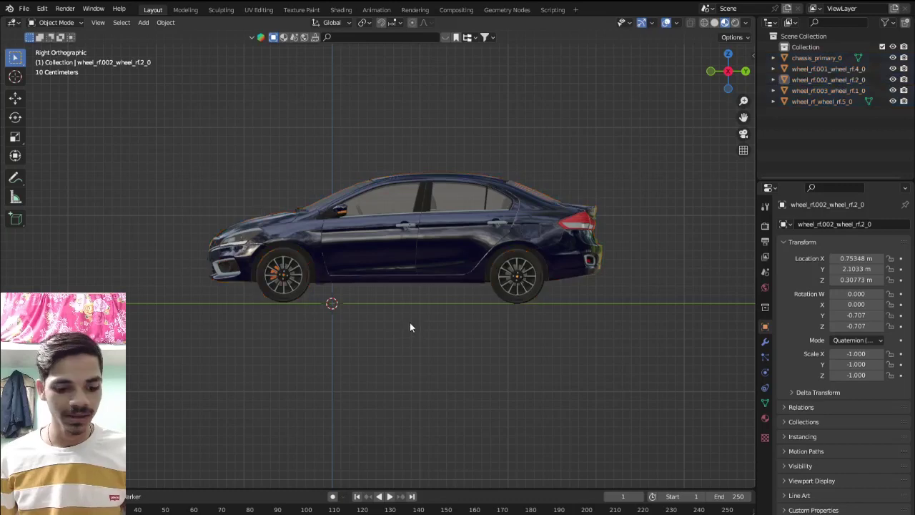
pyautogui.press('a')
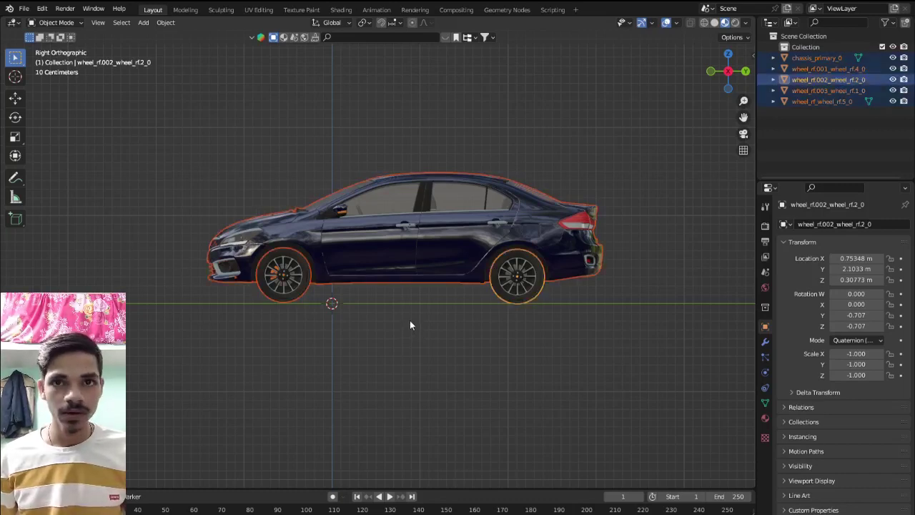
pyautogui.hotkey('alt', 'a')
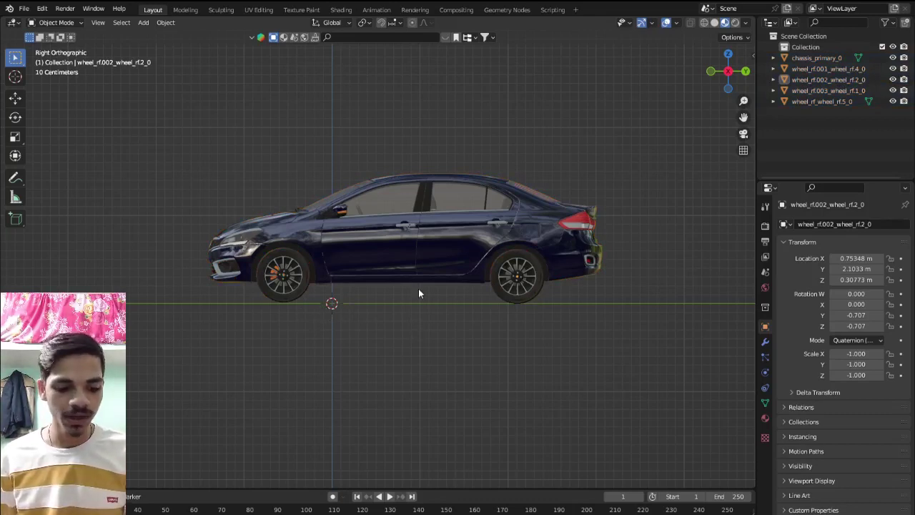
pyautogui.hotkey('shift', 'a')
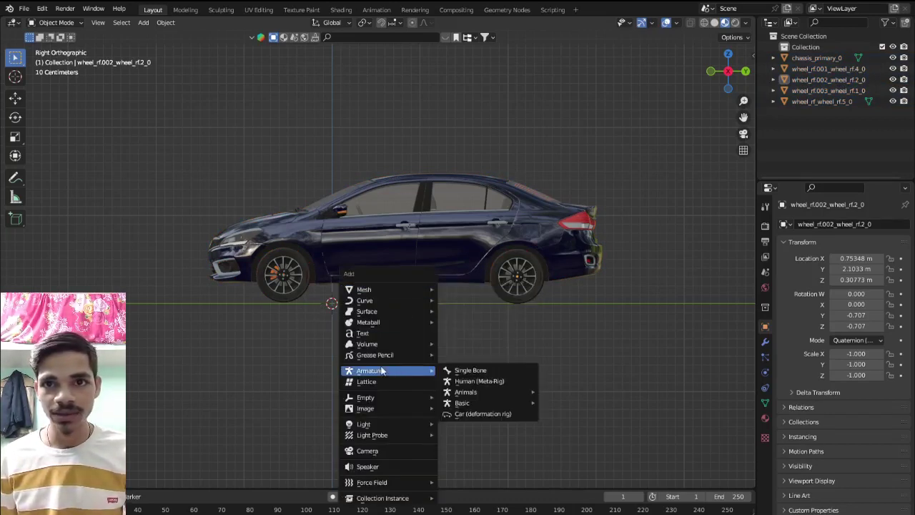
pyautogui.click(471, 414)
pyautogui.scroll(-2, 427, 359)
pyautogui.keyDown('shift'); pyautogui.moveTo(369, 295); pyautogui.dragTo(426, 322, button='middle'); pyautogui.keyUp('shift')
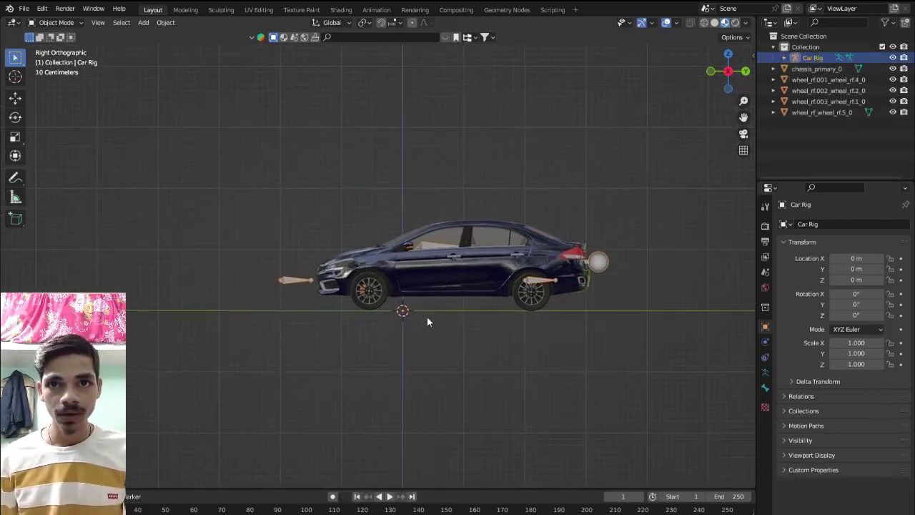
pyautogui.scroll(3, 427, 316)
pyautogui.scroll(-2, 434, 318)
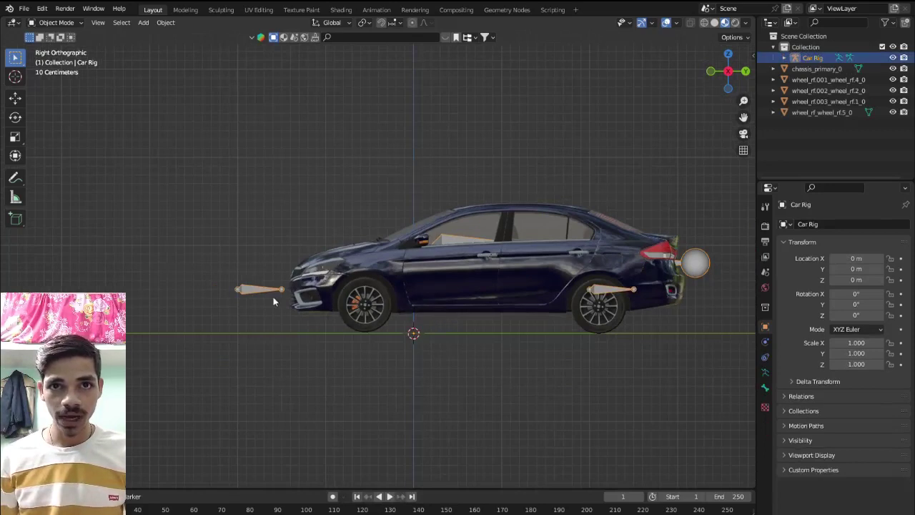
pyautogui.moveTo(258, 296); pyautogui.dragTo(237, 290, button='middle')
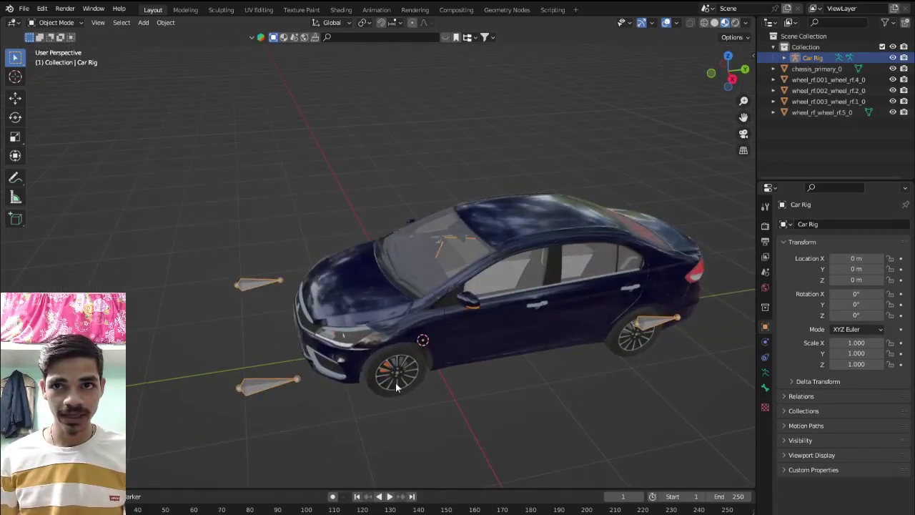
pyautogui.moveTo(397, 386); pyautogui.dragTo(542, 303, button='middle')
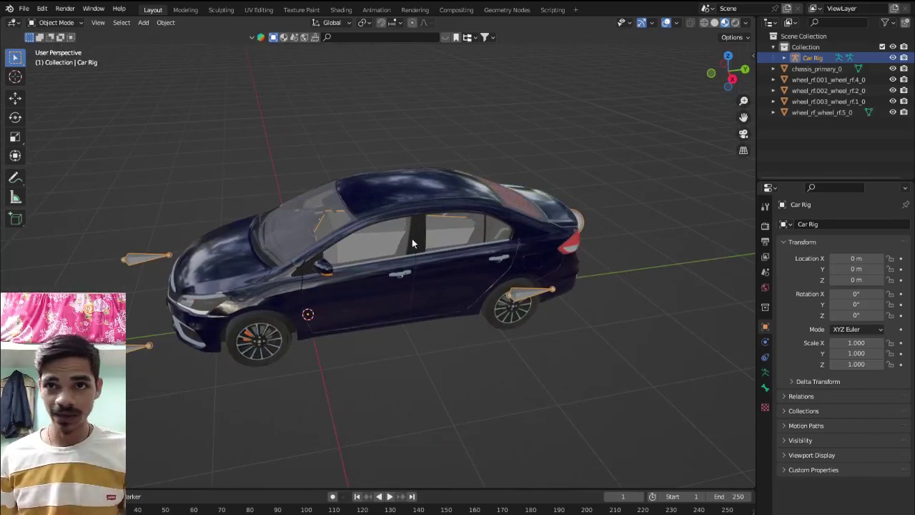
pyautogui.moveTo(411, 238)
pyautogui.mouseDown(button='middle')
pyautogui.moveTo(333, 204)
pyautogui.moveTo(315, 208)
pyautogui.mouseUp(button='middle')
pyautogui.moveTo(358, 244)
pyautogui.mouseDown(button='middle')
pyautogui.moveTo(400, 295)
pyautogui.moveTo(436, 315)
pyautogui.mouseUp(button='middle')
pyautogui.press('KP_3')
pyautogui.scroll(1, 398, 291)
pyautogui.scroll(3, 400, 294)
pyautogui.click(256, 337)
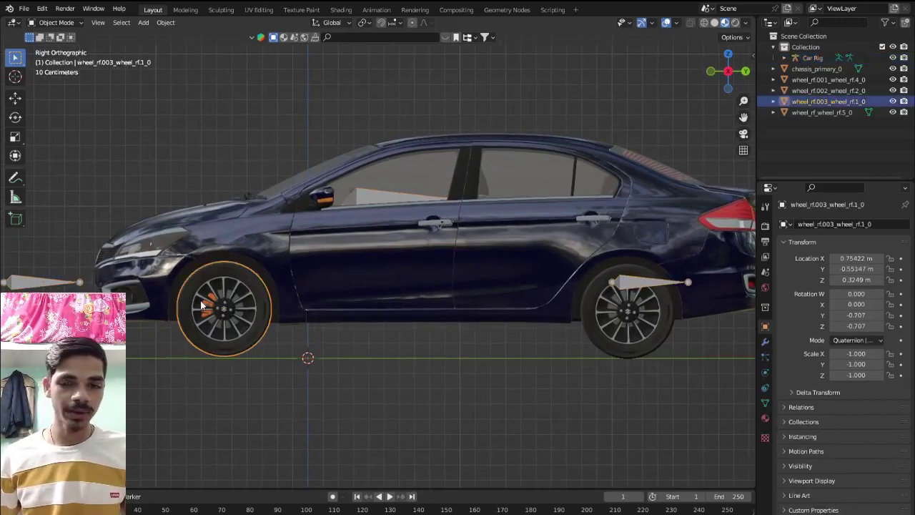
# Set chassis_primary_0's origin to its geometry centre
pyautogui.click(365, 283)
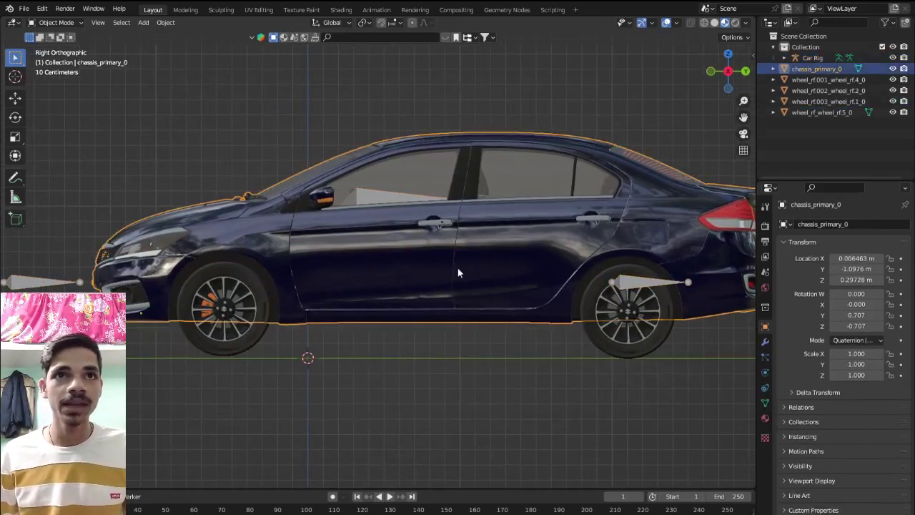
pyautogui.click(165, 22)
pyautogui.moveTo(184, 46)
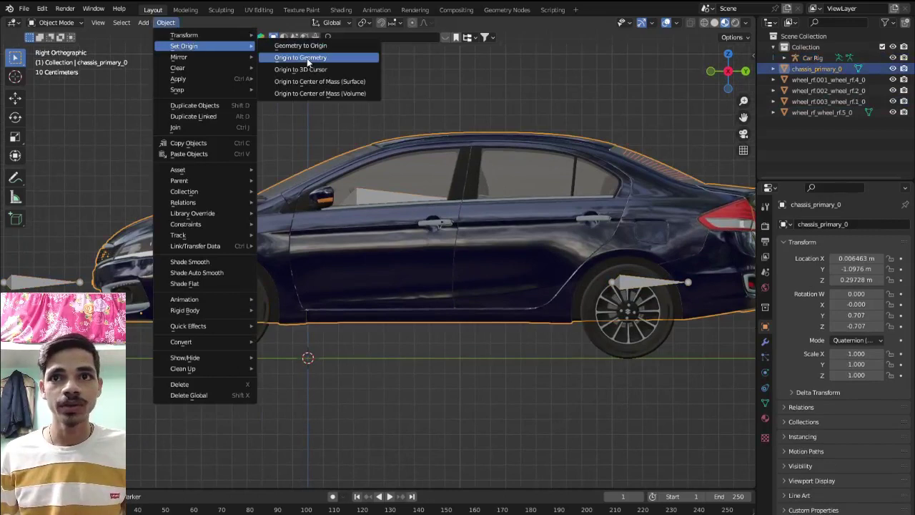
pyautogui.click(300, 57)
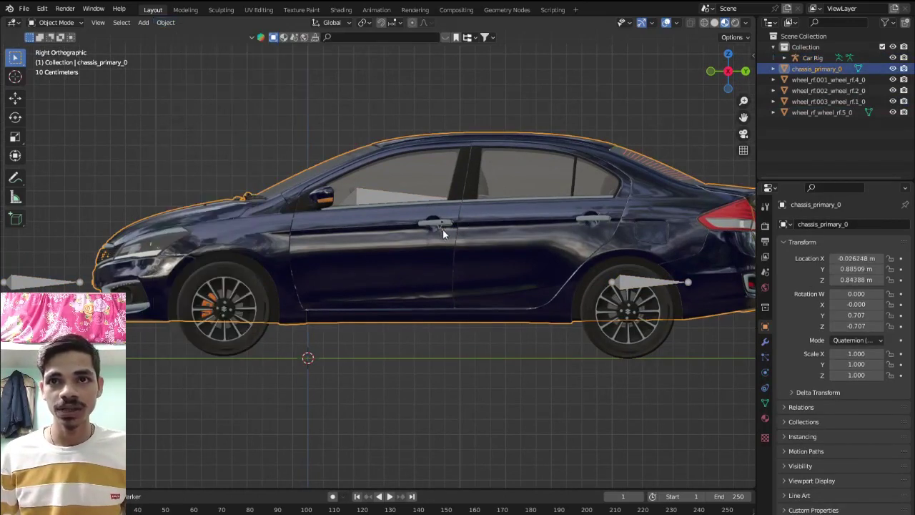
# Snap the 3D cursor to the front wheel's centre and select the Car Rig armature
pyautogui.click(250, 346)
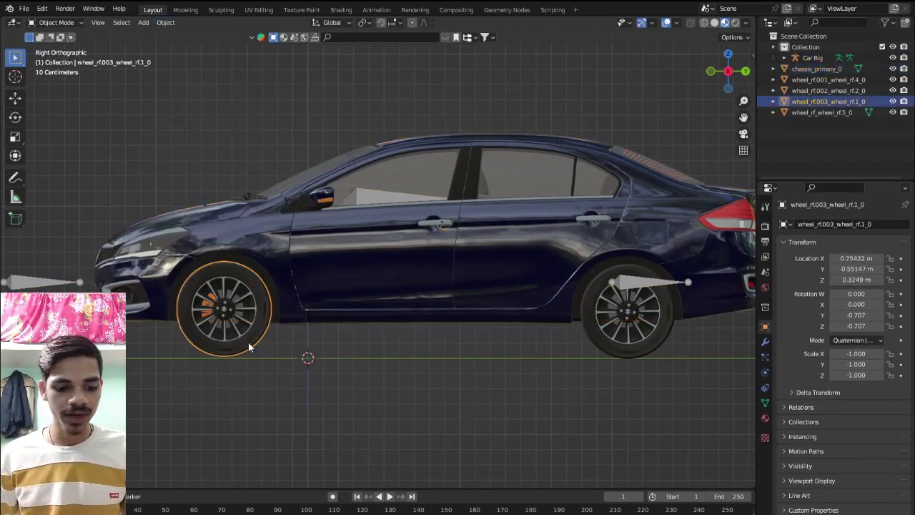
pyautogui.hotkey('shift', 's')
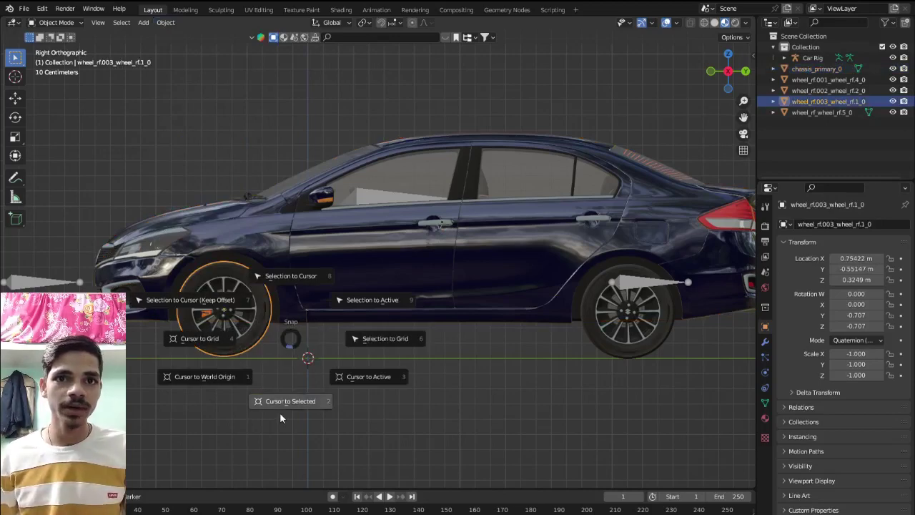
pyautogui.click(280, 412)
pyautogui.moveTo(280, 412); pyautogui.dragTo(411, 340, button='middle')
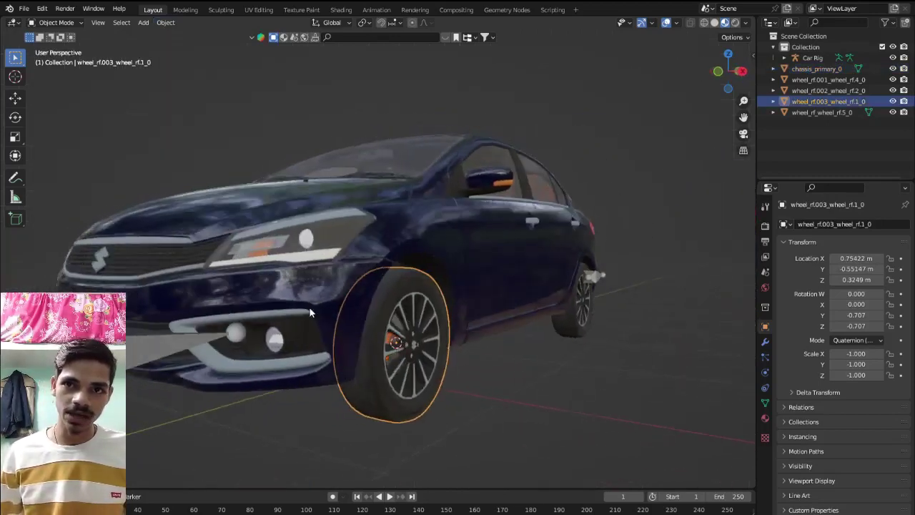
pyautogui.press('KP_3')
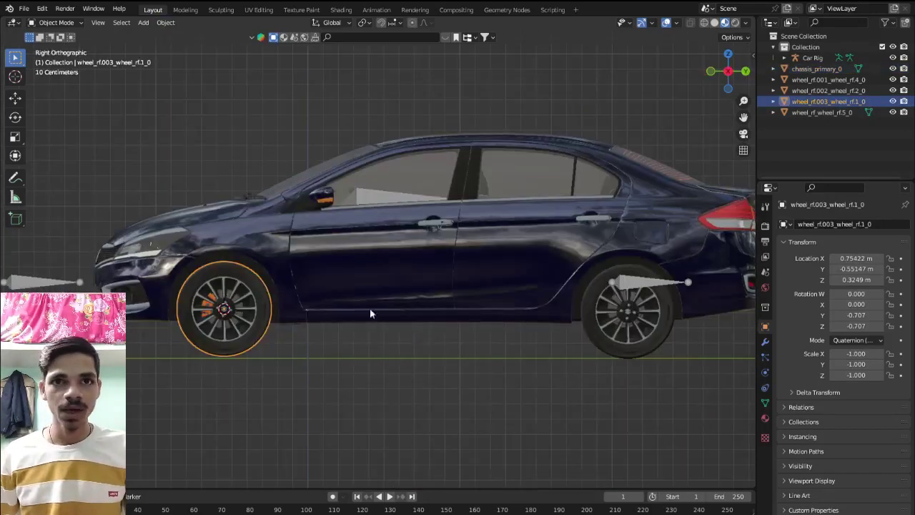
pyautogui.scroll(-2, 195, 301)
pyautogui.scroll(-1, 187, 278)
pyautogui.click(186, 279)
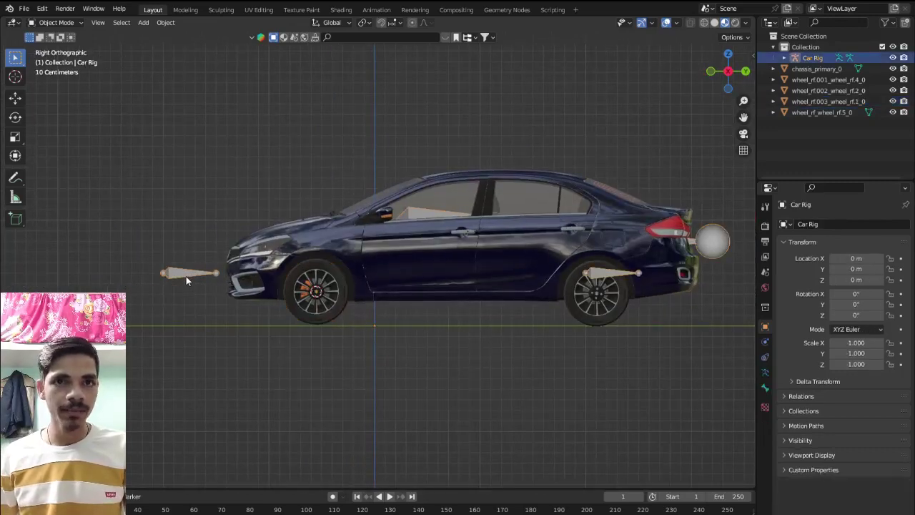
# Snap the front-left wheel bone DEF-Wheel.Ft.L onto the 3D cursor at its wheel
pyautogui.press('Tab')
pyautogui.moveTo(188, 280); pyautogui.dragTo(175, 374, button='middle')
pyautogui.click(180, 373)
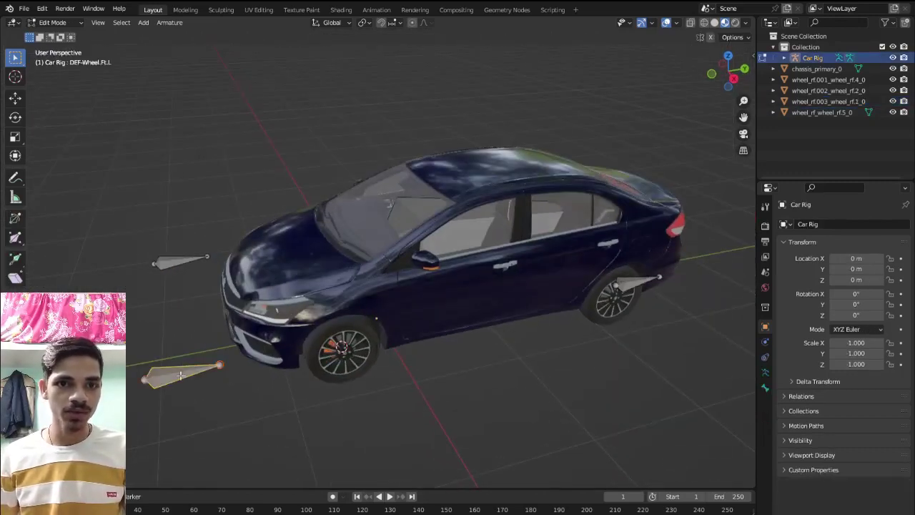
pyautogui.hotkey('shift', 's')
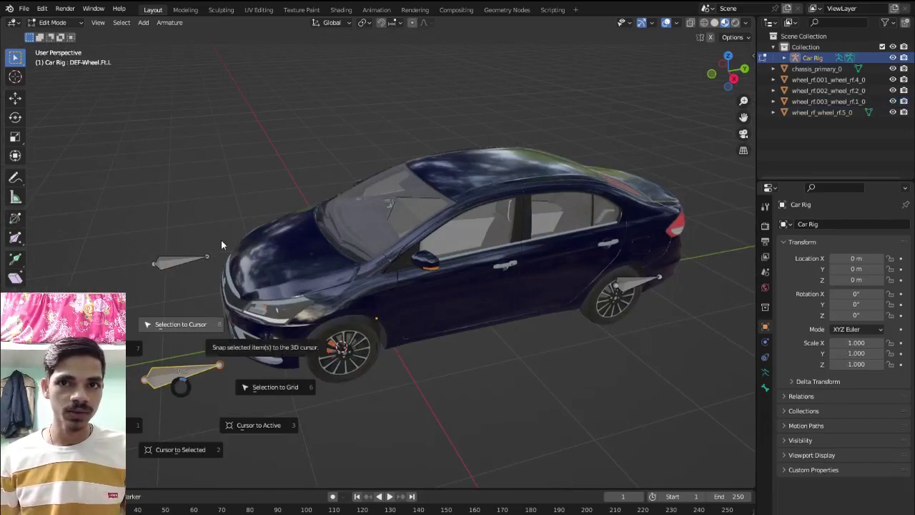
pyautogui.click(261, 347)
pyautogui.moveTo(344, 330); pyautogui.dragTo(339, 347, button='middle')
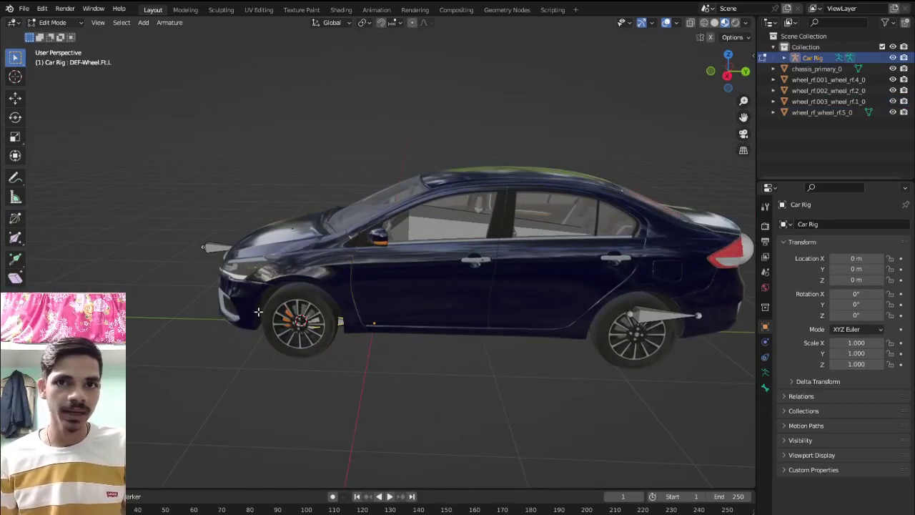
pyautogui.press('Tab')
# Move the cursor to the other front wheel's centre and snap the front-right wheel bone there
pyautogui.moveTo(258, 312)
pyautogui.mouseDown(button='middle')
pyautogui.moveTo(368, 297)
pyautogui.moveTo(453, 329)
pyautogui.mouseUp(button='middle')
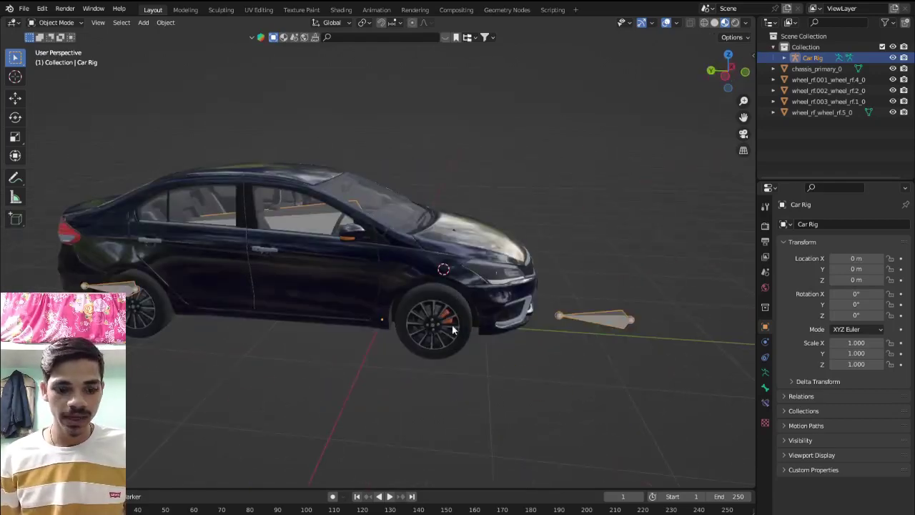
pyautogui.click(453, 329)
pyautogui.hotkey('shift', 's')
pyautogui.click(479, 386)
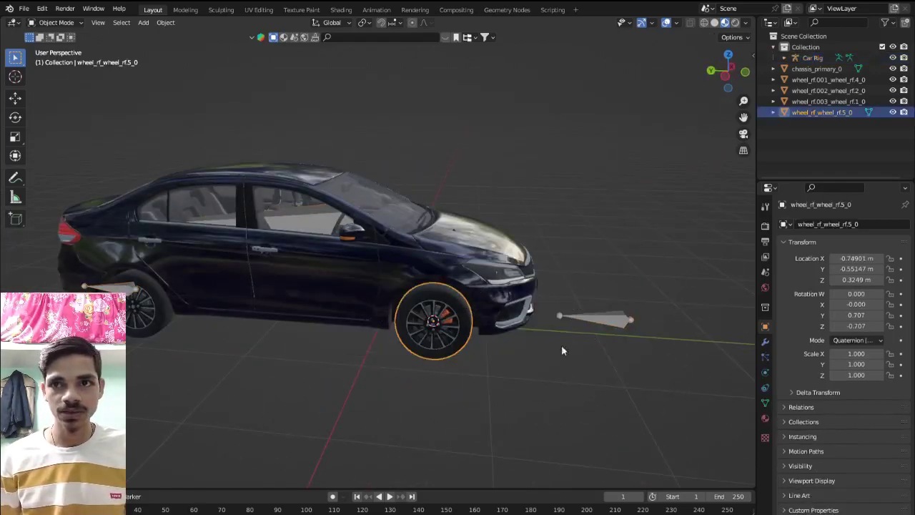
pyautogui.click(606, 321)
pyautogui.press('Tab')
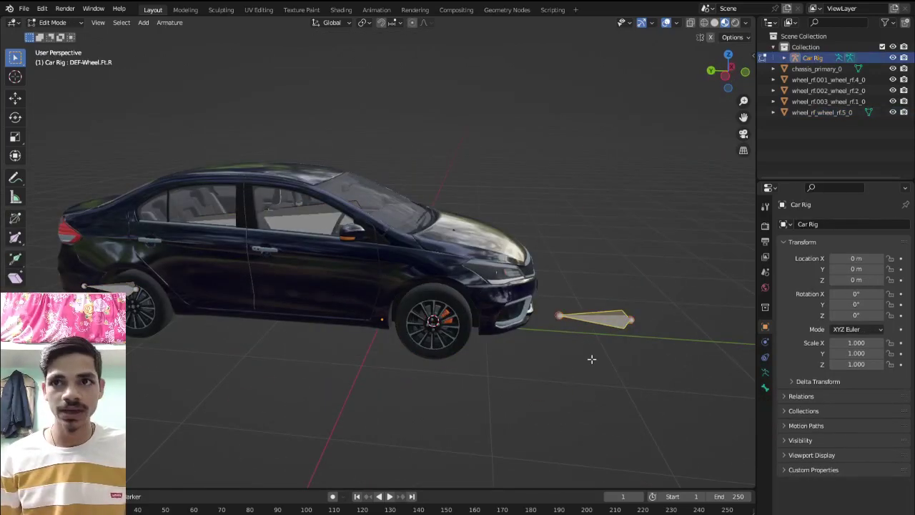
pyautogui.hotkey('shift', 's')
pyautogui.click(591, 228)
pyautogui.moveTo(591, 228); pyautogui.dragTo(578, 319, button='middle')
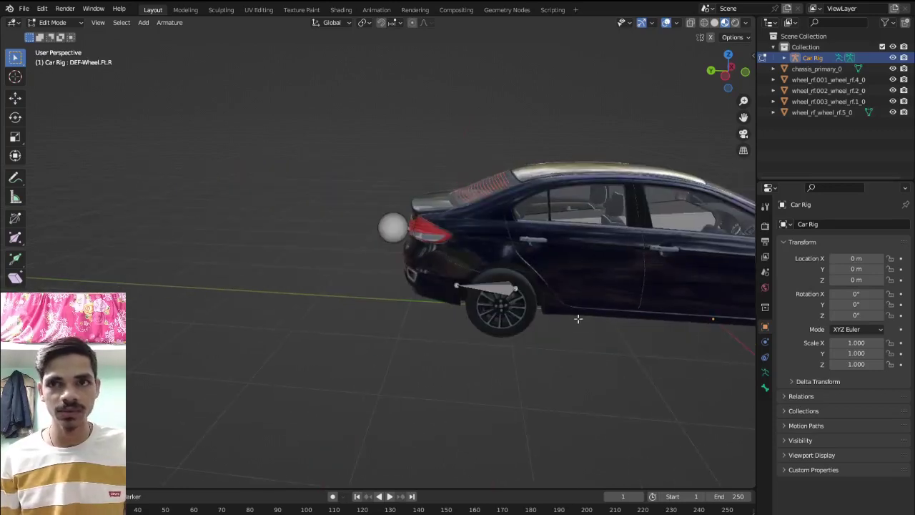
pyautogui.press('Tab')
# Move the cursor to the rear wheel's centre and snap DEF-Wheel.Bk.R onto it
pyautogui.click(503, 327)
pyautogui.hotkey('shift', 's')
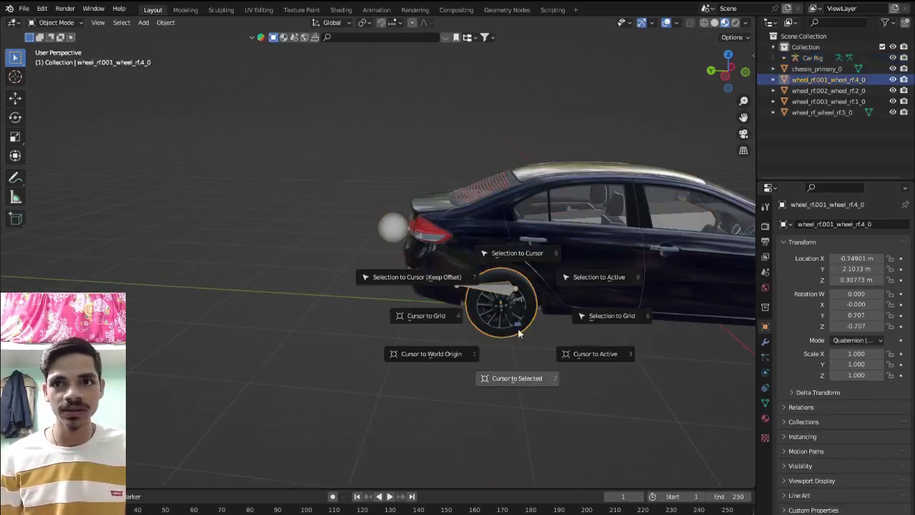
pyautogui.click(525, 377)
pyautogui.moveTo(442, 308); pyautogui.dragTo(500, 274, button='middle')
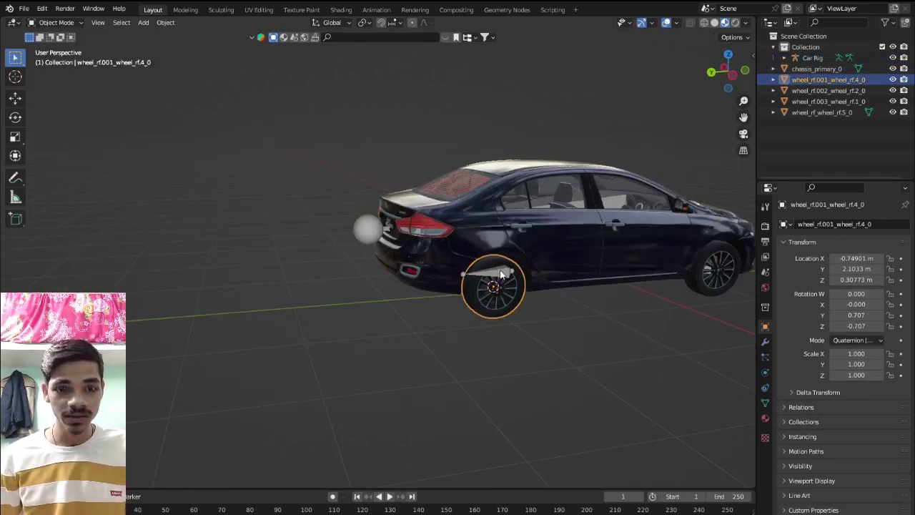
pyautogui.click(502, 274)
pyautogui.press('Tab')
pyautogui.click(505, 273)
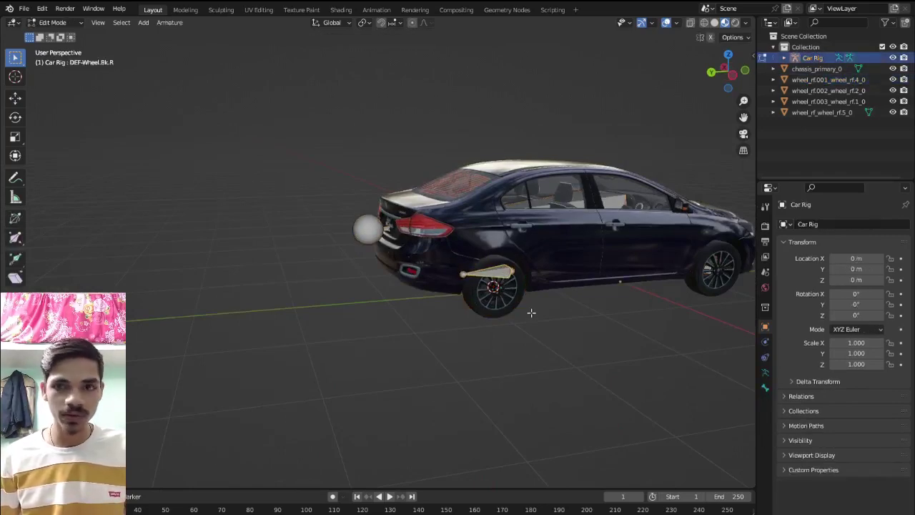
pyautogui.hotkey('shift', 's')
pyautogui.click(526, 372)
pyautogui.moveTo(525, 372)
pyautogui.mouseDown(button='middle')
pyautogui.moveTo(552, 272)
pyautogui.moveTo(429, 286)
pyautogui.mouseUp(button='middle')
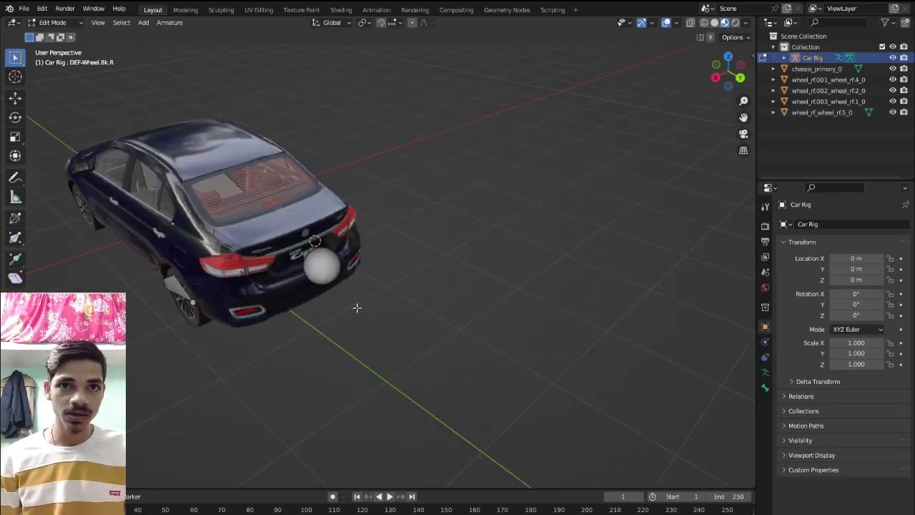
pyautogui.scroll(3, 369, 288)
pyautogui.press('Tab')
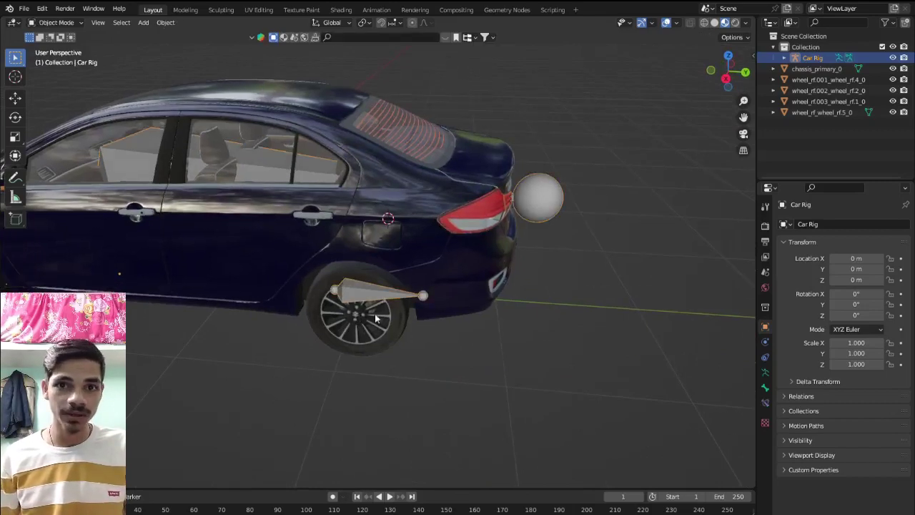
# Move the cursor to wheel_rf.002's centre and snap DEF-Wheel.Bk.L onto it
pyautogui.click(362, 318)
pyautogui.hotkey('shift', 's')
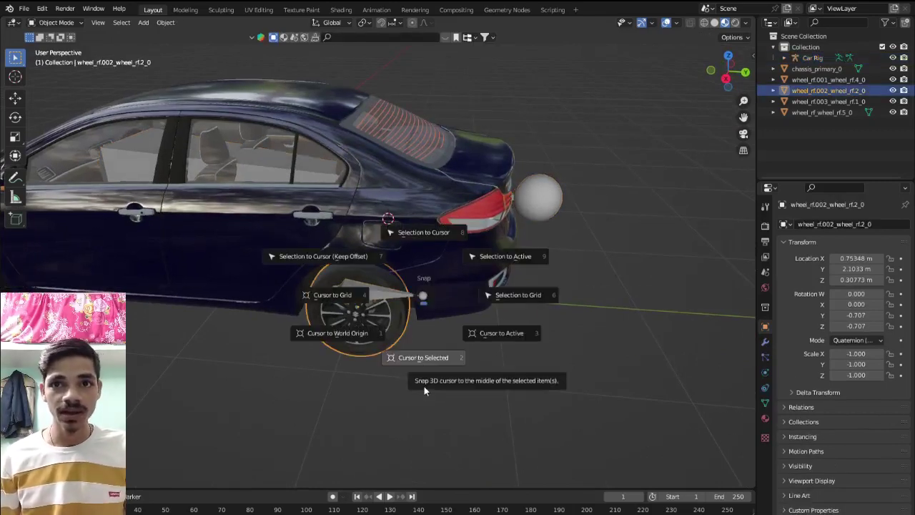
pyautogui.click(424, 390)
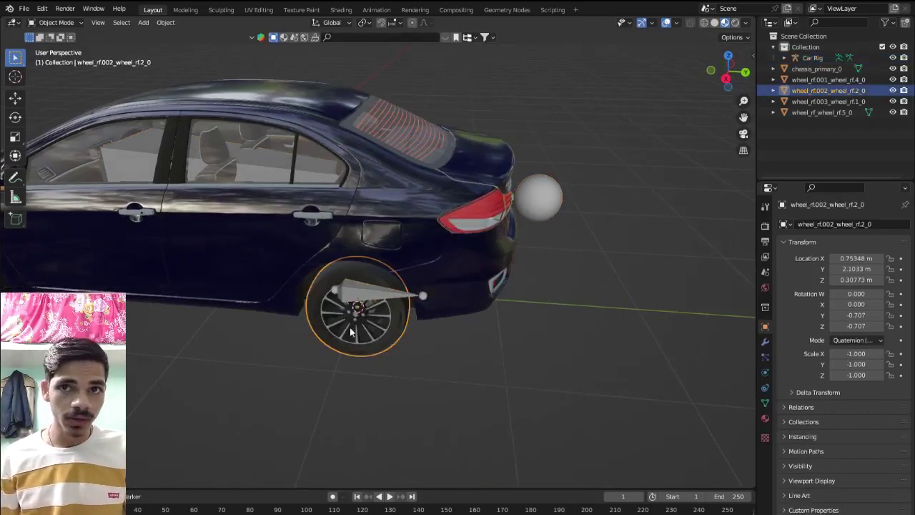
pyautogui.click(386, 296)
pyautogui.press('Tab')
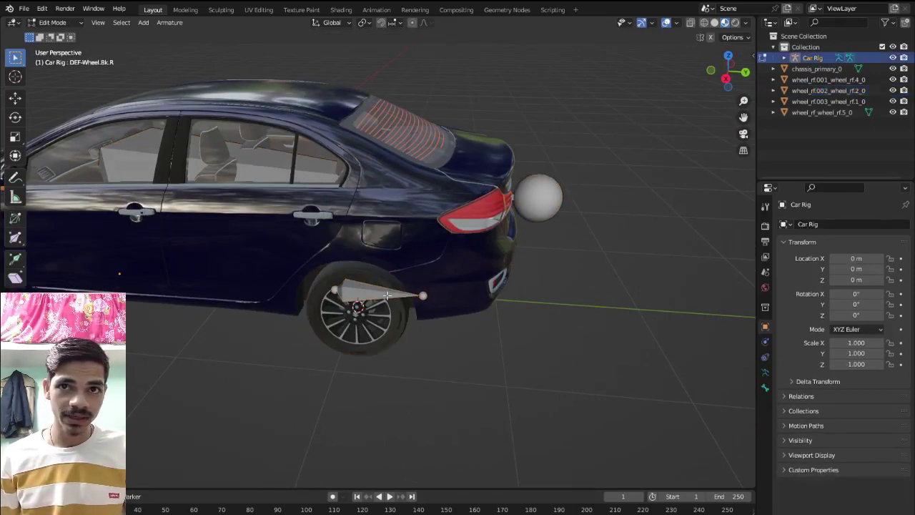
pyautogui.click(377, 296)
pyautogui.hotkey('shift', 's')
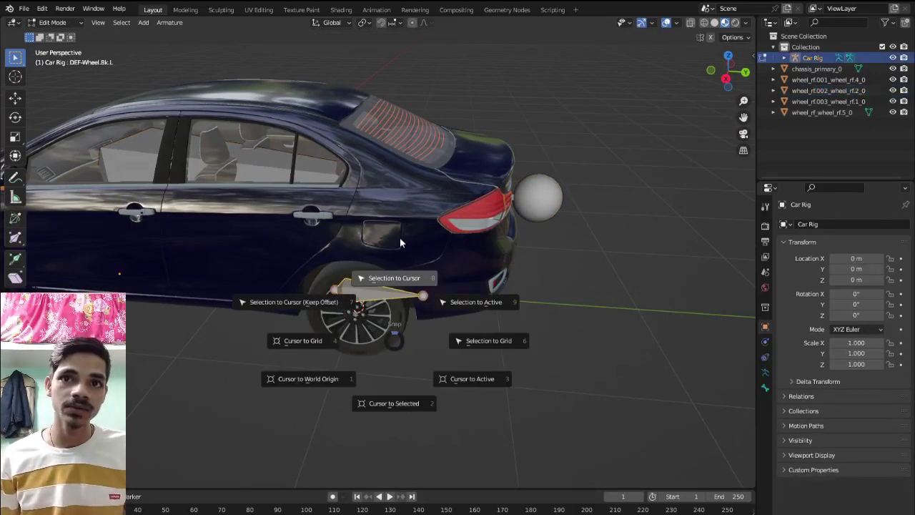
pyautogui.click(400, 238)
pyautogui.moveTo(399, 238)
pyautogui.mouseDown(button='middle')
pyautogui.moveTo(465, 320)
pyautogui.moveTo(458, 316)
pyautogui.mouseUp(button='middle')
pyautogui.press('Tab')
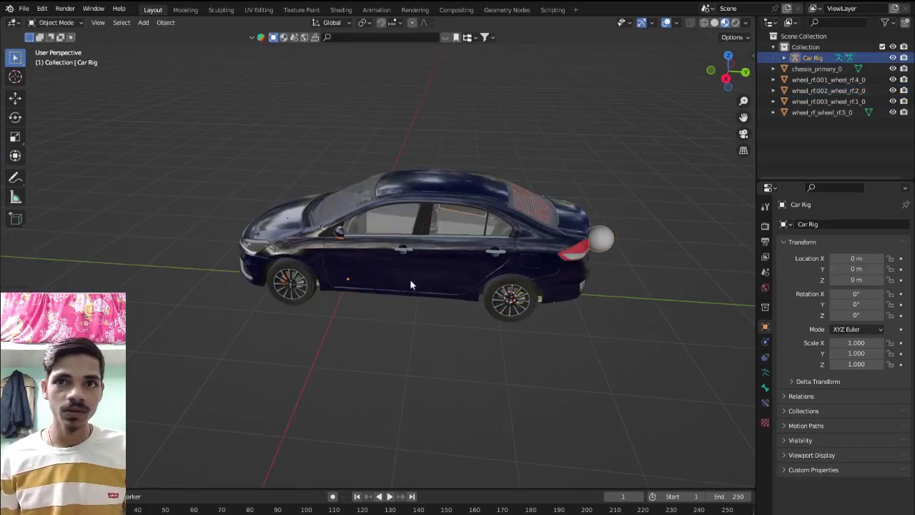
# Place the 3D cursor at the centre of the car body
pyautogui.click(410, 278)
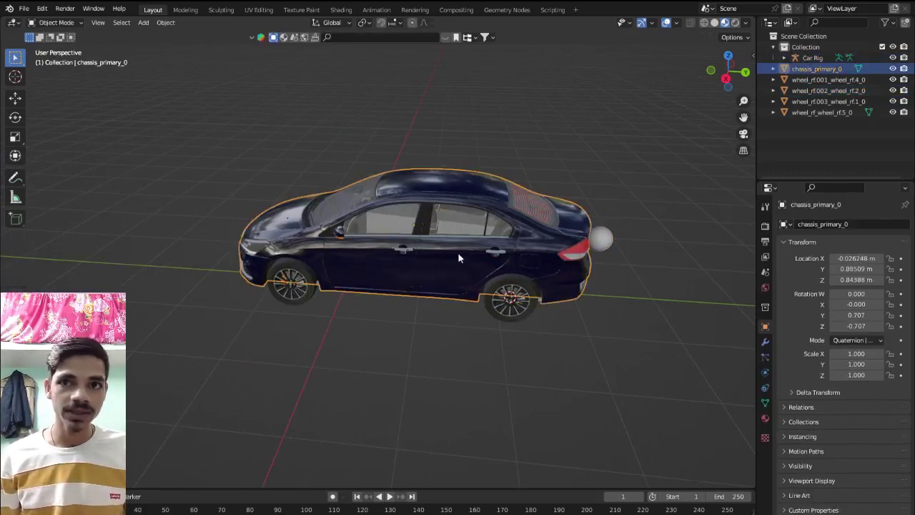
pyautogui.hotkey('shift', 's')
pyautogui.click(471, 317)
pyautogui.moveTo(471, 317)
pyautogui.mouseDown(button='middle')
pyautogui.moveTo(479, 279)
pyautogui.moveTo(533, 253)
pyautogui.mouseUp(button='middle')
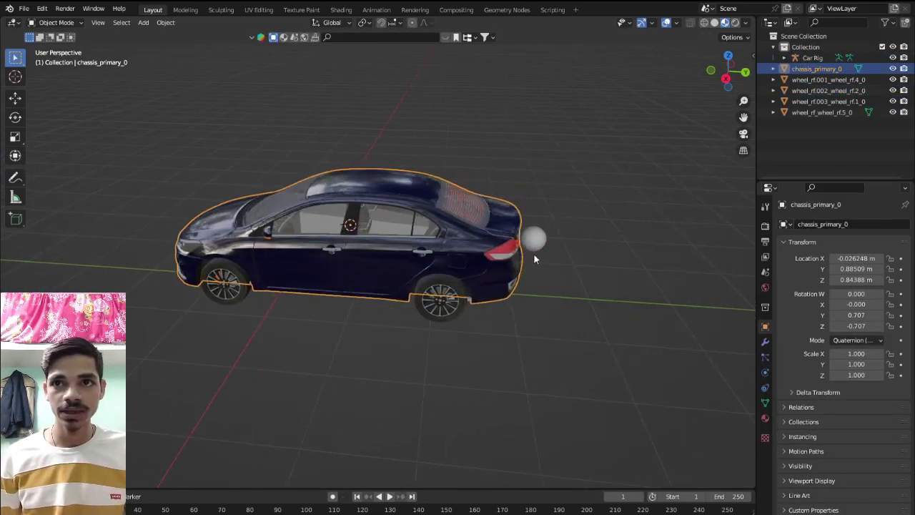
pyautogui.click(536, 246)
# Snap the DEF-Body bone's head to the cursor, temporarily showing bones In Front
pyautogui.press('Tab')
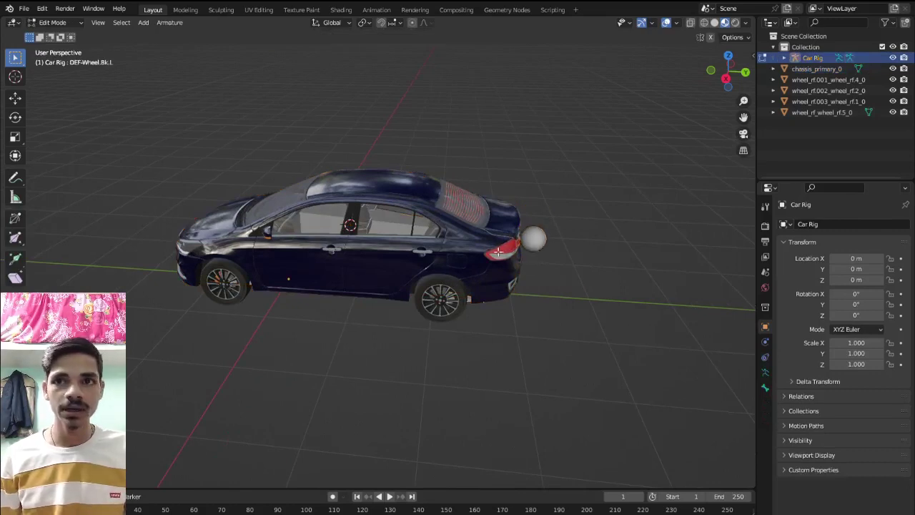
pyautogui.click(524, 245)
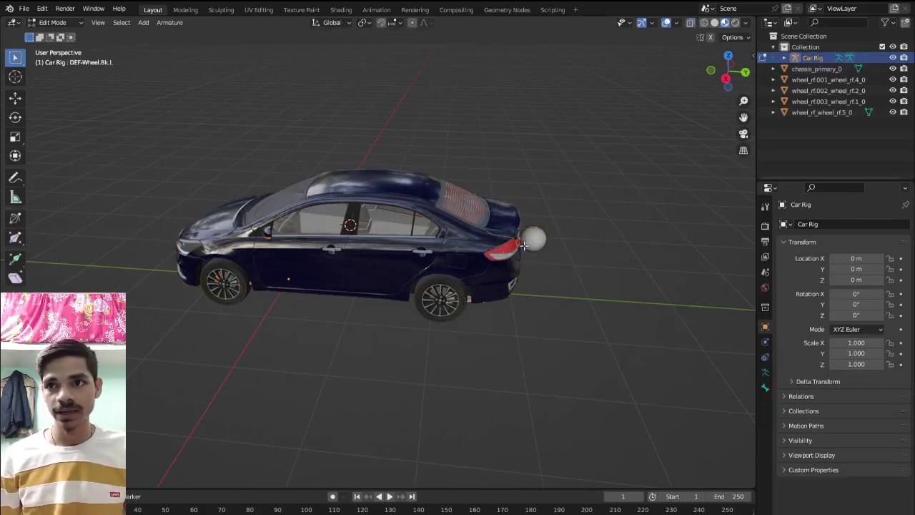
pyautogui.click(764, 372)
pyautogui.click(808, 368)
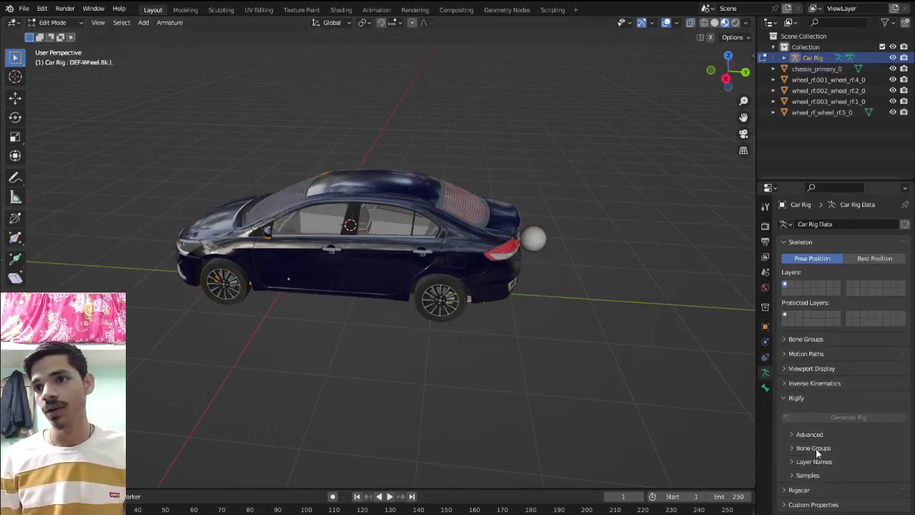
pyautogui.click(833, 434)
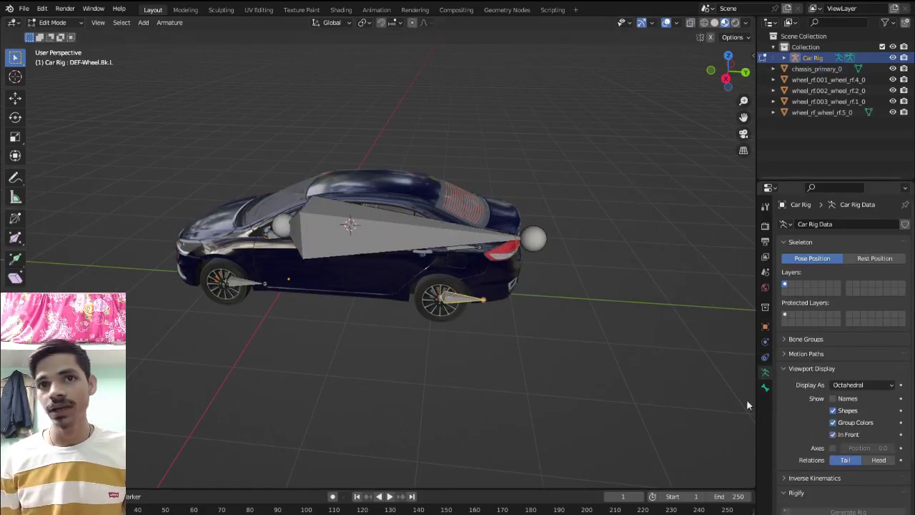
pyautogui.click(461, 280)
pyautogui.hotkey('shift', 's')
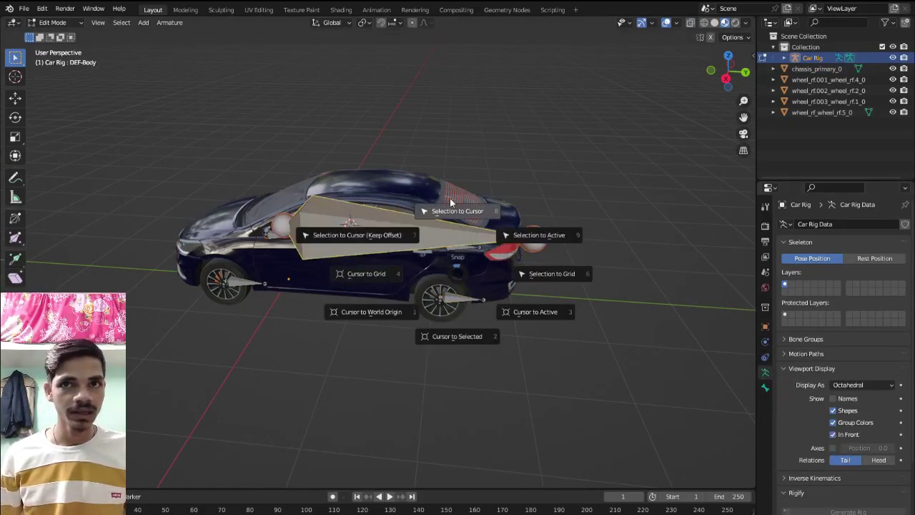
pyautogui.click(450, 199)
pyautogui.press('Tab')
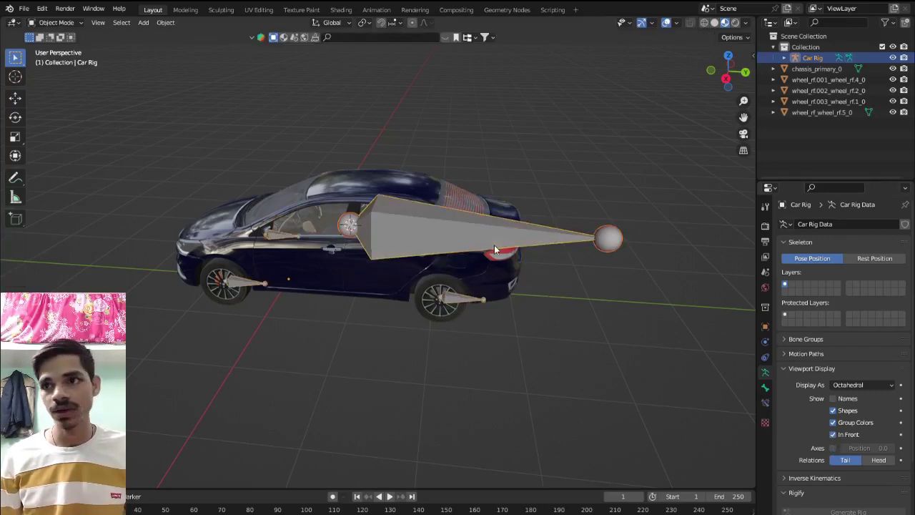
pyautogui.click(833, 434)
# Select the front wheel wheel_rf.003_wheel_rf.1_0 together with the Car Rig
pyautogui.scroll(-3, 424, 309)
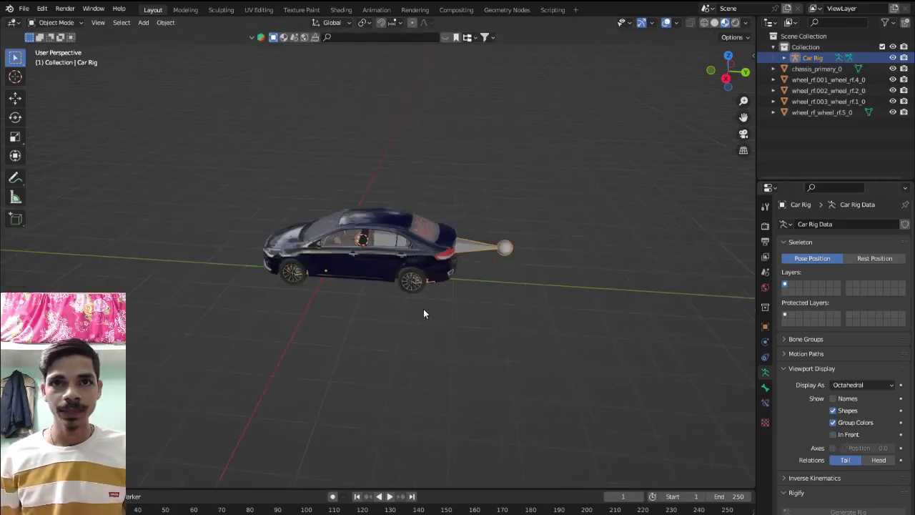
pyautogui.moveTo(423, 309); pyautogui.dragTo(533, 286, button='middle')
pyautogui.scroll(3, 533, 286)
pyautogui.scroll(1, 513, 291)
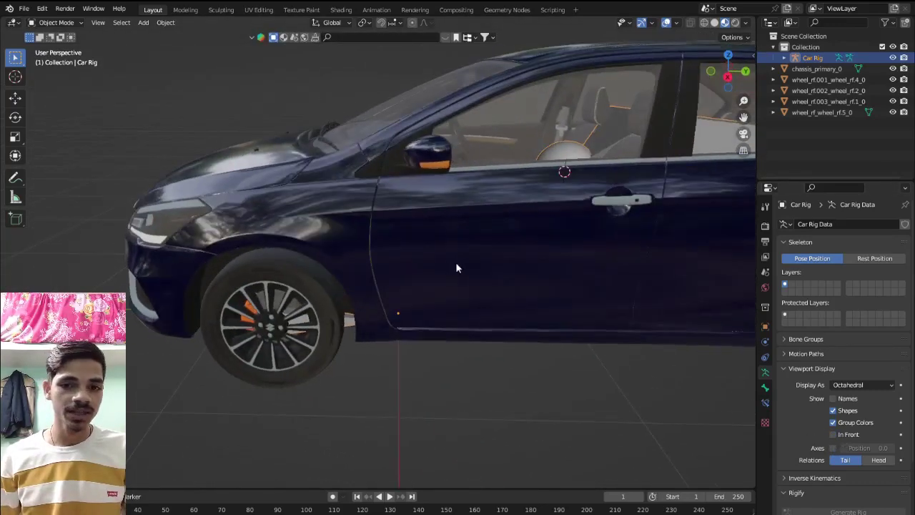
pyautogui.scroll(2, 458, 267)
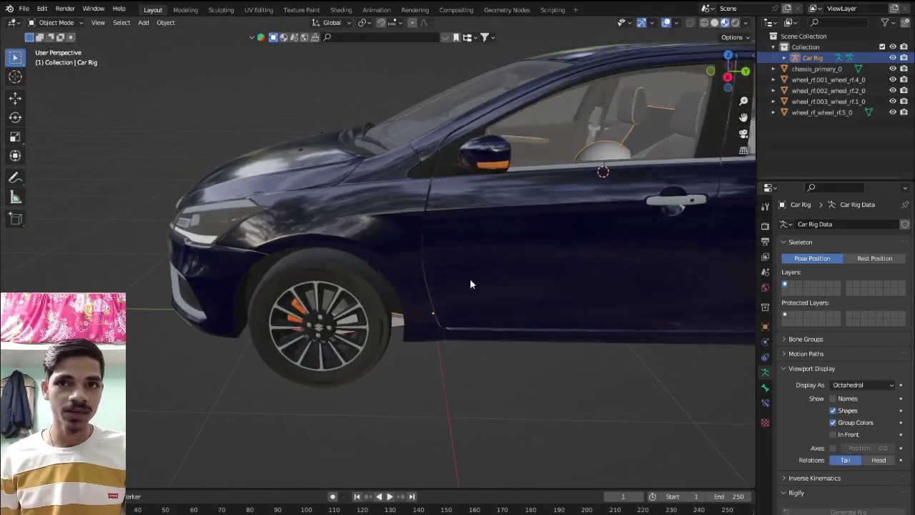
pyautogui.click(412, 361)
pyautogui.click(400, 327)
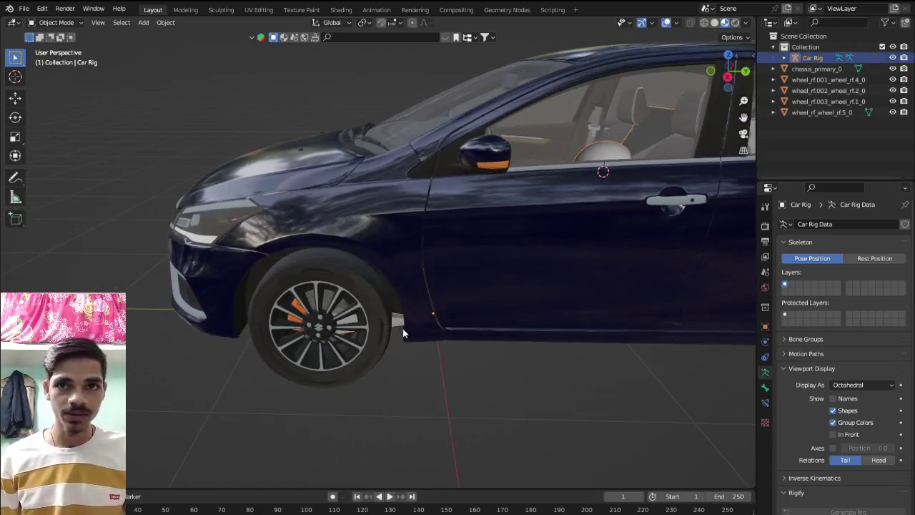
pyautogui.scroll(-5, 403, 328)
pyautogui.scroll(5, 381, 328)
pyautogui.click(371, 375)
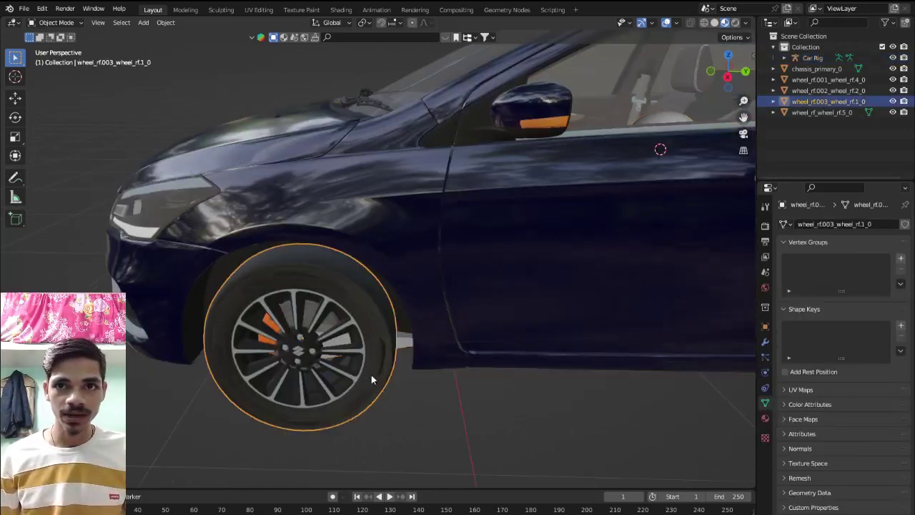
pyautogui.keyDown('shift'); pyautogui.click(411, 351); pyautogui.keyUp('shift')
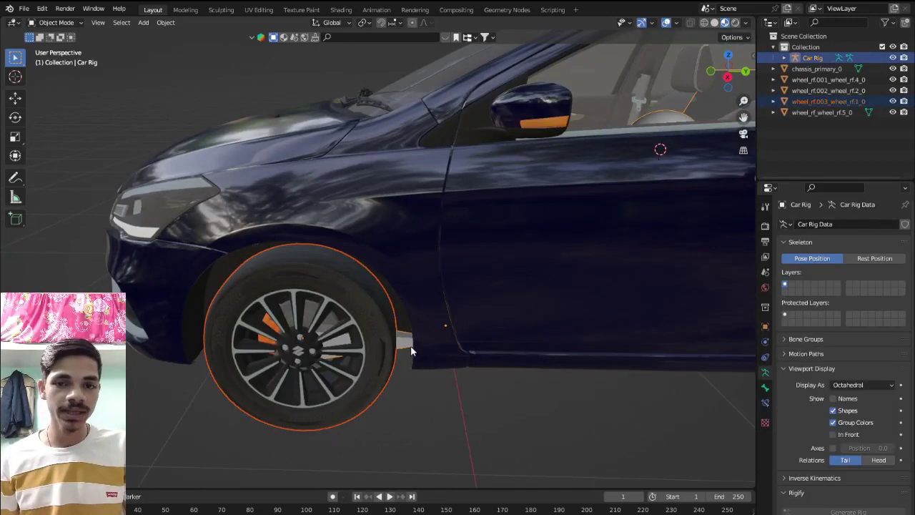
# In Pose Mode, parent the wheel to the DEF-Wheel.Ft.L bone with Bone parenting
pyautogui.hotkey('ctrl', 'Tab')
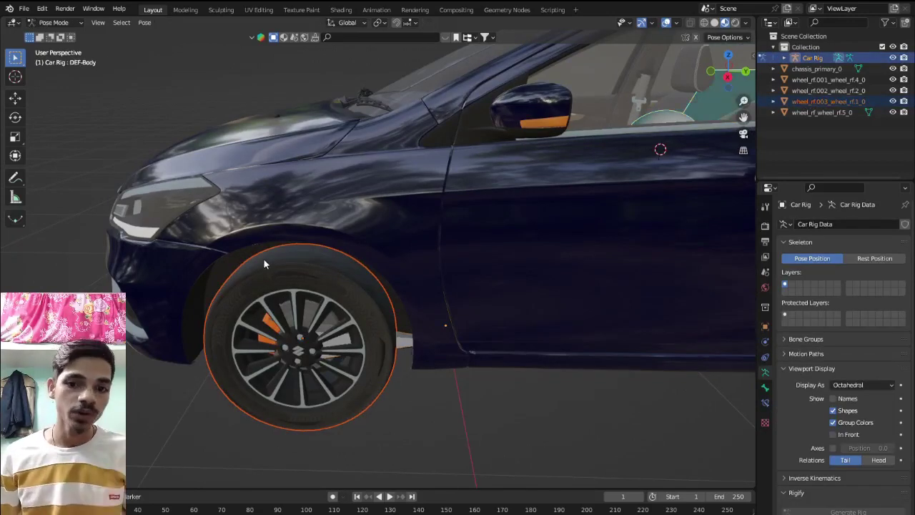
pyautogui.click(53, 22)
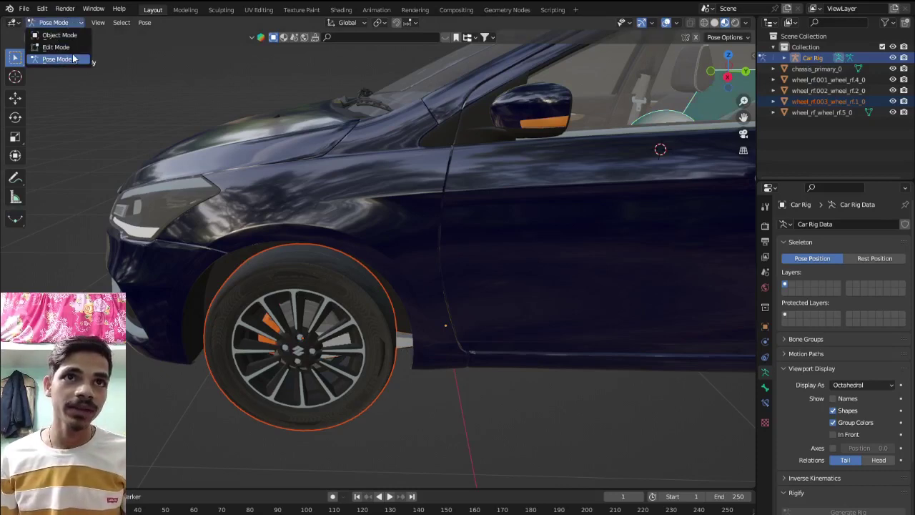
pyautogui.click(59, 57)
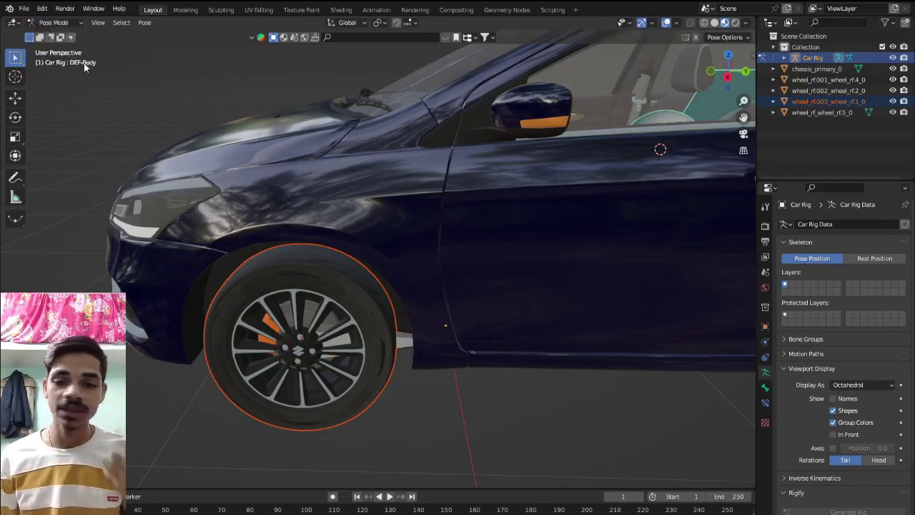
pyautogui.click(404, 345)
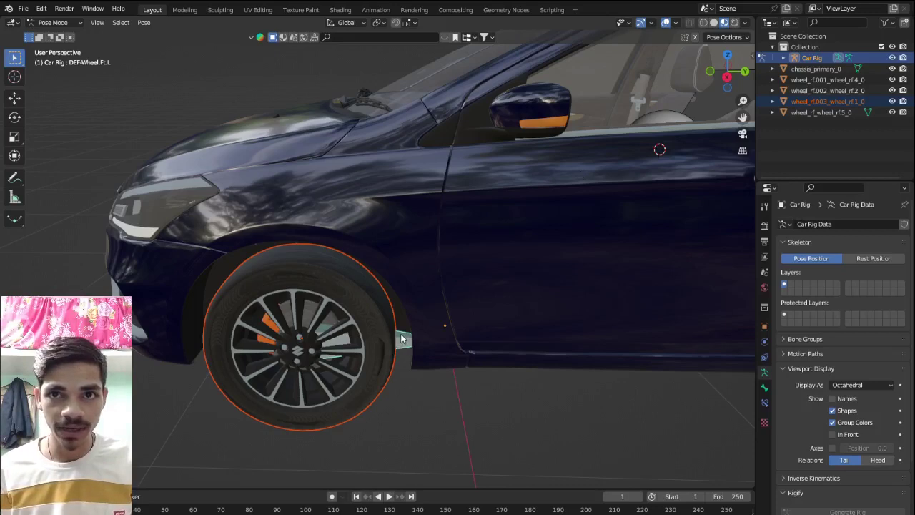
pyautogui.hotkey('ctrl', 'p')
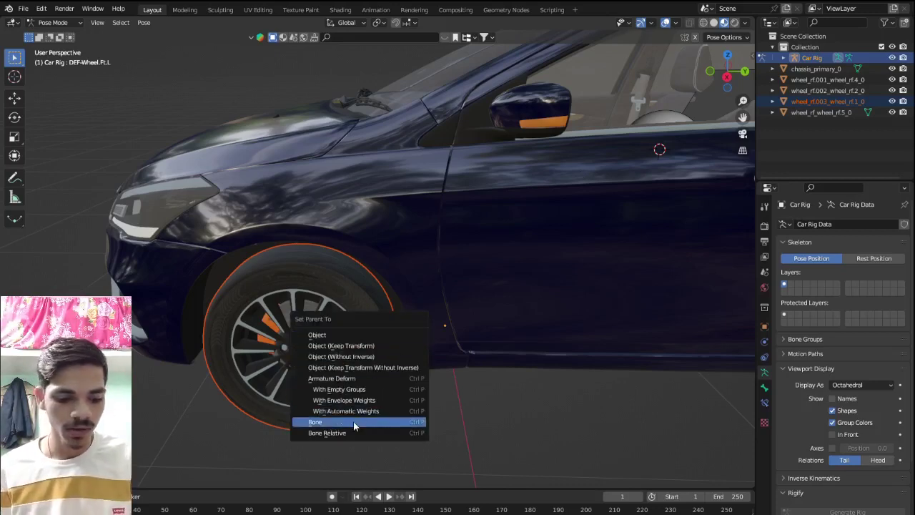
pyautogui.click(353, 421)
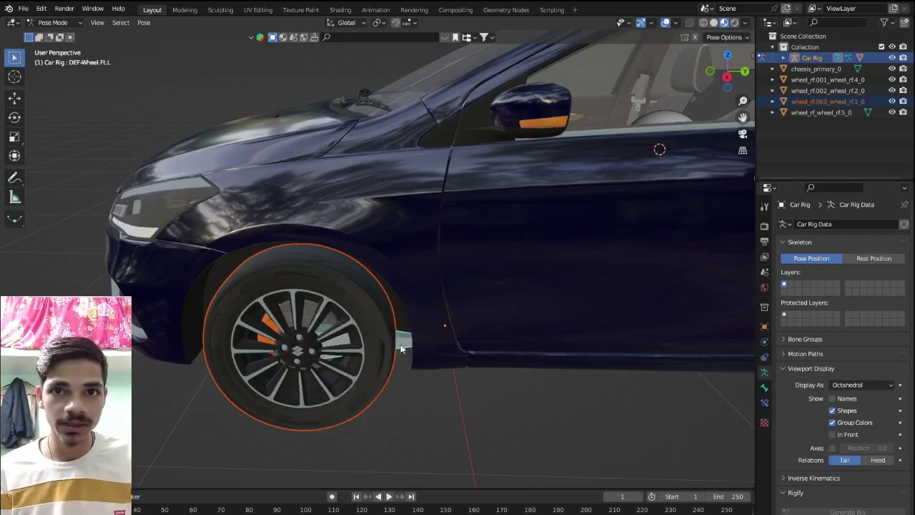
# Test-rotate the wheel bone on several axes, then cancel the rotation
pyautogui.press('r')
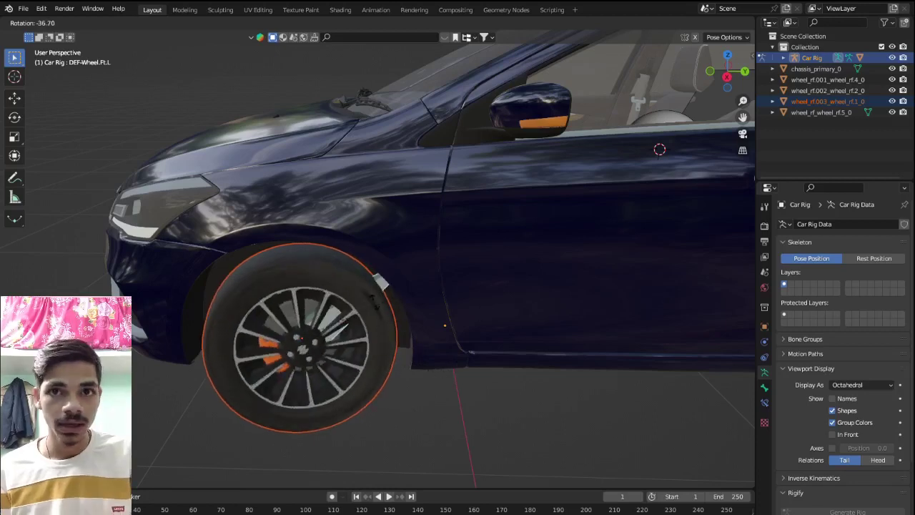
pyautogui.press('x')
pyautogui.press('z')
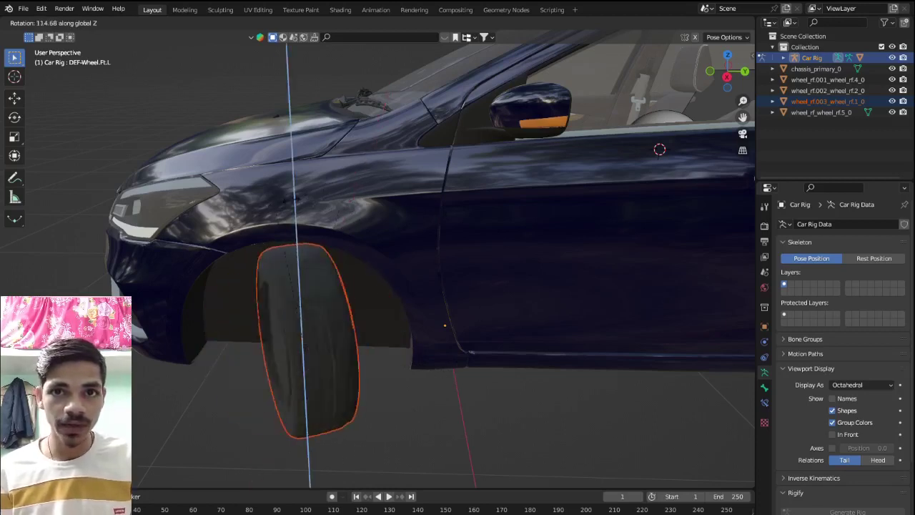
pyautogui.press('y')
pyautogui.press('Escape')
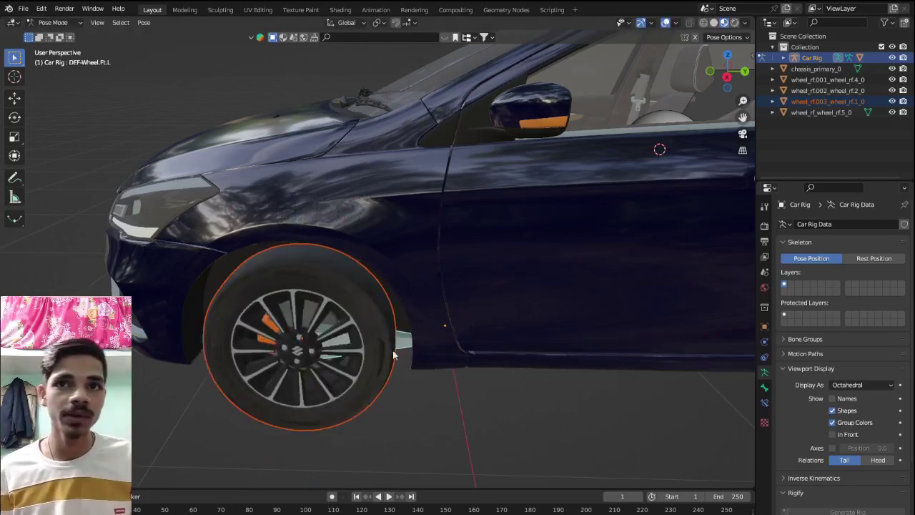
pyautogui.scroll(-10, 265, 286)
# Parent the front wheel wheel_rf_wheel_rf.5_0 to its wheel bone with Bone parenting
pyautogui.hotkey('ctrl', 'Tab')
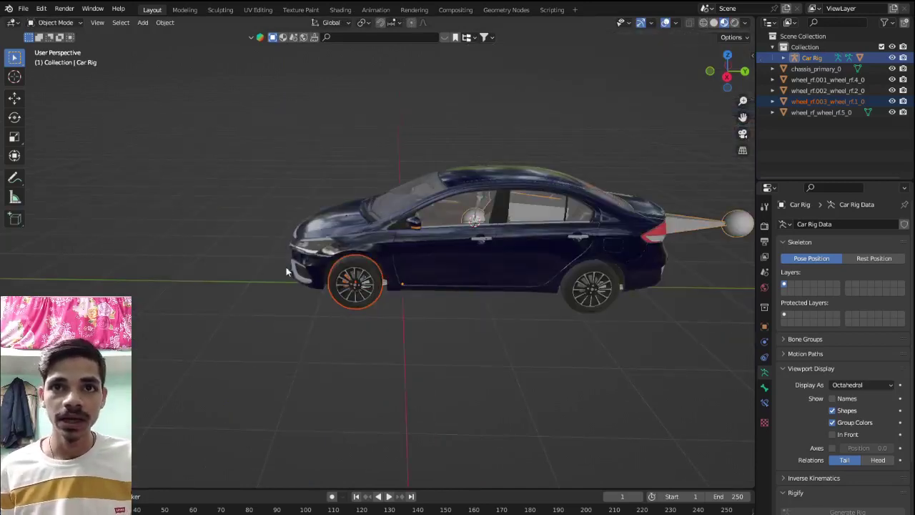
pyautogui.moveTo(265, 292)
pyautogui.mouseDown(button='middle')
pyautogui.moveTo(580, 271)
pyautogui.moveTo(518, 261)
pyautogui.mouseUp(button='middle')
pyautogui.scroll(5, 580, 270)
pyautogui.scroll(4, 392, 255)
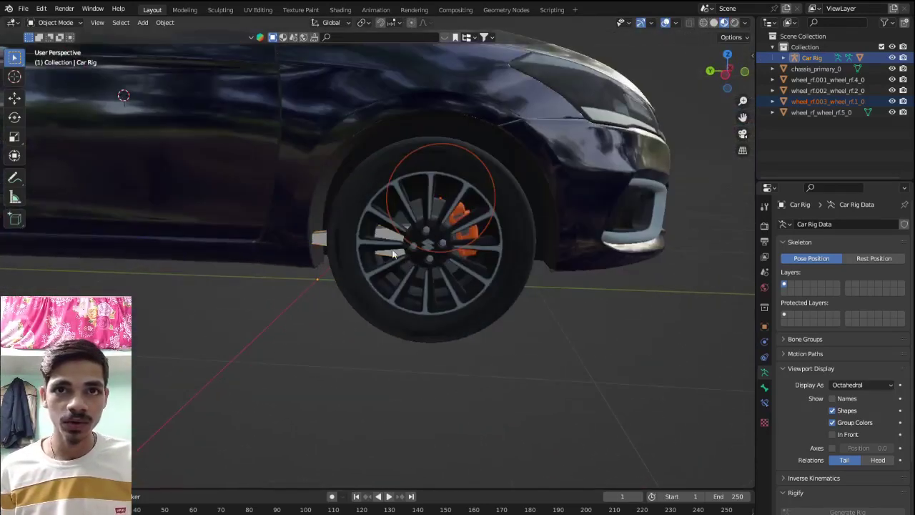
pyautogui.click(324, 235)
pyautogui.click(348, 262)
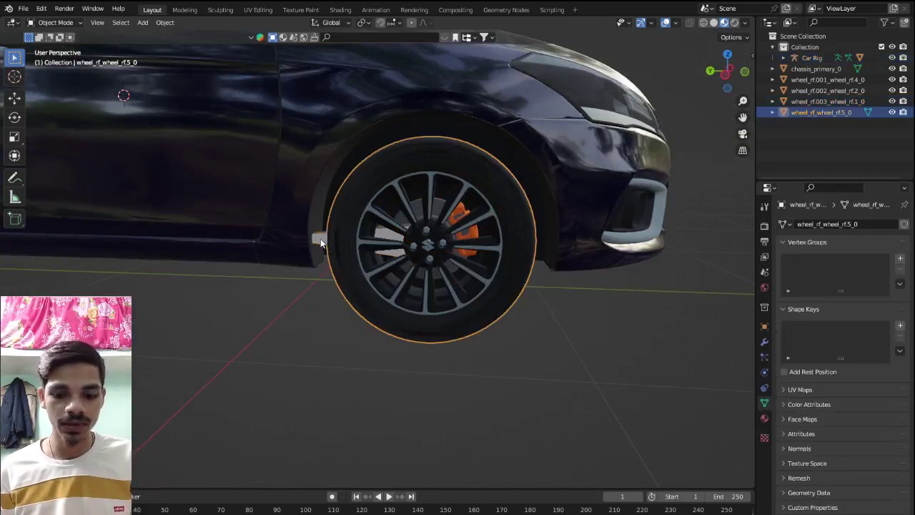
pyautogui.keyDown('shift'); pyautogui.click(358, 258); pyautogui.keyUp('shift')
pyautogui.hotkey('ctrl', 'Tab')
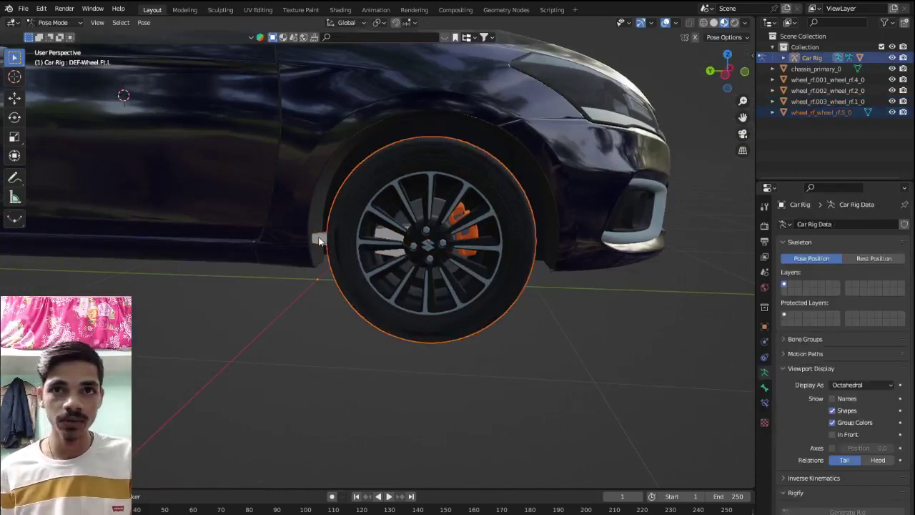
pyautogui.hotkey('ctrl', 'p')
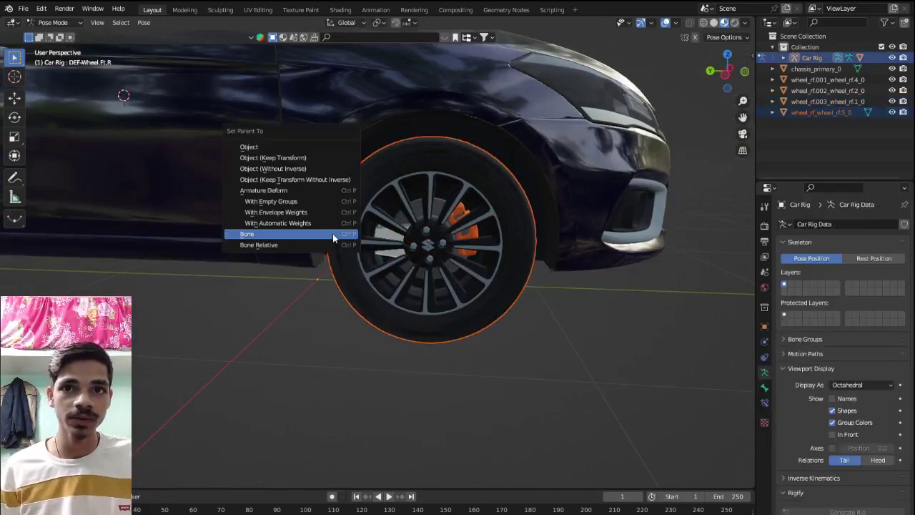
pyautogui.click(333, 233)
pyautogui.scroll(-6, 332, 233)
pyautogui.keyDown('shift'); pyautogui.moveTo(283, 256); pyautogui.dragTo(406, 286, button='middle'); pyautogui.keyUp('shift')
pyautogui.scroll(2, 406, 286)
# Parent the rear wheel wheel_rf.001_wheel_rf.4_0 to the DEF-Wheel.Bk.R bone
pyautogui.hotkey('ctrl', 'Tab')
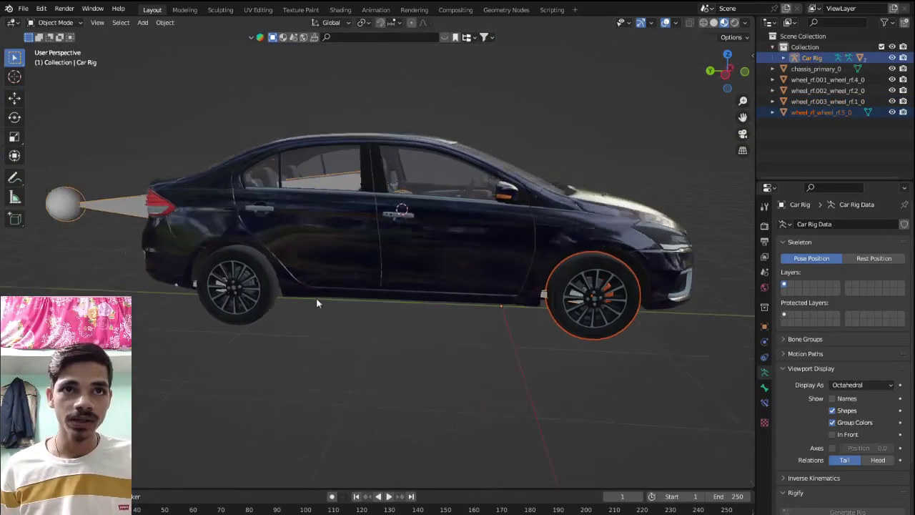
pyautogui.scroll(5, 316, 297)
pyautogui.click(348, 323)
pyautogui.moveTo(349, 322); pyautogui.dragTo(317, 316, button='middle')
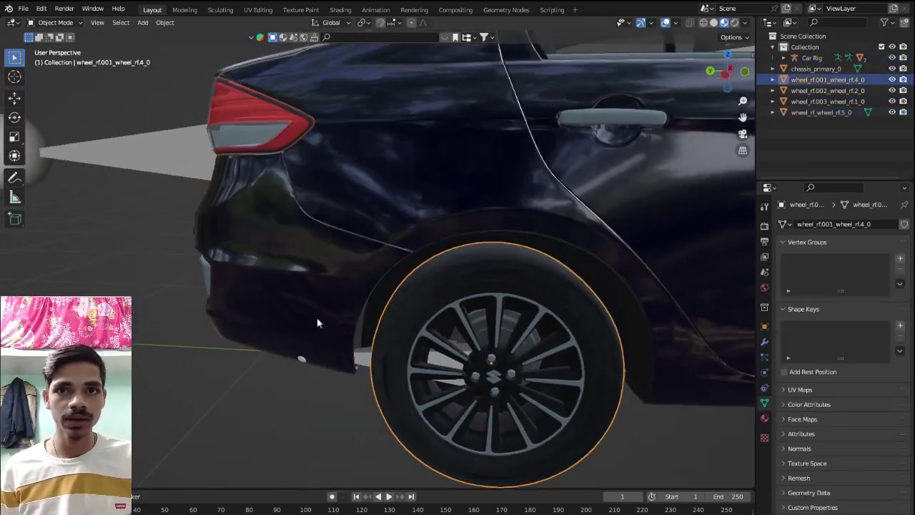
pyautogui.keyDown('shift'); pyautogui.click(200, 164); pyautogui.keyUp('shift')
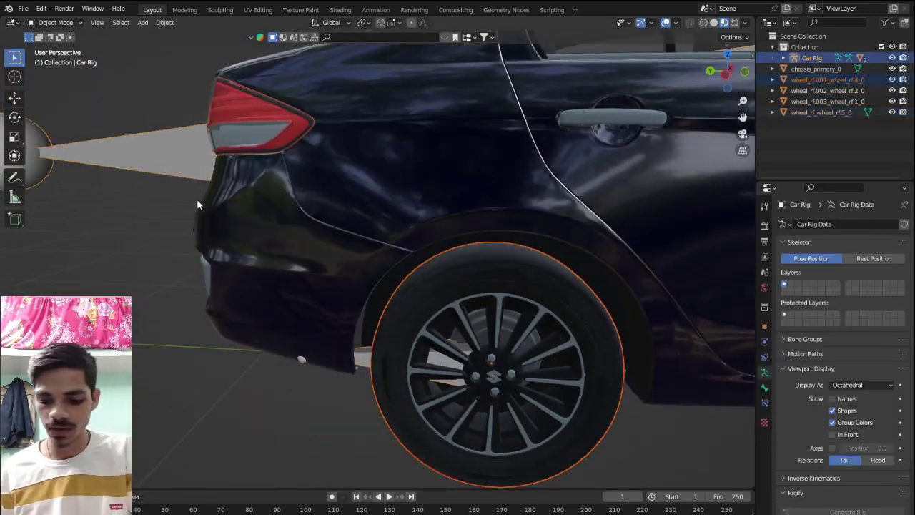
pyautogui.hotkey('ctrl', 'Tab')
pyautogui.click(368, 360)
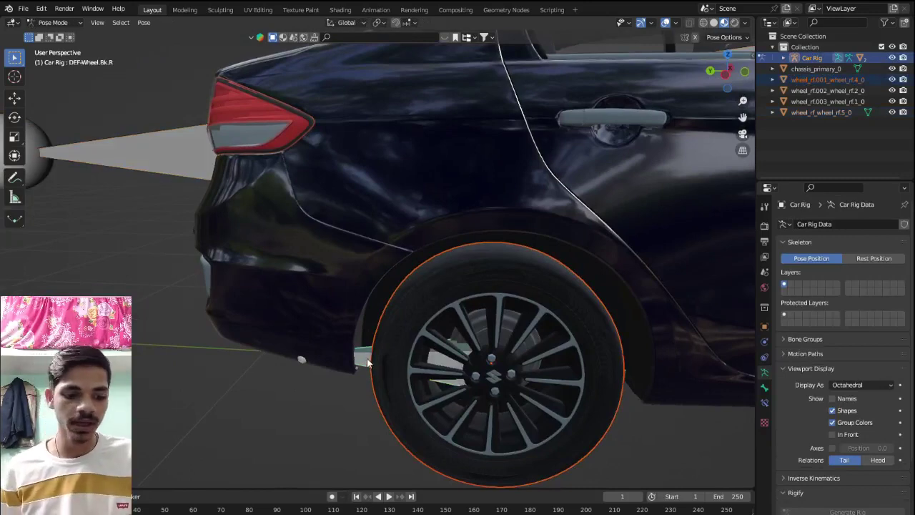
pyautogui.hotkey('ctrl', 'p')
pyautogui.click(366, 356)
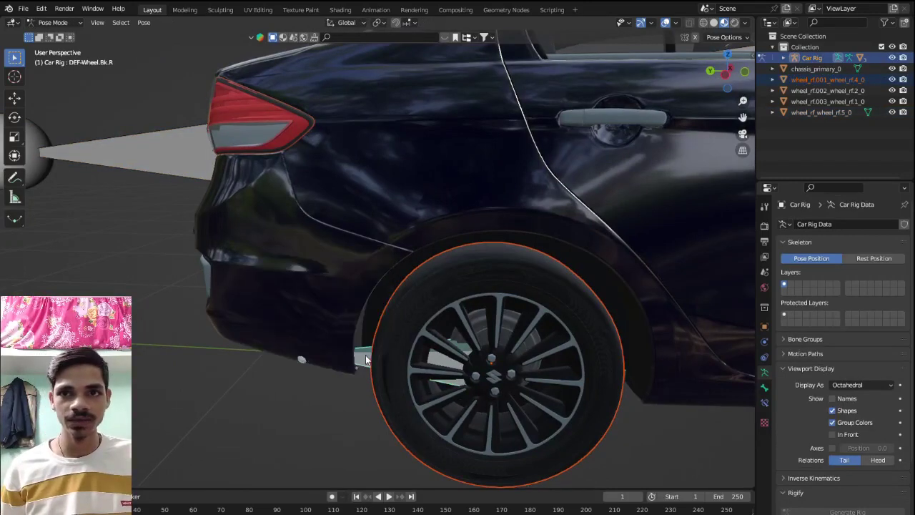
pyautogui.scroll(-3, 362, 354)
# Parent the other rear wheel wheel_rf.002_wheel_rf.2_0 to the DEF-Wheel.Bk.L bone
pyautogui.hotkey('ctrl', 'Tab')
pyautogui.moveTo(308, 356)
pyautogui.mouseDown(button='middle')
pyautogui.moveTo(496, 334)
pyautogui.moveTo(462, 368)
pyautogui.moveTo(469, 256)
pyautogui.mouseUp(button='middle')
pyautogui.click(450, 372)
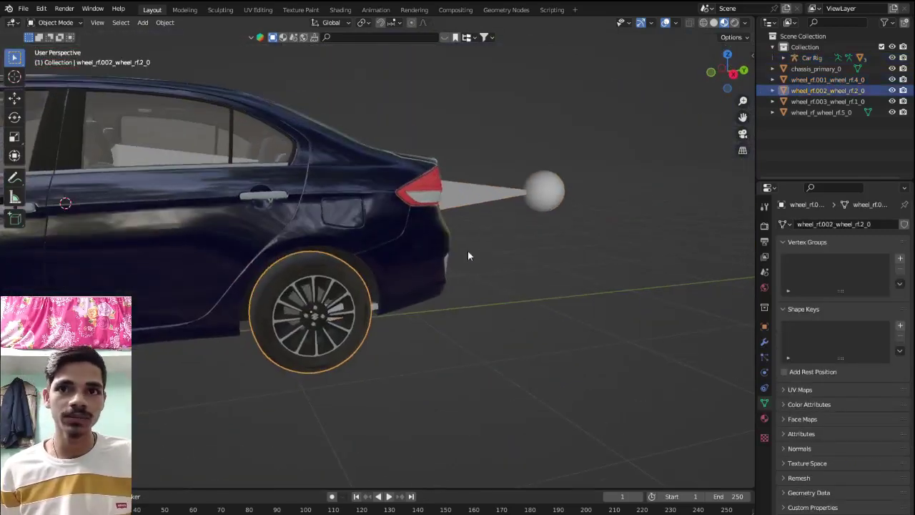
pyautogui.keyDown('shift'); pyautogui.click(483, 185); pyautogui.keyUp('shift')
pyautogui.hotkey('ctrl', 'Tab')
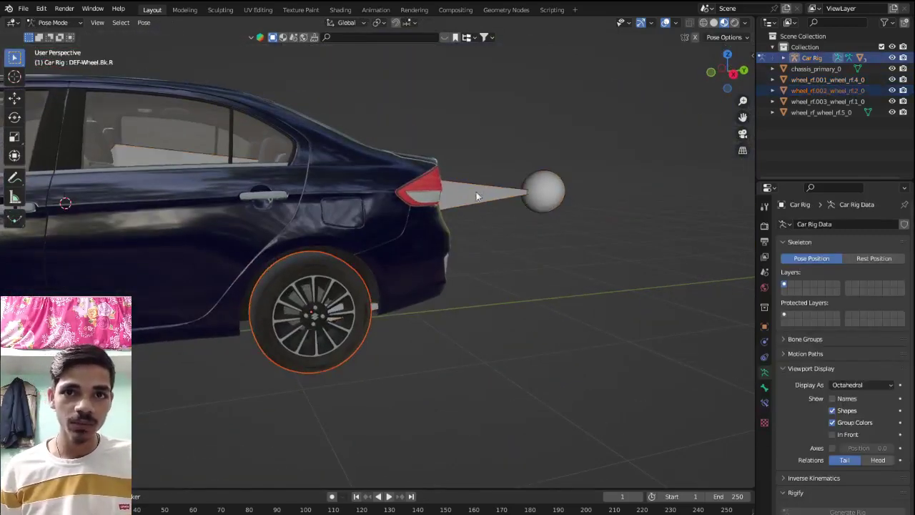
pyautogui.scroll(3, 336, 329)
pyautogui.scroll(3, 331, 336)
pyautogui.scroll(3, 331, 350)
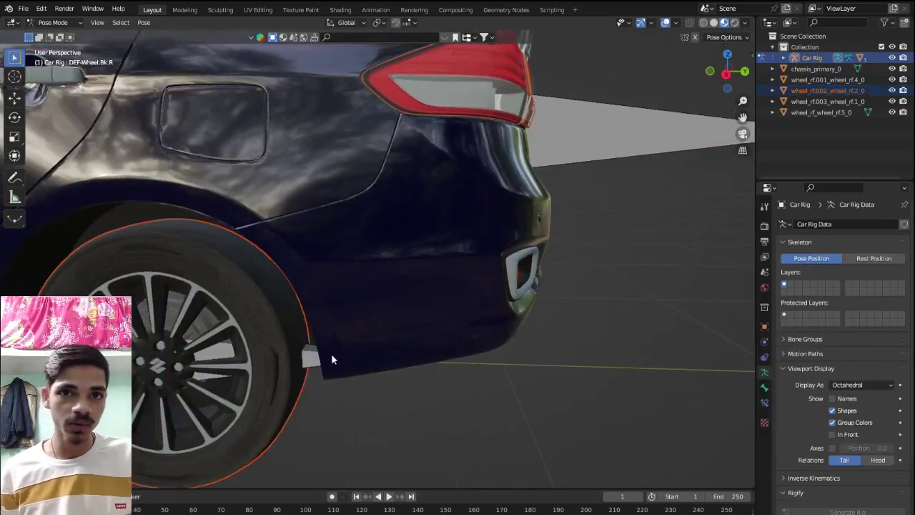
pyautogui.click(313, 358)
pyautogui.hotkey('ctrl', 'p')
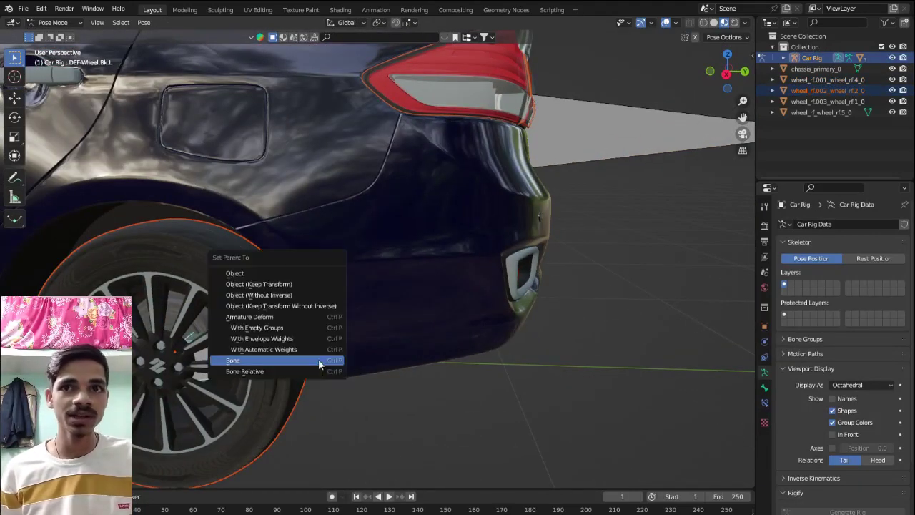
pyautogui.click(318, 362)
pyautogui.scroll(-3, 322, 361)
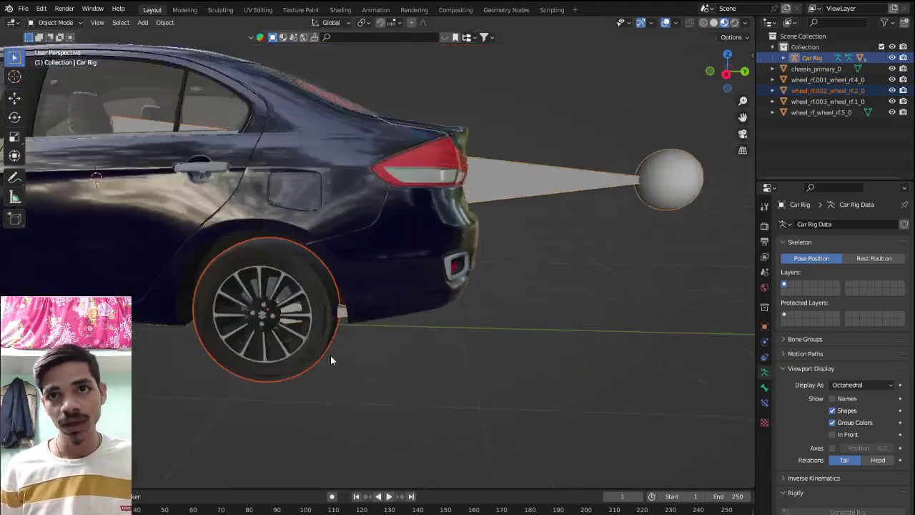
pyautogui.scroll(-2, 357, 329)
# Parent chassis_primary_0 to the DEF-Body bone via Ctrl+P > Bone, then reselect only the Car Rig
pyautogui.hotkey('ctrl', 'Tab')
pyautogui.click(383, 232)
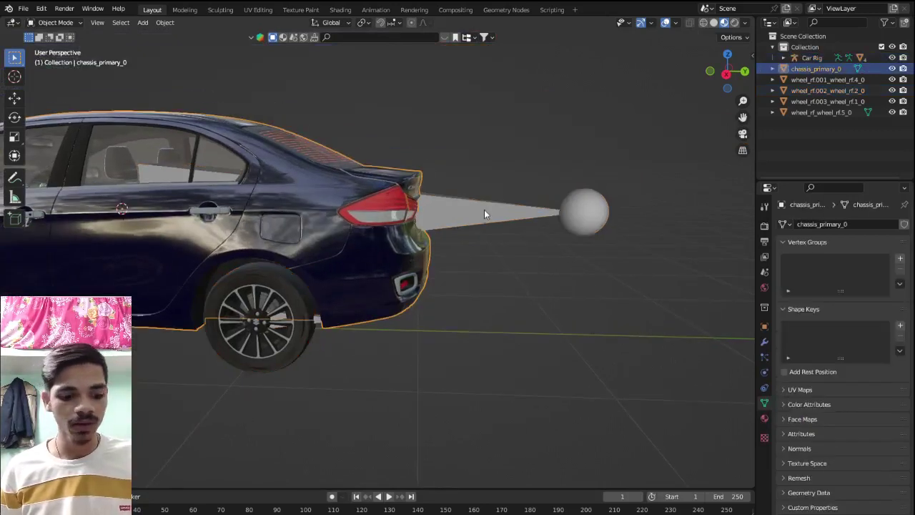
pyautogui.keyDown('shift'); pyautogui.click(484, 210); pyautogui.keyUp('shift')
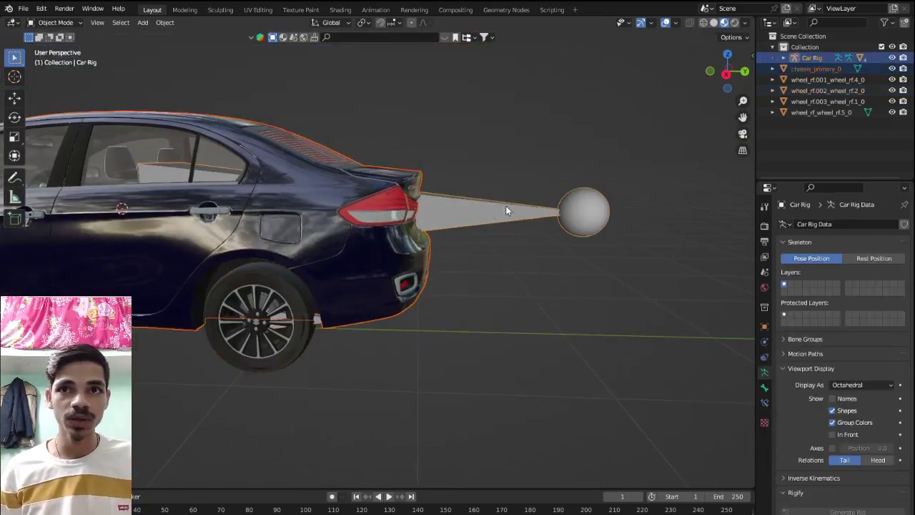
pyautogui.hotkey('ctrl', 'Tab')
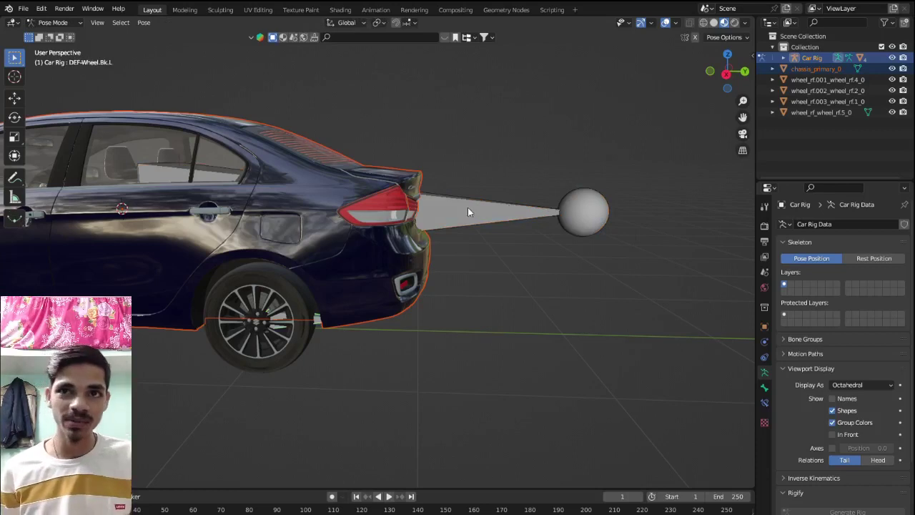
pyautogui.click(469, 209)
pyautogui.hotkey('ctrl', 'p')
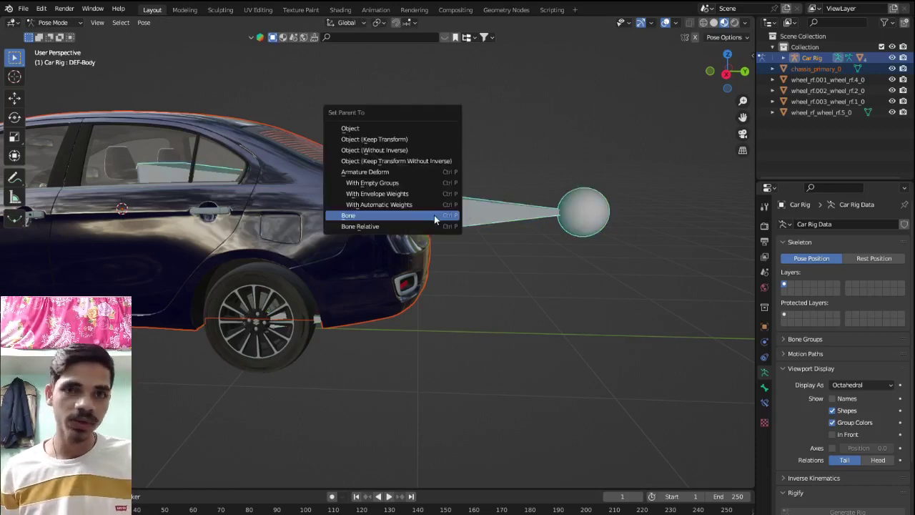
pyautogui.click(434, 216)
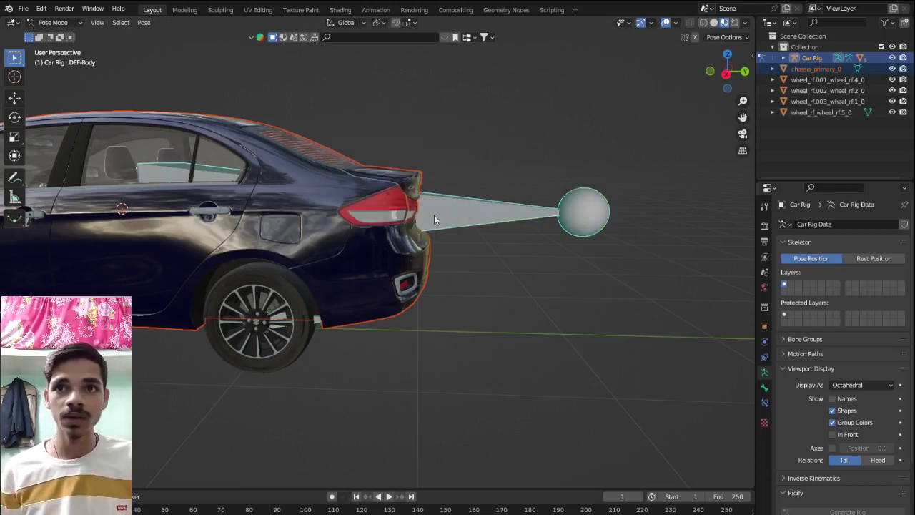
pyautogui.hotkey('ctrl', 'Tab')
pyautogui.scroll(-5, 434, 215)
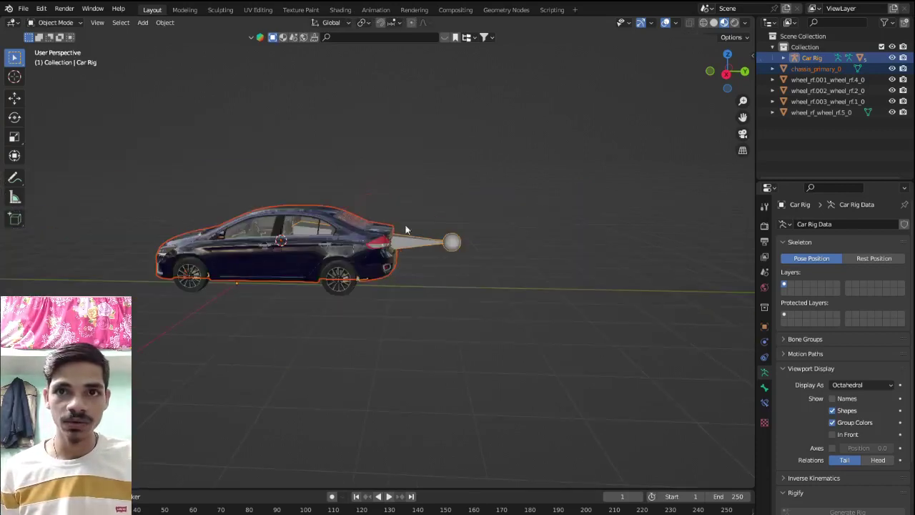
pyautogui.keyDown('shift'); pyautogui.moveTo(408, 240); pyautogui.dragTo(493, 250, button='middle'); pyautogui.keyUp('shift')
pyautogui.click(515, 262)
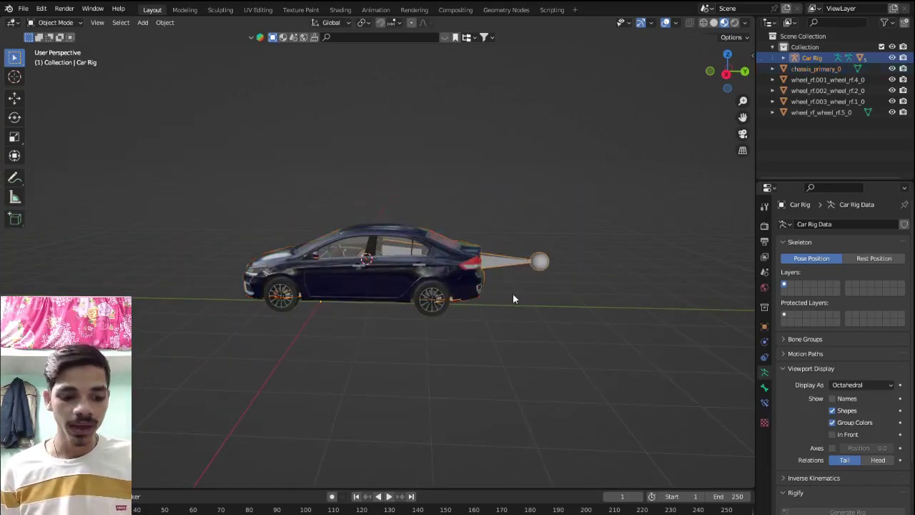
# Move the Car Rig to check that the car follows it
pyautogui.press('g')
pyautogui.click(462, 296)
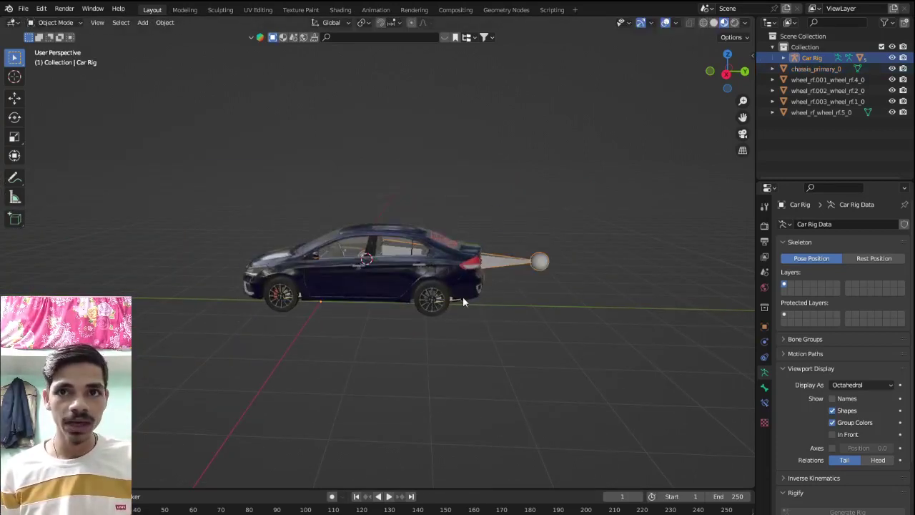
pyautogui.scroll(3, 463, 296)
# Apply All Transforms to every object and display the Car Rig's transform values
pyautogui.press('a')
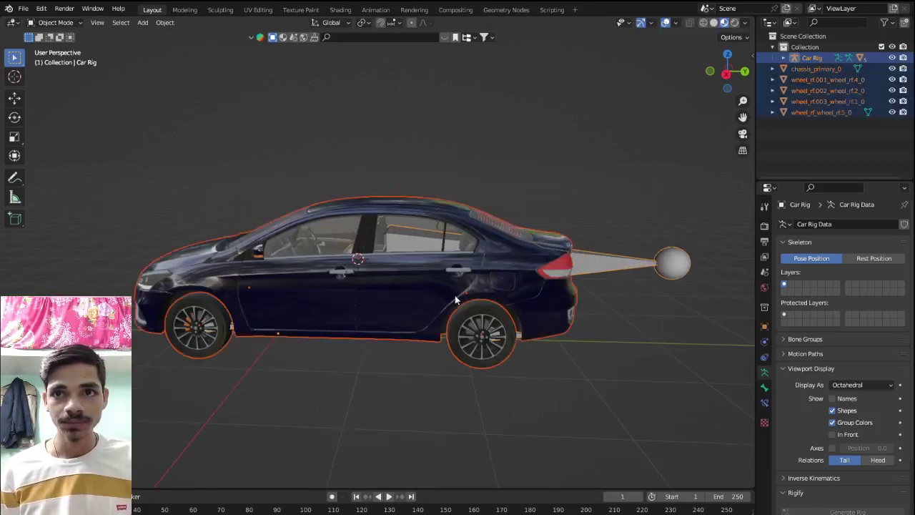
pyautogui.hotkey('ctrl', 'a')
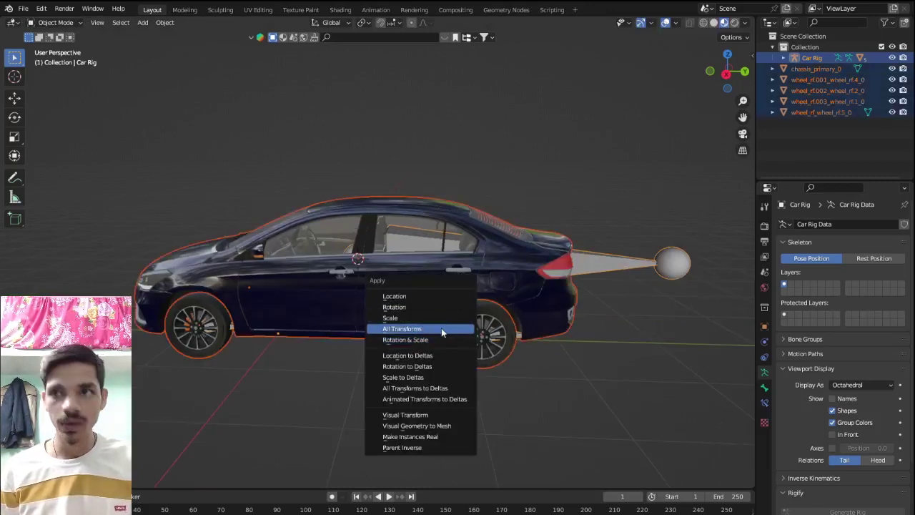
pyautogui.click(441, 327)
pyautogui.click(607, 266)
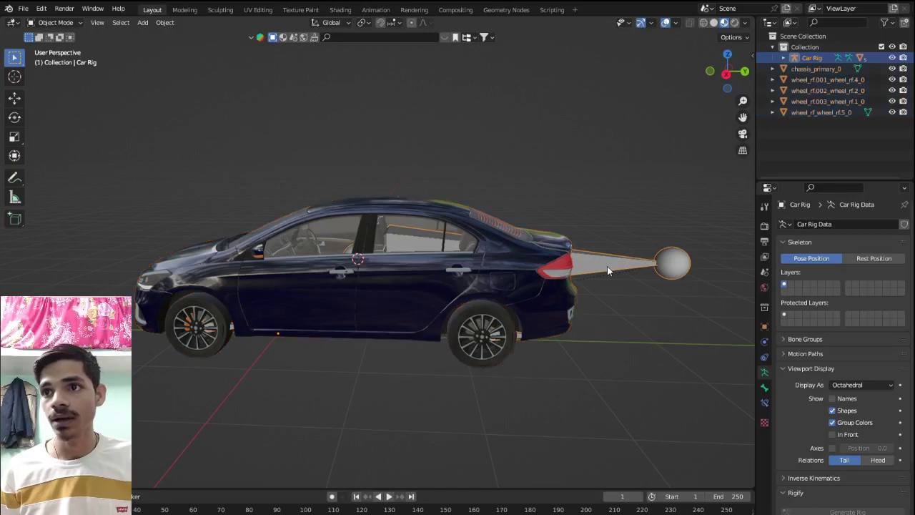
pyautogui.press('n')
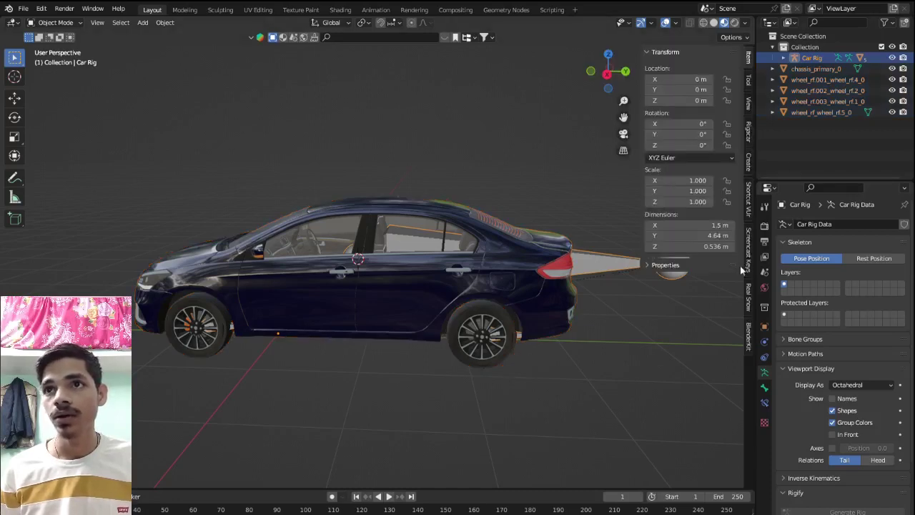
# Generate the Rigacar animation rig controls for the car
pyautogui.click(748, 141)
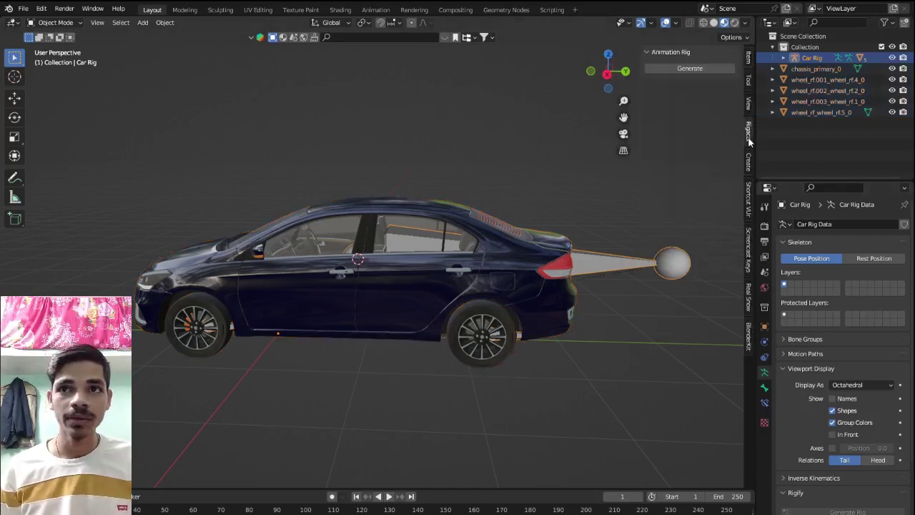
pyautogui.click(686, 69)
pyautogui.moveTo(437, 296)
pyautogui.mouseDown(button='middle')
pyautogui.moveTo(301, 279)
pyautogui.moveTo(334, 295)
pyautogui.mouseUp(button='middle')
pyautogui.scroll(5, 354, 304)
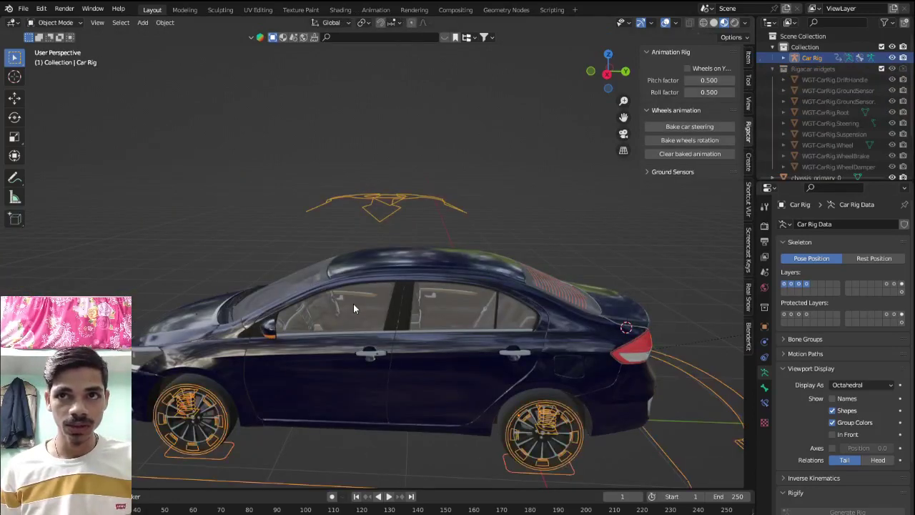
pyautogui.moveTo(353, 304); pyautogui.dragTo(483, 222, button='middle')
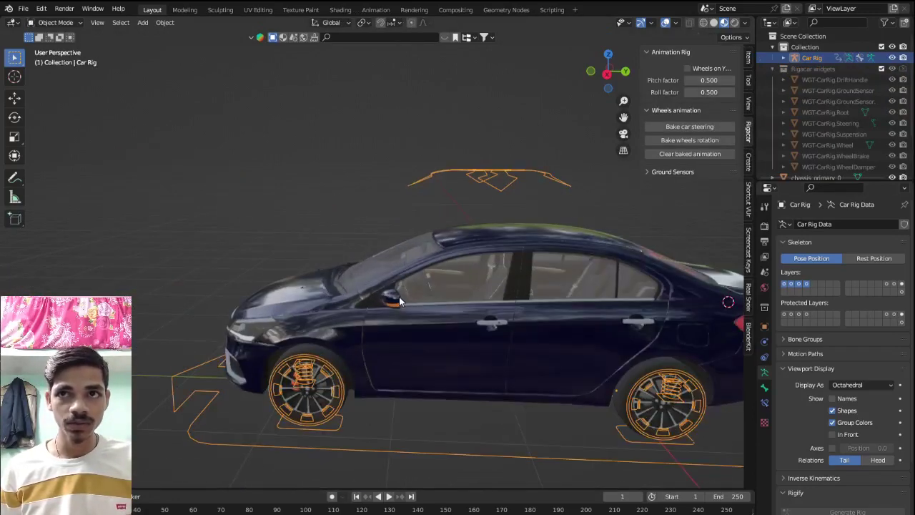
# Test-move the Suspension control to check the body follows, then cancel and exit Pose Mode
pyautogui.click(515, 179)
pyautogui.moveTo(514, 179); pyautogui.dragTo(482, 250, button='middle')
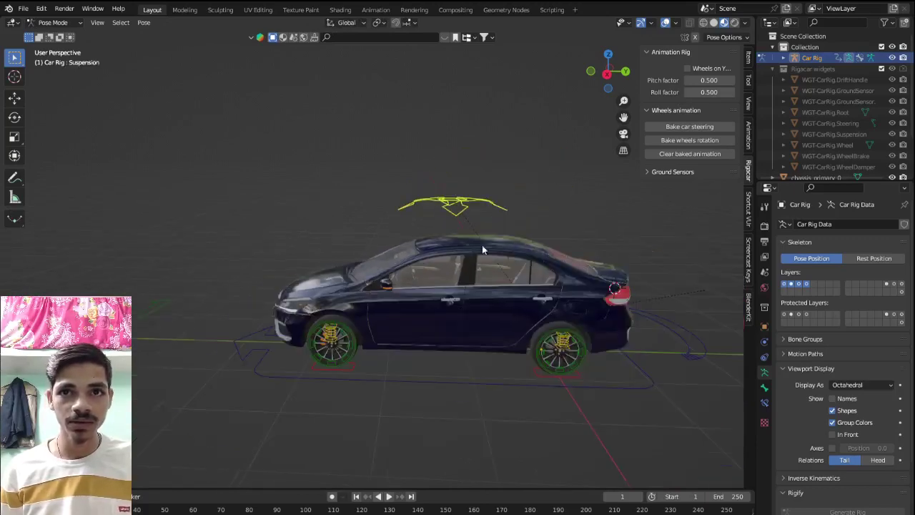
pyautogui.press('g')
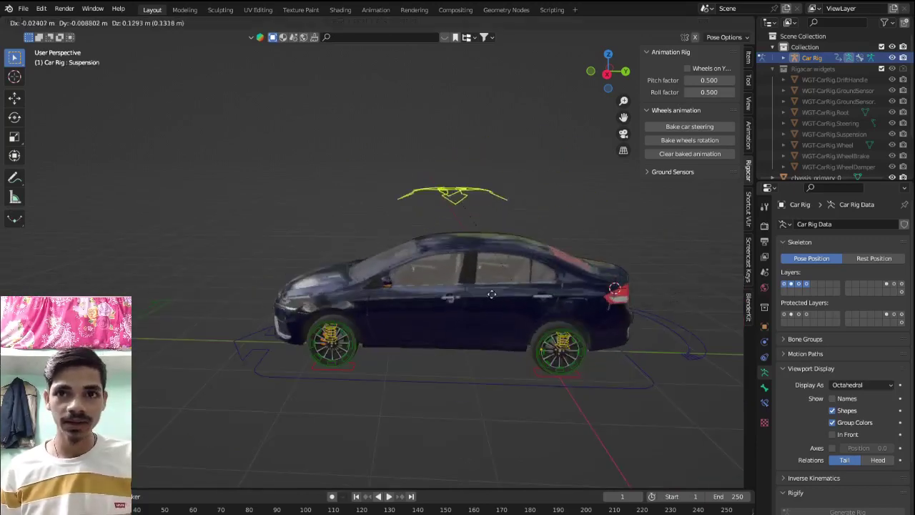
pyautogui.rightClick(415, 318)
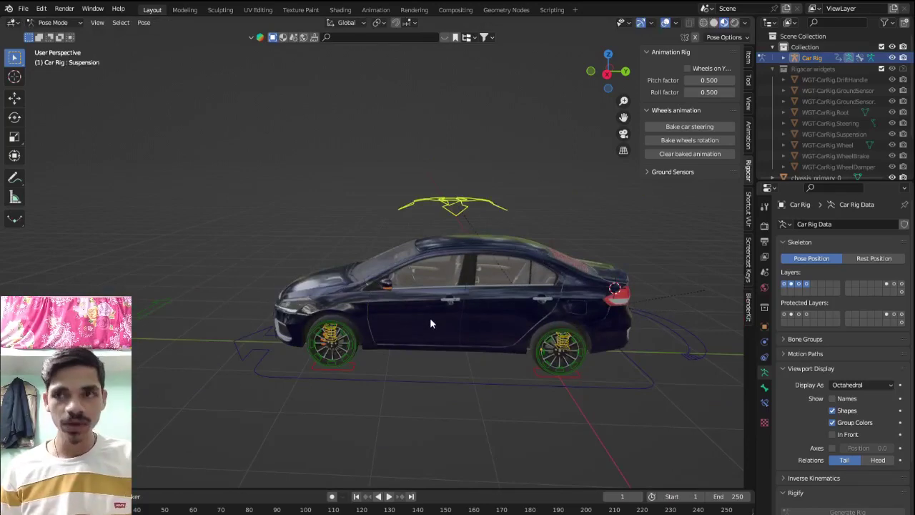
pyautogui.hotkey('ctrl', 'Tab')
# Deselect the rig and hide the sidebar, viewing the car from three-quarters
pyautogui.scroll(-5, 430, 318)
pyautogui.moveTo(432, 312)
pyautogui.mouseDown(button='middle')
pyautogui.moveTo(543, 337)
pyautogui.moveTo(464, 284)
pyautogui.moveTo(446, 311)
pyautogui.moveTo(419, 317)
pyautogui.mouseUp(button='middle')
pyautogui.scroll(4, 540, 340)
pyautogui.click(537, 343)
pyautogui.press('n')
pyautogui.scroll(-3, 464, 284)
pyautogui.scroll(5, 443, 297)
pyautogui.scroll(3, 419, 315)
pyautogui.scroll(2, 389, 229)
pyautogui.click(388, 229)
pyautogui.scroll(-2, 410, 251)
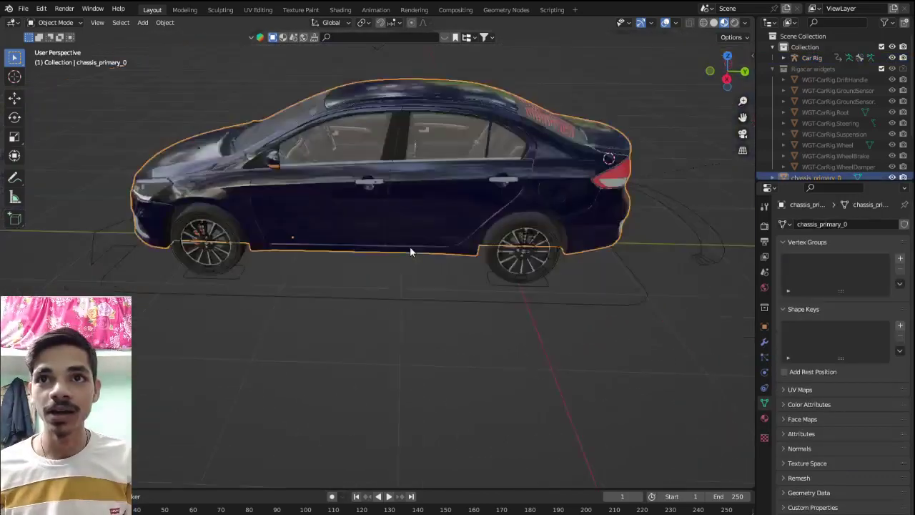
pyautogui.moveTo(410, 252); pyautogui.dragTo(378, 260, button='middle')
pyautogui.scroll(3, 381, 257)
pyautogui.scroll(2, 405, 330)
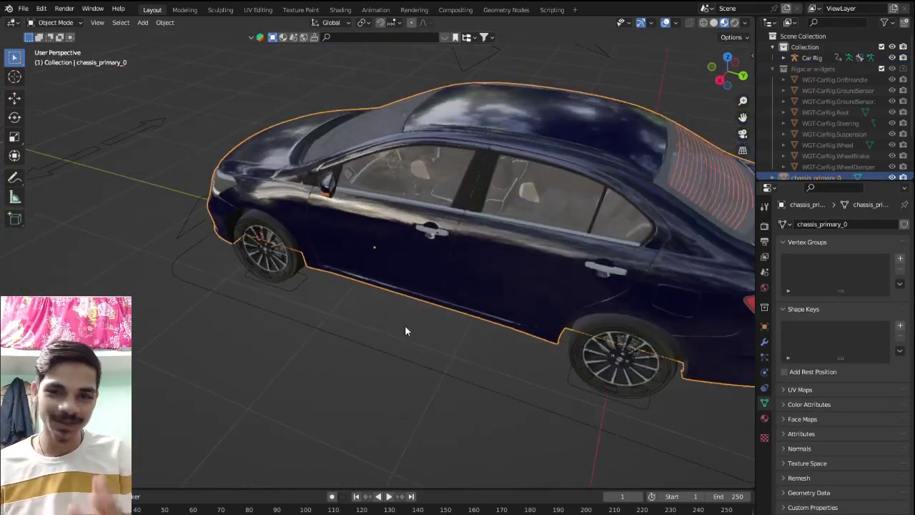
pyautogui.scroll(3, 405, 330)
pyautogui.moveTo(398, 331)
pyautogui.mouseDown(button='middle')
pyautogui.moveTo(388, 321)
pyautogui.moveTo(407, 288)
pyautogui.moveTo(390, 264)
pyautogui.mouseUp(button='middle')
pyautogui.scroll(-1, 400, 286)
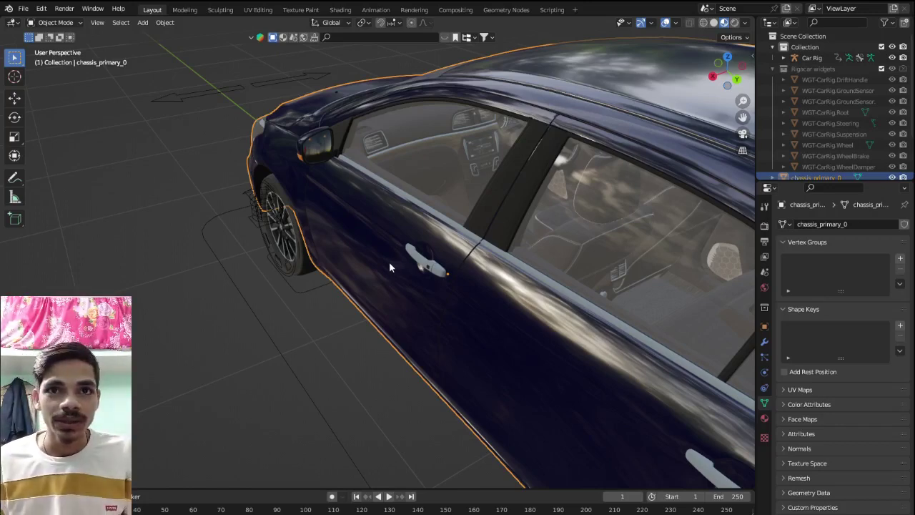
# Orbit around the car's side and roof to inspect the textures
pyautogui.moveTo(388, 270)
pyautogui.mouseDown(button='middle')
pyautogui.moveTo(449, 193)
pyautogui.moveTo(468, 197)
pyautogui.mouseUp(button='middle')
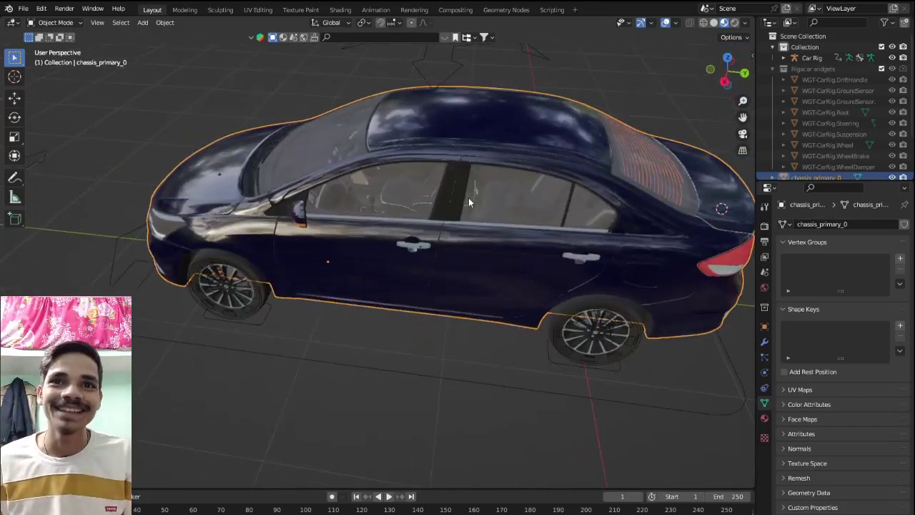
pyautogui.scroll(5, 465, 199)
pyautogui.scroll(-5, 455, 191)
pyautogui.moveTo(411, 169)
pyautogui.mouseDown(button='middle')
pyautogui.moveTo(353, 183)
pyautogui.moveTo(312, 155)
pyautogui.moveTo(380, 174)
pyautogui.mouseUp(button='middle')
pyautogui.scroll(5, 435, 206)
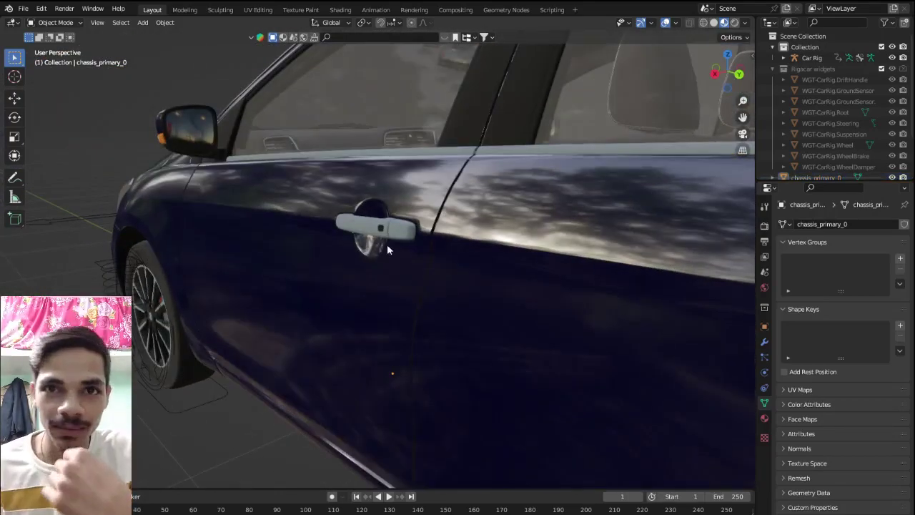
pyautogui.scroll(2, 387, 244)
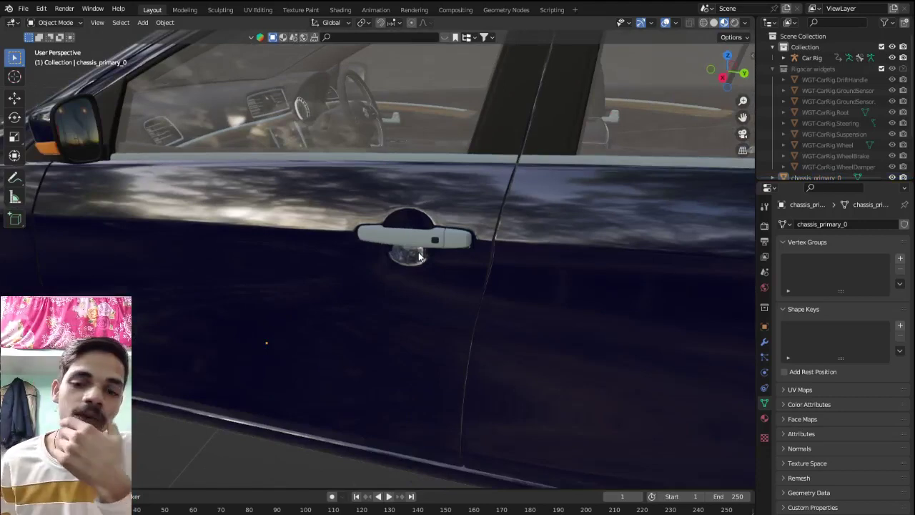
pyautogui.scroll(-5, 418, 253)
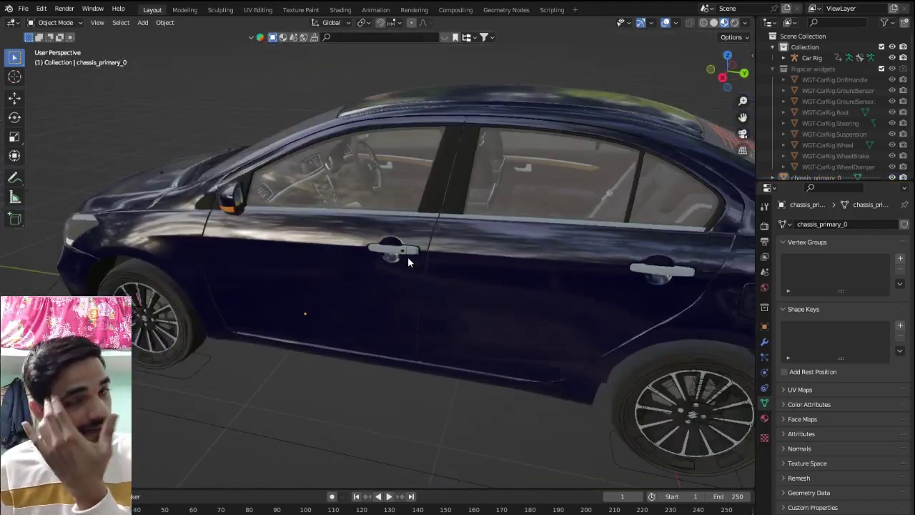
pyautogui.moveTo(361, 247); pyautogui.dragTo(401, 252, button='middle')
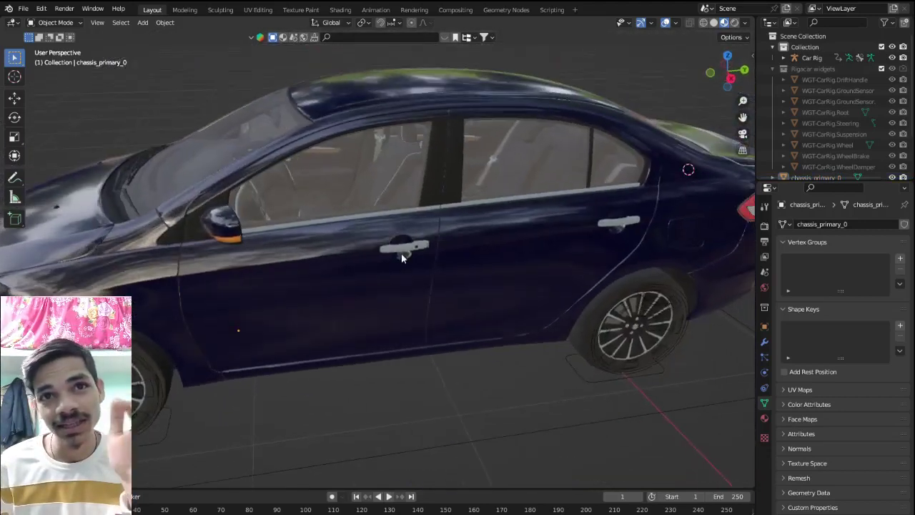
pyautogui.scroll(3, 412, 271)
pyautogui.scroll(1, 413, 271)
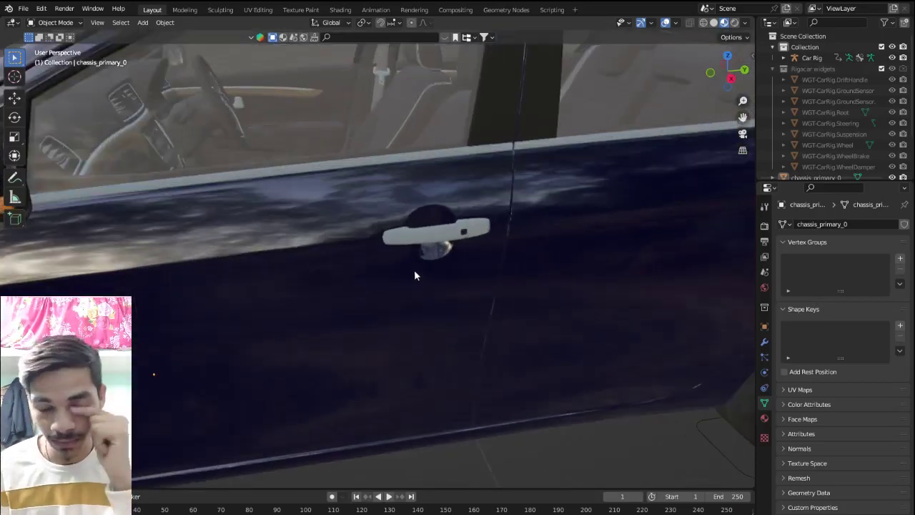
pyautogui.scroll(-5, 413, 272)
# Zoom in from a higher frontal angle to look closely at the door handles
pyautogui.moveTo(413, 274); pyautogui.dragTo(365, 275, button='middle')
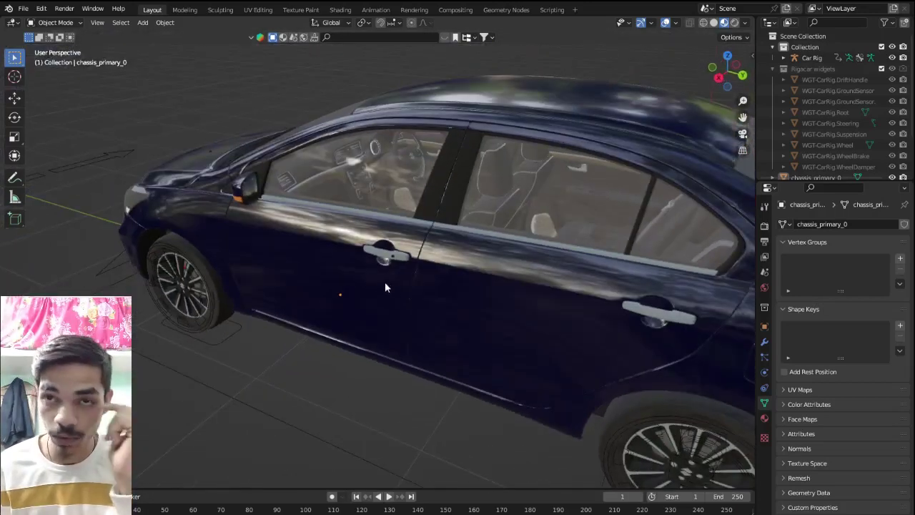
pyautogui.scroll(5, 385, 281)
pyautogui.scroll(1, 397, 286)
pyautogui.scroll(2, 397, 286)
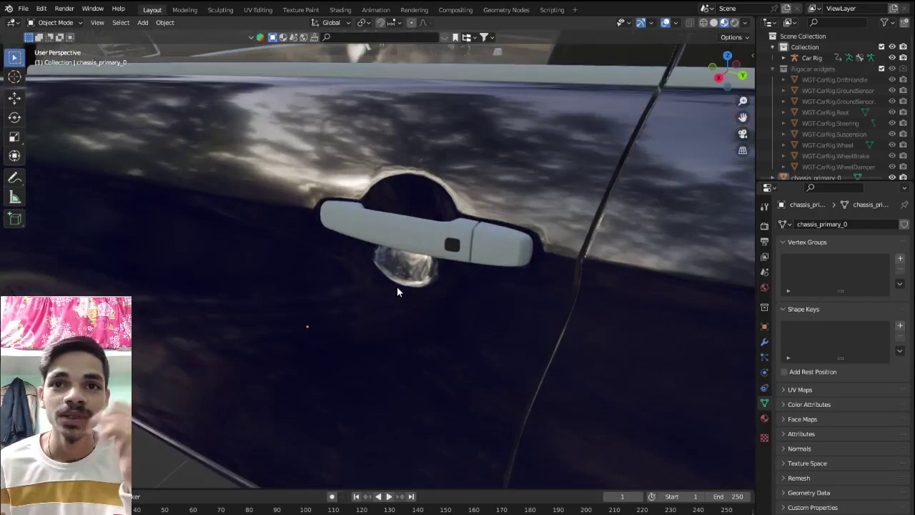
pyautogui.scroll(-2, 396, 286)
pyautogui.scroll(-3, 375, 286)
pyautogui.scroll(1, 354, 284)
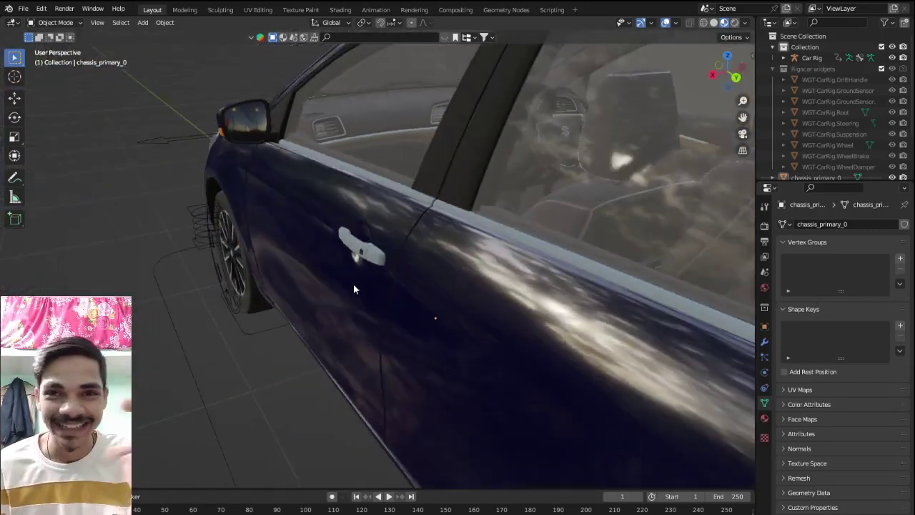
pyautogui.scroll(-3, 348, 261)
pyautogui.scroll(1, 354, 253)
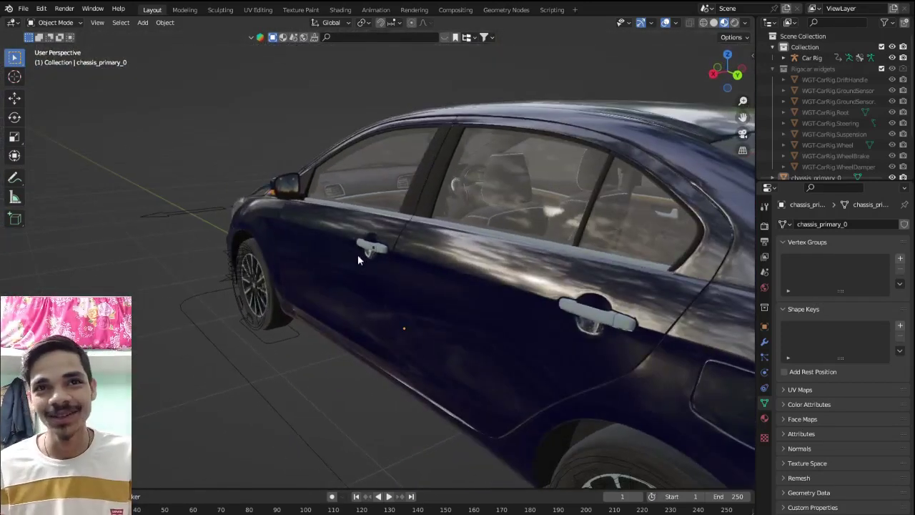
pyautogui.scroll(2, 384, 286)
pyautogui.scroll(1, 372, 282)
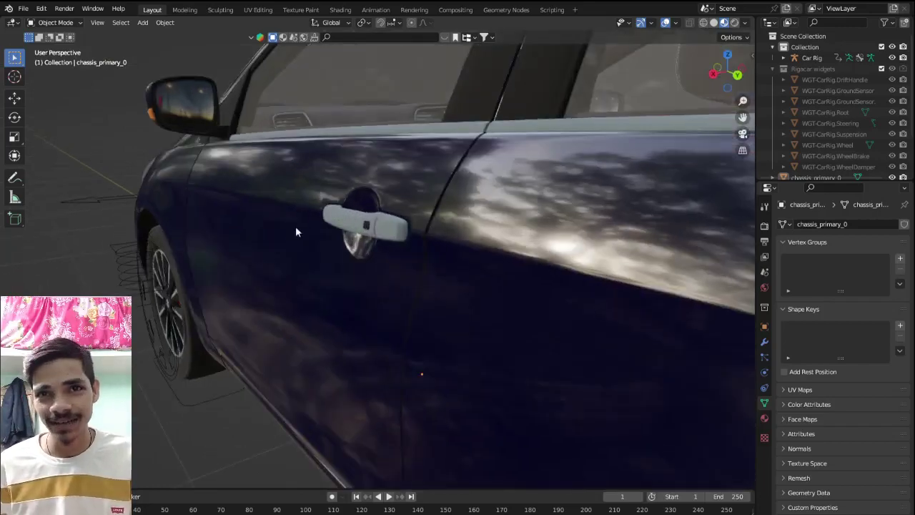
pyautogui.scroll(2, 336, 265)
pyautogui.scroll(-1, 372, 270)
pyautogui.scroll(-2, 406, 269)
pyautogui.scroll(-1, 405, 263)
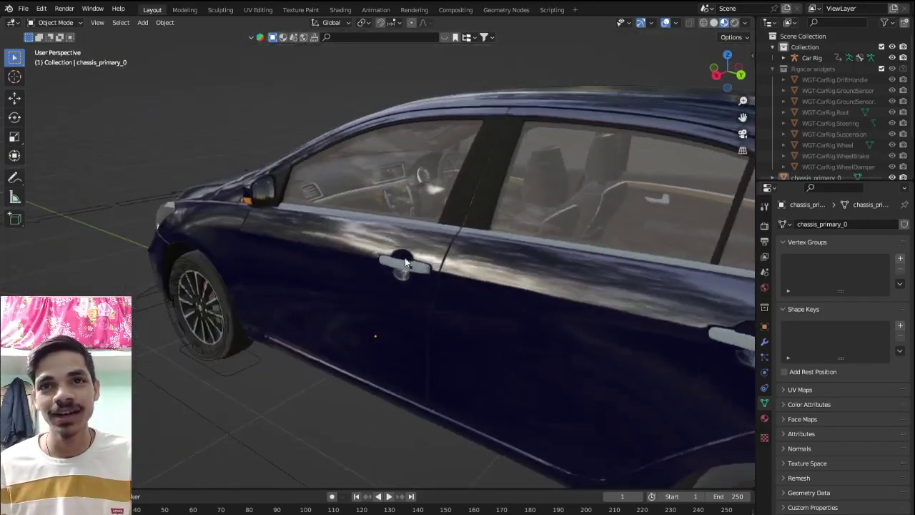
pyautogui.scroll(1, 408, 247)
pyautogui.scroll(1, 412, 231)
pyautogui.scroll(1, 411, 212)
pyautogui.scroll(1, 438, 228)
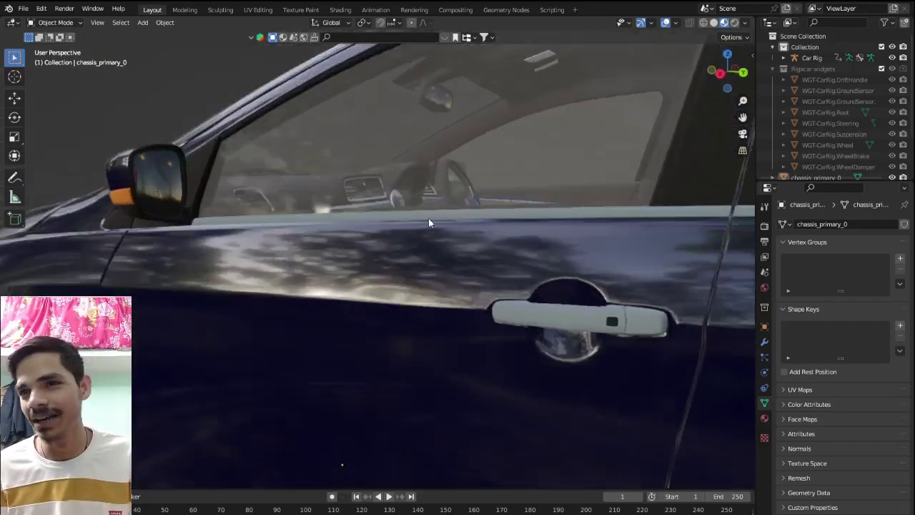
pyautogui.scroll(1, 428, 218)
# Look past the windshield pillar into the cabin, then orbit back out to a full side view
pyautogui.moveTo(455, 216)
pyautogui.mouseDown(button='middle')
pyautogui.moveTo(415, 288)
pyautogui.moveTo(441, 317)
pyautogui.moveTo(356, 318)
pyautogui.mouseUp(button='middle')
pyautogui.scroll(2, 355, 318)
pyautogui.scroll(2, 390, 321)
pyautogui.scroll(2, 364, 319)
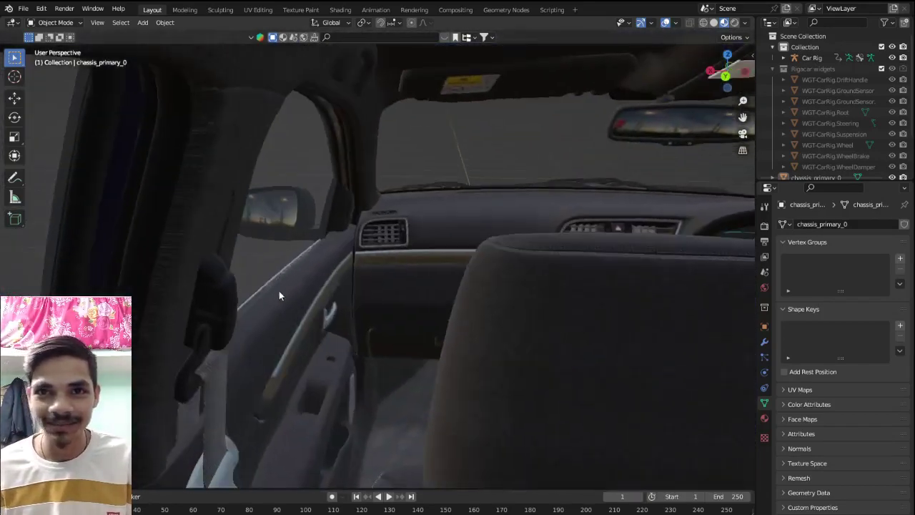
pyautogui.scroll(1, 278, 296)
pyautogui.scroll(2, 168, 312)
pyautogui.moveTo(175, 268)
pyautogui.mouseDown(button='middle')
pyautogui.moveTo(145, 266)
pyautogui.moveTo(733, 203)
pyautogui.moveTo(36, 211)
pyautogui.mouseUp(button='middle')
pyautogui.moveTo(172, 206); pyautogui.dragTo(300, 232, button='middle')
pyautogui.scroll(-5, 301, 233)
pyautogui.moveTo(359, 251); pyautogui.dragTo(342, 228, button='middle')
pyautogui.scroll(2, 406, 262)
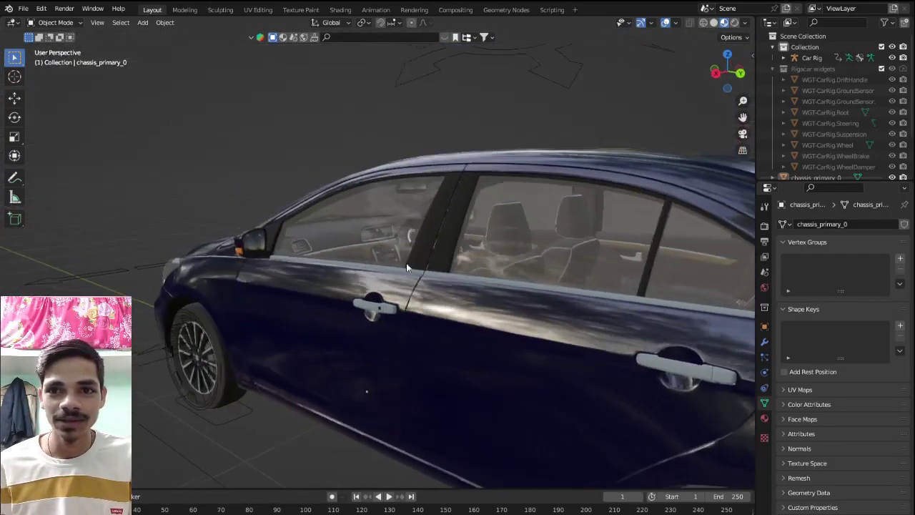
pyautogui.scroll(2, 426, 275)
pyautogui.moveTo(426, 275)
pyautogui.mouseDown(button='middle')
pyautogui.moveTo(356, 237)
pyautogui.moveTo(428, 277)
pyautogui.mouseUp(button='middle')
pyautogui.scroll(-3, 428, 277)
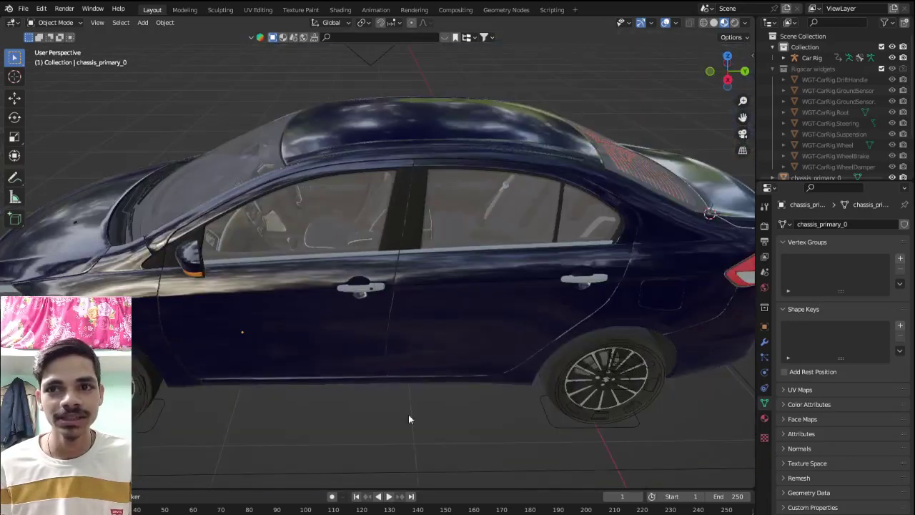
pyautogui.scroll(-3, 427, 462)
pyautogui.scroll(-2, 512, 367)
# Select the Car Rig's Root bone in Pose Mode with the Rigacar sidebar shown
pyautogui.click(519, 374)
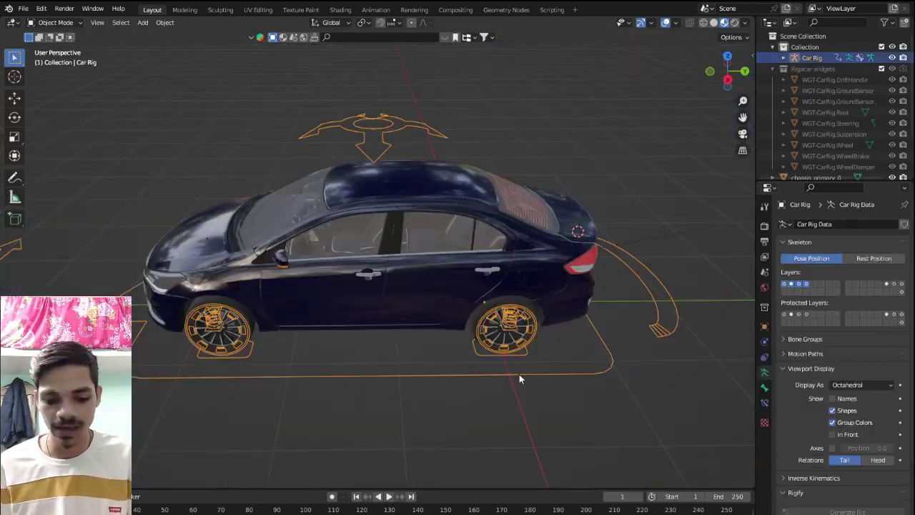
pyautogui.hotkey('ctrl', 'Tab')
pyautogui.click(519, 373)
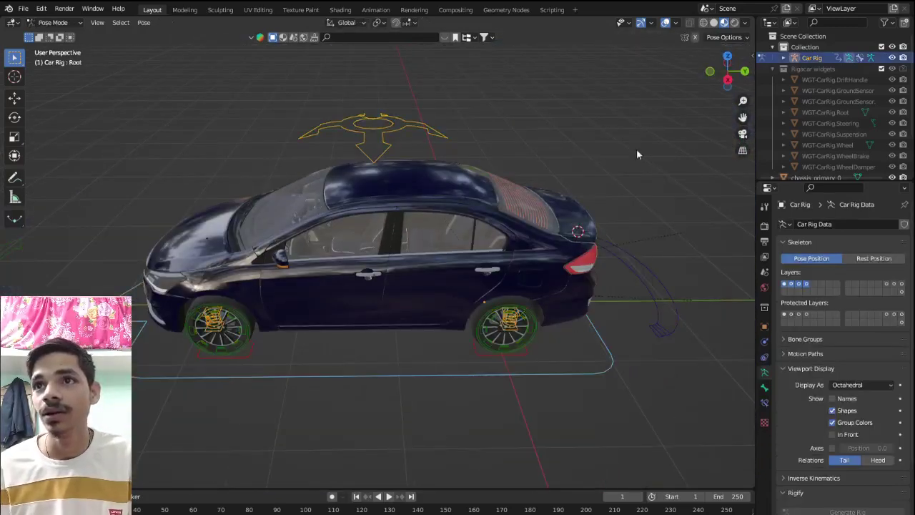
pyautogui.press('n')
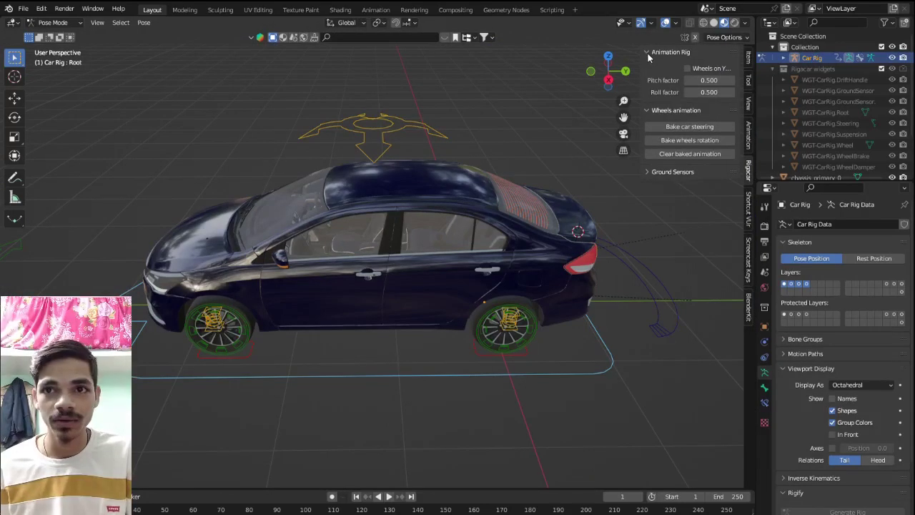
# Test sliding the car along Y, cancel, and return to the car body in Object Mode
pyautogui.press('g')
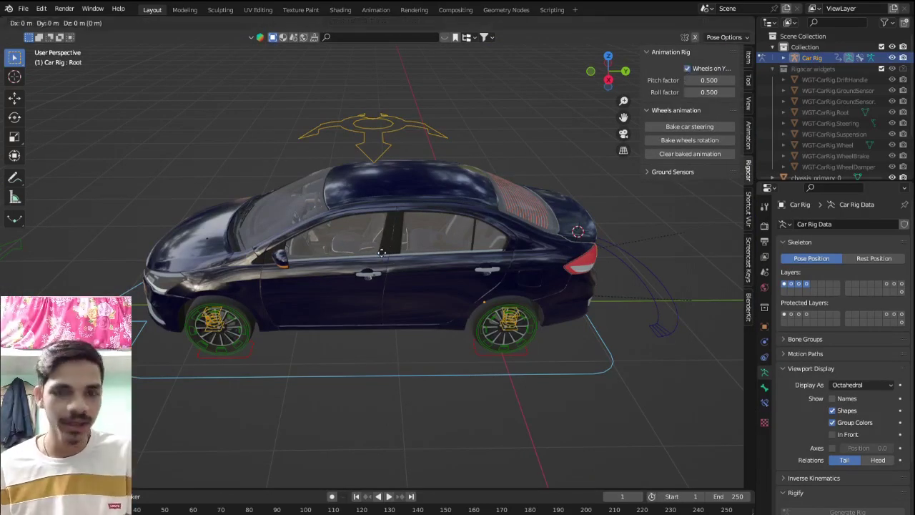
pyautogui.press('y')
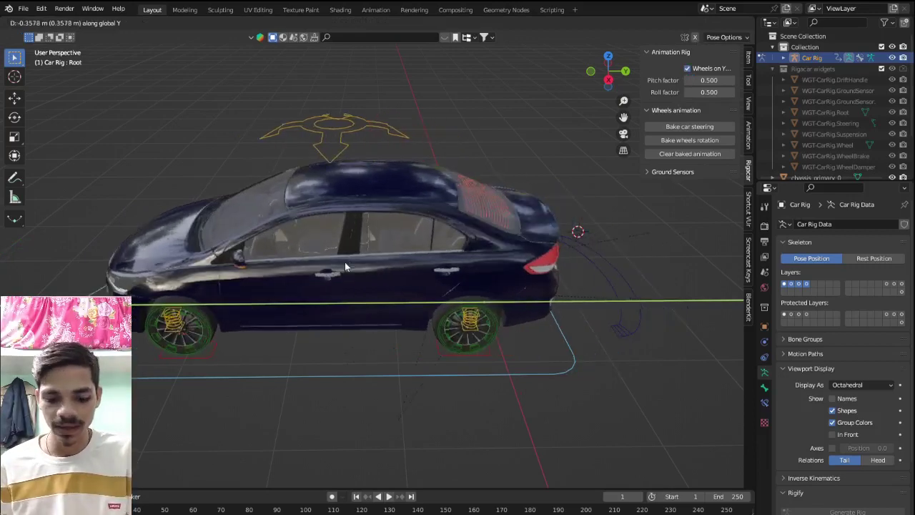
pyautogui.rightClick(345, 261)
pyautogui.hotkey('ctrl', 'Tab')
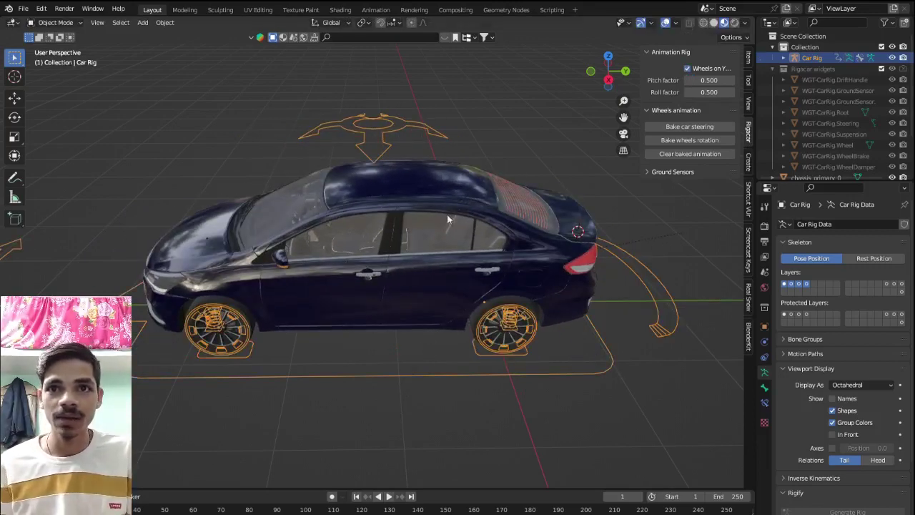
pyautogui.click(447, 215)
pyautogui.press('n')
pyautogui.scroll(5, 449, 215)
pyautogui.scroll(-5, 449, 210)
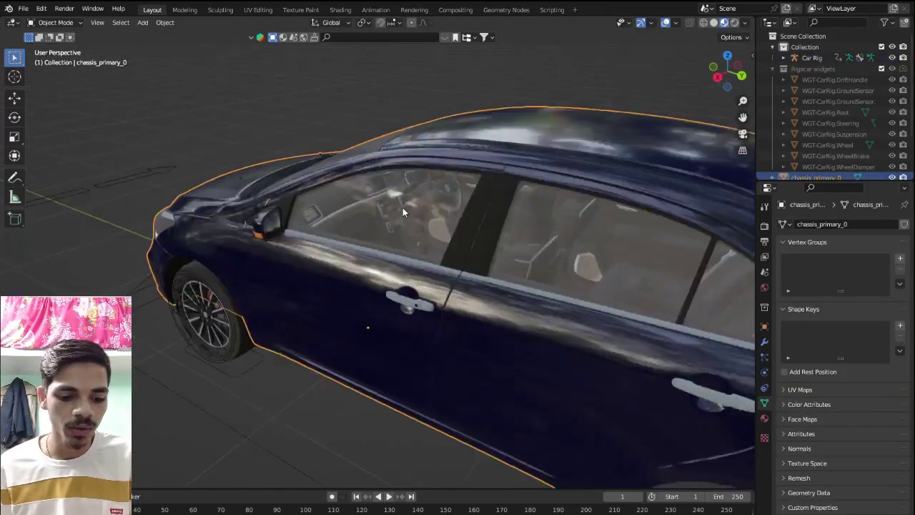
pyautogui.moveTo(402, 208); pyautogui.dragTo(391, 202, button='middle')
pyautogui.scroll(6, 373, 222)
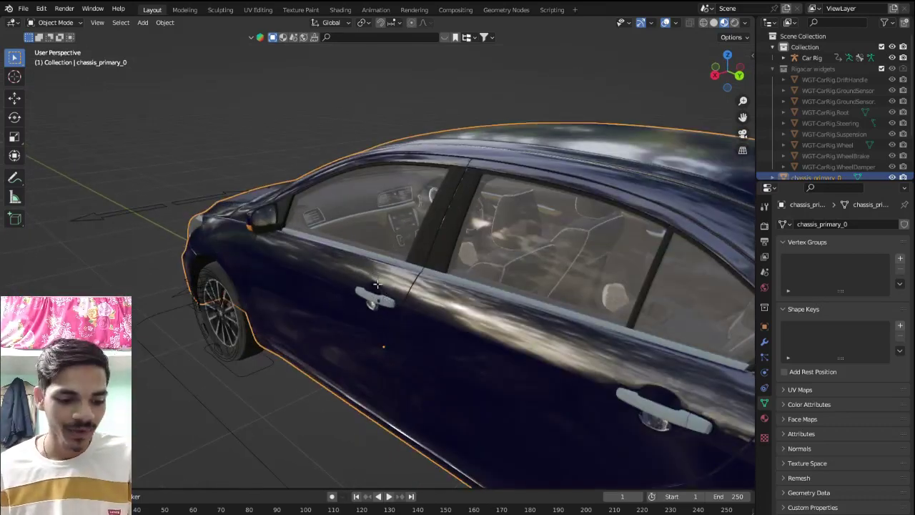
pyautogui.press('Tab')
pyautogui.click(333, 297)
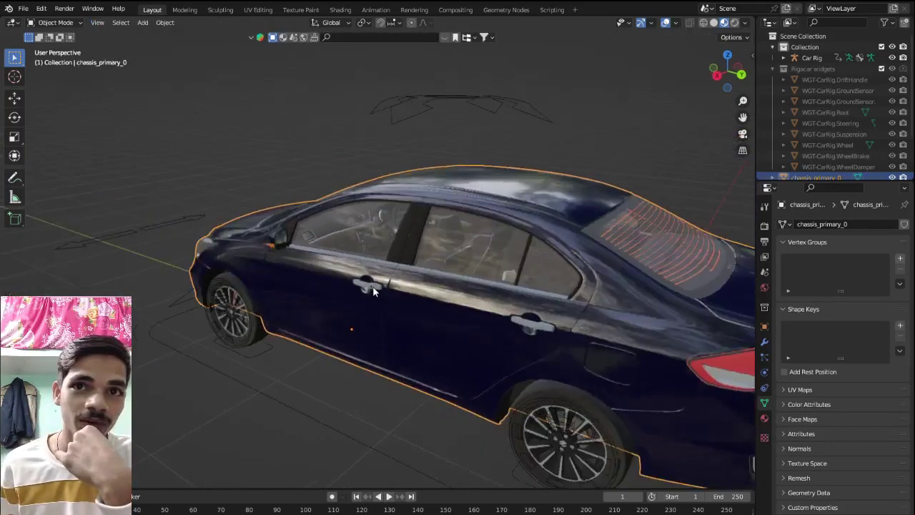
pyautogui.scroll(-3, 373, 286)
pyautogui.moveTo(387, 276); pyautogui.dragTo(554, 203, button='middle')
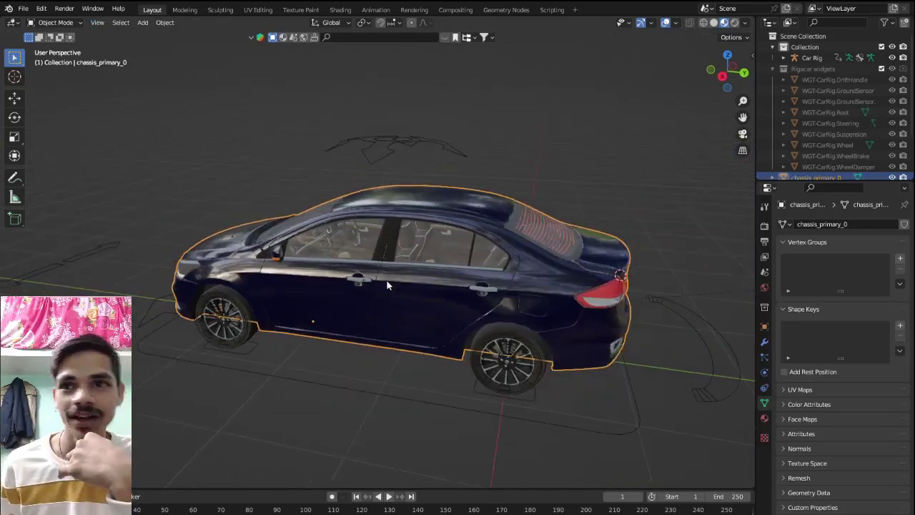
pyautogui.scroll(3, 496, 275)
pyautogui.scroll(1, 496, 274)
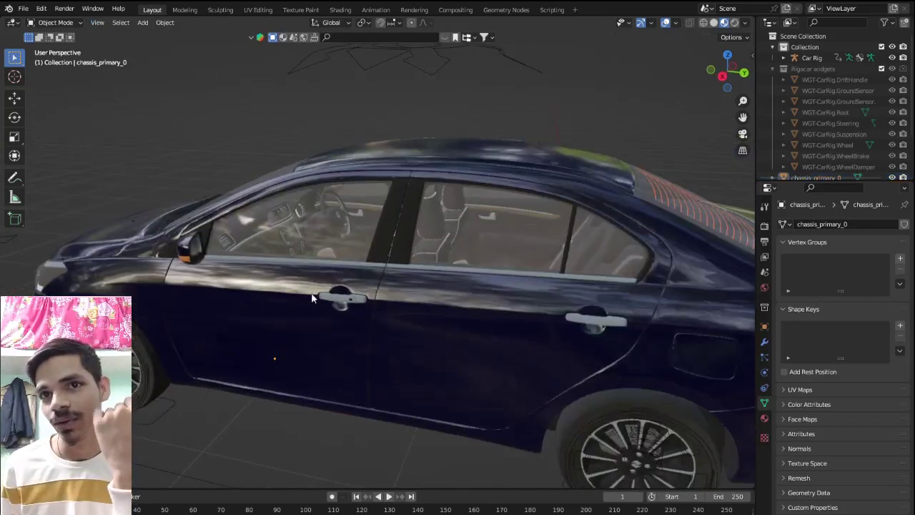
pyautogui.scroll(-2, 392, 295)
pyautogui.moveTo(401, 287); pyautogui.dragTo(577, 293, button='middle')
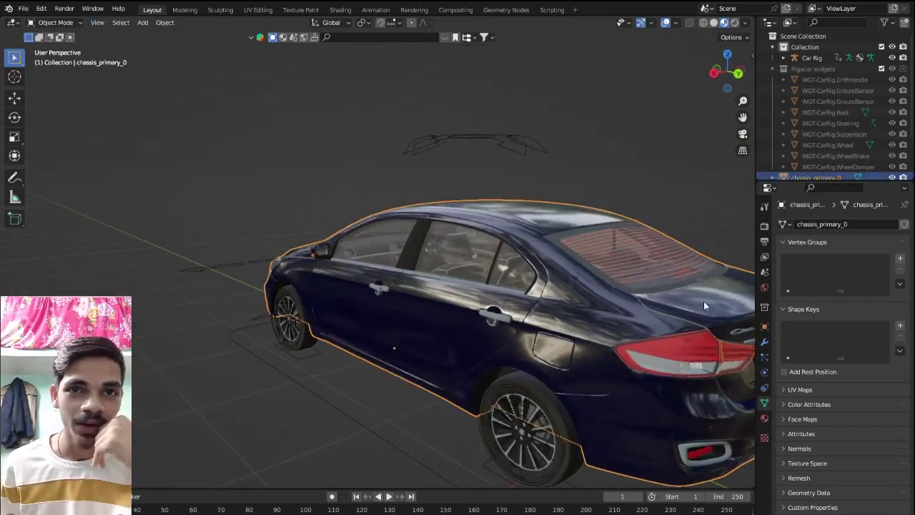
pyautogui.scroll(-3, 704, 301)
pyautogui.moveTo(704, 301)
pyautogui.mouseDown(button='middle')
pyautogui.moveTo(343, 301)
pyautogui.moveTo(136, 404)
pyautogui.mouseUp(button='middle')
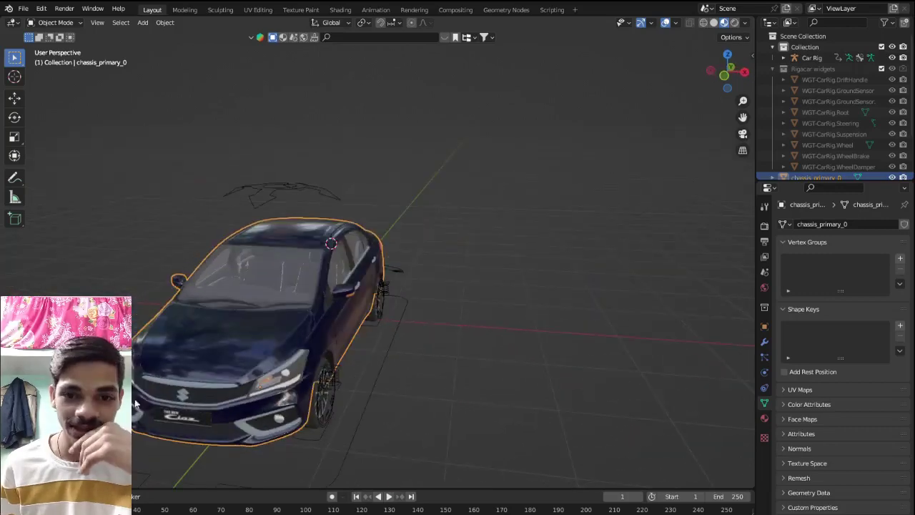
pyautogui.moveTo(197, 364)
pyautogui.mouseDown(button='middle')
pyautogui.moveTo(334, 330)
pyautogui.moveTo(354, 333)
pyautogui.moveTo(326, 317)
pyautogui.mouseUp(button='middle')
pyautogui.scroll(5, 354, 334)
pyautogui.scroll(2, 340, 327)
pyautogui.scroll(-2, 340, 326)
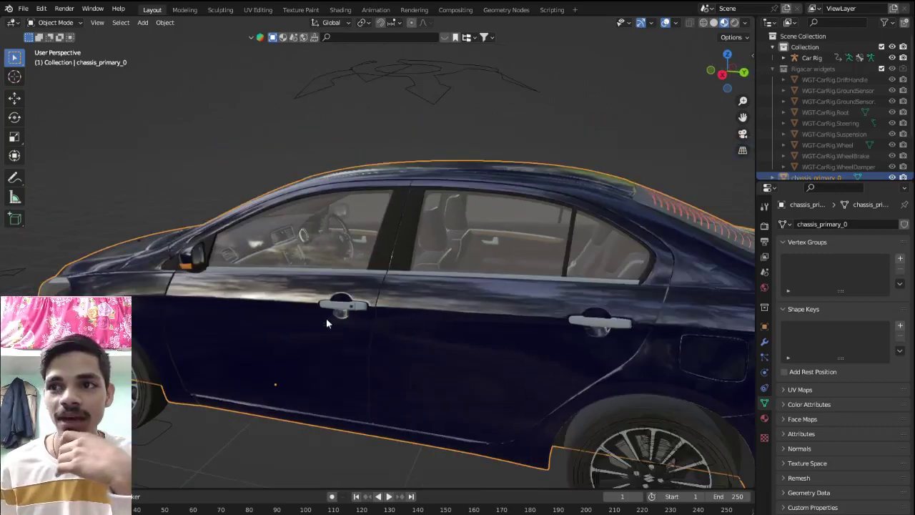
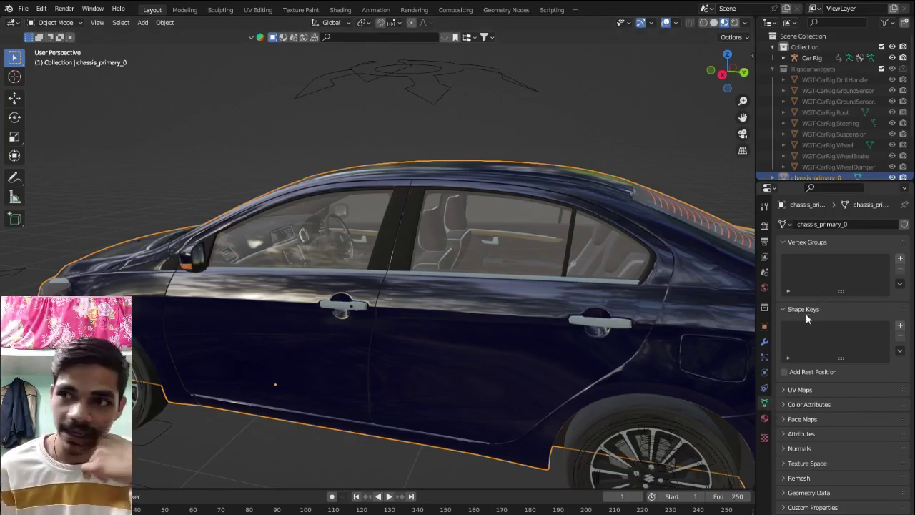
# Add a Basis shape key and a second shape key, Key 1, to chassis_primary_0
pyautogui.click(900, 327)
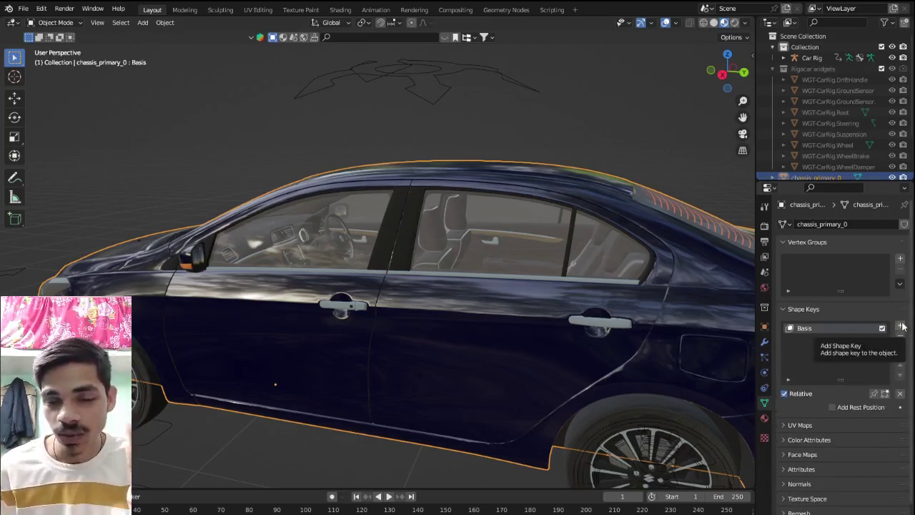
pyautogui.click(901, 326)
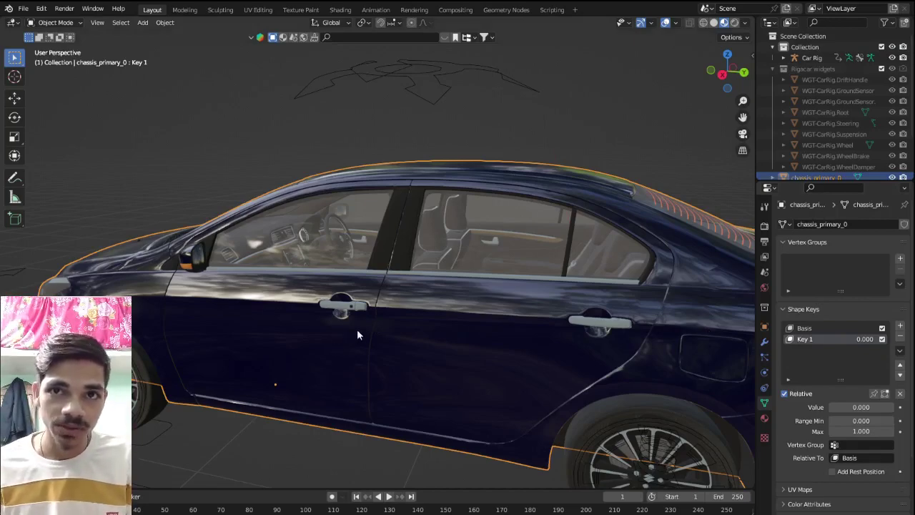
# Enter Edit Mode on the chassis in face select mode, framing the front door
pyautogui.press('Tab')
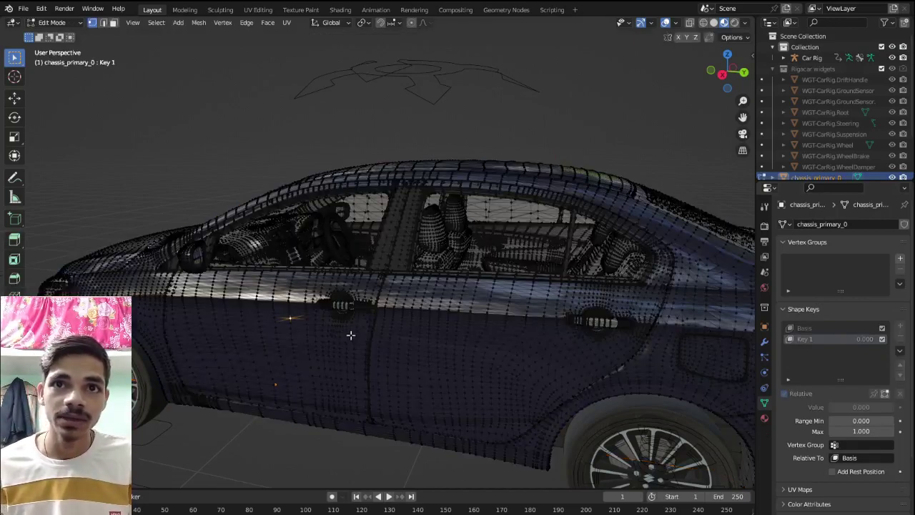
pyautogui.moveTo(351, 334)
pyautogui.mouseDown(button='middle')
pyautogui.moveTo(378, 343)
pyautogui.moveTo(464, 154)
pyautogui.moveTo(388, 302)
pyautogui.moveTo(337, 339)
pyautogui.moveTo(365, 298)
pyautogui.mouseUp(button='middle')
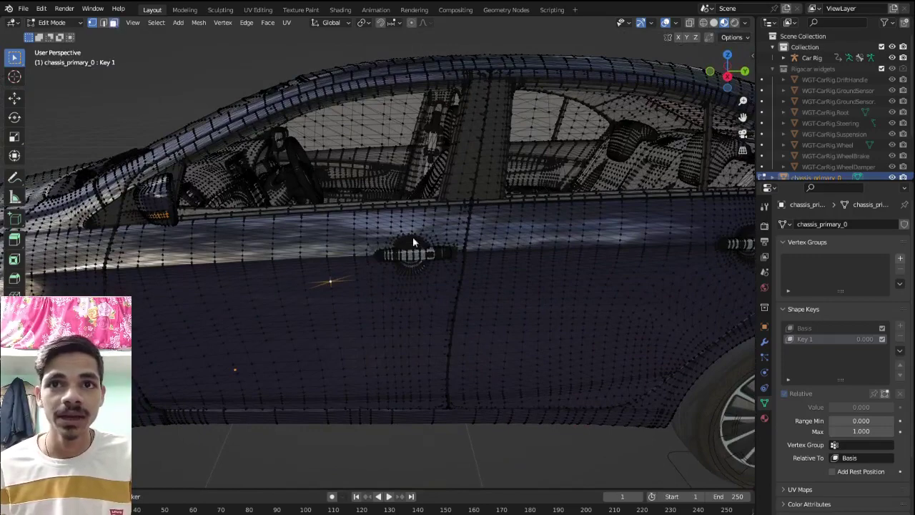
pyautogui.press('3')
pyautogui.scroll(-5, 427, 299)
pyautogui.moveTo(427, 299); pyautogui.dragTo(380, 312, button='middle')
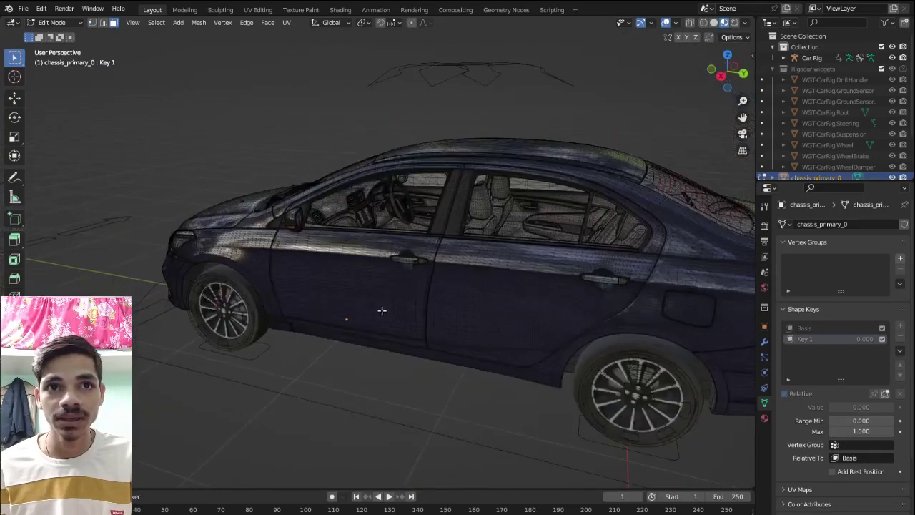
pyautogui.scroll(5, 376, 304)
pyautogui.scroll(3, 349, 285)
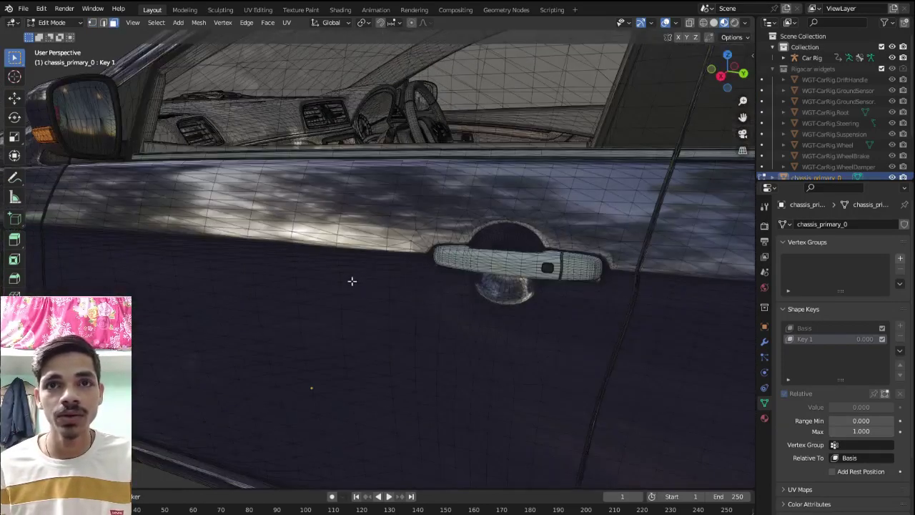
pyautogui.scroll(-3, 361, 296)
pyautogui.moveTo(356, 286)
pyautogui.mouseDown(button='middle')
pyautogui.moveTo(390, 292)
pyautogui.moveTo(326, 268)
pyautogui.mouseUp(button='middle')
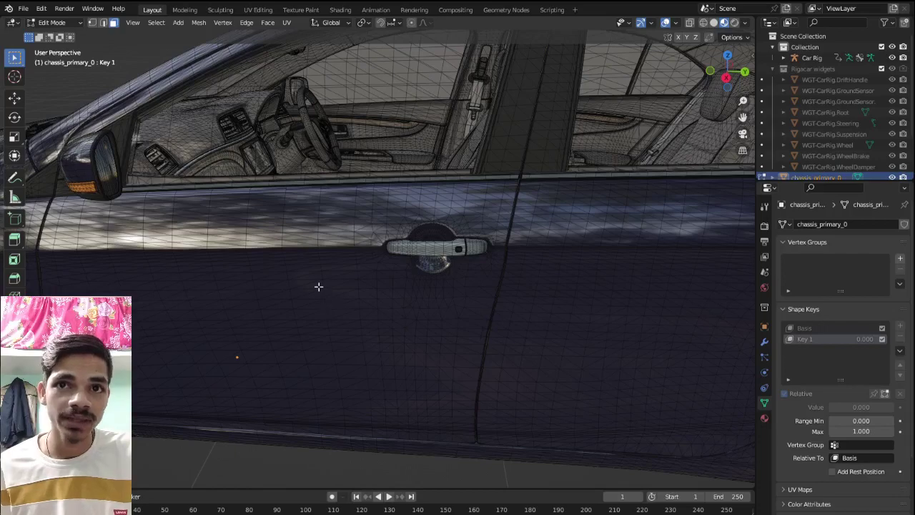
# Select the linked outer front door panel, door handle and handle end cap
pyautogui.press('l')
pyautogui.scroll(-5, 319, 287)
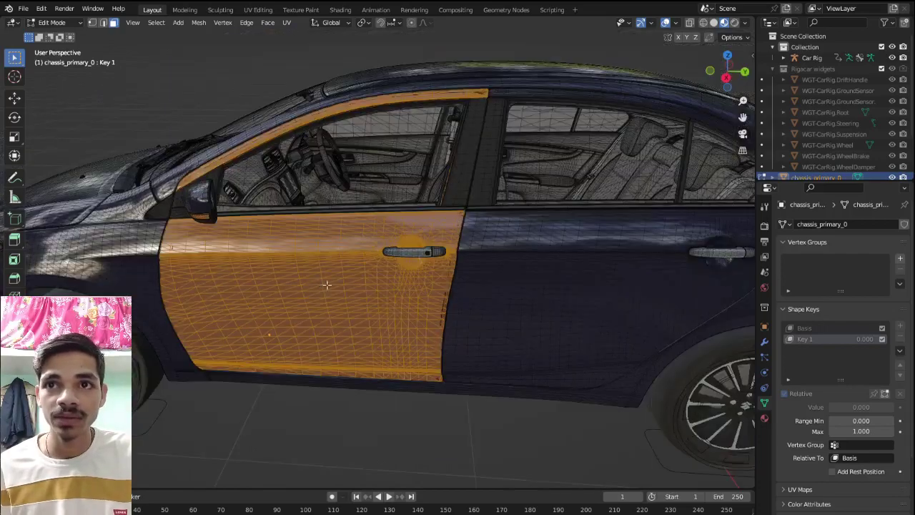
pyautogui.scroll(4, 386, 258)
pyautogui.scroll(2, 429, 258)
pyautogui.scroll(2, 435, 258)
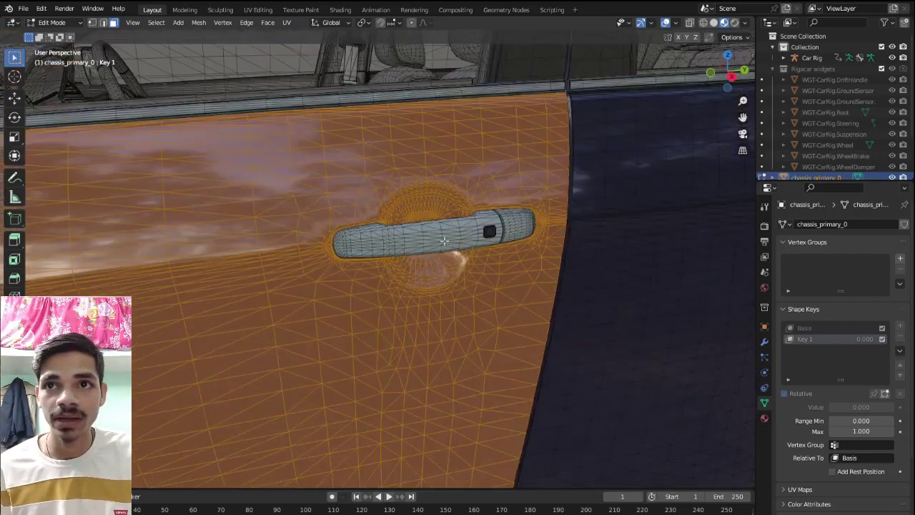
pyautogui.press('l')
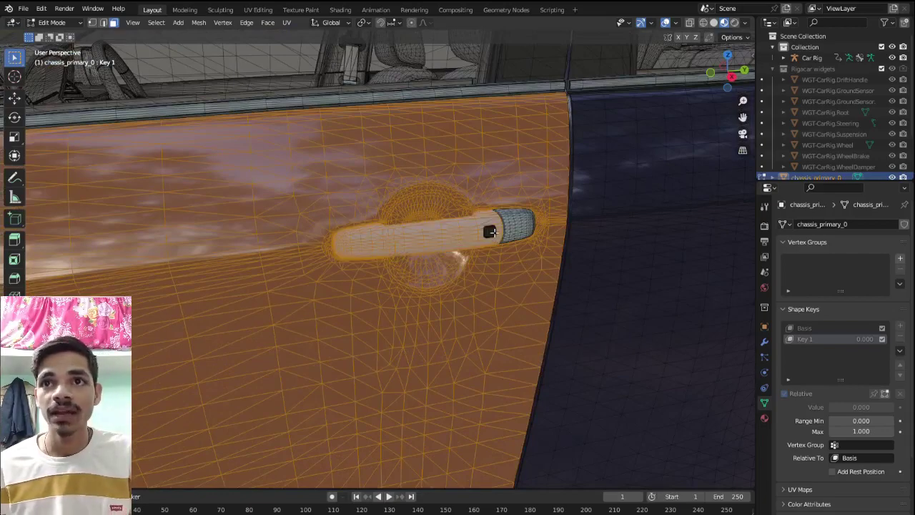
pyautogui.press('l')
pyautogui.moveTo(520, 227)
pyautogui.mouseDown(button='middle')
pyautogui.moveTo(501, 234)
pyautogui.moveTo(413, 415)
pyautogui.moveTo(475, 390)
pyautogui.mouseUp(button='middle')
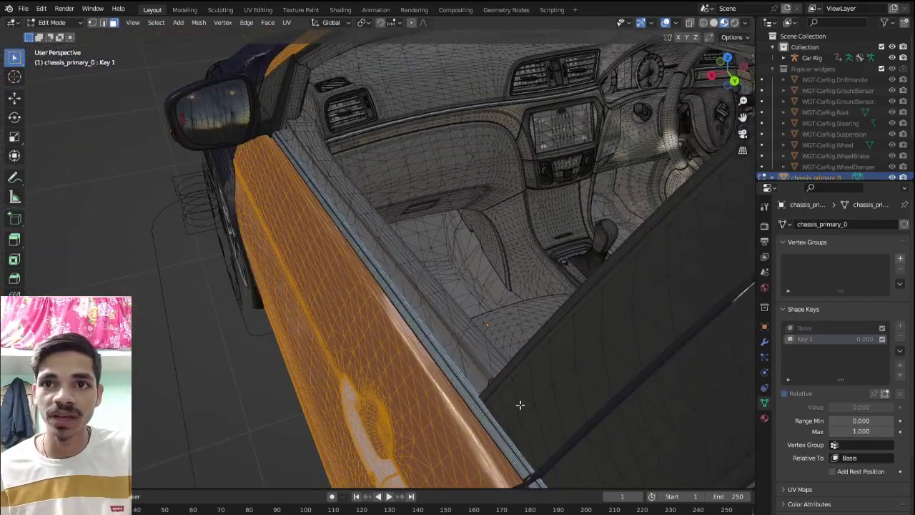
# Add the inner trim panel, top trim strip, cabin-side piece and window frame strips
pyautogui.press('l')
pyautogui.press('l')
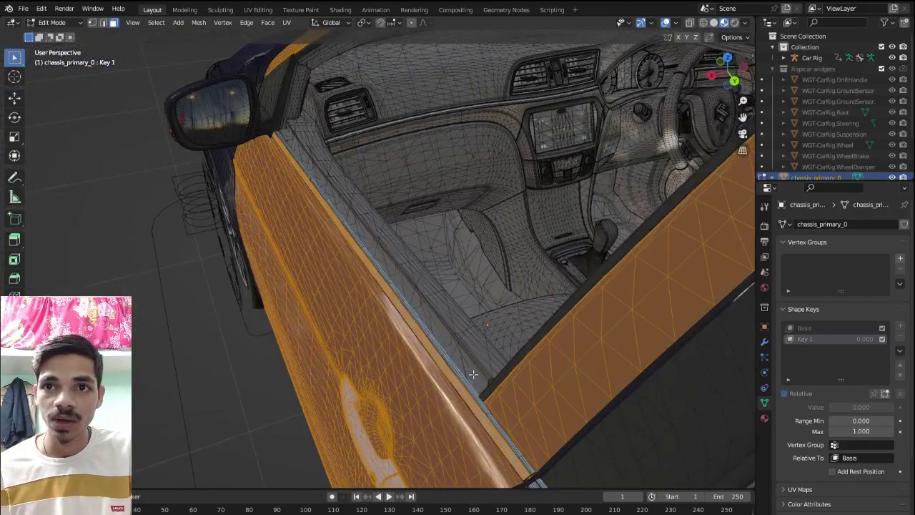
pyautogui.press('l')
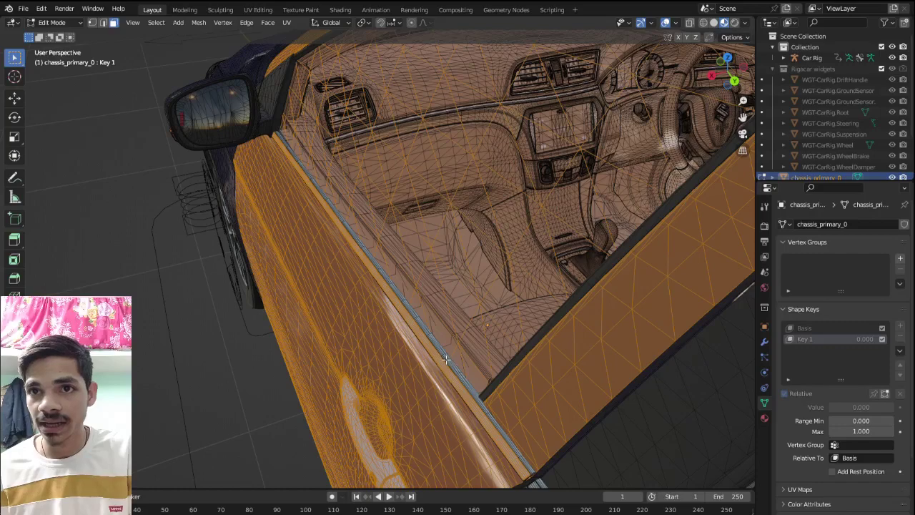
pyautogui.press('l')
pyautogui.moveTo(471, 351)
pyautogui.mouseDown(button='middle')
pyautogui.moveTo(374, 322)
pyautogui.moveTo(450, 344)
pyautogui.mouseUp(button='middle')
pyautogui.scroll(2, 494, 382)
pyautogui.press('l')
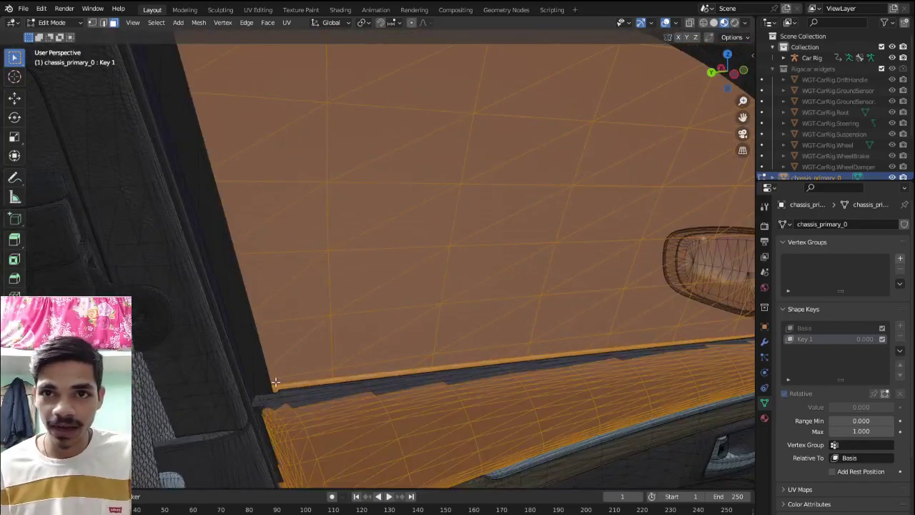
pyautogui.press('l')
pyautogui.press('l')
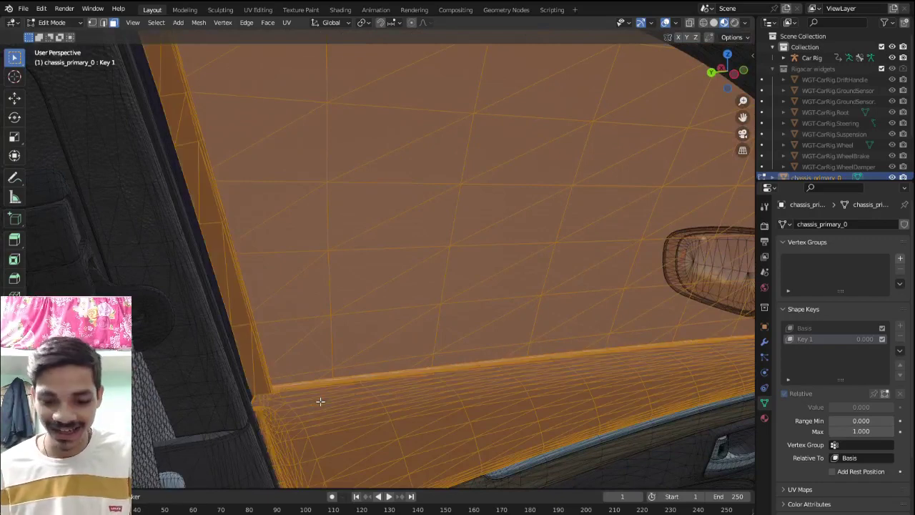
pyautogui.scroll(-5, 372, 392)
pyautogui.moveTo(461, 386); pyautogui.dragTo(362, 304, button='middle')
pyautogui.scroll(4, 424, 315)
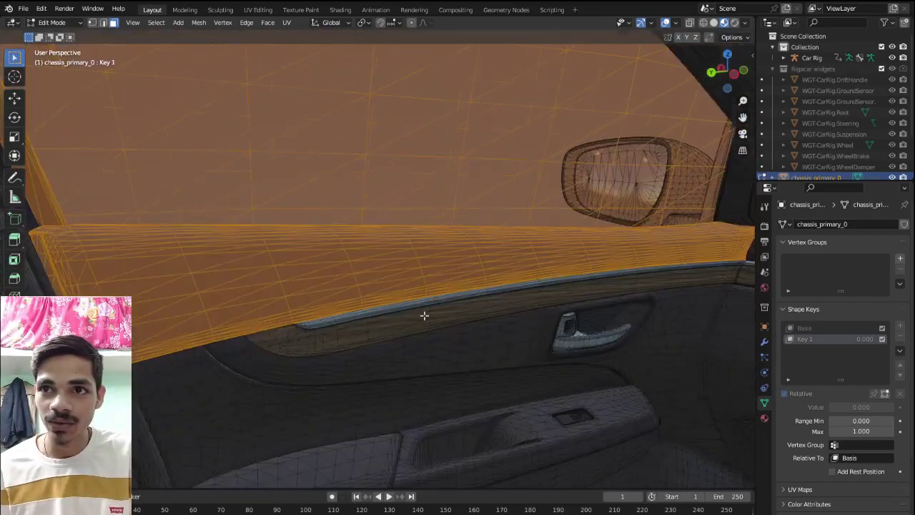
# Add the under-window trim, panel band, handle recess, inner handle and inner door panels
pyautogui.press('l')
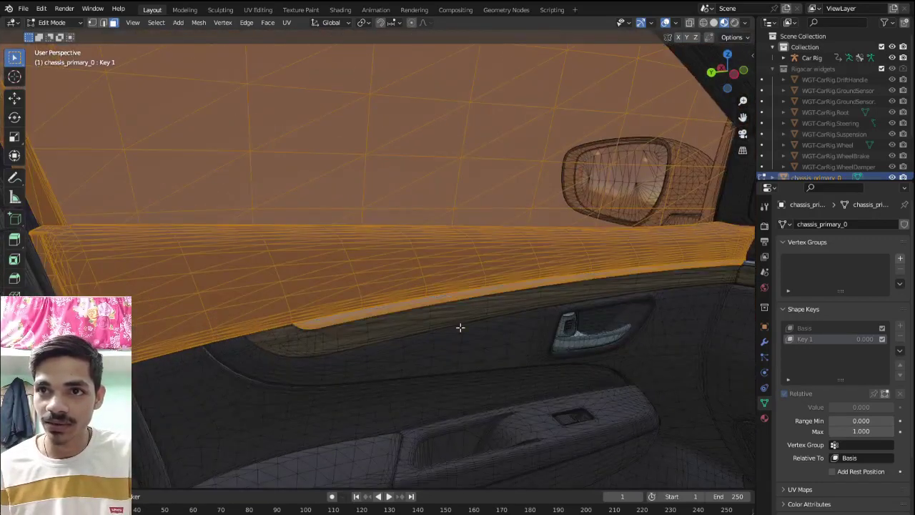
pyautogui.press('l')
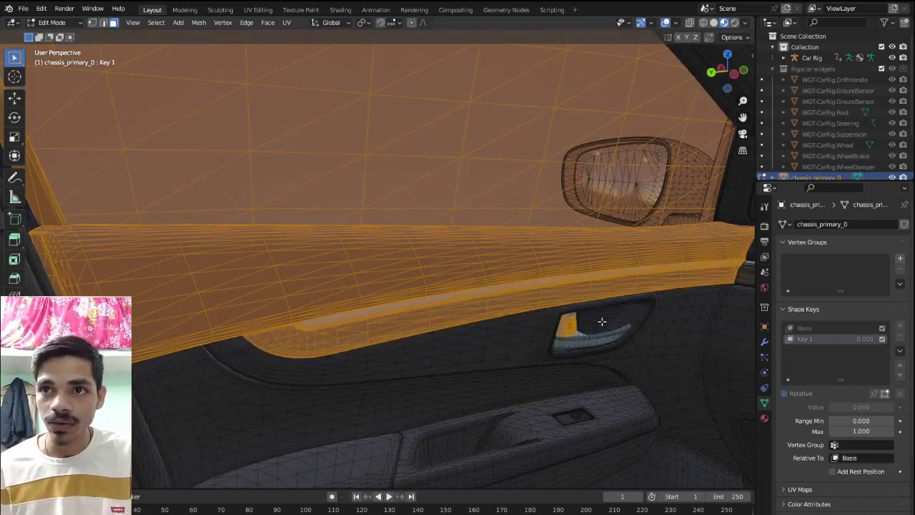
pyautogui.press('l')
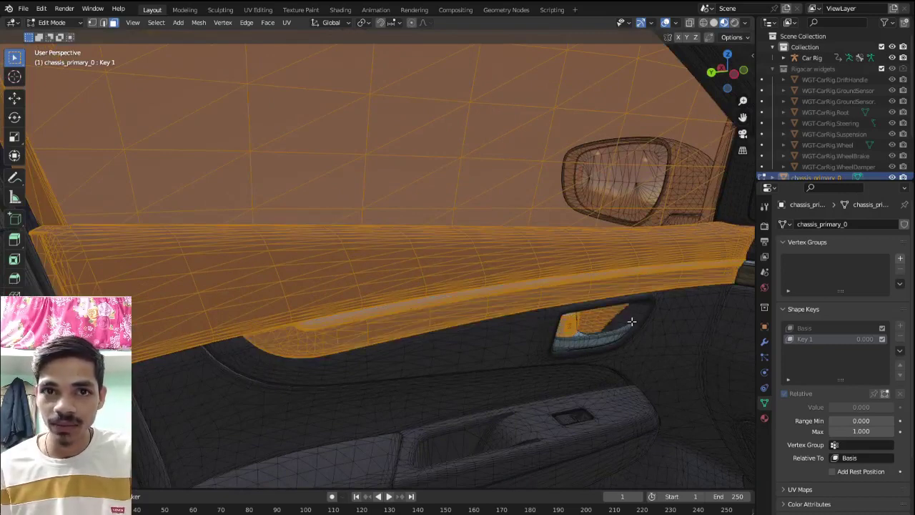
pyautogui.press('l')
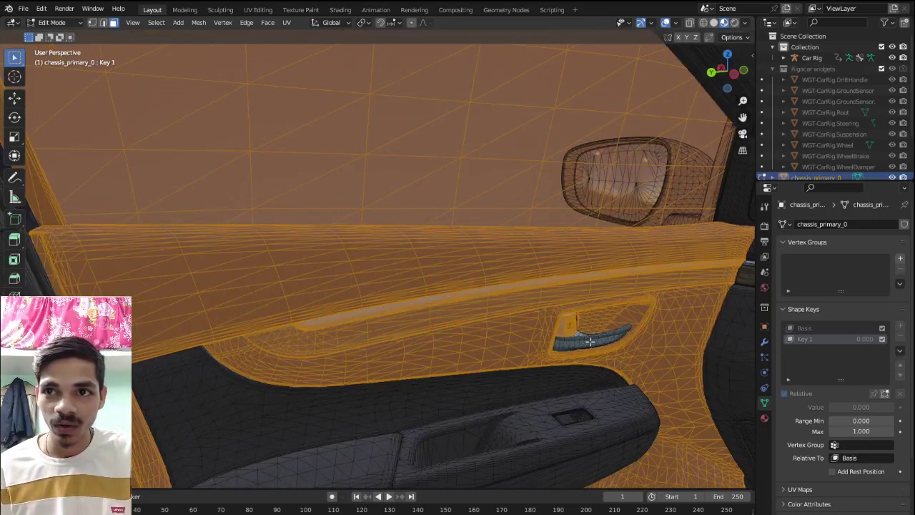
pyautogui.press('l')
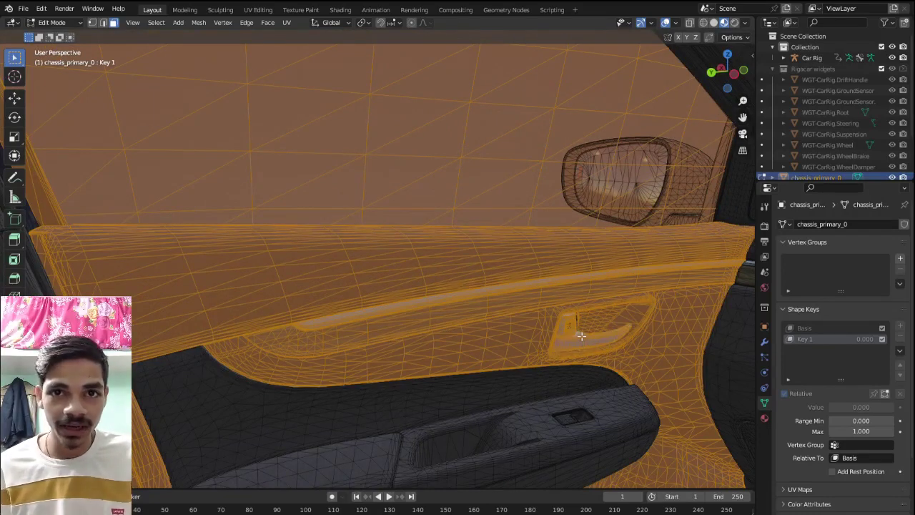
pyautogui.press('l')
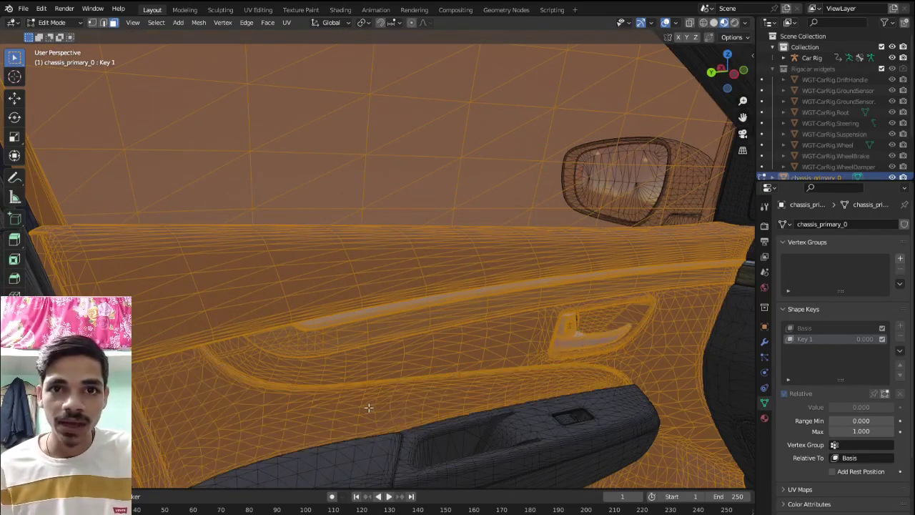
# Add the armrest, its side piece and nearby door panel pieces to the selection
pyautogui.moveTo(369, 407); pyautogui.dragTo(298, 334, button='middle')
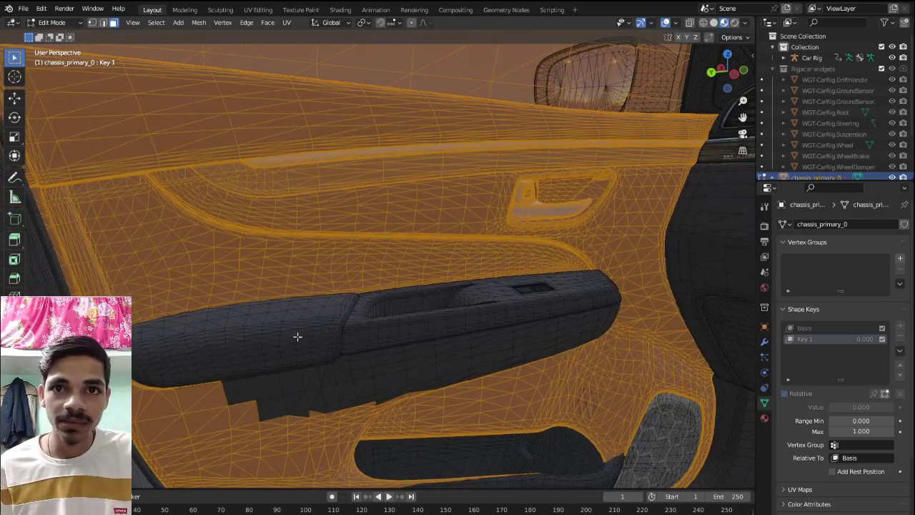
pyautogui.press('l')
pyautogui.press('l')
pyautogui.press('l')
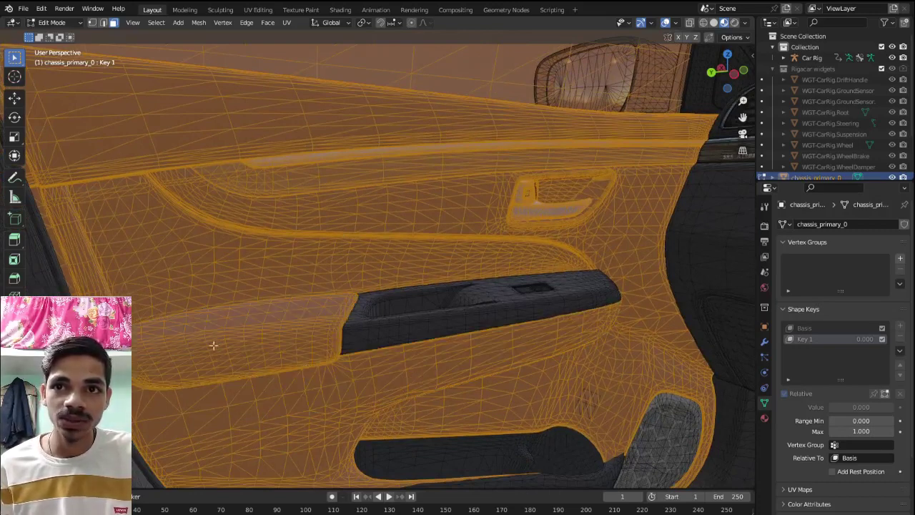
pyautogui.press('l')
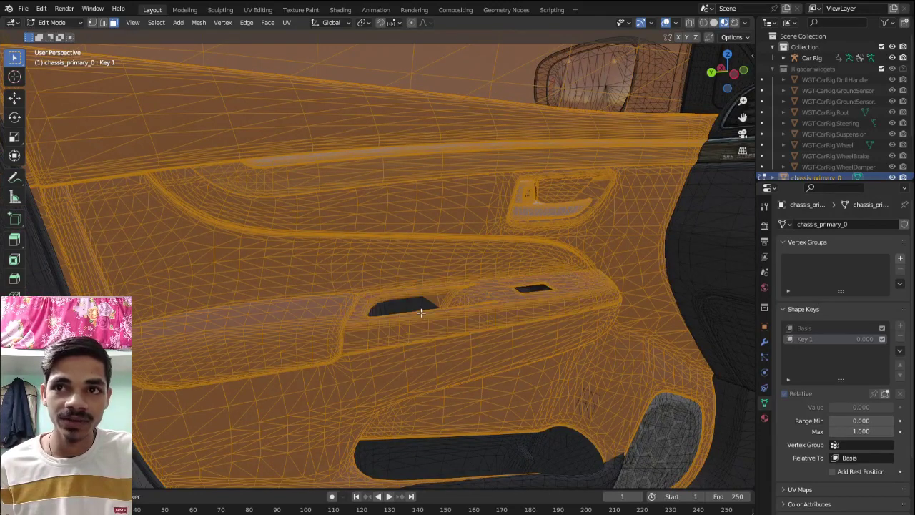
pyautogui.press('l')
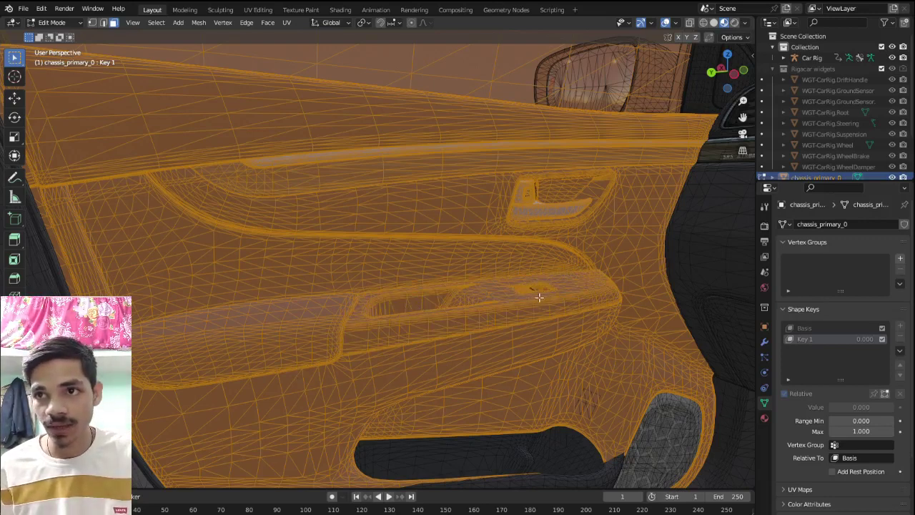
# Add the dark piece near the slot and the inner door panel piece to the selection
pyautogui.scroll(3, 539, 297)
pyautogui.scroll(3, 549, 340)
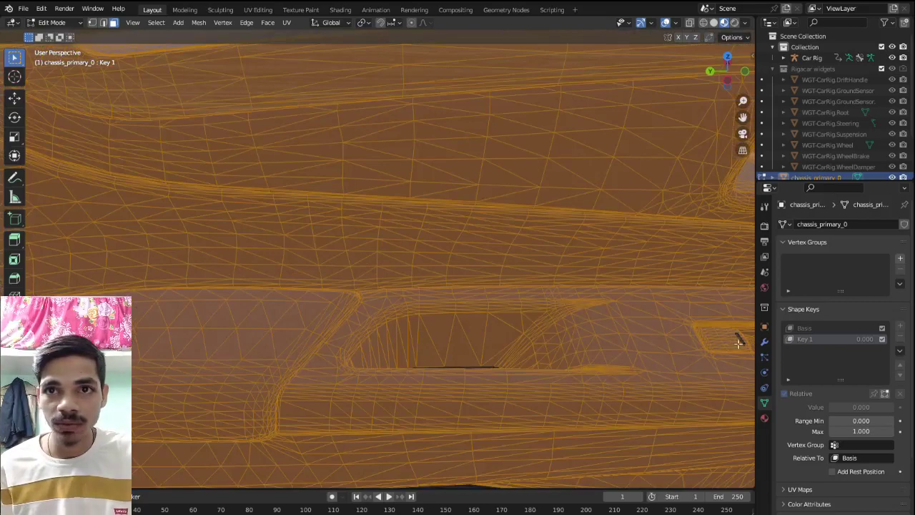
pyautogui.moveTo(637, 352)
pyautogui.mouseDown(button='middle')
pyautogui.moveTo(562, 398)
pyautogui.moveTo(479, 342)
pyautogui.moveTo(505, 371)
pyautogui.mouseUp(button='middle')
pyautogui.press('l')
pyautogui.keyDown('shift'); pyautogui.moveTo(450, 310); pyautogui.dragTo(417, 218, button='middle'); pyautogui.keyUp('shift')
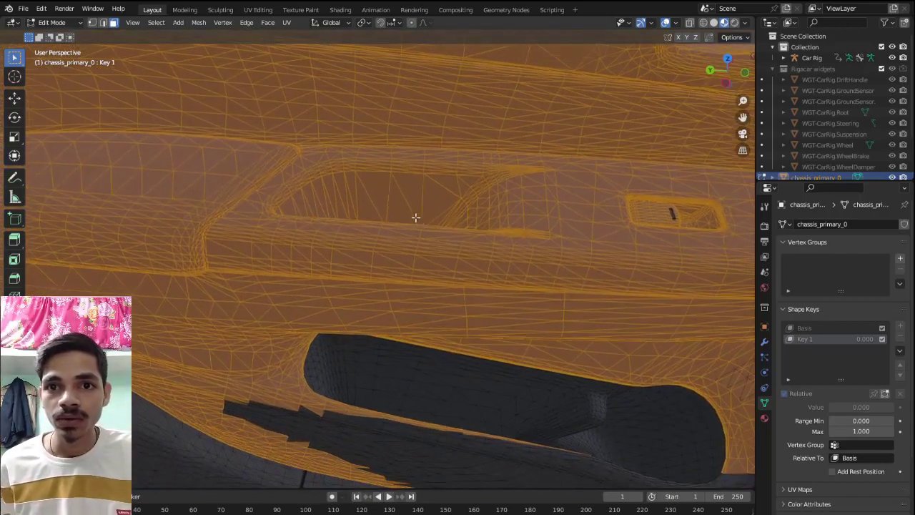
pyautogui.press('l')
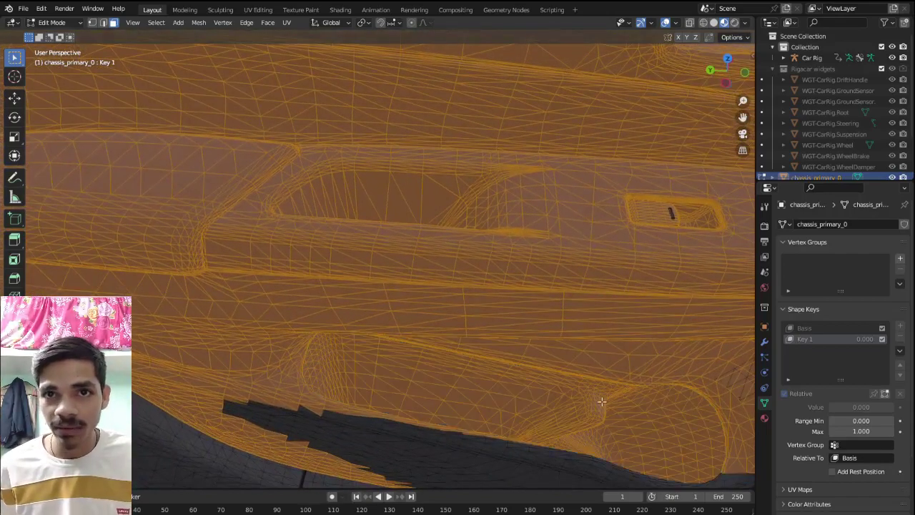
# Orbit around the seat belt and door gap to inspect the door selection
pyautogui.moveTo(378, 448)
pyautogui.keyDown('shift'); pyautogui.mouseDown(button='middle')
pyautogui.moveTo(350, 288)
pyautogui.moveTo(321, 272)
pyautogui.moveTo(339, 284)
pyautogui.moveTo(299, 228)
pyautogui.moveTo(351, 245)
pyautogui.moveTo(277, 222)
pyautogui.moveTo(296, 172)
pyautogui.moveTo(351, 292)
pyautogui.moveTo(323, 281)
pyautogui.moveTo(448, 315)
pyautogui.moveTo(312, 330)
pyautogui.mouseUp(button='middle'); pyautogui.keyUp('shift')
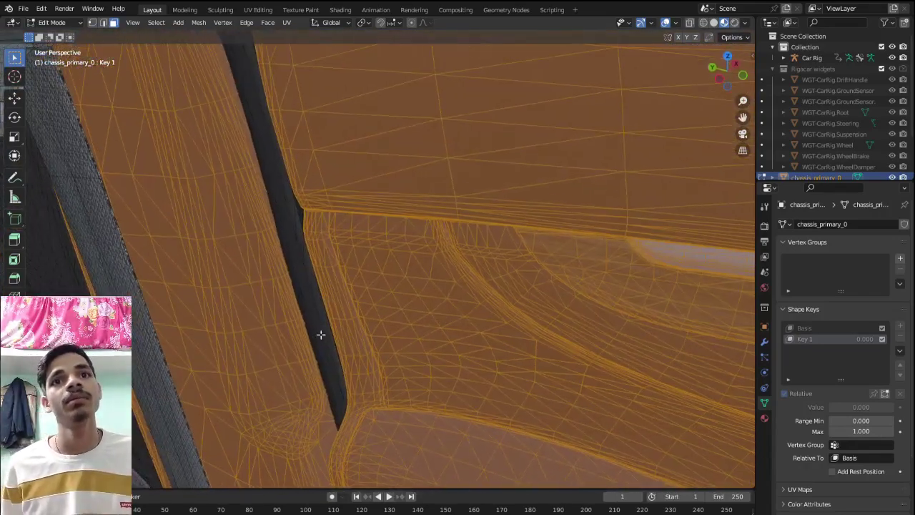
pyautogui.scroll(-3, 326, 335)
pyautogui.scroll(-2, 326, 322)
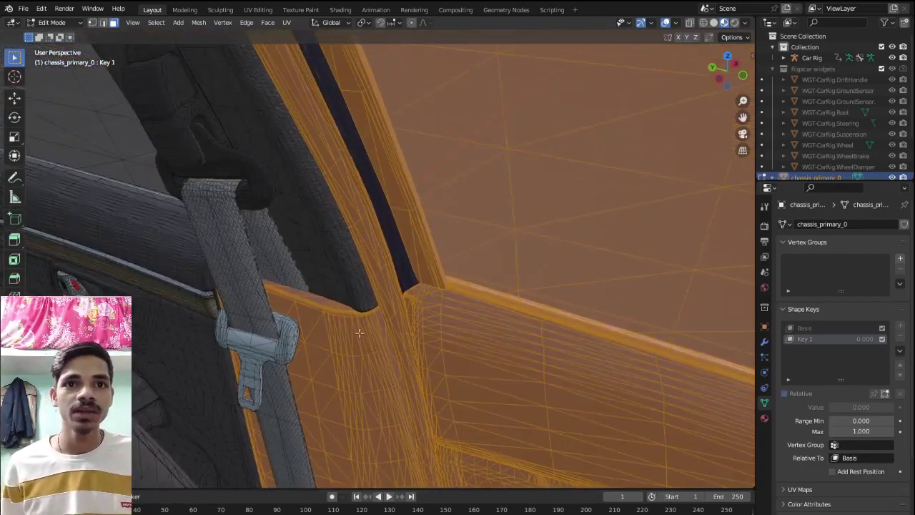
pyautogui.moveTo(360, 333)
pyautogui.mouseDown(button='middle')
pyautogui.moveTo(344, 279)
pyautogui.moveTo(351, 267)
pyautogui.moveTo(416, 264)
pyautogui.moveTo(389, 336)
pyautogui.moveTo(394, 312)
pyautogui.moveTo(373, 228)
pyautogui.moveTo(384, 264)
pyautogui.moveTo(423, 293)
pyautogui.moveTo(433, 317)
pyautogui.moveTo(382, 240)
pyautogui.moveTo(351, 281)
pyautogui.moveTo(361, 259)
pyautogui.moveTo(369, 262)
pyautogui.moveTo(363, 309)
pyautogui.moveTo(311, 190)
pyautogui.moveTo(356, 264)
pyautogui.moveTo(343, 198)
pyautogui.moveTo(527, 198)
pyautogui.moveTo(553, 208)
pyautogui.moveTo(439, 204)
pyautogui.moveTo(368, 238)
pyautogui.moveTo(401, 189)
pyautogui.mouseUp(button='middle')
pyautogui.scroll(-2, 346, 264)
pyautogui.scroll(-3, 443, 341)
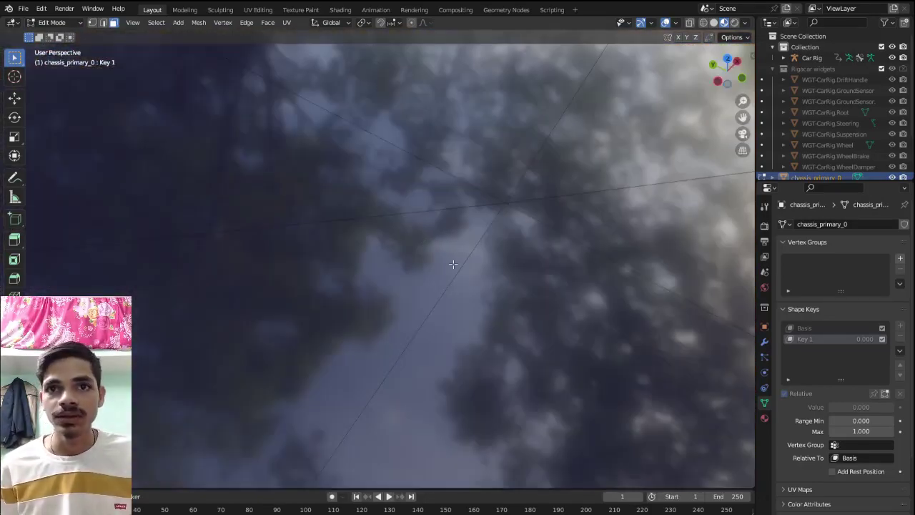
# Select both linked parts of the door's speaker grille, adding them to the door selection
pyautogui.moveTo(455, 271)
pyautogui.mouseDown(button='middle')
pyautogui.moveTo(482, 268)
pyautogui.moveTo(490, 280)
pyautogui.moveTo(432, 252)
pyautogui.mouseUp(button='middle')
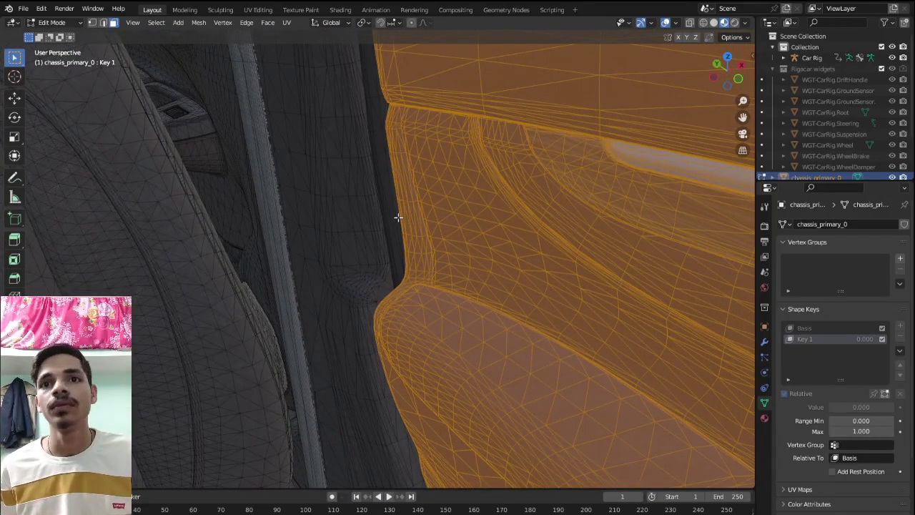
pyautogui.scroll(-3, 400, 220)
pyautogui.moveTo(402, 145)
pyautogui.mouseDown(button='middle')
pyautogui.moveTo(425, 308)
pyautogui.moveTo(408, 296)
pyautogui.moveTo(402, 281)
pyautogui.moveTo(445, 326)
pyautogui.moveTo(438, 294)
pyautogui.moveTo(491, 289)
pyautogui.moveTo(470, 245)
pyautogui.moveTo(511, 260)
pyautogui.mouseUp(button='middle')
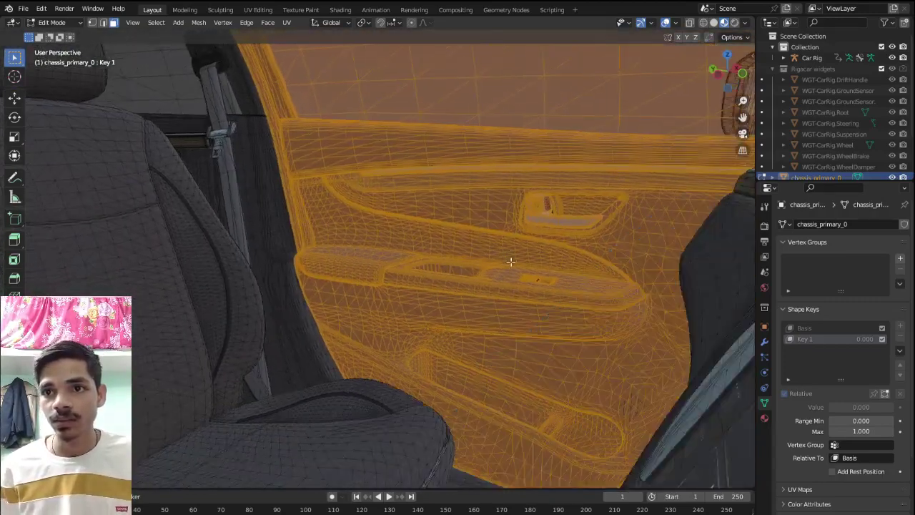
pyautogui.scroll(3, 597, 357)
pyautogui.moveTo(596, 357)
pyautogui.mouseDown(button='middle')
pyautogui.moveTo(434, 303)
pyautogui.moveTo(482, 284)
pyautogui.moveTo(422, 184)
pyautogui.moveTo(661, 340)
pyautogui.mouseUp(button='middle')
pyautogui.scroll(-3, 482, 284)
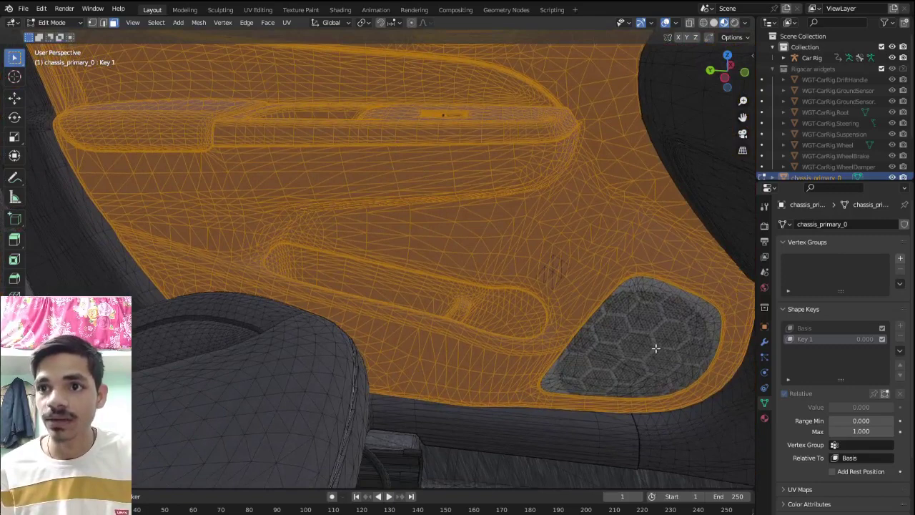
pyautogui.press('l')
pyautogui.press('l')
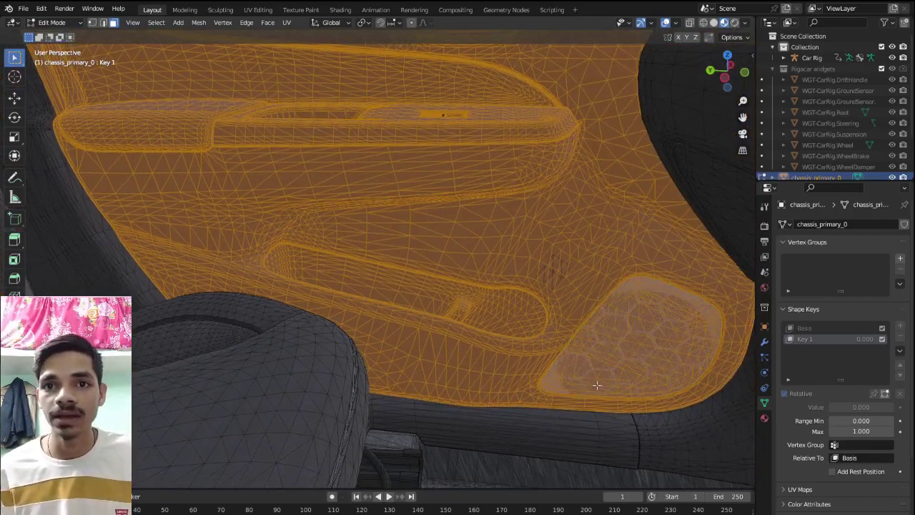
pyautogui.press('l')
pyautogui.press('l')
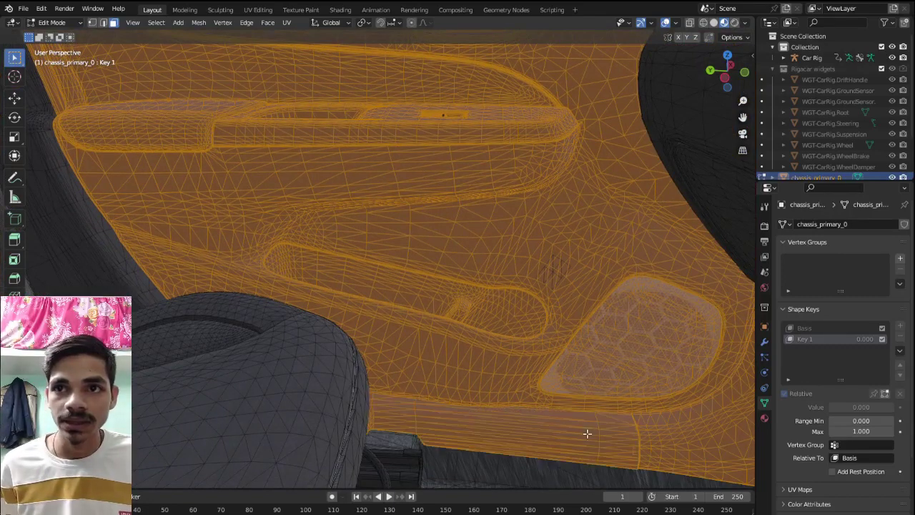
pyautogui.moveTo(545, 420)
pyautogui.mouseDown(button='middle')
pyautogui.moveTo(453, 310)
pyautogui.moveTo(489, 325)
pyautogui.moveTo(498, 344)
pyautogui.moveTo(472, 351)
pyautogui.moveTo(442, 321)
pyautogui.moveTo(459, 368)
pyautogui.moveTo(547, 392)
pyautogui.mouseUp(button='middle')
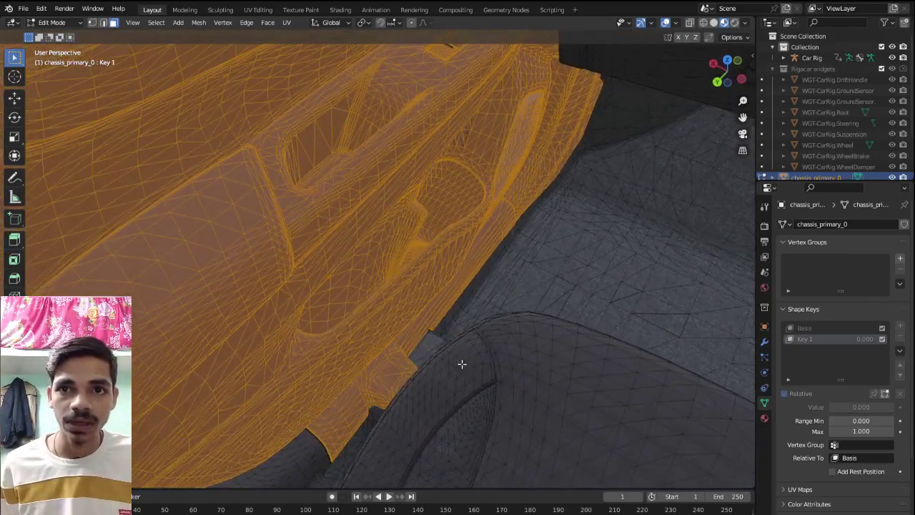
# Add the side mirror to the front door selection
pyautogui.moveTo(461, 364)
pyautogui.mouseDown(button='middle')
pyautogui.moveTo(474, 368)
pyautogui.moveTo(474, 348)
pyautogui.moveTo(431, 370)
pyautogui.mouseUp(button='middle')
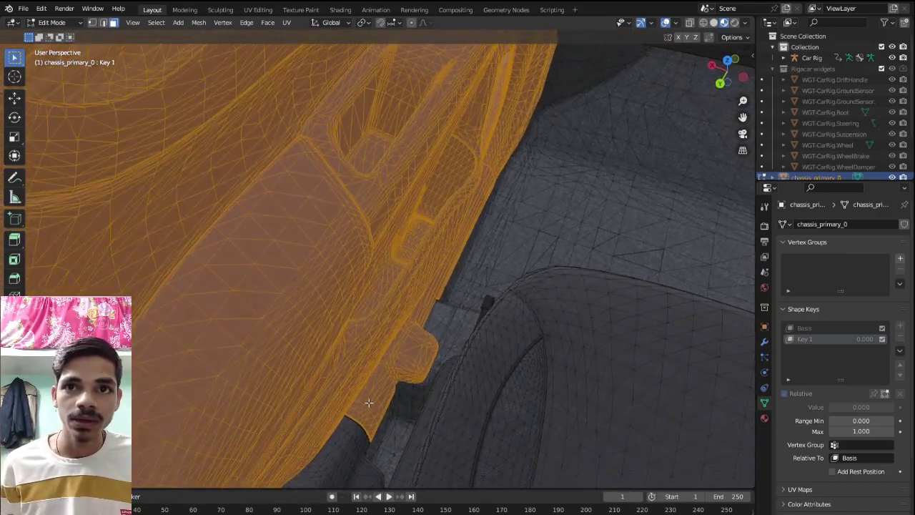
pyautogui.moveTo(369, 402)
pyautogui.mouseDown(button='middle')
pyautogui.moveTo(344, 382)
pyautogui.moveTo(372, 391)
pyautogui.moveTo(451, 380)
pyautogui.moveTo(496, 348)
pyautogui.moveTo(419, 352)
pyautogui.moveTo(417, 311)
pyautogui.moveTo(476, 327)
pyautogui.moveTo(470, 321)
pyautogui.moveTo(476, 353)
pyautogui.moveTo(441, 382)
pyautogui.moveTo(521, 288)
pyautogui.moveTo(531, 245)
pyautogui.mouseUp(button='middle')
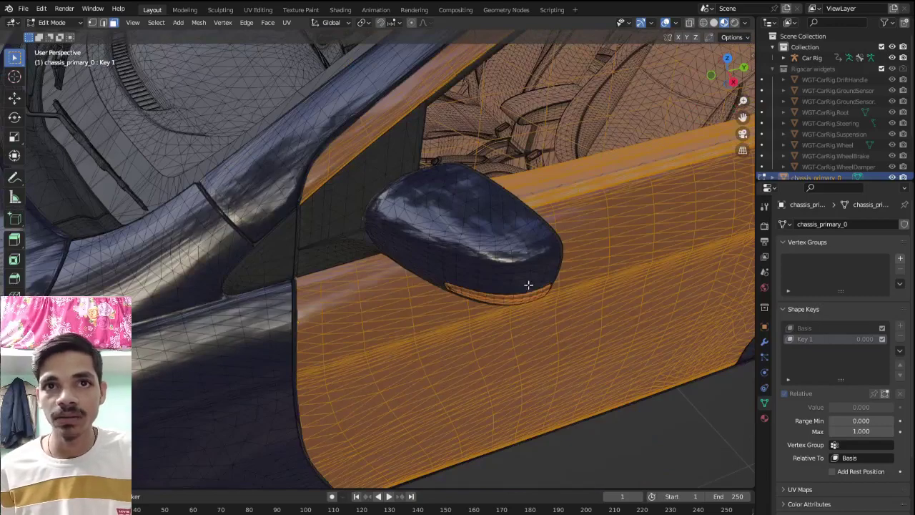
pyautogui.moveTo(486, 300)
pyautogui.mouseDown(button='middle')
pyautogui.moveTo(433, 282)
pyautogui.moveTo(324, 207)
pyautogui.mouseUp(button='middle')
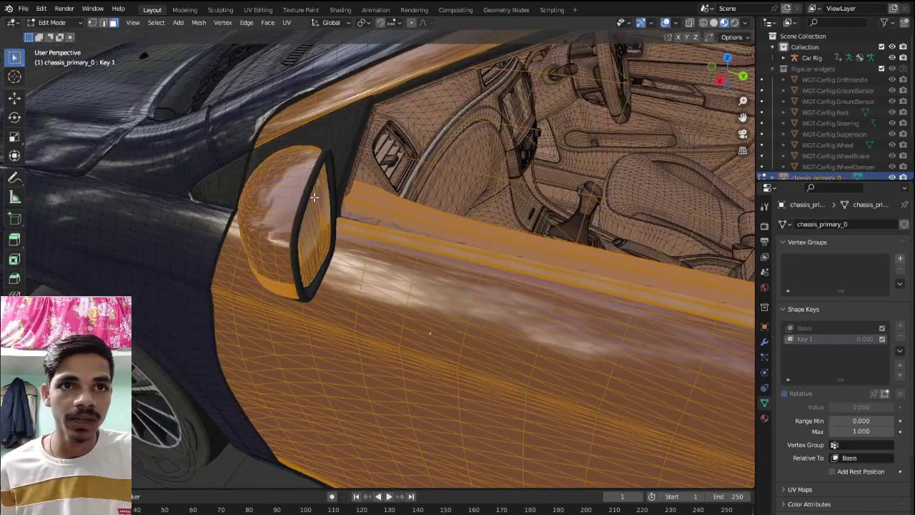
pyautogui.moveTo(314, 197)
pyautogui.mouseDown(button='middle')
pyautogui.moveTo(284, 296)
pyautogui.moveTo(109, 271)
pyautogui.mouseUp(button='middle')
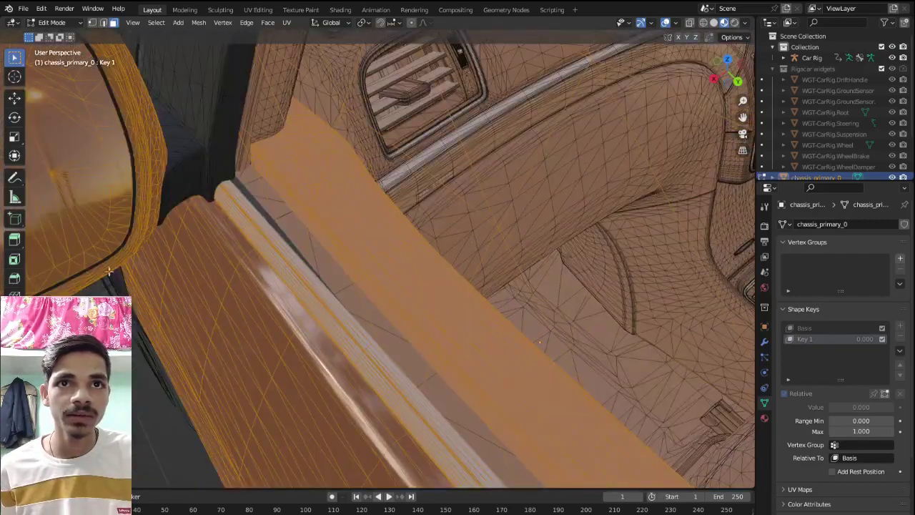
pyautogui.press('l')
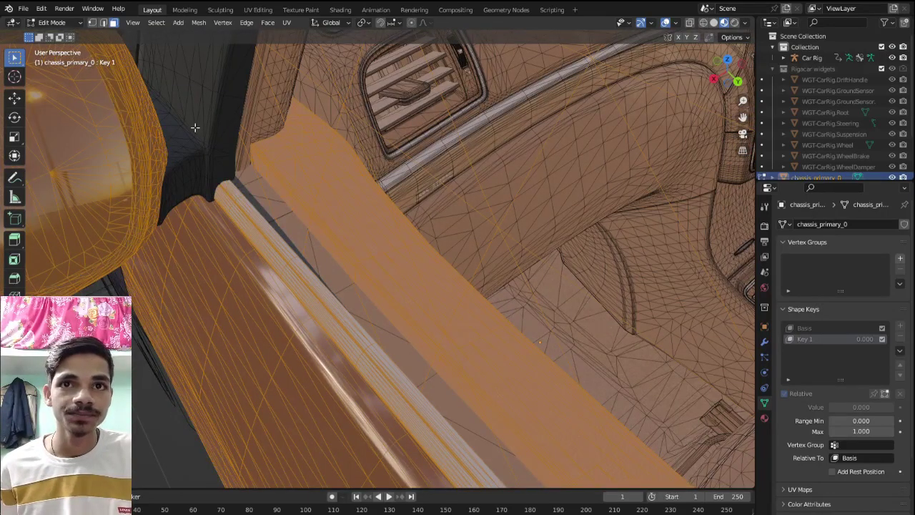
# Check the door's top edge and panel below the mirror, then select the dark strip beside the armrest
pyautogui.moveTo(195, 129); pyautogui.dragTo(276, 152, button='middle')
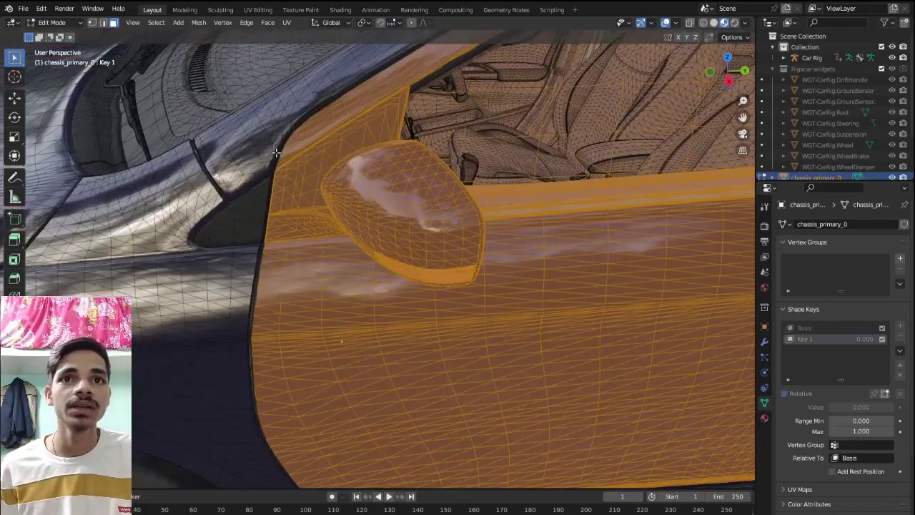
pyautogui.scroll(4, 317, 243)
pyautogui.moveTo(316, 241); pyautogui.dragTo(307, 224, button='middle')
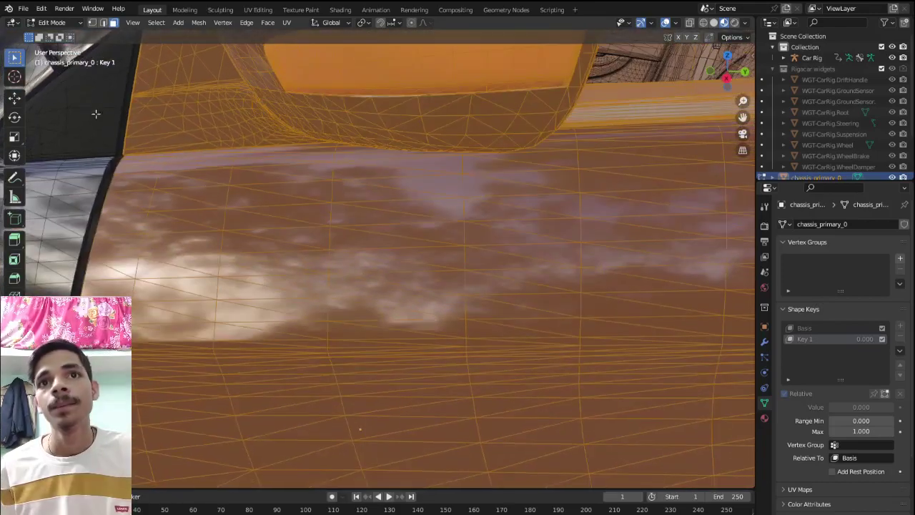
pyautogui.scroll(-4, 230, 181)
pyautogui.moveTo(230, 180); pyautogui.dragTo(162, 186, button='middle')
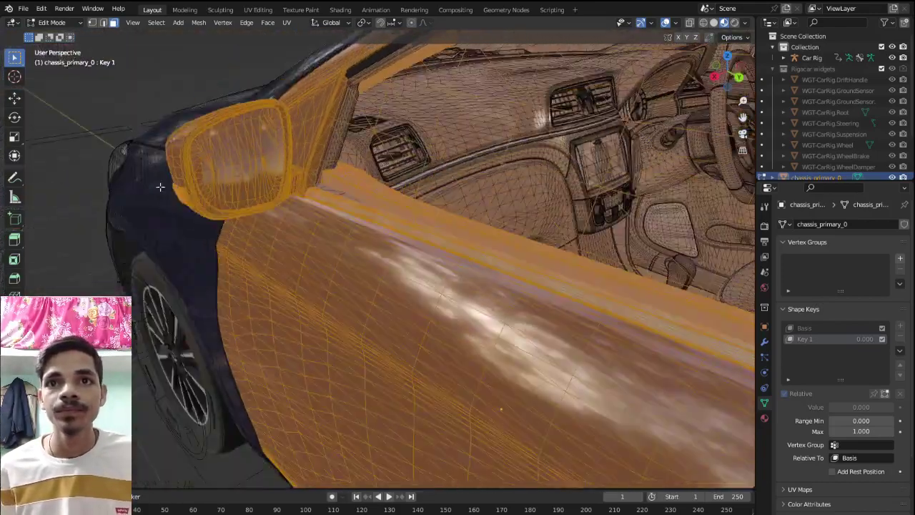
pyautogui.scroll(2, 264, 172)
pyautogui.scroll(-3, 264, 172)
pyautogui.moveTo(264, 172)
pyautogui.mouseDown(button='middle')
pyautogui.moveTo(428, 248)
pyautogui.moveTo(366, 207)
pyautogui.moveTo(424, 208)
pyautogui.moveTo(481, 228)
pyautogui.moveTo(364, 242)
pyautogui.moveTo(337, 270)
pyautogui.moveTo(316, 270)
pyautogui.moveTo(423, 326)
pyautogui.moveTo(363, 324)
pyautogui.mouseUp(button='middle')
pyautogui.scroll(3, 429, 247)
pyautogui.scroll(-2, 480, 227)
pyautogui.scroll(-3, 480, 227)
pyautogui.scroll(2, 481, 228)
pyautogui.scroll(3, 364, 242)
pyautogui.scroll(2, 337, 269)
pyautogui.scroll(2, 315, 270)
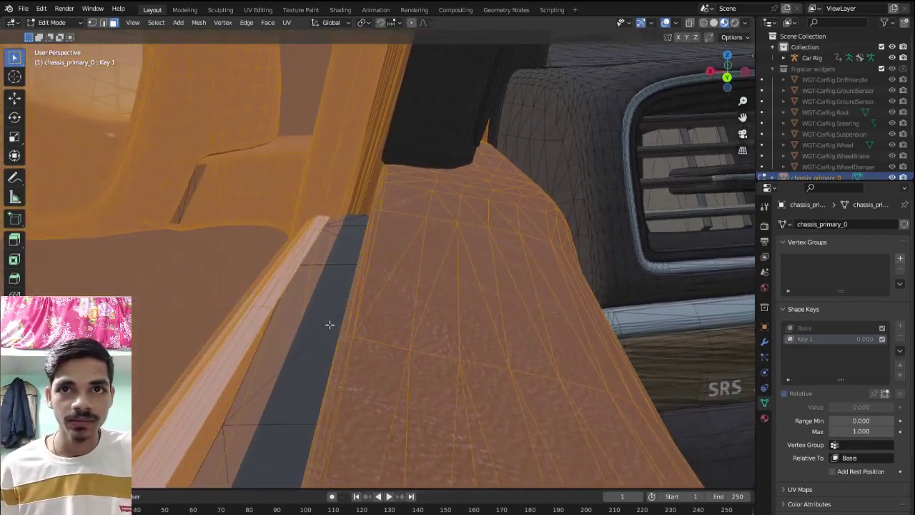
pyautogui.press('f')
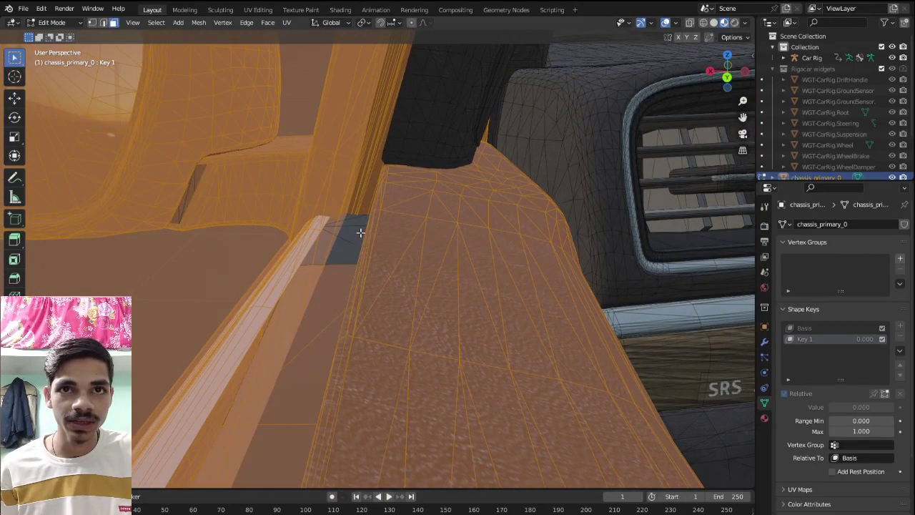
# Add the black panel around the mirror mount and its inner oval to the selection
pyautogui.scroll(-5, 366, 234)
pyautogui.moveTo(366, 234); pyautogui.dragTo(323, 241, button='middle')
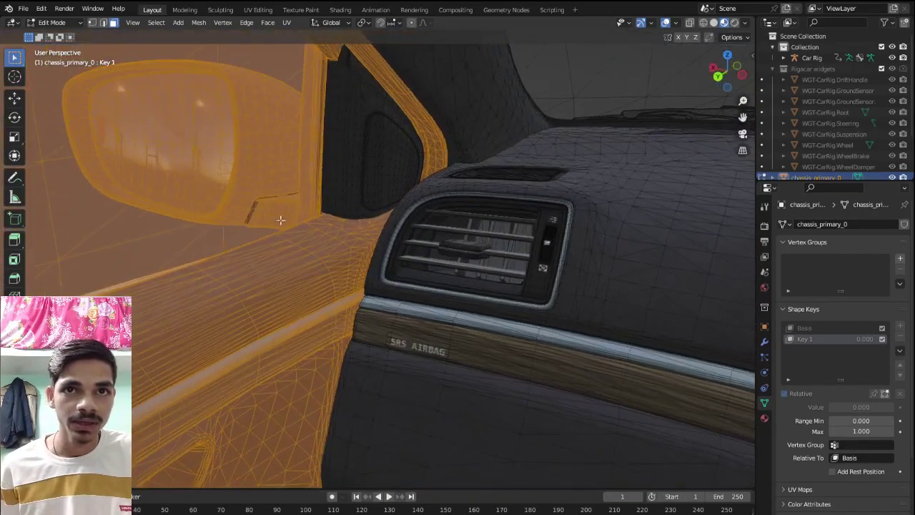
pyautogui.scroll(2, 254, 215)
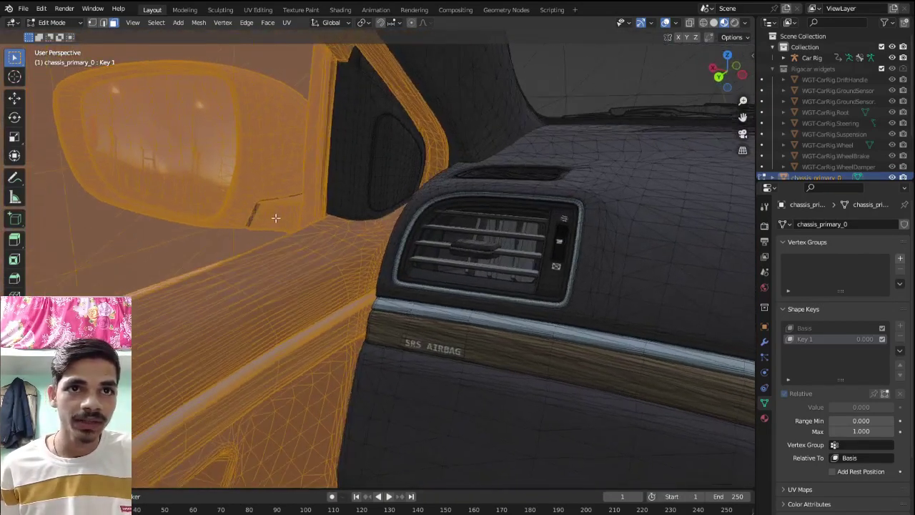
pyautogui.scroll(2, 276, 210)
pyautogui.scroll(3, 300, 221)
pyautogui.scroll(2, 303, 224)
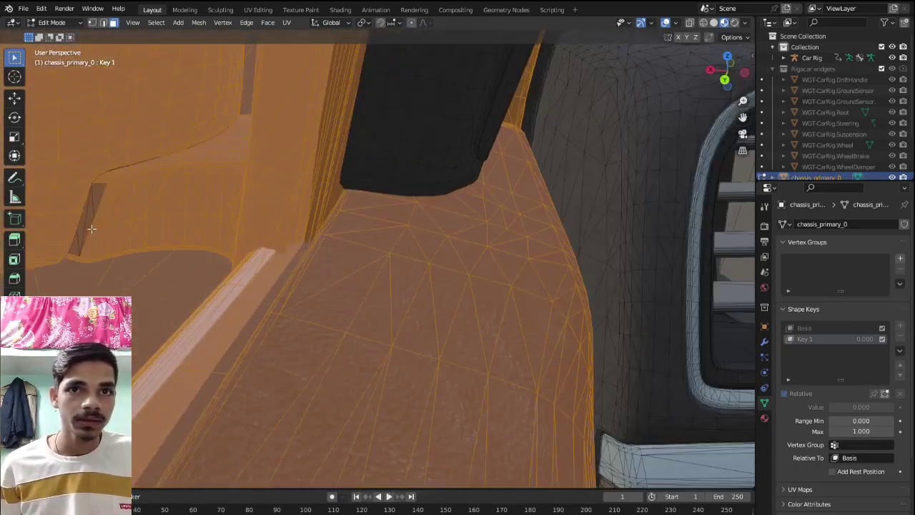
pyautogui.scroll(-3, 106, 215)
pyautogui.scroll(-1, 143, 241)
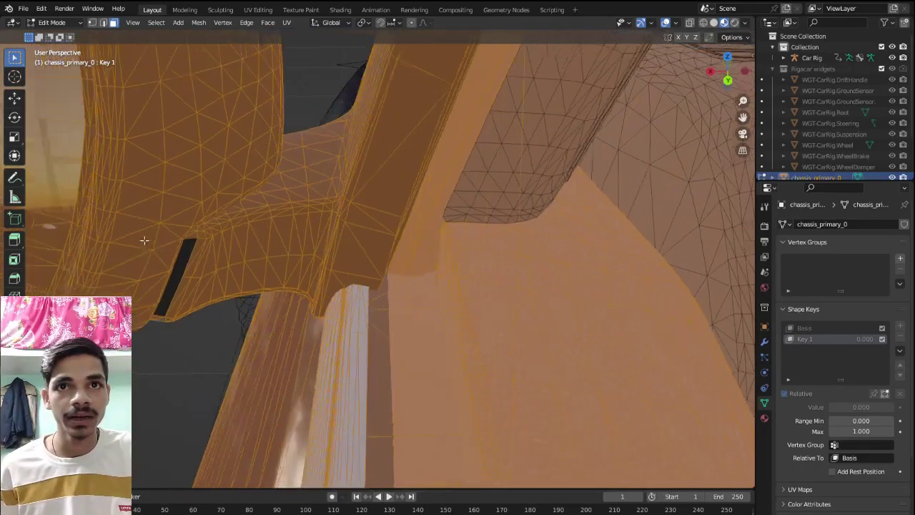
pyautogui.scroll(-2, 378, 207)
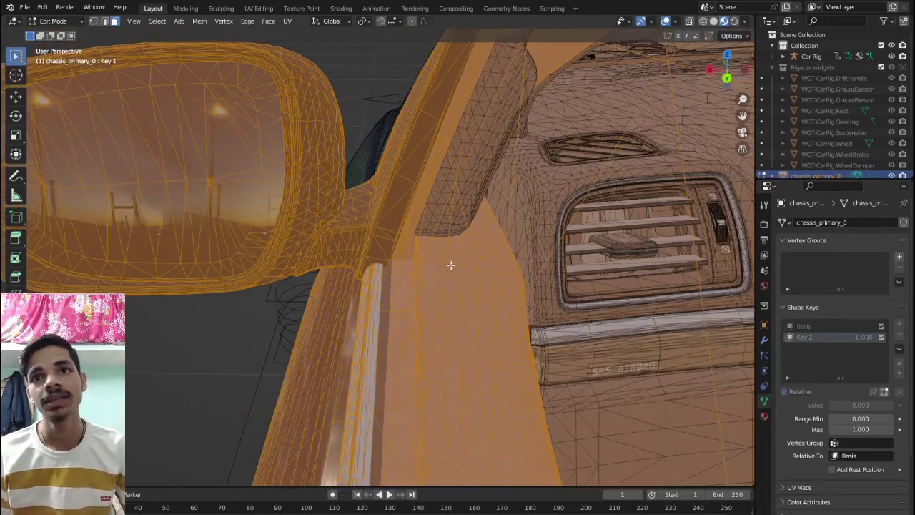
pyautogui.scroll(-3, 451, 265)
pyautogui.moveTo(450, 266); pyautogui.dragTo(403, 241, button='middle')
pyautogui.scroll(3, 403, 241)
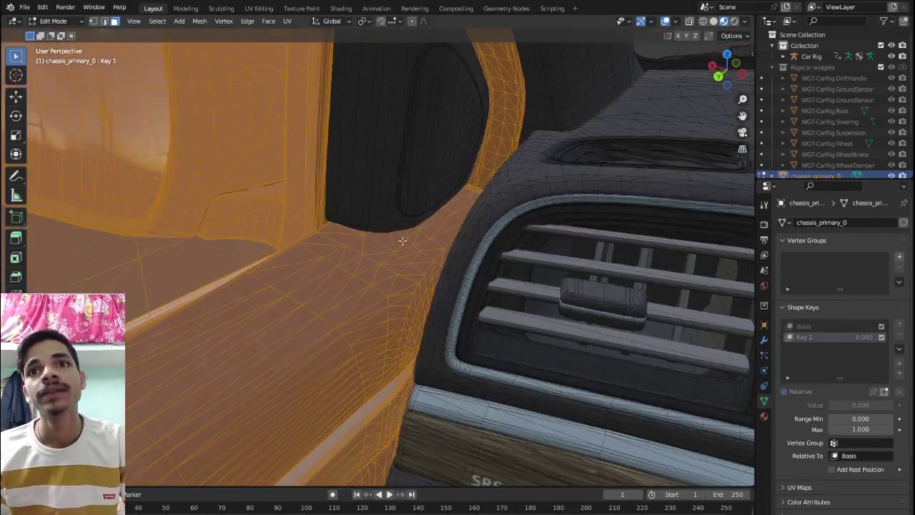
pyautogui.scroll(2, 402, 241)
pyautogui.press('l')
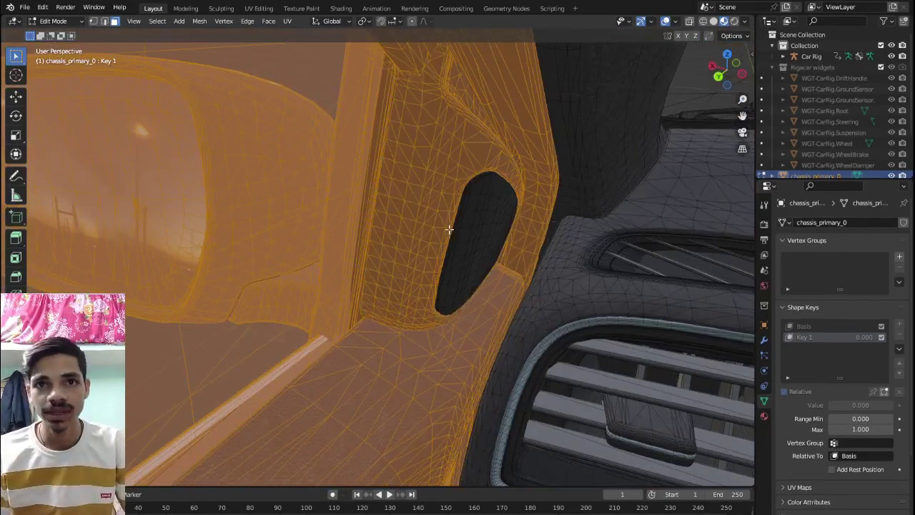
pyautogui.press('l')
# Inspect the door handle buttons, then turn on X-ray to reveal hidden mesh through the body
pyautogui.scroll(-2, 468, 243)
pyautogui.moveTo(465, 249)
pyautogui.mouseDown(button='middle')
pyautogui.moveTo(367, 305)
pyautogui.moveTo(271, 270)
pyautogui.mouseUp(button='middle')
pyautogui.scroll(2, 402, 317)
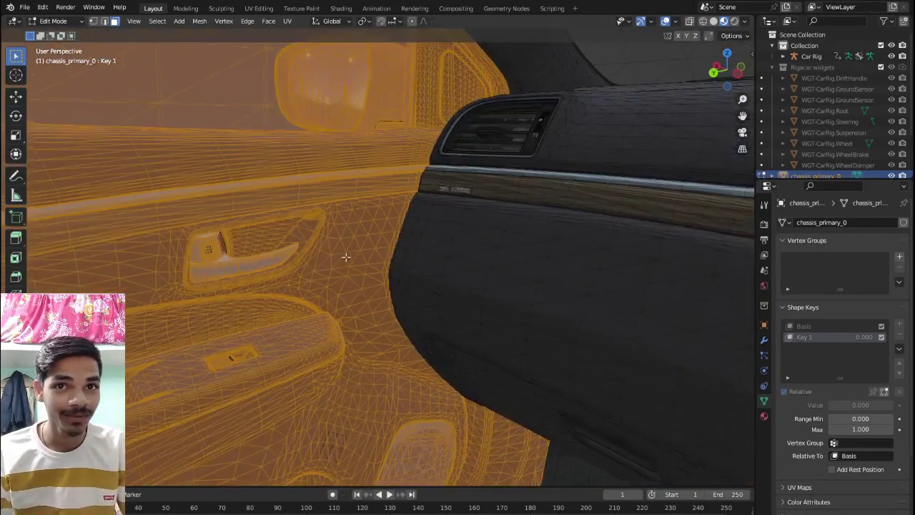
pyautogui.scroll(2, 271, 269)
pyautogui.scroll(3, 347, 270)
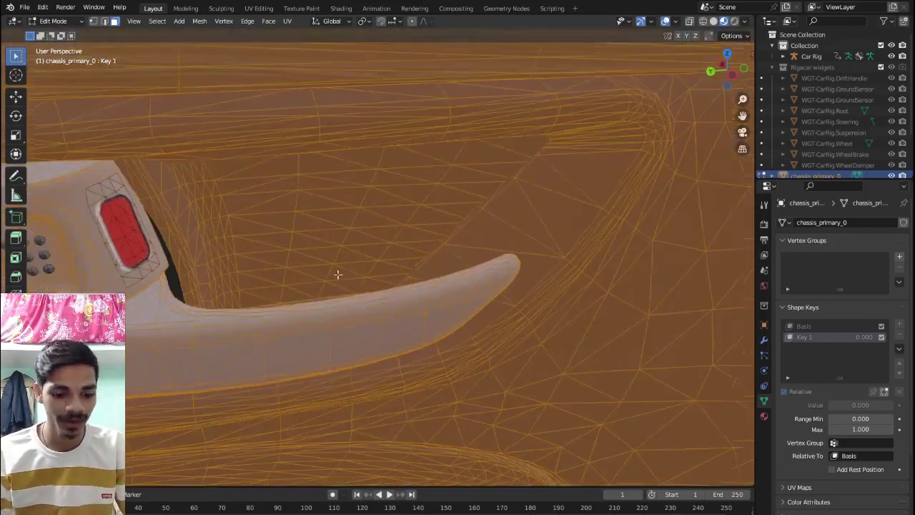
pyautogui.moveTo(337, 272)
pyautogui.keyDown('shift'); pyautogui.mouseDown(button='middle')
pyautogui.moveTo(385, 276)
pyautogui.moveTo(351, 258)
pyautogui.mouseUp(button='middle'); pyautogui.keyUp('shift')
pyautogui.scroll(1, 352, 257)
pyautogui.scroll(-3, 351, 254)
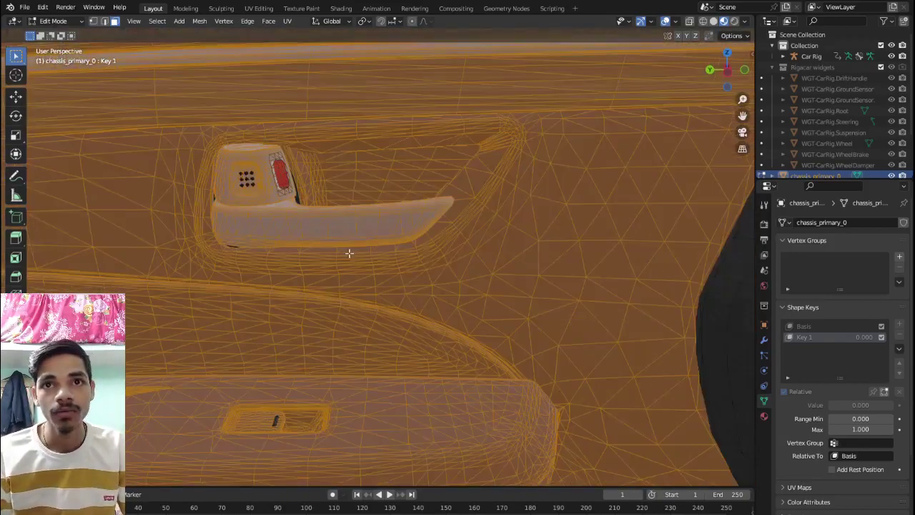
pyautogui.scroll(-2, 372, 250)
pyautogui.hotkey('alt', 'z')
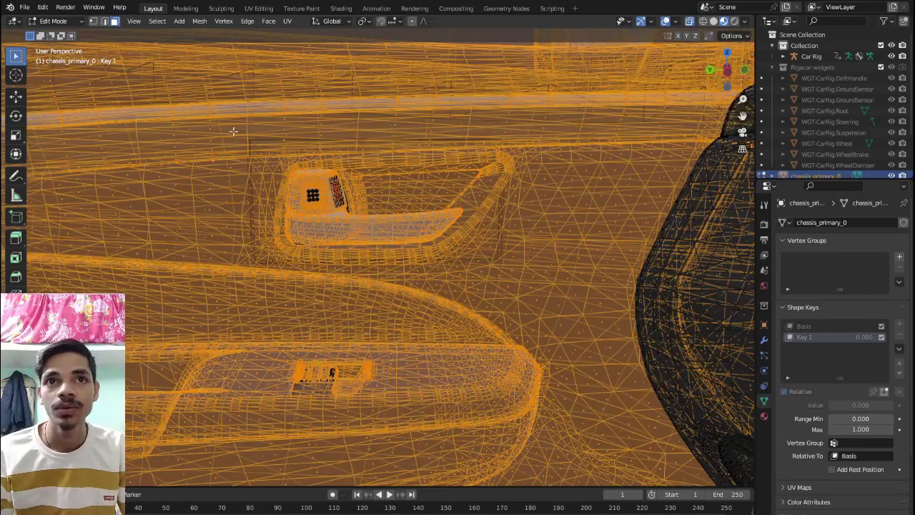
# Box-select the rest of the front door panel to extend the selection
pyautogui.moveTo(233, 132); pyautogui.dragTo(295, 153, button='middle')
pyautogui.scroll(2, 297, 142)
pyautogui.click(200, 22)
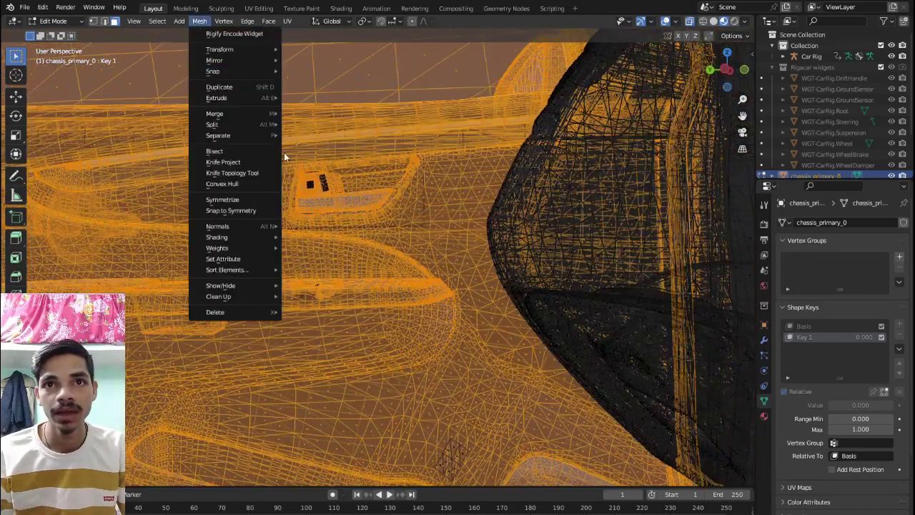
pyautogui.press('Escape')
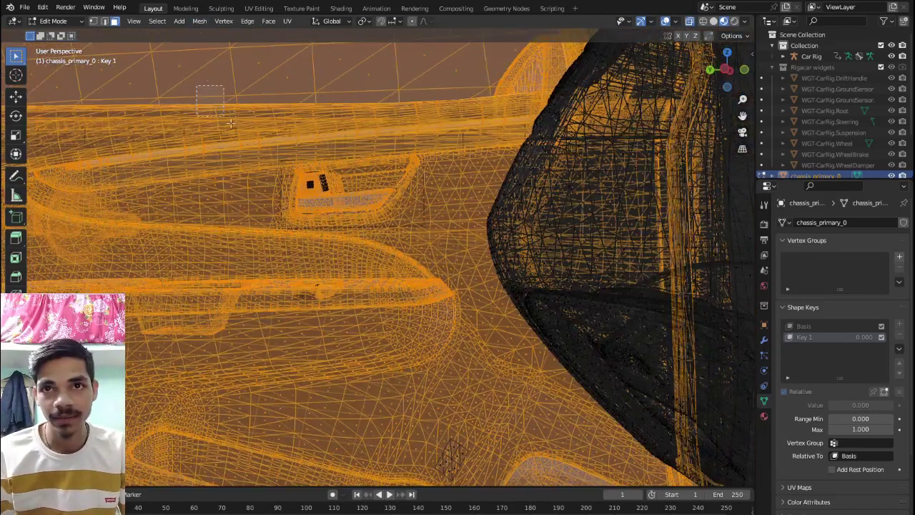
pyautogui.moveTo(230, 123)
pyautogui.mouseDown()
pyautogui.moveTo(394, 244)
pyautogui.moveTo(446, 301)
pyautogui.mouseUp()
# Orbit and zoom around the selected door mesh to inspect its edge seam and inner edge
pyautogui.moveTo(285, 177); pyautogui.dragTo(373, 202, button='middle')
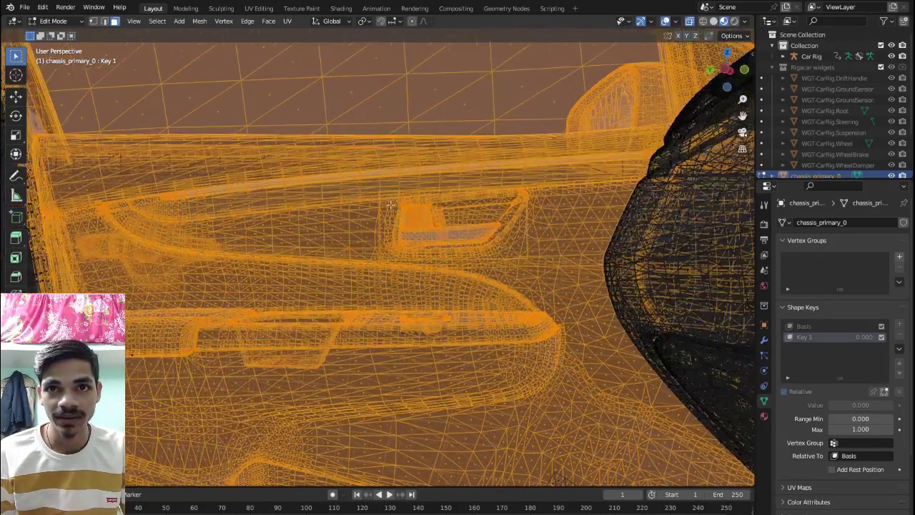
pyautogui.scroll(-4, 346, 165)
pyautogui.scroll(-3, 374, 236)
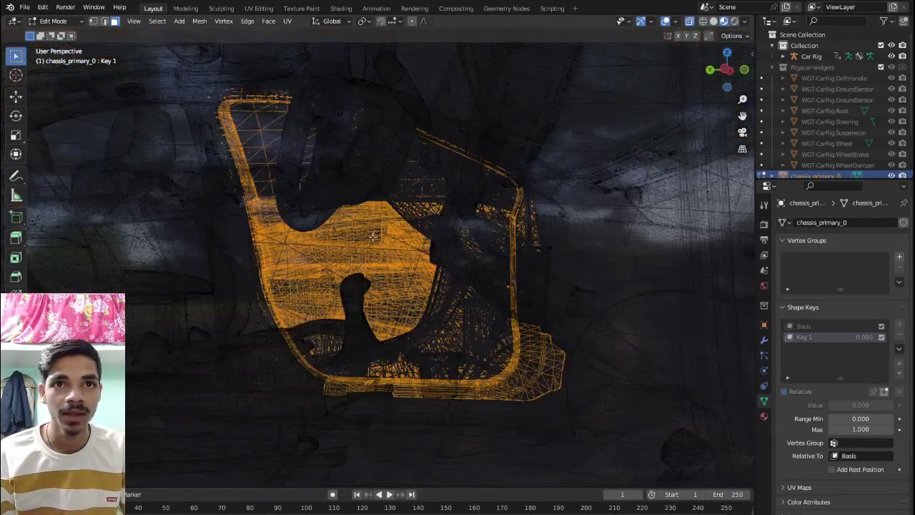
pyautogui.scroll(5, 395, 258)
pyautogui.moveTo(305, 229)
pyautogui.keyDown('shift'); pyautogui.mouseDown(button='middle')
pyautogui.moveTo(373, 244)
pyautogui.moveTo(298, 204)
pyautogui.moveTo(425, 243)
pyautogui.moveTo(401, 221)
pyautogui.moveTo(498, 271)
pyautogui.moveTo(316, 243)
pyautogui.mouseUp(button='middle'); pyautogui.keyUp('shift')
pyautogui.scroll(2, 351, 219)
pyautogui.scroll(3, 350, 222)
pyautogui.scroll(2, 346, 225)
pyautogui.scroll(2, 345, 225)
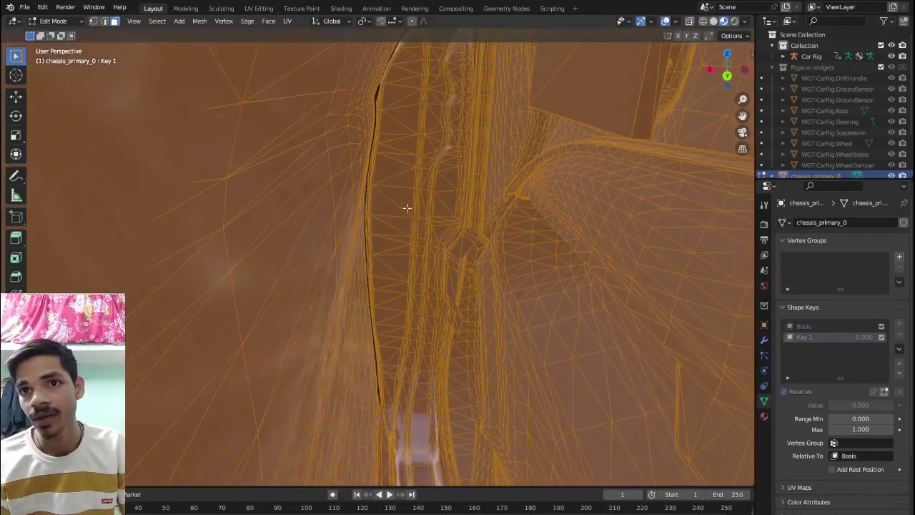
pyautogui.moveTo(407, 207)
pyautogui.mouseDown(button='middle')
pyautogui.moveTo(450, 188)
pyautogui.moveTo(229, 250)
pyautogui.moveTo(73, 251)
pyautogui.mouseUp(button='middle')
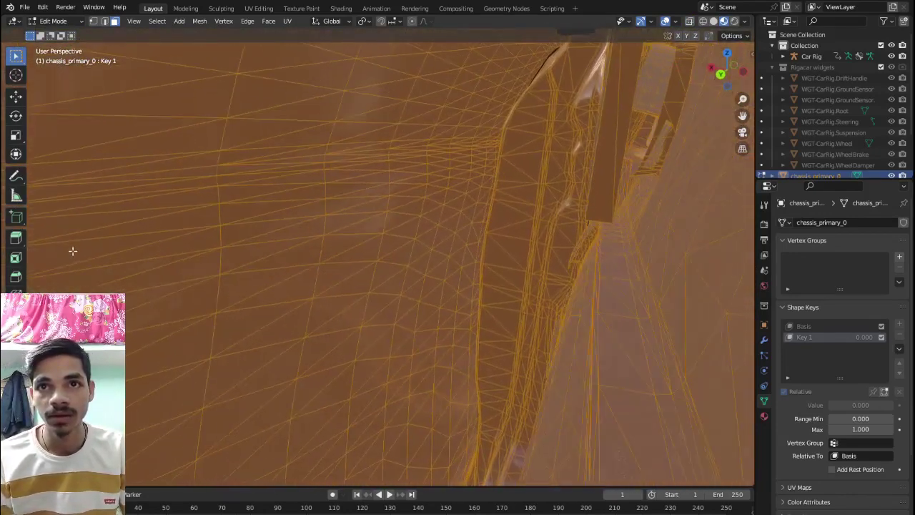
pyautogui.scroll(-3, 513, 233)
pyautogui.moveTo(494, 249); pyautogui.dragTo(517, 247, button='middle')
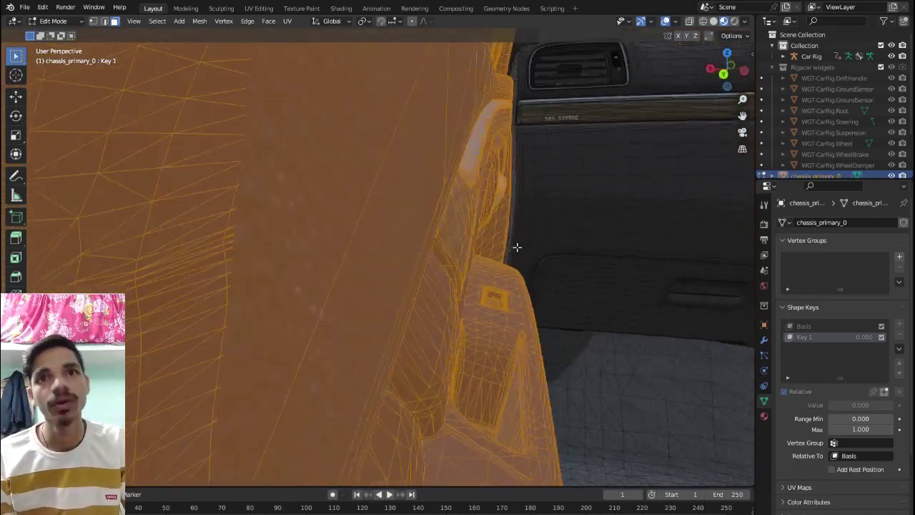
pyautogui.scroll(4, 517, 248)
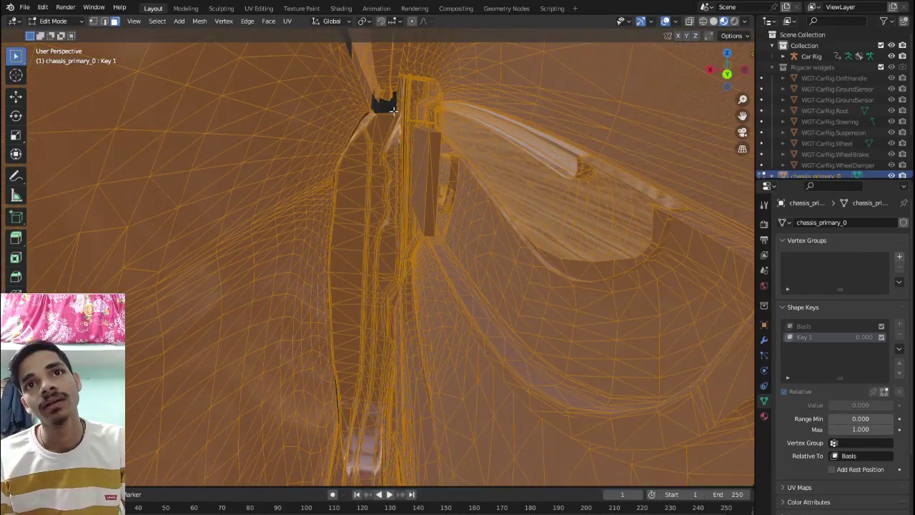
pyautogui.scroll(2, 393, 111)
pyautogui.scroll(1, 392, 109)
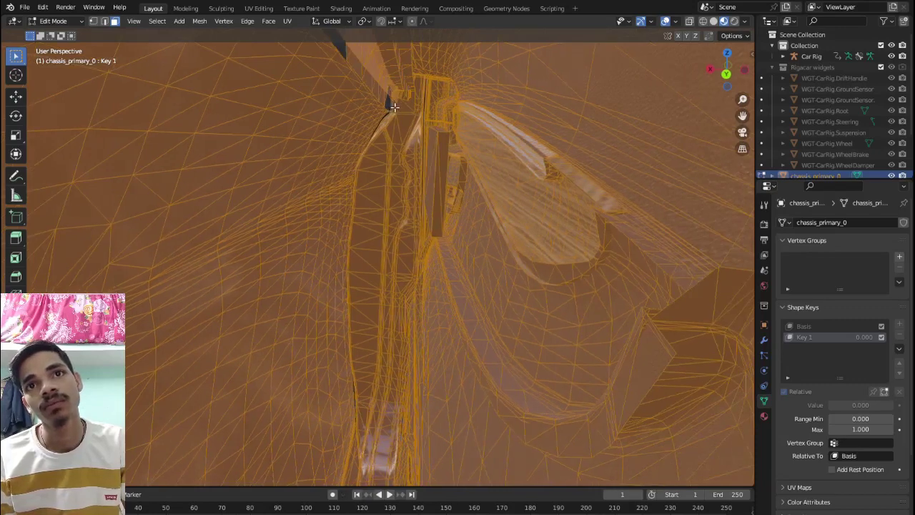
pyautogui.scroll(2, 391, 108)
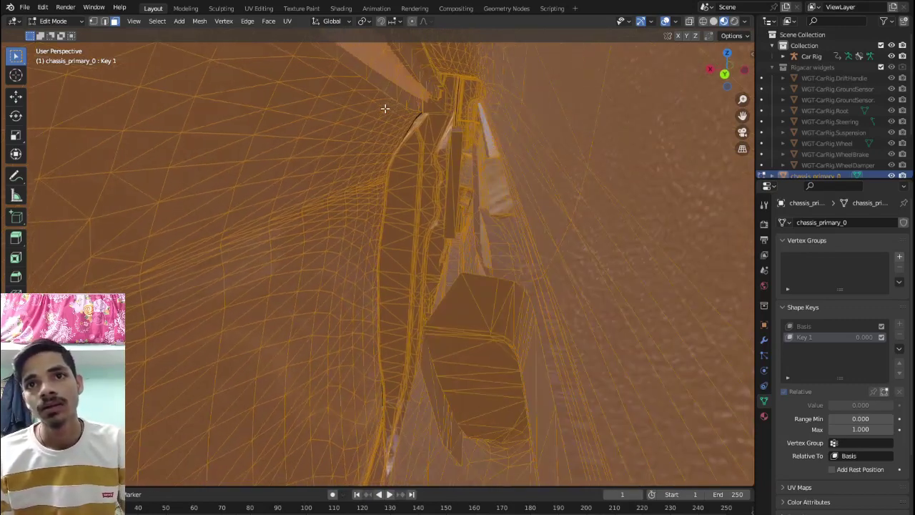
# Check the selection edges against the dashboard, armrest, lower door panel and seat
pyautogui.moveTo(412, 123); pyautogui.dragTo(400, 136, button='middle')
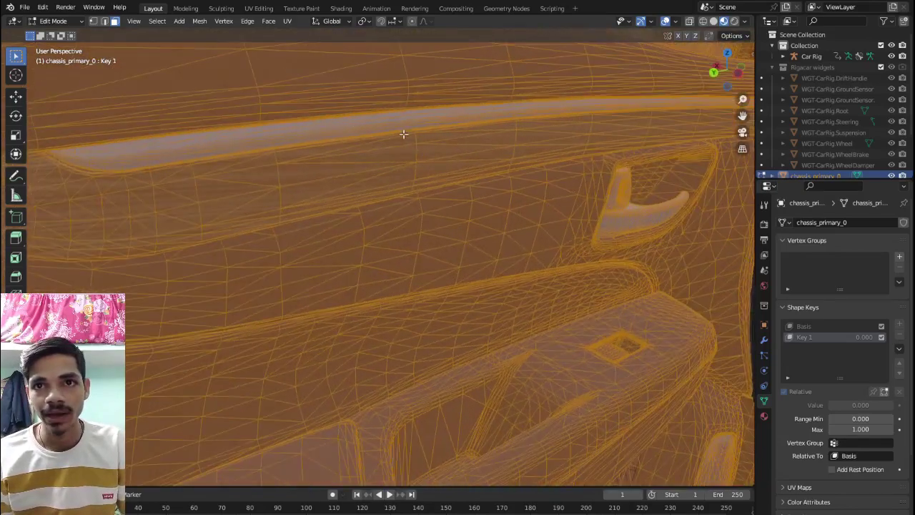
pyautogui.scroll(-2, 322, 186)
pyautogui.scroll(-2, 289, 201)
pyautogui.moveTo(289, 201); pyautogui.dragTo(309, 238, button='middle')
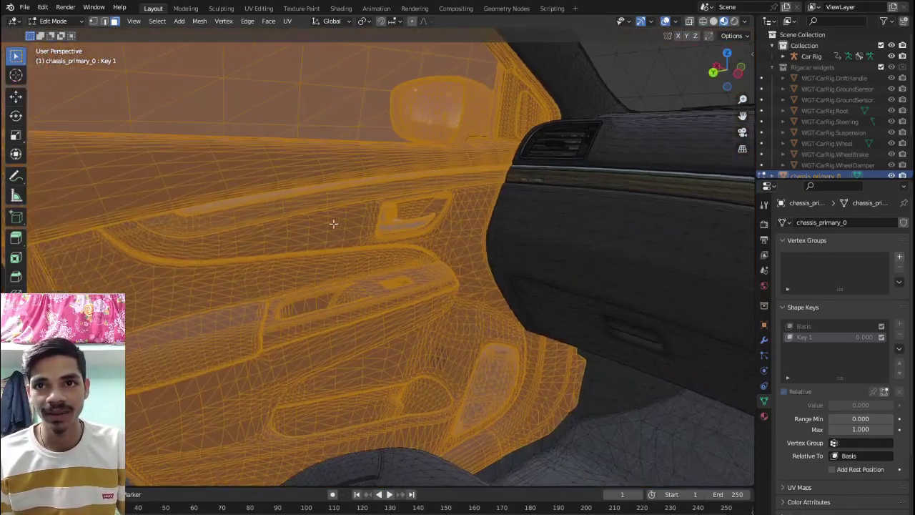
pyautogui.scroll(3, 334, 224)
pyautogui.scroll(2, 425, 228)
pyautogui.scroll(-2, 331, 253)
pyautogui.scroll(1, 363, 253)
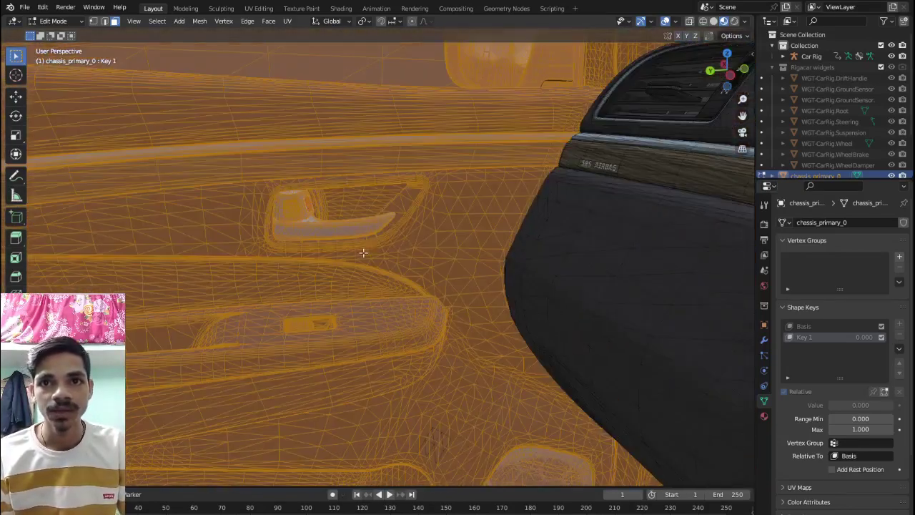
pyautogui.keyDown('shift'); pyautogui.moveTo(363, 252); pyautogui.dragTo(348, 58, button='middle'); pyautogui.keyUp('shift')
pyautogui.scroll(-4, 481, 218)
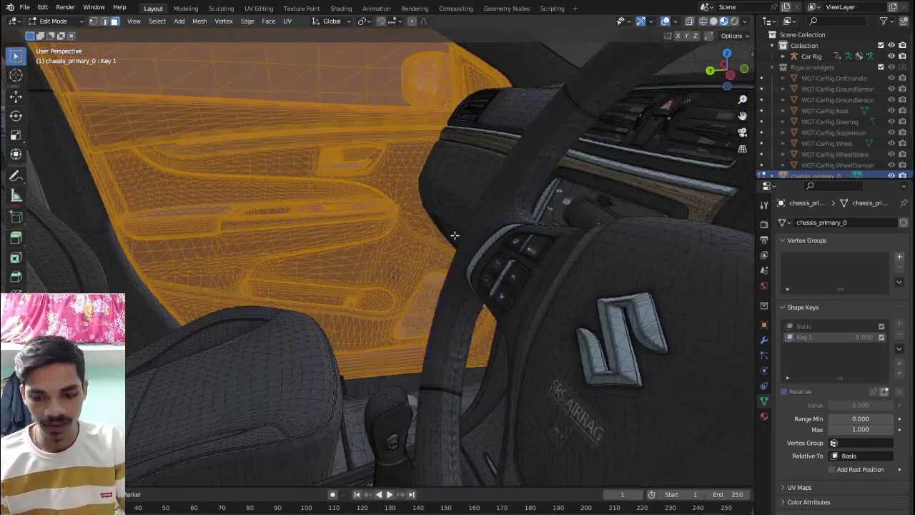
pyautogui.moveTo(453, 236); pyautogui.dragTo(419, 266, button='middle')
pyautogui.scroll(5, 426, 274)
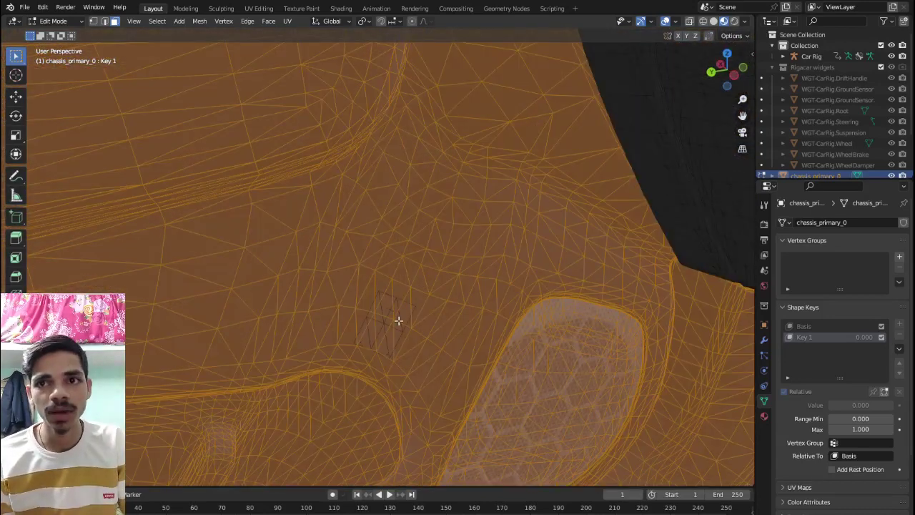
pyautogui.scroll(-3, 389, 316)
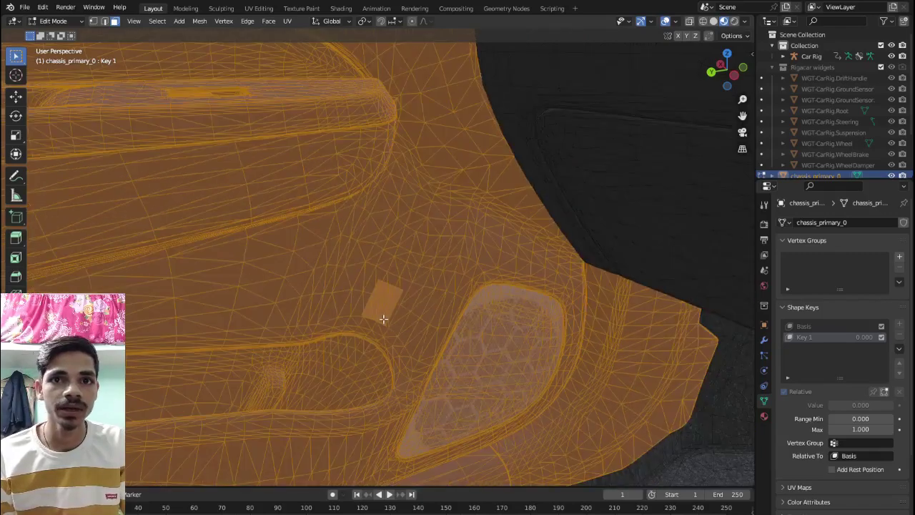
pyautogui.scroll(-3, 382, 307)
pyautogui.moveTo(378, 304)
pyautogui.mouseDown(button='middle')
pyautogui.moveTo(372, 295)
pyautogui.moveTo(456, 231)
pyautogui.moveTo(429, 272)
pyautogui.moveTo(372, 264)
pyautogui.moveTo(446, 276)
pyautogui.moveTo(423, 274)
pyautogui.mouseUp(button='middle')
pyautogui.scroll(3, 421, 304)
pyautogui.scroll(-5, 417, 308)
pyautogui.scroll(4, 411, 309)
pyautogui.scroll(3, 414, 293)
pyautogui.scroll(-2, 372, 265)
pyautogui.scroll(-3, 372, 264)
pyautogui.scroll(3, 376, 264)
# Orbit around the cabin and door pillar to inspect the gap between the moved door and dashboard
pyautogui.scroll(-5, 376, 264)
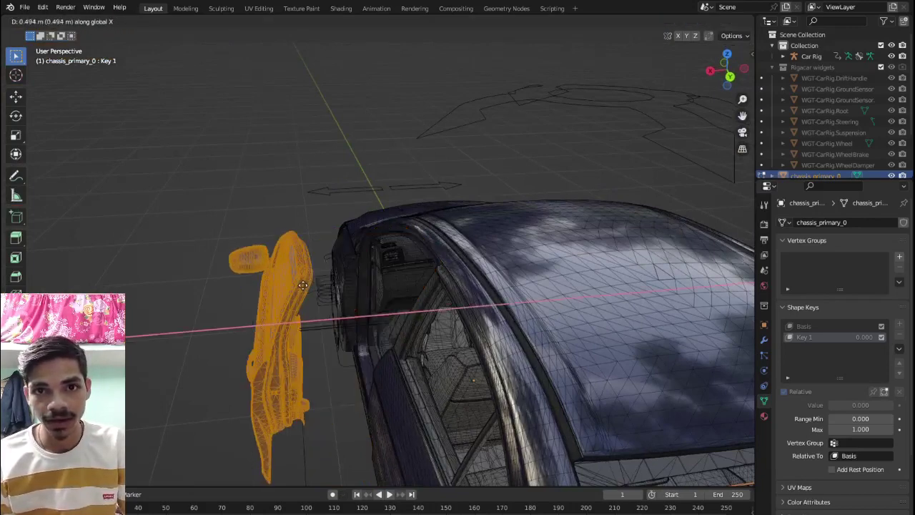
pyautogui.scroll(3, 357, 320)
pyautogui.scroll(3, 377, 322)
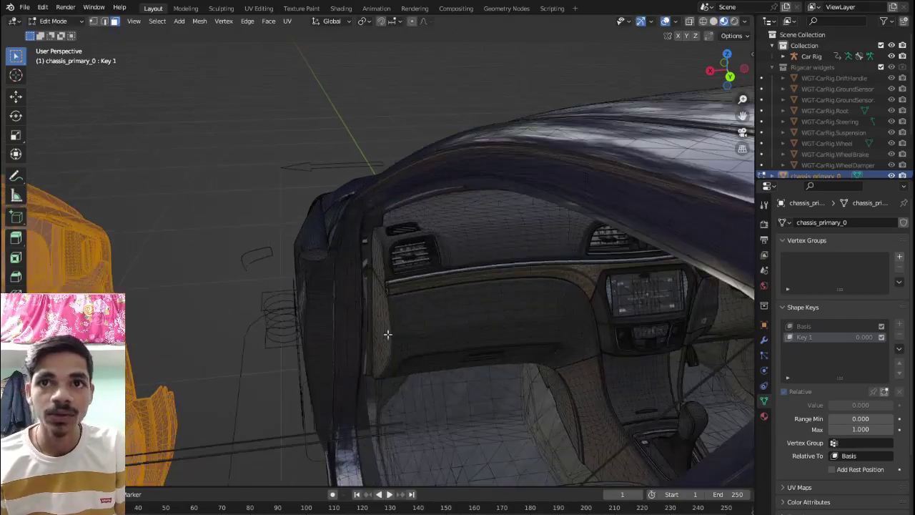
pyautogui.moveTo(358, 329)
pyautogui.mouseDown(button='middle')
pyautogui.moveTo(330, 315)
pyautogui.moveTo(397, 320)
pyautogui.mouseUp(button='middle')
pyautogui.scroll(2, 314, 333)
pyautogui.scroll(2, 331, 317)
pyautogui.scroll(2, 351, 306)
pyautogui.scroll(-2, 281, 238)
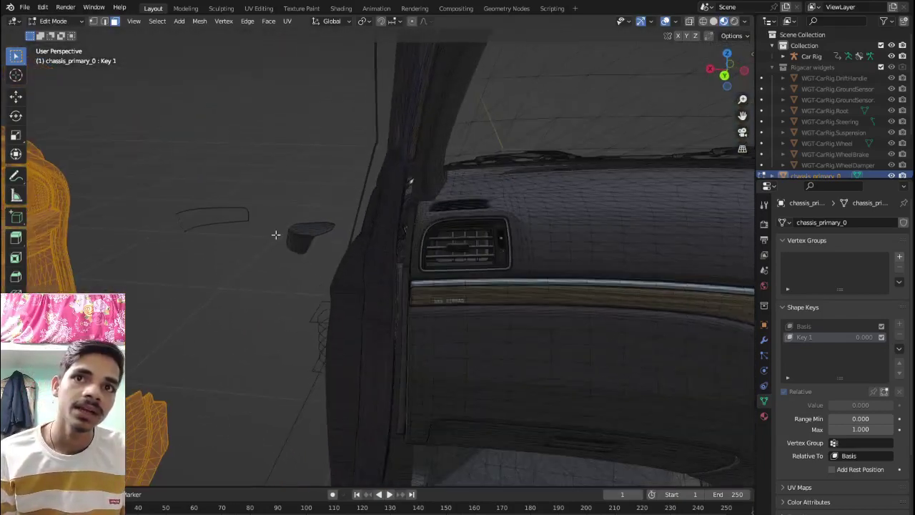
pyautogui.moveTo(330, 207)
pyautogui.mouseDown(button='middle')
pyautogui.moveTo(348, 194)
pyautogui.moveTo(445, 194)
pyautogui.moveTo(527, 241)
pyautogui.moveTo(543, 304)
pyautogui.moveTo(585, 301)
pyautogui.moveTo(616, 256)
pyautogui.mouseUp(button='middle')
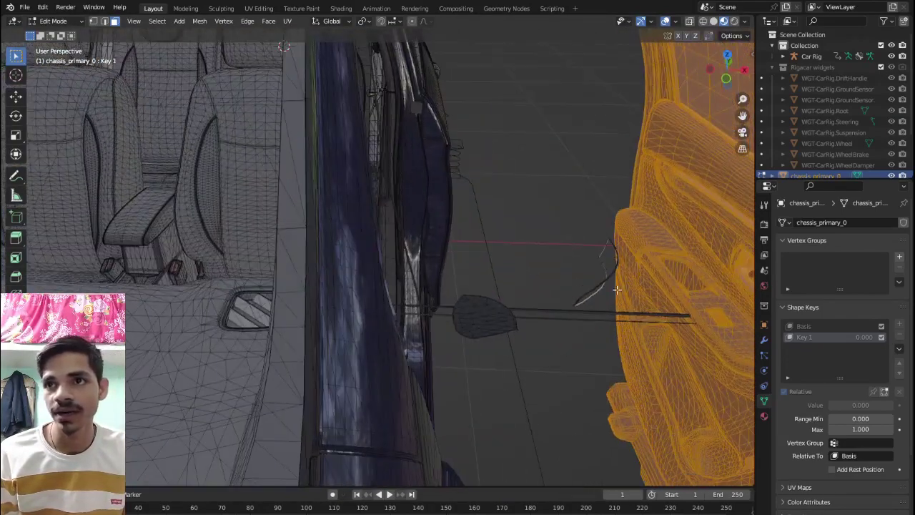
pyautogui.moveTo(617, 289); pyautogui.dragTo(589, 280, button='middle')
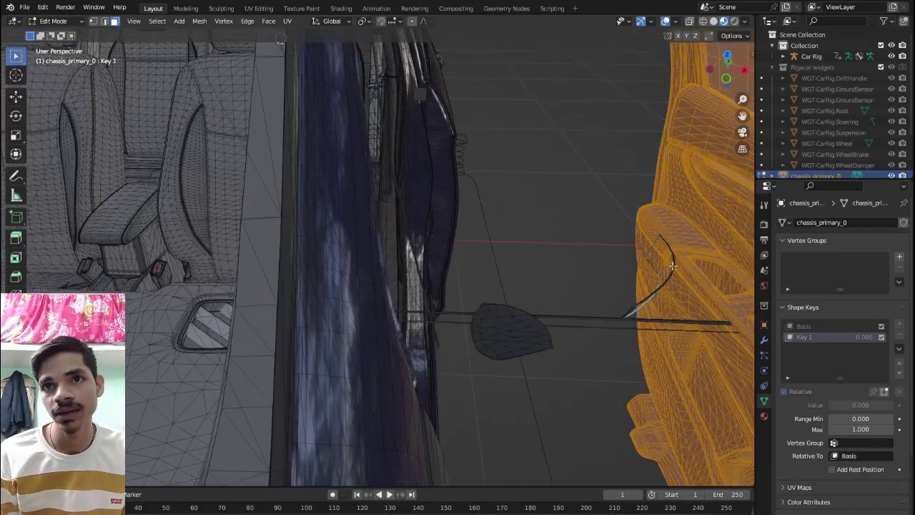
pyautogui.moveTo(672, 265)
pyautogui.mouseDown(button='middle')
pyautogui.moveTo(658, 253)
pyautogui.moveTo(672, 264)
pyautogui.moveTo(633, 262)
pyautogui.moveTo(614, 275)
pyautogui.moveTo(551, 272)
pyautogui.moveTo(417, 234)
pyautogui.mouseUp(button='middle')
pyautogui.scroll(-3, 618, 294)
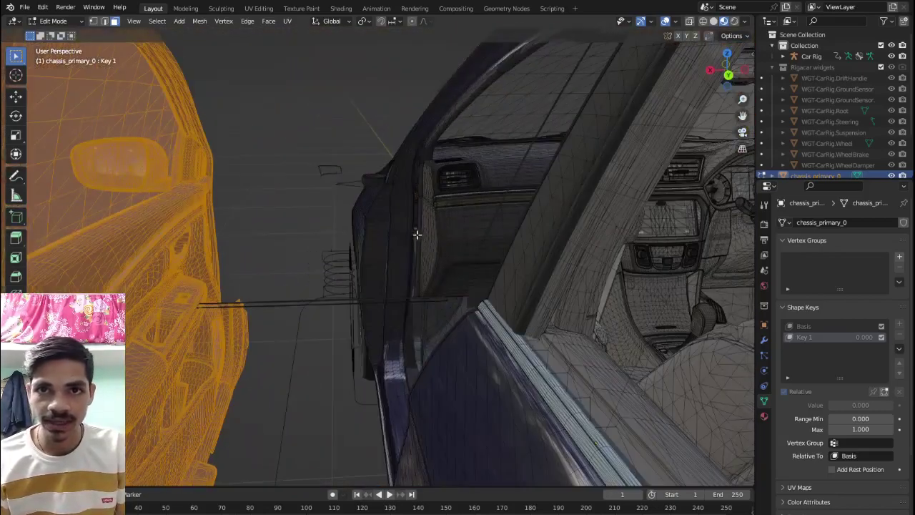
pyautogui.moveTo(435, 274)
pyautogui.mouseDown(button='middle')
pyautogui.moveTo(405, 293)
pyautogui.moveTo(364, 289)
pyautogui.moveTo(381, 333)
pyautogui.moveTo(407, 254)
pyautogui.moveTo(322, 272)
pyautogui.moveTo(228, 317)
pyautogui.mouseUp(button='middle')
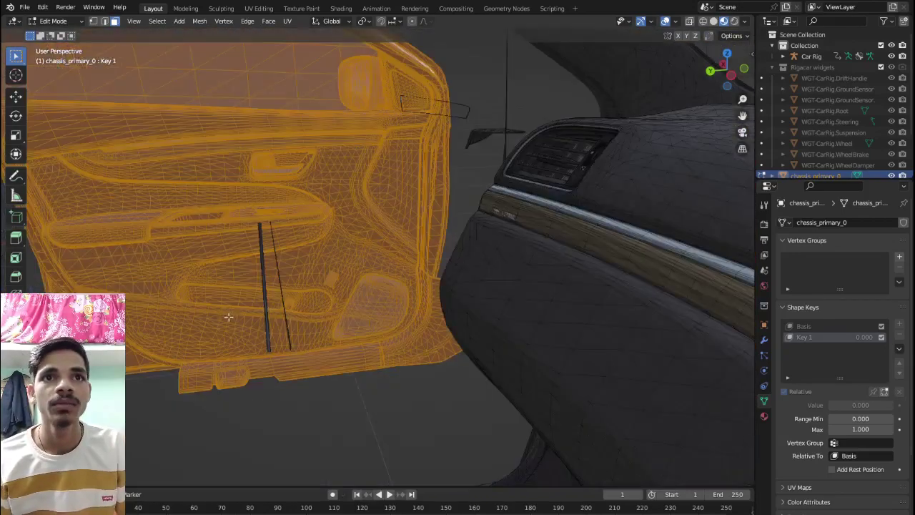
pyautogui.scroll(-2, 185, 314)
pyautogui.scroll(-1, 143, 313)
pyautogui.scroll(-1, 130, 308)
pyautogui.scroll(-1, 139, 297)
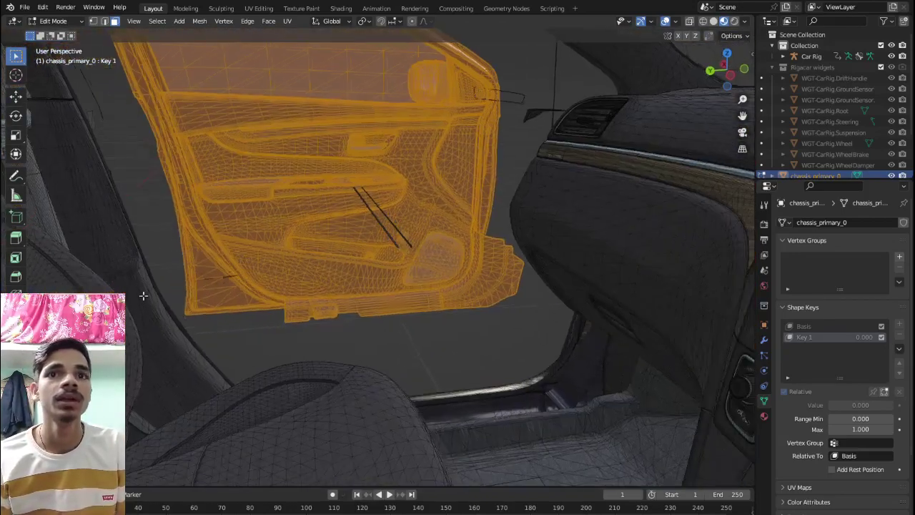
pyautogui.moveTo(143, 295); pyautogui.dragTo(232, 261, button='middle')
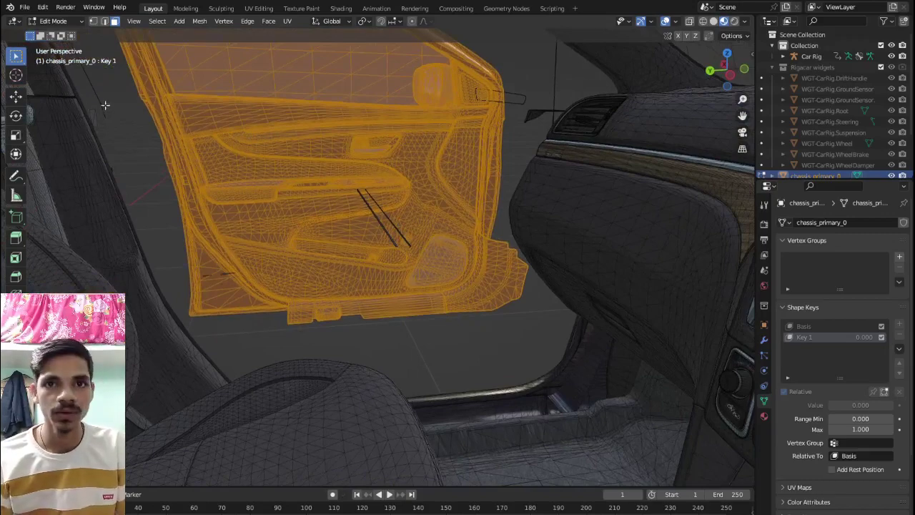
pyautogui.scroll(3, 353, 209)
pyautogui.scroll(2, 257, 190)
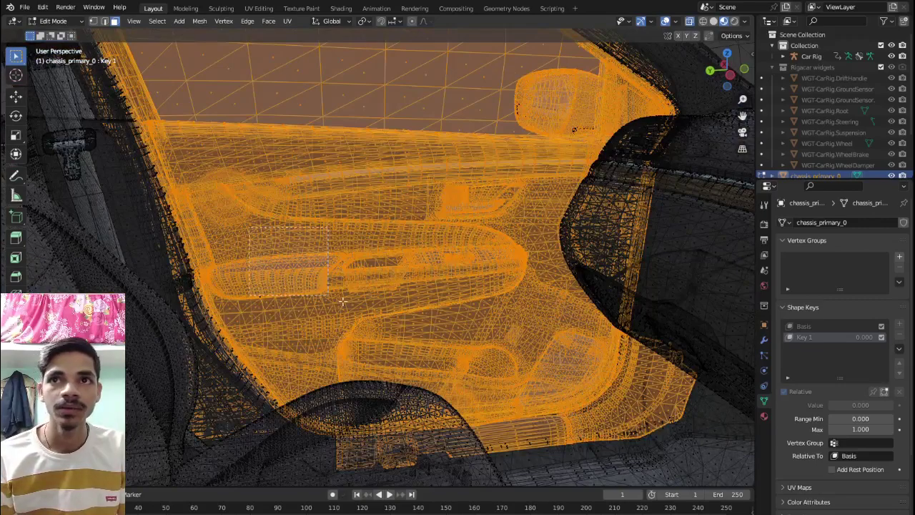
pyautogui.moveTo(508, 231); pyautogui.dragTo(580, 300, button='middle')
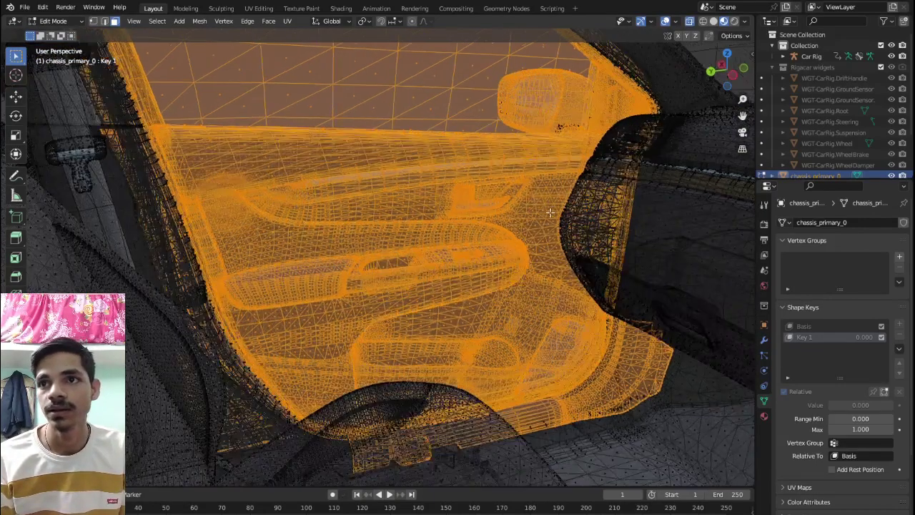
pyautogui.scroll(-5, 581, 300)
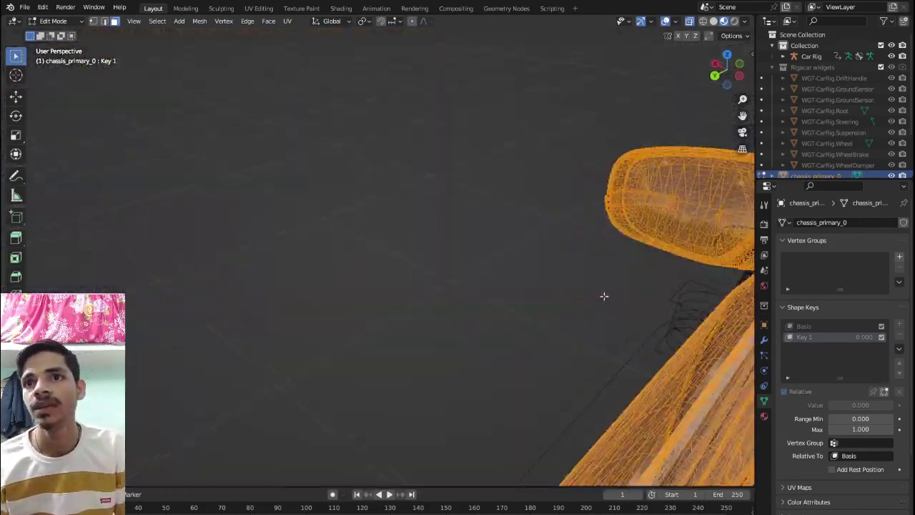
pyautogui.moveTo(636, 270)
pyautogui.keyDown('shift'); pyautogui.mouseDown(button='middle')
pyautogui.moveTo(386, 245)
pyautogui.moveTo(378, 131)
pyautogui.mouseUp(button='middle'); pyautogui.keyUp('shift')
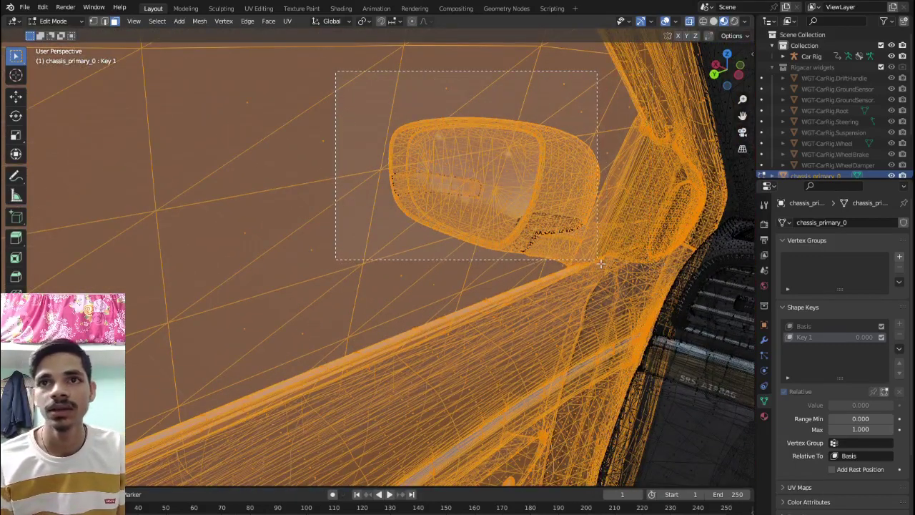
pyautogui.moveTo(585, 257)
pyautogui.mouseDown(button='middle')
pyautogui.moveTo(464, 233)
pyautogui.moveTo(517, 247)
pyautogui.mouseUp(button='middle')
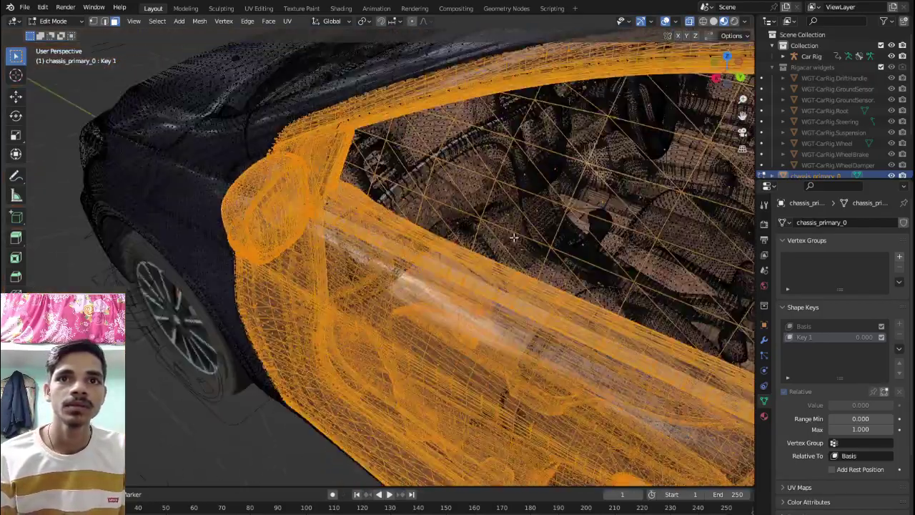
pyautogui.moveTo(439, 264)
pyautogui.mouseDown(button='middle')
pyautogui.moveTo(348, 317)
pyautogui.moveTo(224, 280)
pyautogui.mouseUp(button='middle')
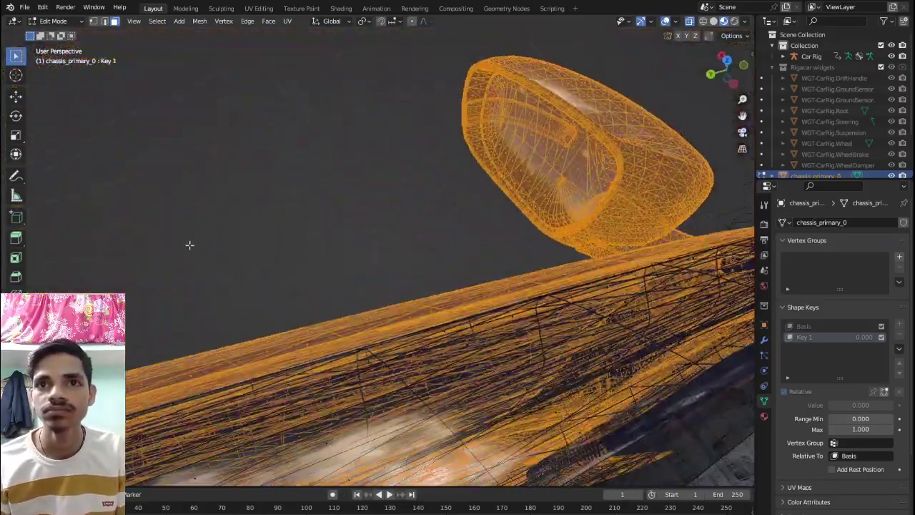
pyautogui.moveTo(189, 244)
pyautogui.mouseDown(button='middle')
pyautogui.moveTo(169, 214)
pyautogui.moveTo(286, 231)
pyautogui.moveTo(393, 184)
pyautogui.moveTo(418, 194)
pyautogui.mouseUp(button='middle')
pyautogui.moveTo(297, 275)
pyautogui.mouseDown(button='middle')
pyautogui.moveTo(374, 161)
pyautogui.moveTo(266, 140)
pyautogui.mouseUp(button='middle')
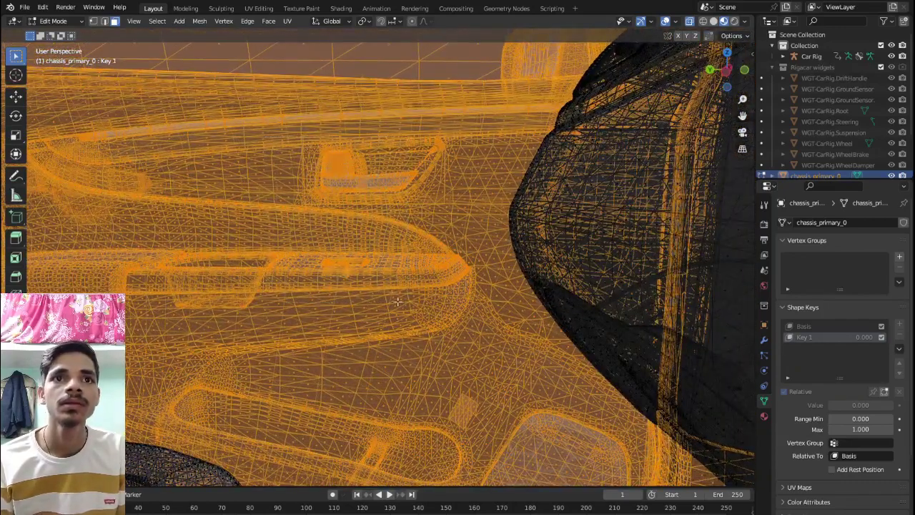
pyautogui.moveTo(397, 302)
pyautogui.mouseDown(button='middle')
pyautogui.moveTo(451, 310)
pyautogui.moveTo(378, 204)
pyautogui.moveTo(369, 288)
pyautogui.moveTo(331, 248)
pyautogui.moveTo(404, 289)
pyautogui.mouseUp(button='middle')
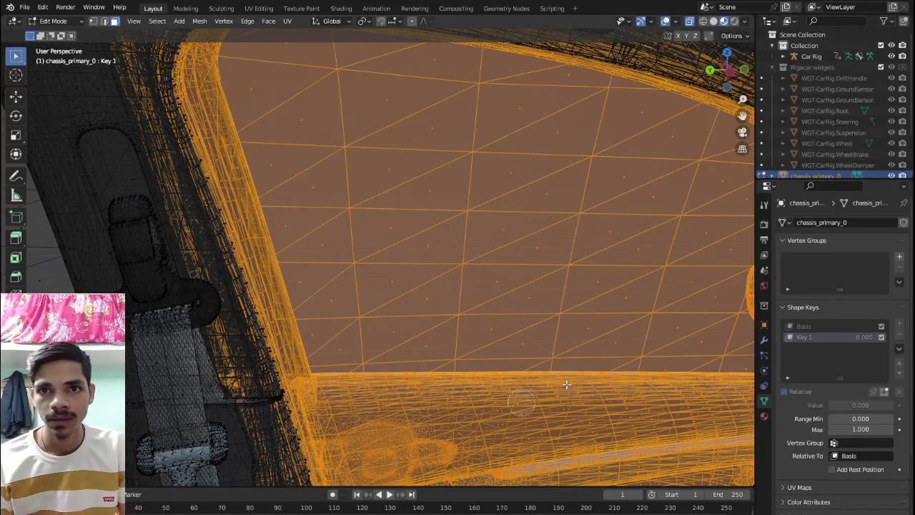
pyautogui.scroll(-5, 535, 366)
pyautogui.moveTo(535, 366)
pyautogui.mouseDown(button='middle')
pyautogui.moveTo(503, 327)
pyautogui.moveTo(478, 265)
pyautogui.moveTo(495, 292)
pyautogui.mouseUp(button='middle')
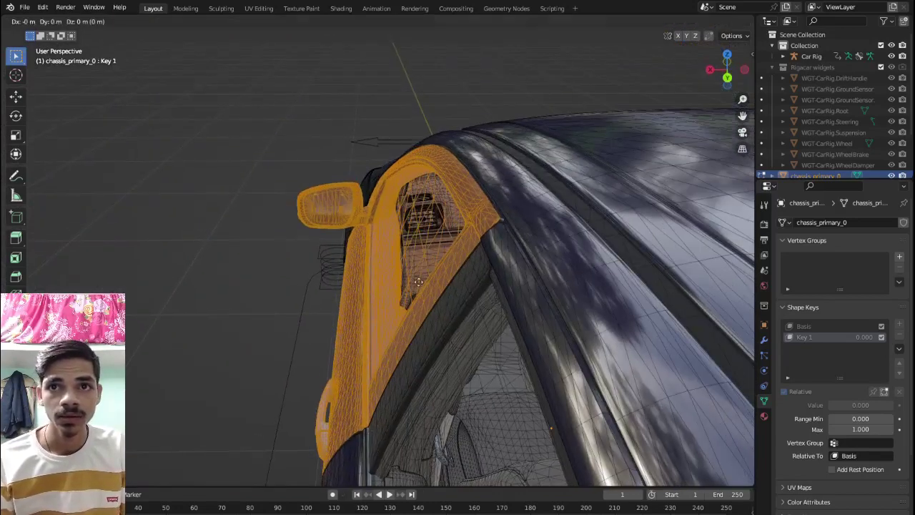
pyautogui.press('x')
pyautogui.click(314, 272)
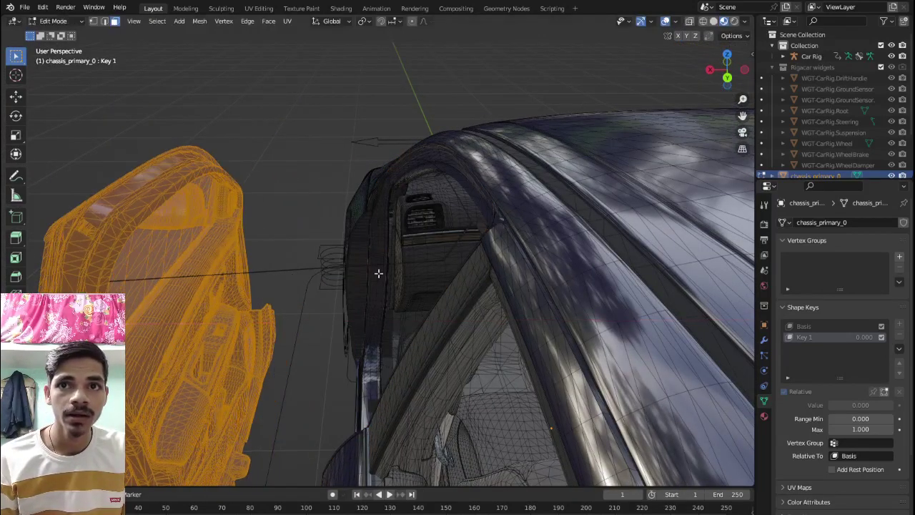
pyautogui.moveTo(379, 273)
pyautogui.mouseDown(button='middle')
pyautogui.moveTo(429, 279)
pyautogui.moveTo(465, 301)
pyautogui.moveTo(562, 289)
pyautogui.moveTo(596, 260)
pyautogui.moveTo(574, 241)
pyautogui.moveTo(545, 242)
pyautogui.mouseUp(button='middle')
pyautogui.moveTo(373, 216)
pyautogui.mouseDown(button='middle')
pyautogui.moveTo(329, 215)
pyautogui.moveTo(240, 274)
pyautogui.mouseUp(button='middle')
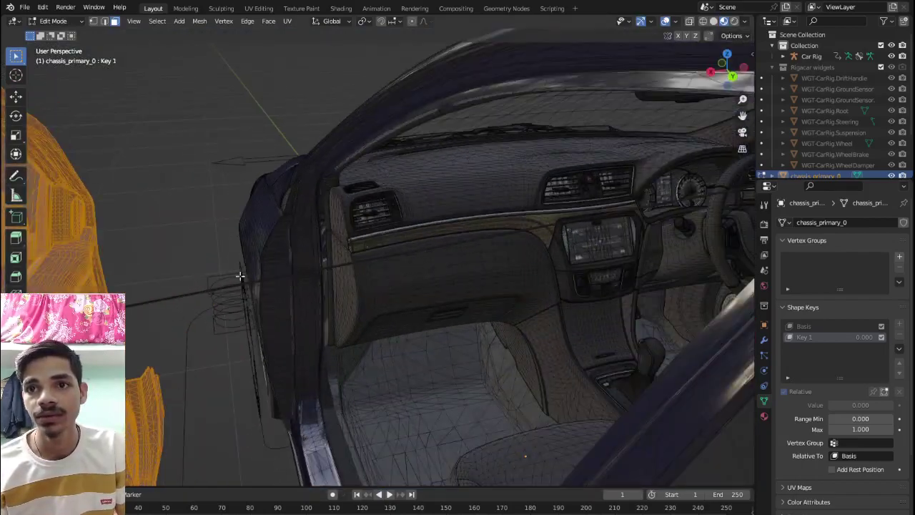
pyautogui.scroll(3, 241, 274)
pyautogui.moveTo(184, 269); pyautogui.dragTo(153, 267, button='middle')
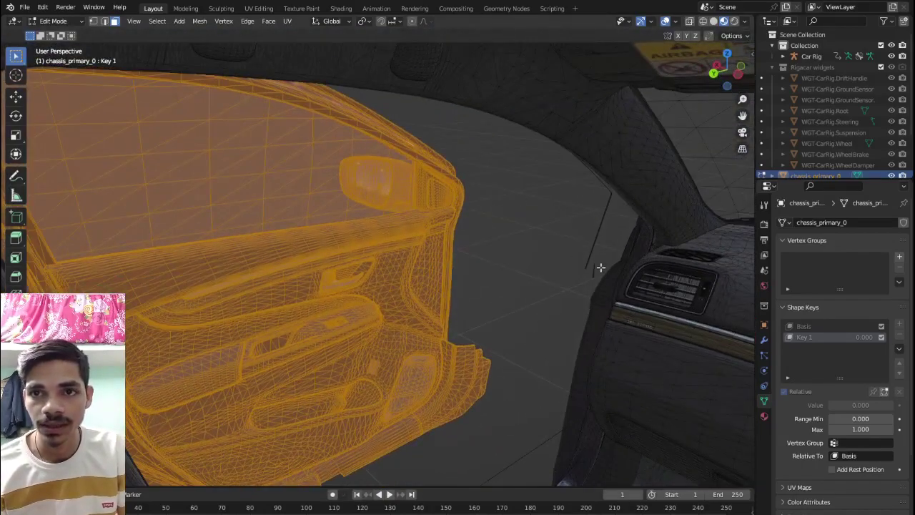
pyautogui.moveTo(601, 268)
pyautogui.mouseDown(button='middle')
pyautogui.moveTo(543, 240)
pyautogui.moveTo(508, 159)
pyautogui.moveTo(486, 317)
pyautogui.moveTo(519, 341)
pyautogui.moveTo(337, 330)
pyautogui.moveTo(355, 304)
pyautogui.moveTo(319, 305)
pyautogui.moveTo(392, 294)
pyautogui.moveTo(299, 284)
pyautogui.moveTo(338, 286)
pyautogui.moveTo(419, 331)
pyautogui.moveTo(379, 343)
pyautogui.moveTo(408, 310)
pyautogui.moveTo(367, 302)
pyautogui.mouseUp(button='middle')
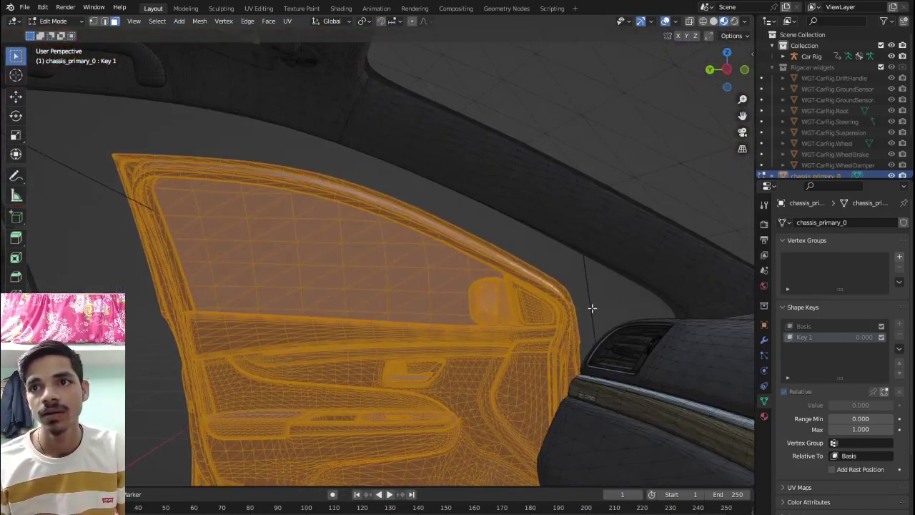
pyautogui.scroll(3, 608, 318)
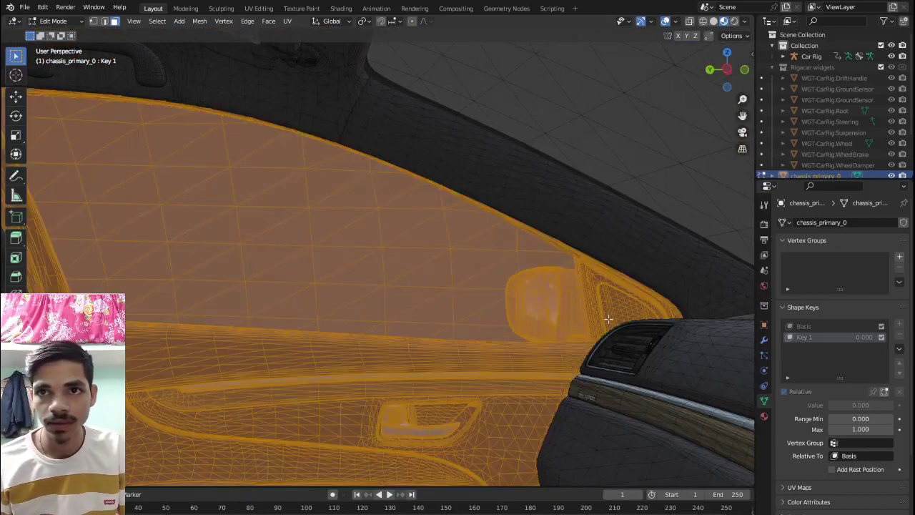
pyautogui.scroll(4, 585, 319)
pyautogui.moveTo(329, 281)
pyautogui.mouseDown(button='middle')
pyautogui.moveTo(559, 272)
pyautogui.moveTo(536, 264)
pyautogui.moveTo(529, 279)
pyautogui.moveTo(579, 285)
pyautogui.moveTo(491, 276)
pyautogui.moveTo(442, 255)
pyautogui.moveTo(273, 266)
pyautogui.moveTo(241, 253)
pyautogui.moveTo(256, 259)
pyautogui.moveTo(311, 228)
pyautogui.mouseUp(button='middle')
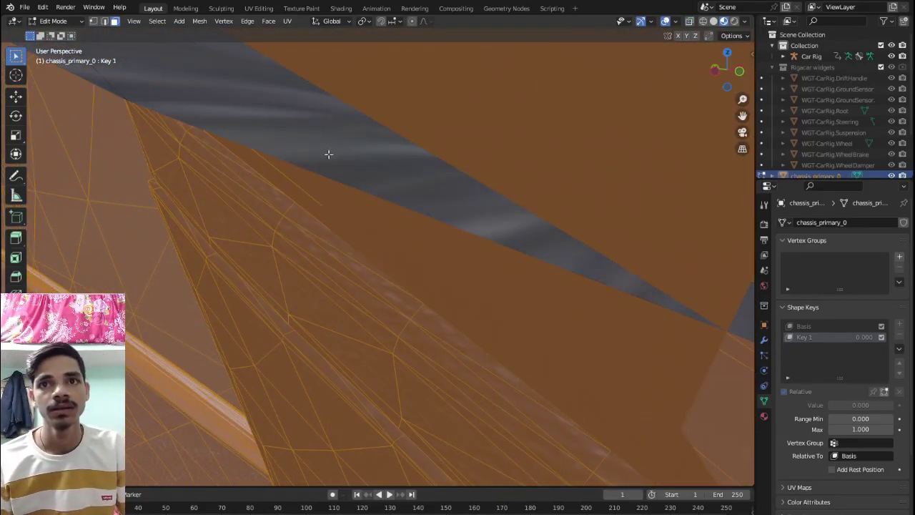
pyautogui.moveTo(329, 150)
pyautogui.mouseDown(button='middle')
pyautogui.moveTo(323, 157)
pyautogui.moveTo(389, 151)
pyautogui.moveTo(394, 246)
pyautogui.moveTo(318, 248)
pyautogui.mouseUp(button='middle')
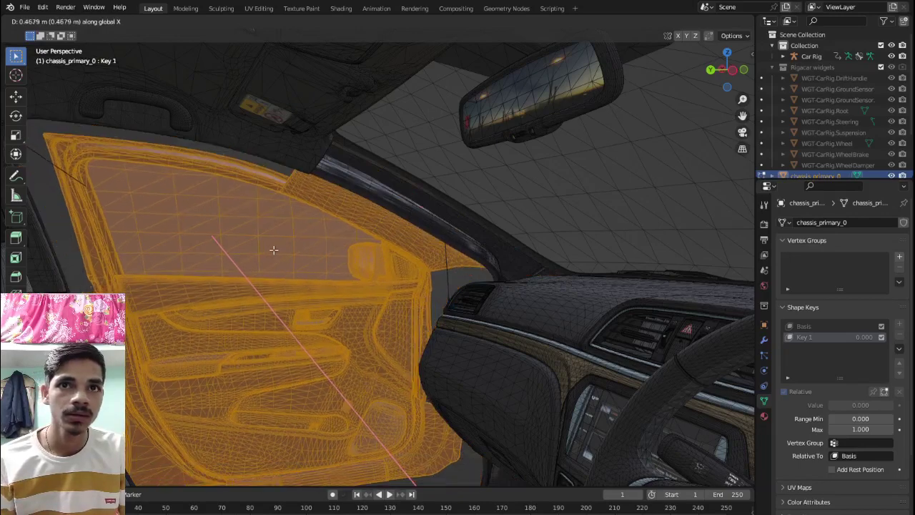
pyautogui.click(278, 251)
pyautogui.moveTo(278, 251)
pyautogui.mouseDown(button='middle')
pyautogui.moveTo(376, 272)
pyautogui.moveTo(382, 303)
pyautogui.moveTo(336, 271)
pyautogui.moveTo(412, 302)
pyautogui.moveTo(533, 250)
pyautogui.moveTo(427, 276)
pyautogui.moveTo(507, 274)
pyautogui.moveTo(465, 278)
pyautogui.moveTo(491, 271)
pyautogui.moveTo(476, 248)
pyautogui.moveTo(462, 248)
pyautogui.mouseUp(button='middle')
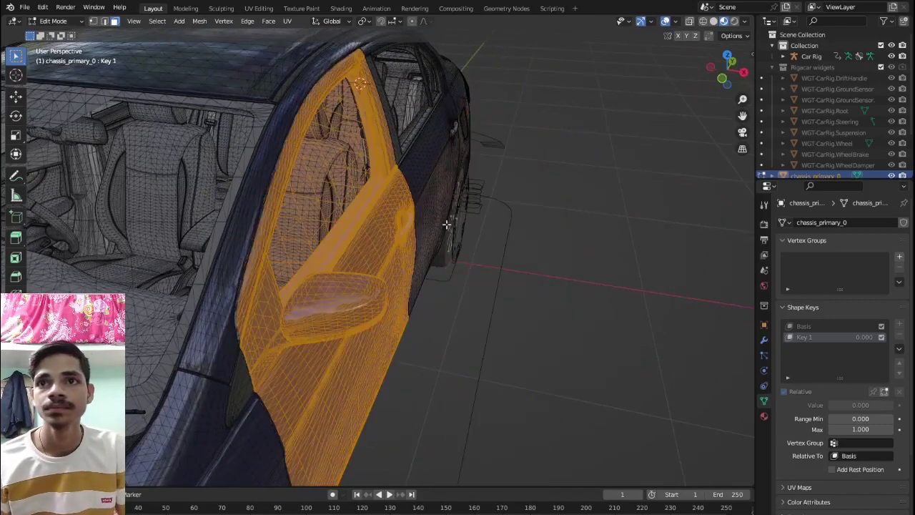
pyautogui.moveTo(418, 138)
pyautogui.mouseDown(button='middle')
pyautogui.moveTo(322, 150)
pyautogui.moveTo(334, 187)
pyautogui.moveTo(381, 237)
pyautogui.moveTo(352, 211)
pyautogui.moveTo(456, 184)
pyautogui.moveTo(388, 200)
pyautogui.moveTo(439, 235)
pyautogui.mouseUp(button='middle')
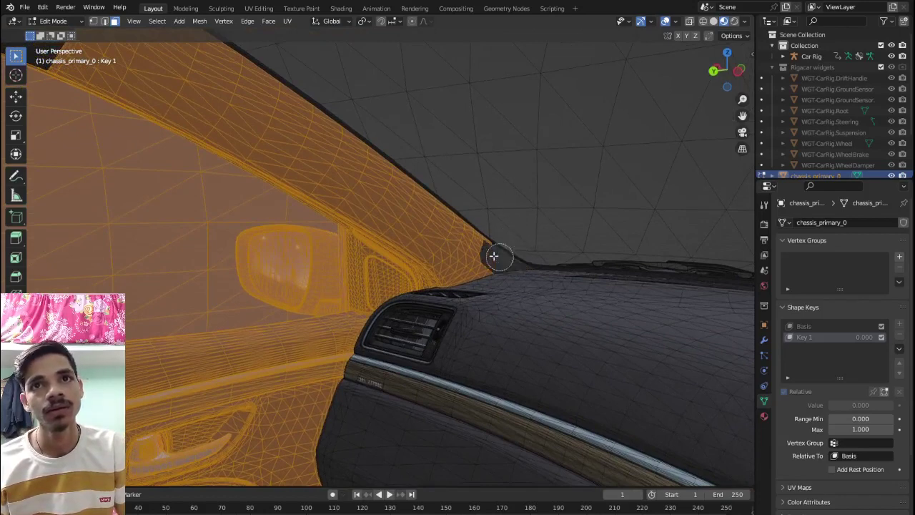
# Brush-deselect the A-pillar faces along the door's front and upper edge with circle select
pyautogui.moveTo(422, 193); pyautogui.dragTo(376, 162, button='middle')
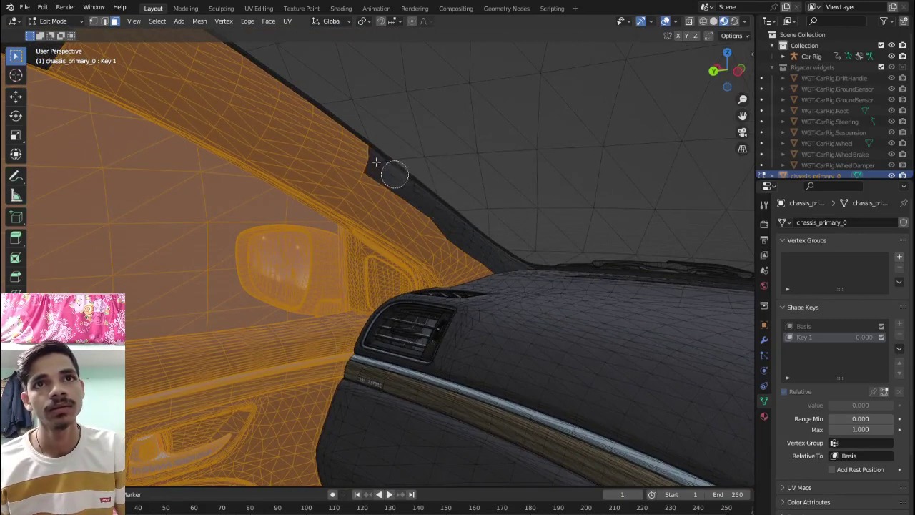
pyautogui.moveTo(314, 113)
pyautogui.mouseDown(button='middle')
pyautogui.moveTo(241, 59)
pyautogui.moveTo(296, 107)
pyautogui.moveTo(334, 123)
pyautogui.mouseUp(button='middle')
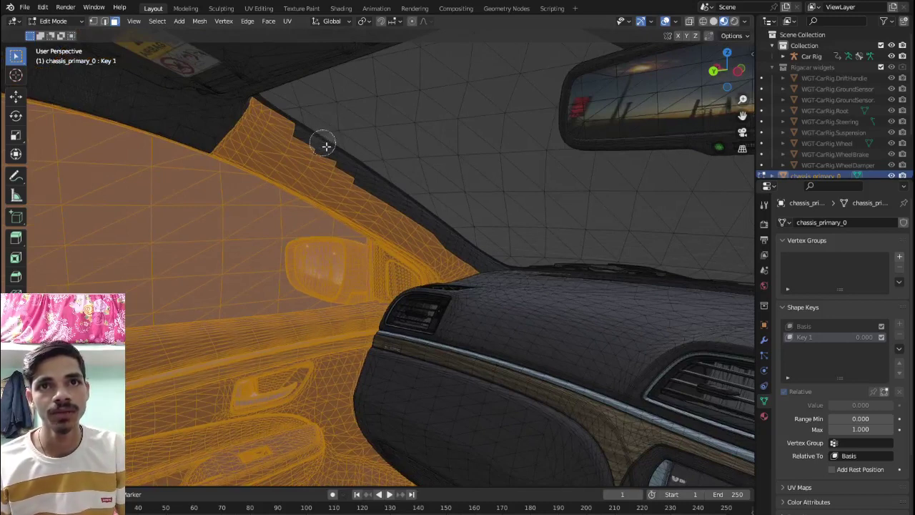
pyautogui.moveTo(325, 147)
pyautogui.mouseDown(button='middle')
pyautogui.moveTo(280, 107)
pyautogui.moveTo(251, 109)
pyautogui.moveTo(488, 251)
pyautogui.moveTo(518, 287)
pyautogui.moveTo(486, 268)
pyautogui.moveTo(498, 308)
pyautogui.moveTo(541, 133)
pyautogui.moveTo(525, 222)
pyautogui.moveTo(506, 250)
pyautogui.mouseUp(button='middle')
pyautogui.rightClick(505, 283)
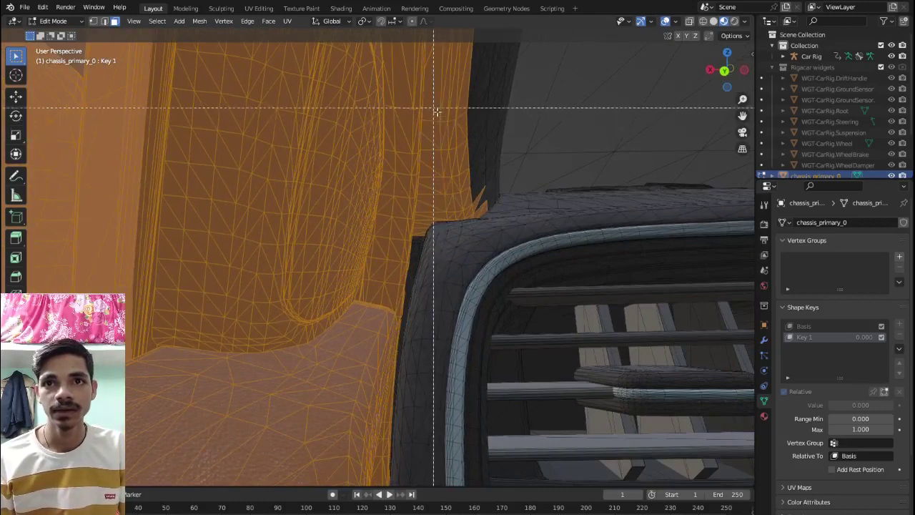
# Box-select the pillar vertices beside the dashboard using the X-ray view
pyautogui.moveTo(433, 109)
pyautogui.mouseDown()
pyautogui.moveTo(496, 219)
pyautogui.moveTo(577, 272)
pyautogui.mouseUp()
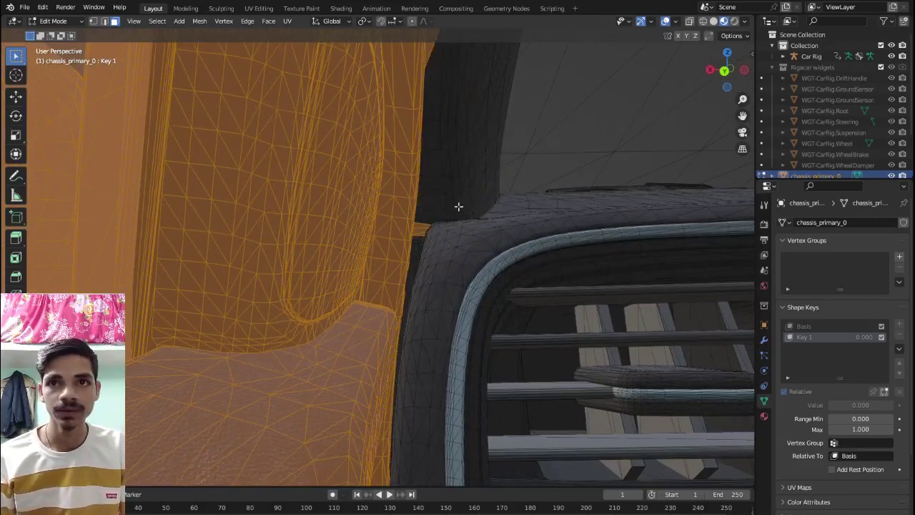
pyautogui.moveTo(458, 207); pyautogui.dragTo(456, 309, button='middle')
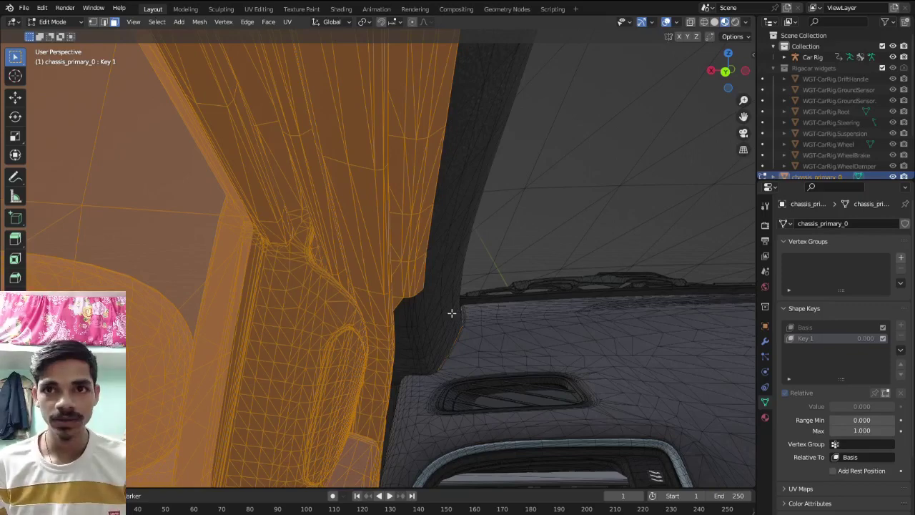
pyautogui.hotkey('alt', 'z')
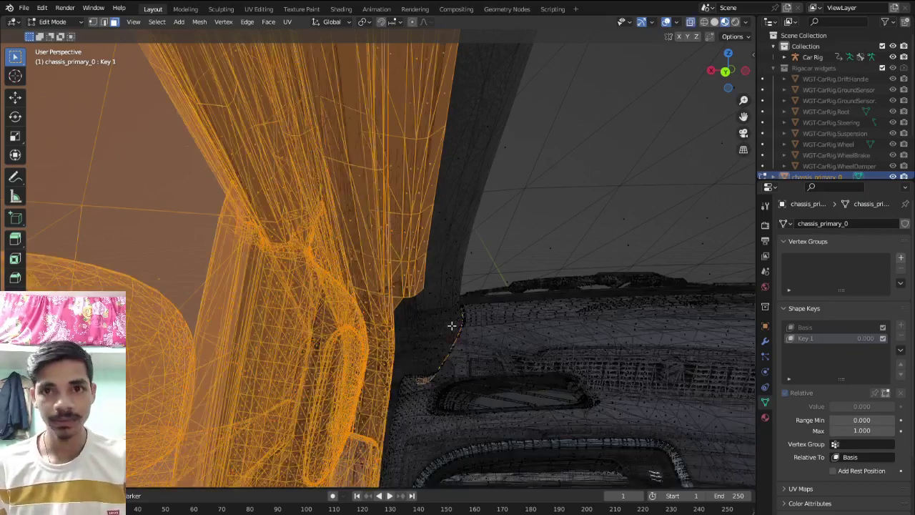
pyautogui.press('b')
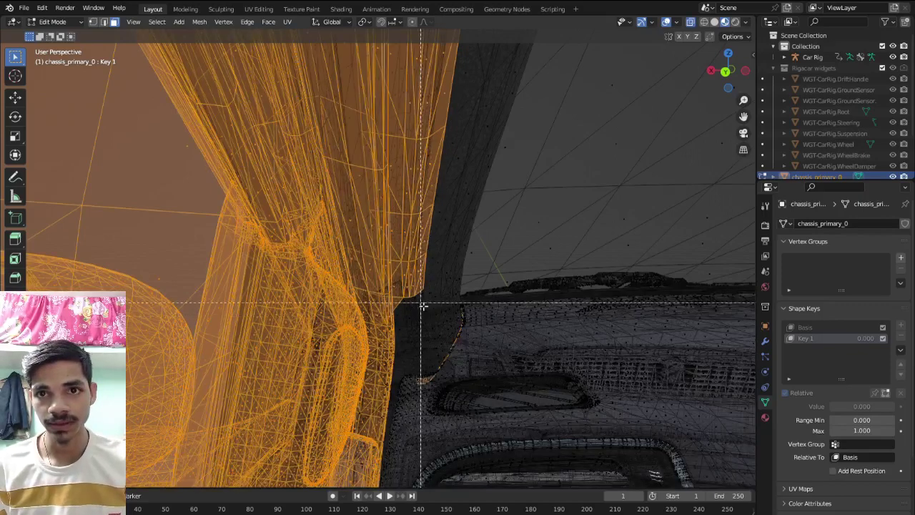
pyautogui.moveTo(407, 266); pyautogui.dragTo(492, 382)
pyautogui.hotkey('alt', 'z')
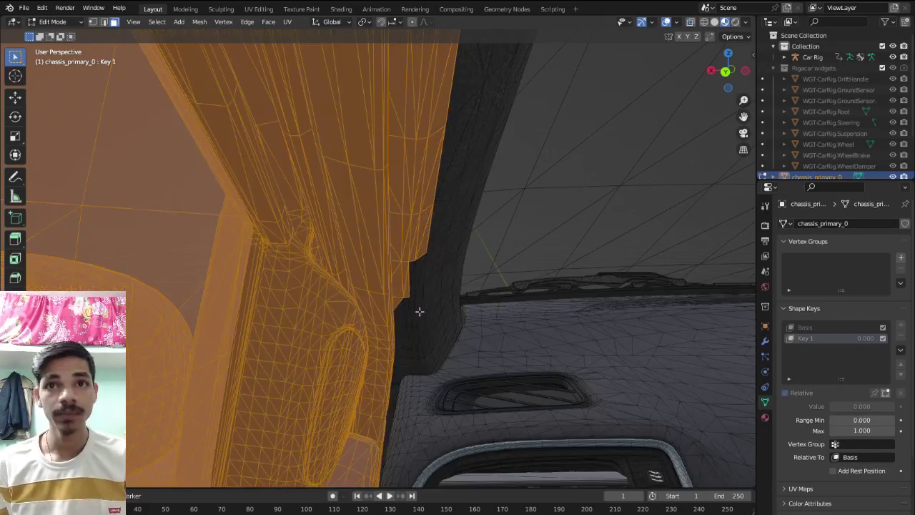
# Drop the pillar strip from the door selection and hide the stray piece over the frame
pyautogui.press('b')
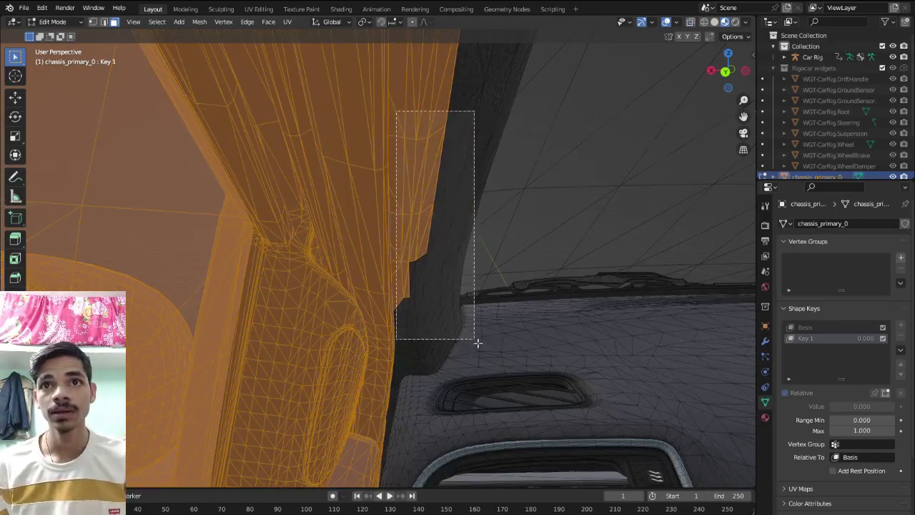
pyautogui.moveTo(433, 228); pyautogui.dragTo(479, 343, button='middle')
pyautogui.moveTo(440, 243)
pyautogui.mouseDown(button='middle')
pyautogui.moveTo(435, 331)
pyautogui.moveTo(409, 258)
pyautogui.moveTo(423, 197)
pyautogui.moveTo(431, 262)
pyautogui.moveTo(413, 239)
pyautogui.mouseUp(button='middle')
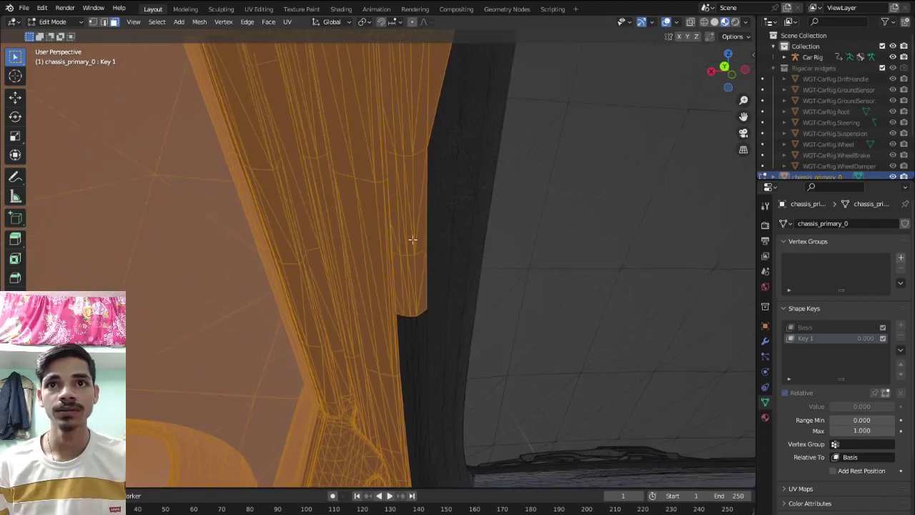
pyautogui.moveTo(389, 84); pyautogui.dragTo(407, 133)
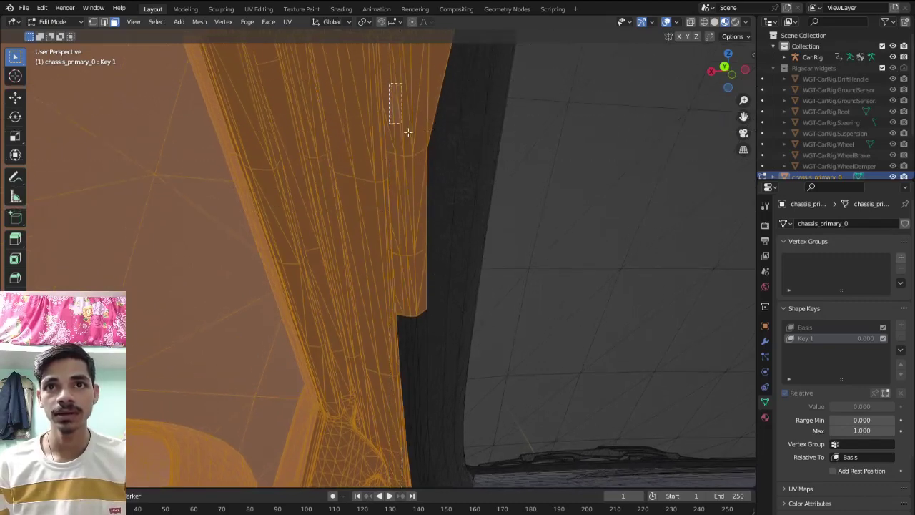
pyautogui.moveTo(436, 194); pyautogui.dragTo(438, 187)
pyautogui.press('h')
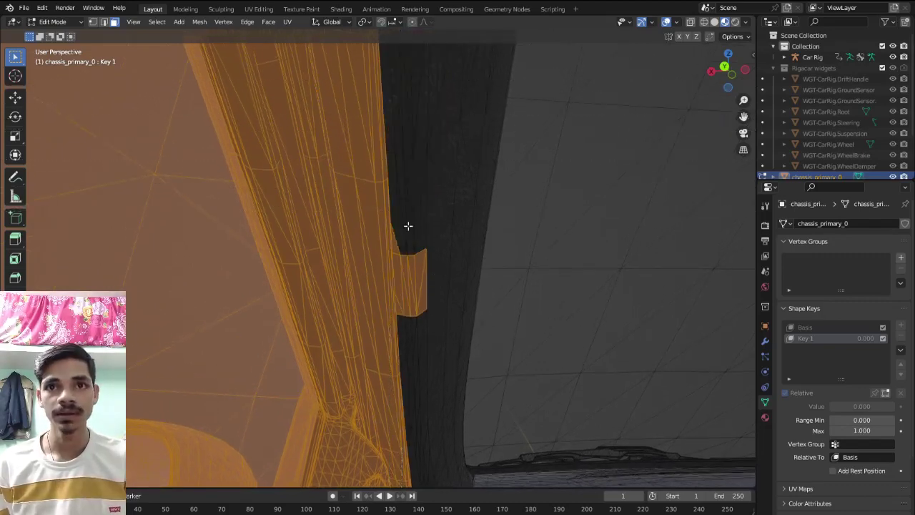
pyautogui.press('b')
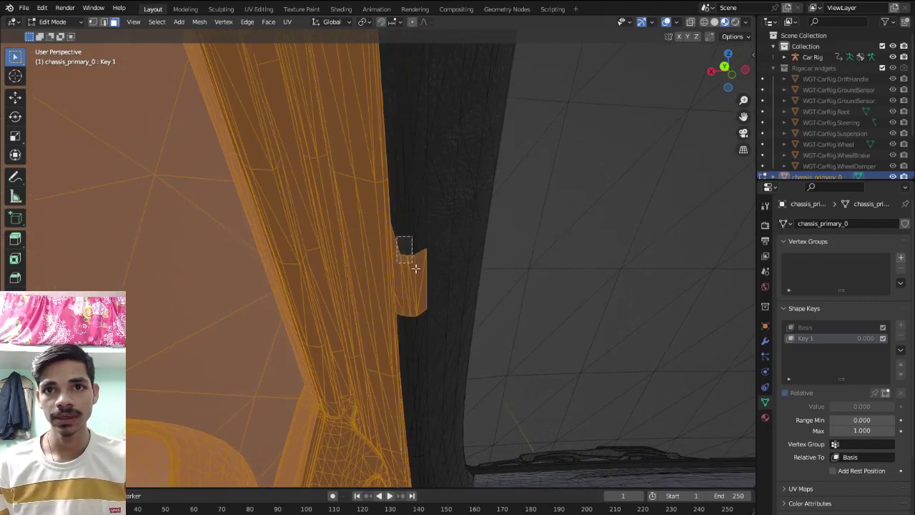
pyautogui.moveTo(438, 309); pyautogui.dragTo(437, 309)
pyautogui.press('h')
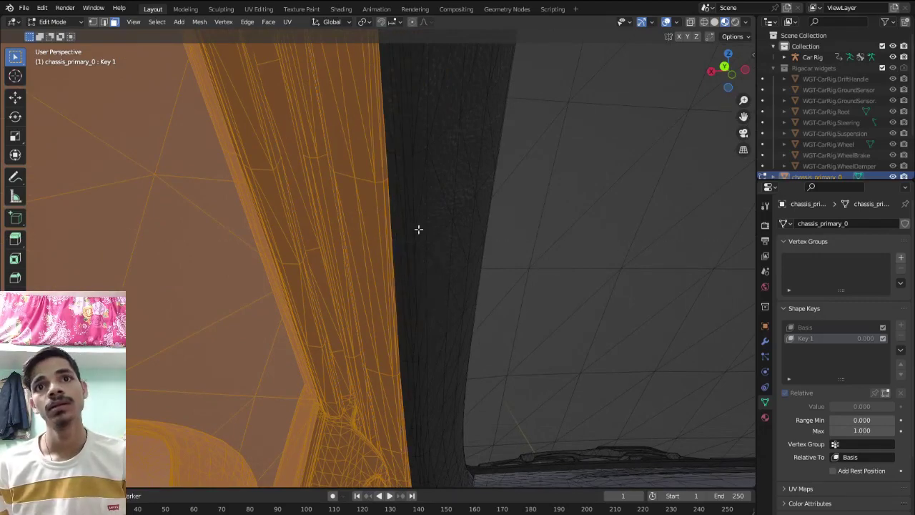
# Deselect the jagged teeth along the pillar edge with the circle brush
pyautogui.moveTo(419, 229)
pyautogui.mouseDown(button='middle')
pyautogui.moveTo(423, 310)
pyautogui.moveTo(395, 256)
pyautogui.moveTo(374, 248)
pyautogui.mouseUp(button='middle')
pyautogui.scroll(3, 385, 258)
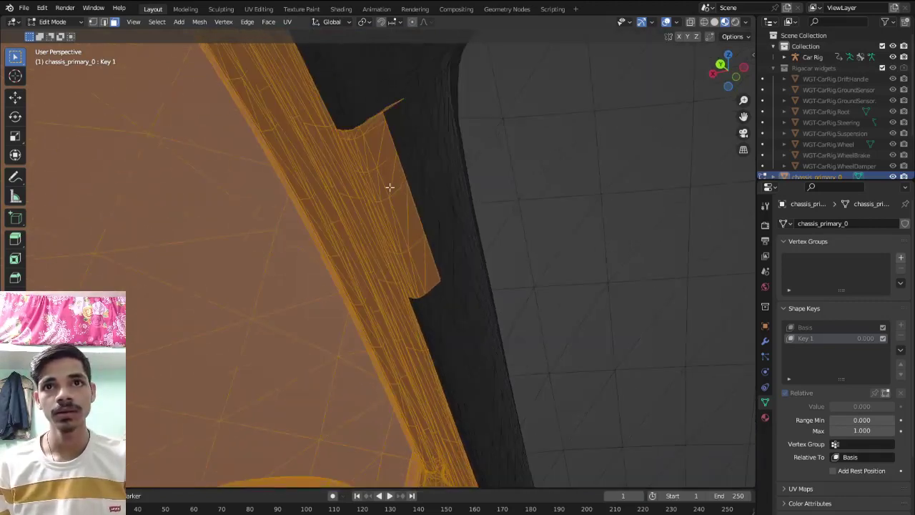
pyautogui.scroll(3, 386, 172)
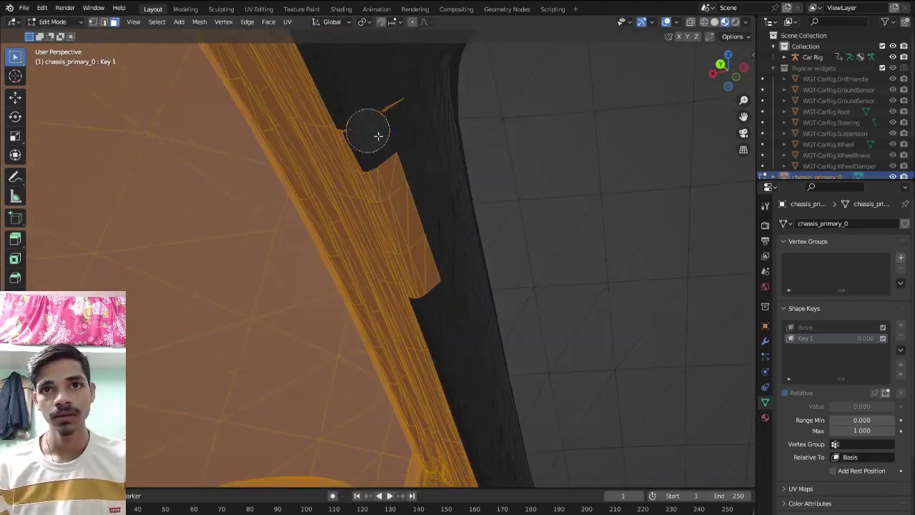
pyautogui.moveTo(401, 176)
pyautogui.mouseDown(button='middle')
pyautogui.moveTo(436, 276)
pyautogui.moveTo(523, 235)
pyautogui.moveTo(528, 189)
pyautogui.mouseUp(button='middle')
pyautogui.press('Escape')
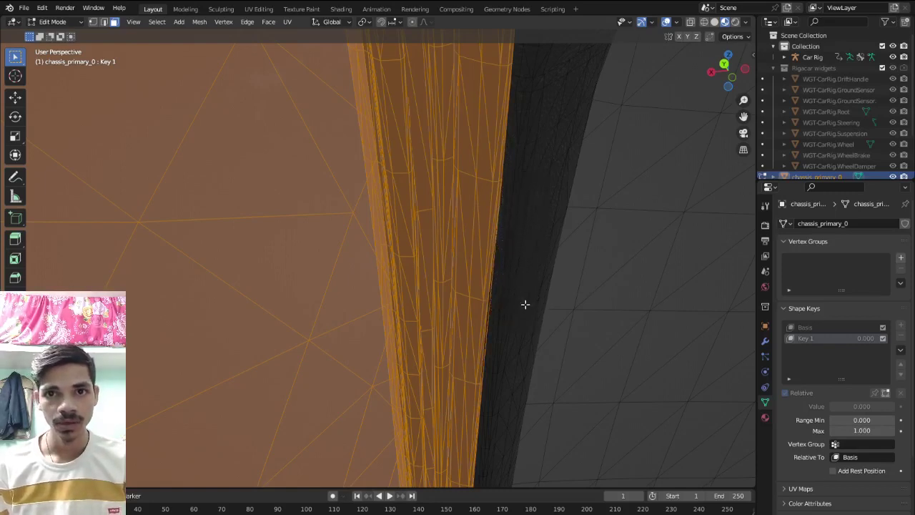
pyautogui.moveTo(525, 305)
pyautogui.mouseDown(button='middle')
pyautogui.moveTo(488, 310)
pyautogui.moveTo(376, 368)
pyautogui.moveTo(396, 353)
pyautogui.moveTo(417, 297)
pyautogui.moveTo(482, 364)
pyautogui.moveTo(527, 350)
pyautogui.moveTo(524, 312)
pyautogui.moveTo(461, 334)
pyautogui.moveTo(488, 354)
pyautogui.moveTo(529, 260)
pyautogui.moveTo(582, 280)
pyautogui.moveTo(580, 289)
pyautogui.mouseUp(button='middle')
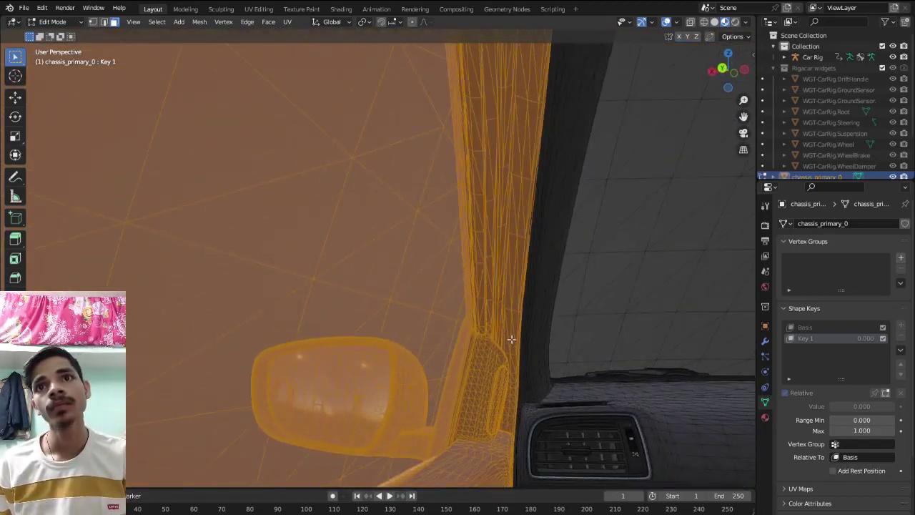
pyautogui.moveTo(512, 336)
pyautogui.mouseDown(button='middle')
pyautogui.moveTo(479, 317)
pyautogui.moveTo(441, 312)
pyautogui.moveTo(469, 375)
pyautogui.moveTo(467, 360)
pyautogui.mouseUp(button='middle')
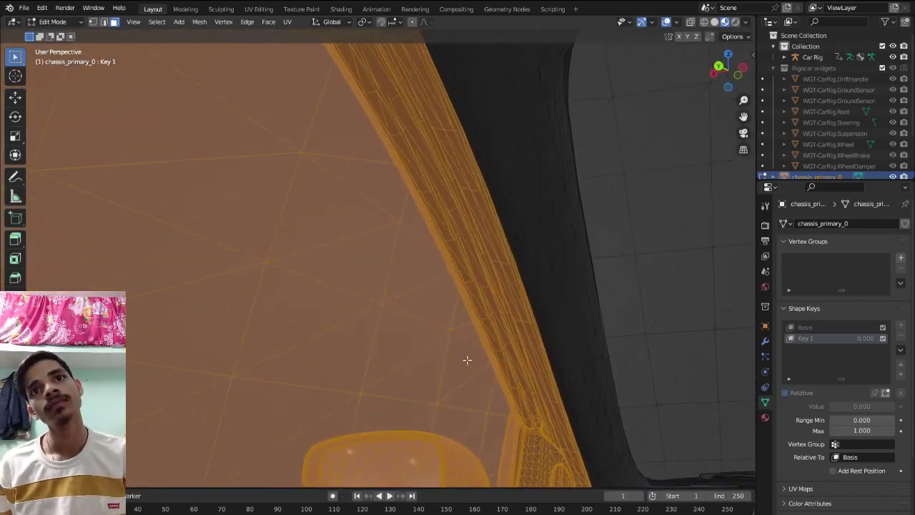
pyautogui.press('g')
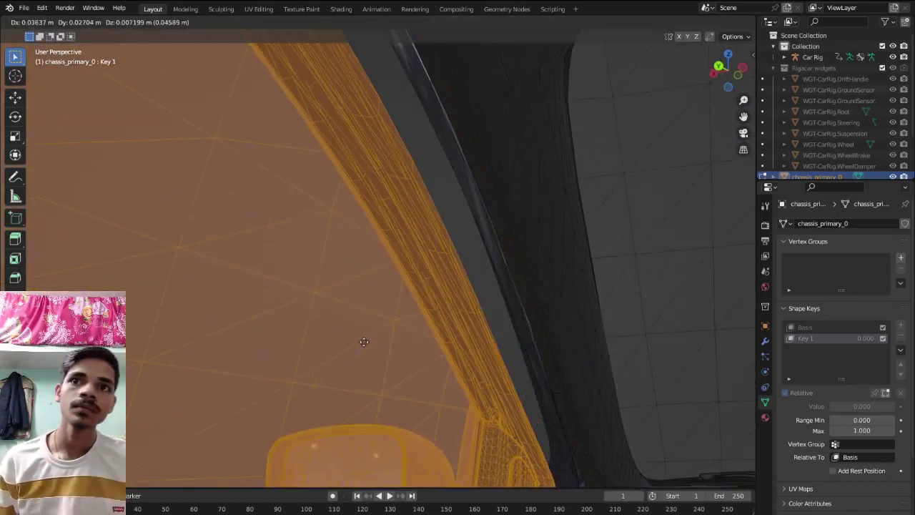
pyautogui.press('Escape')
pyautogui.moveTo(380, 346)
pyautogui.mouseDown(button='middle')
pyautogui.moveTo(392, 364)
pyautogui.moveTo(431, 374)
pyautogui.moveTo(469, 362)
pyautogui.moveTo(451, 382)
pyautogui.moveTo(455, 329)
pyautogui.mouseUp(button='middle')
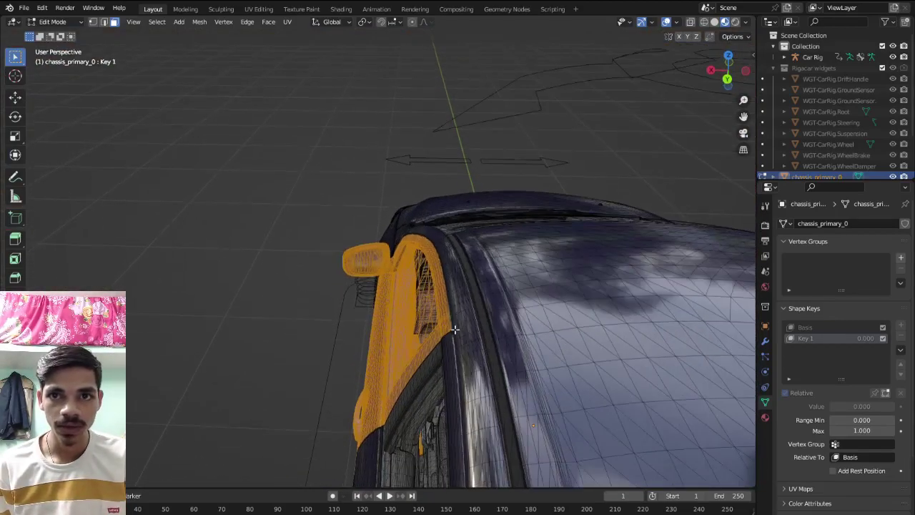
# Shift the door panel out along X by about 0.38 m and inspect the window and seats
pyautogui.press('r')
pyautogui.press('x')
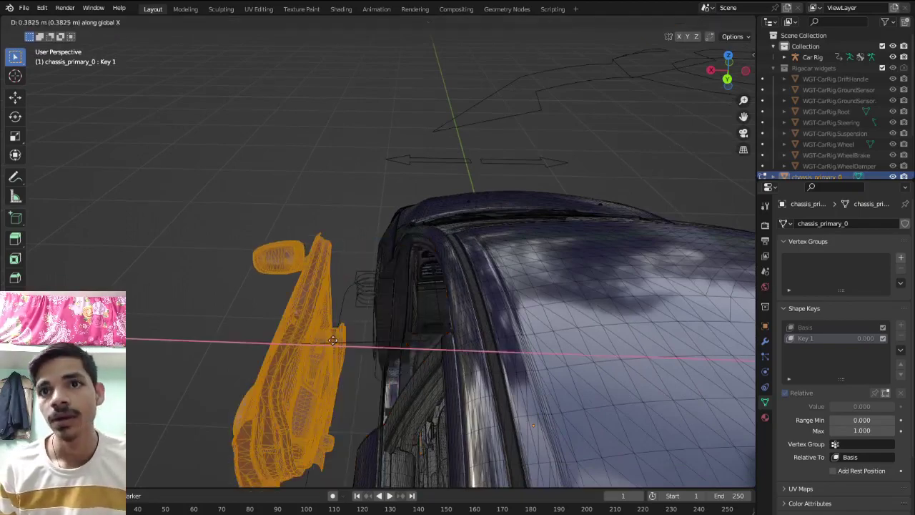
pyautogui.click(353, 362)
pyautogui.moveTo(353, 362)
pyautogui.mouseDown(button='middle')
pyautogui.moveTo(425, 396)
pyautogui.moveTo(476, 407)
pyautogui.moveTo(551, 327)
pyautogui.moveTo(419, 333)
pyautogui.moveTo(511, 311)
pyautogui.moveTo(555, 250)
pyautogui.moveTo(551, 235)
pyautogui.moveTo(475, 358)
pyautogui.moveTo(582, 208)
pyautogui.moveTo(326, 484)
pyautogui.mouseUp(button='middle')
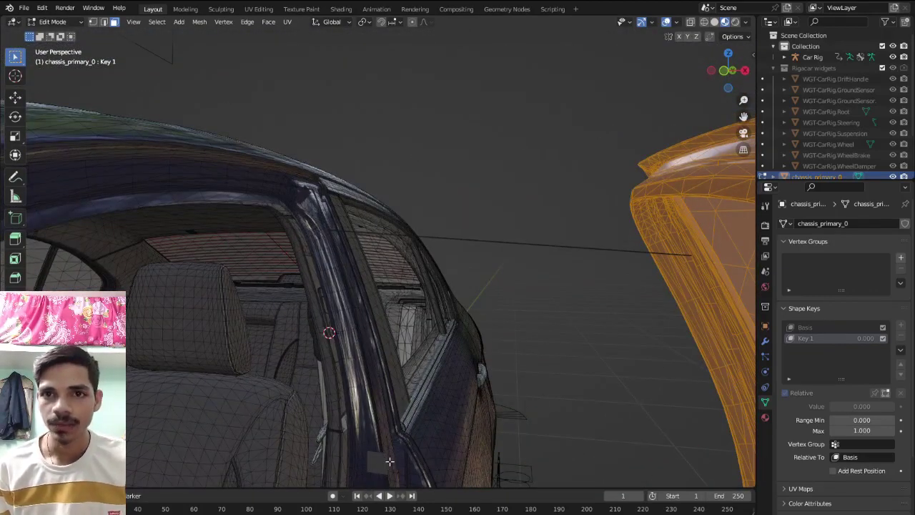
pyautogui.moveTo(389, 461)
pyautogui.mouseDown(button='middle')
pyautogui.moveTo(185, 108)
pyautogui.moveTo(435, 292)
pyautogui.moveTo(559, 323)
pyautogui.moveTo(389, 321)
pyautogui.moveTo(453, 323)
pyautogui.moveTo(425, 329)
pyautogui.moveTo(343, 301)
pyautogui.moveTo(298, 306)
pyautogui.moveTo(349, 337)
pyautogui.moveTo(317, 337)
pyautogui.moveTo(327, 317)
pyautogui.moveTo(366, 369)
pyautogui.moveTo(357, 357)
pyautogui.moveTo(356, 398)
pyautogui.moveTo(315, 237)
pyautogui.moveTo(364, 303)
pyautogui.moveTo(317, 317)
pyautogui.mouseUp(button='middle')
# Nudge the door slightly along X and orbit the chassis wireframe to check it
pyautogui.press('g')
pyautogui.press('x')
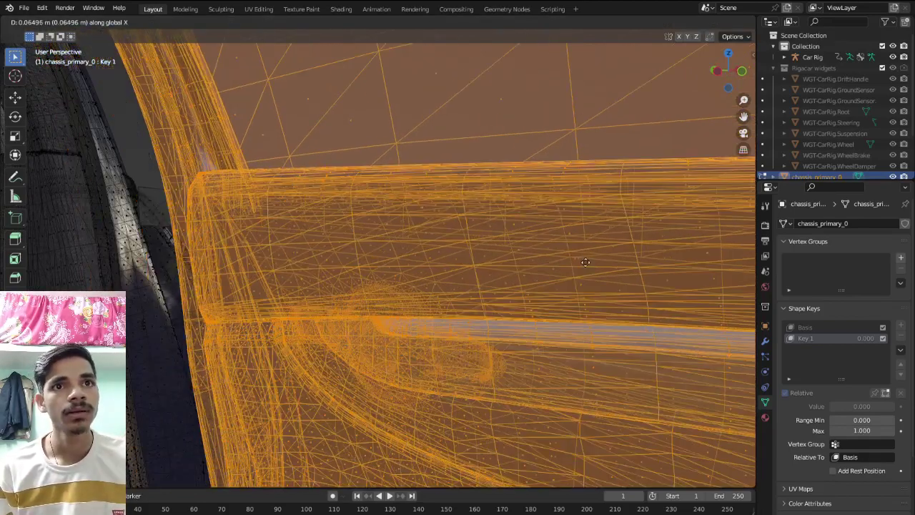
pyautogui.click(586, 262)
pyautogui.moveTo(585, 261)
pyautogui.mouseDown(button='middle')
pyautogui.moveTo(611, 253)
pyautogui.moveTo(394, 253)
pyautogui.mouseUp(button='middle')
pyautogui.scroll(2, 407, 271)
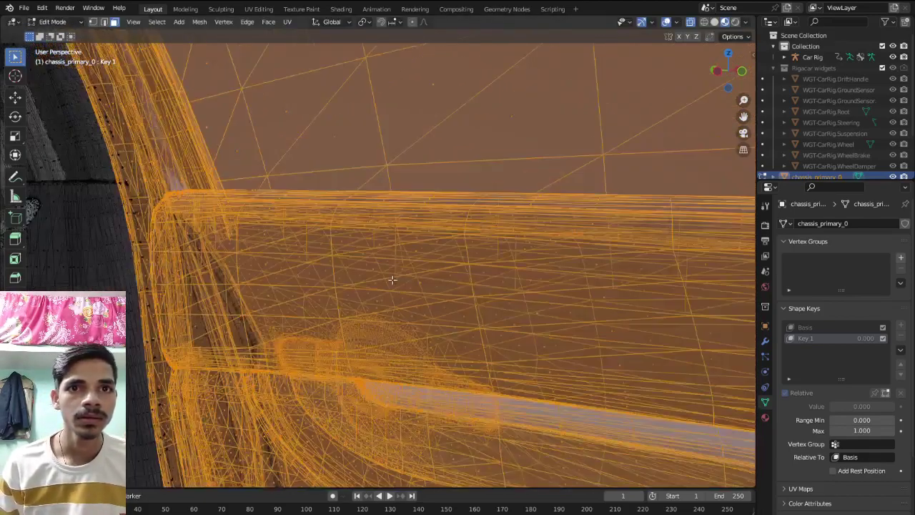
pyautogui.scroll(2, 427, 296)
pyautogui.scroll(2, 431, 296)
pyautogui.moveTo(433, 296); pyautogui.dragTo(410, 293, button='middle')
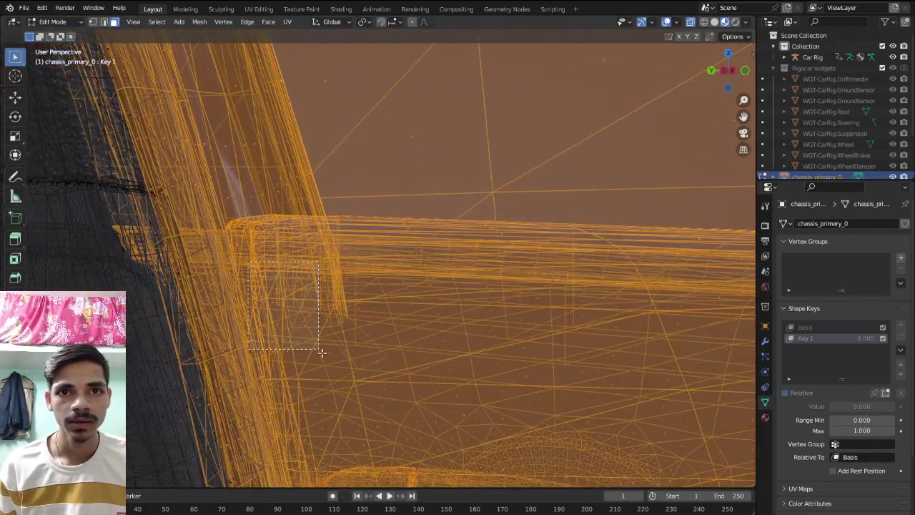
pyautogui.moveTo(323, 350)
pyautogui.mouseDown(button='middle')
pyautogui.moveTo(140, 367)
pyautogui.moveTo(263, 403)
pyautogui.moveTo(409, 394)
pyautogui.moveTo(429, 364)
pyautogui.moveTo(404, 288)
pyautogui.mouseUp(button='middle')
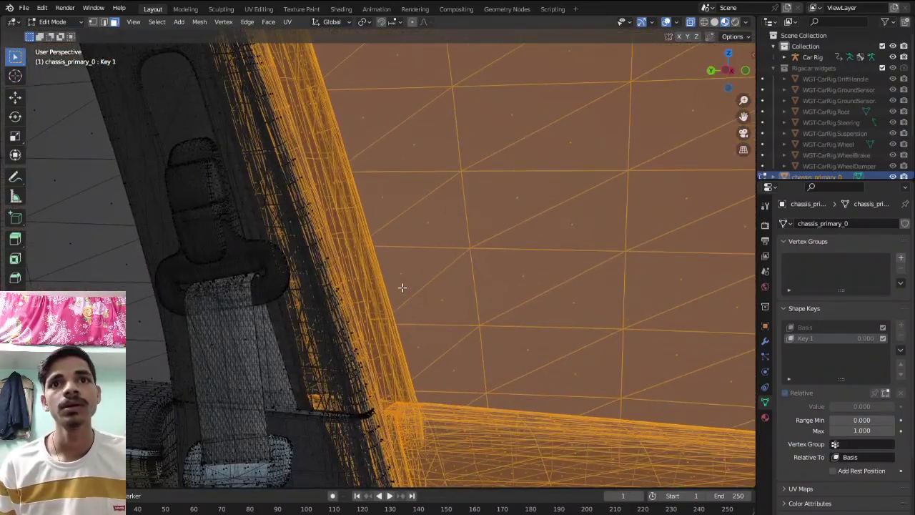
# Push the door out again and inspect the door corner against the pillar
pyautogui.press('g')
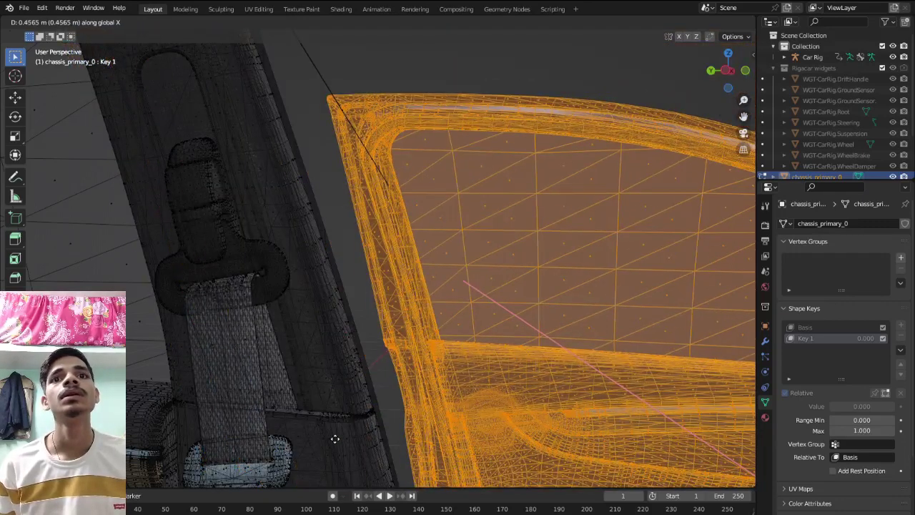
pyautogui.click(335, 438)
pyautogui.moveTo(307, 276)
pyautogui.mouseDown(button='middle')
pyautogui.moveTo(331, 307)
pyautogui.moveTo(327, 374)
pyautogui.mouseUp(button='middle')
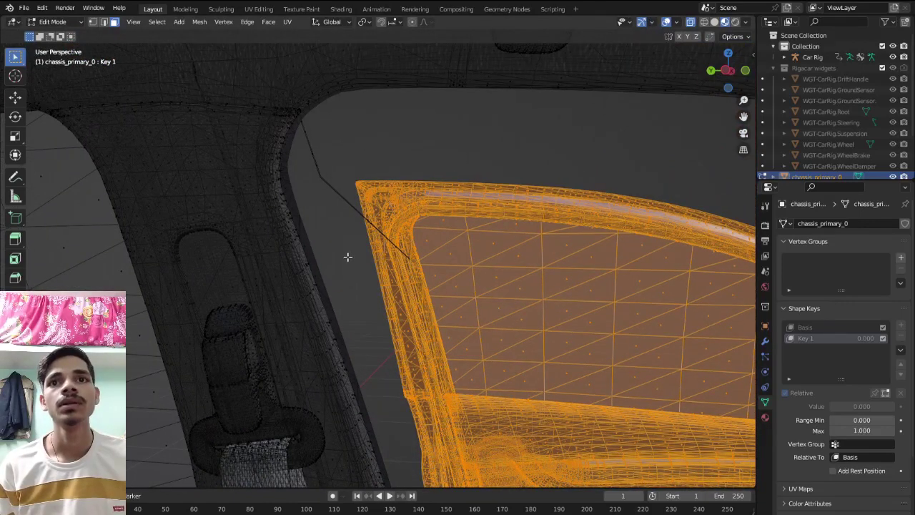
pyautogui.scroll(3, 347, 257)
pyautogui.scroll(2, 336, 243)
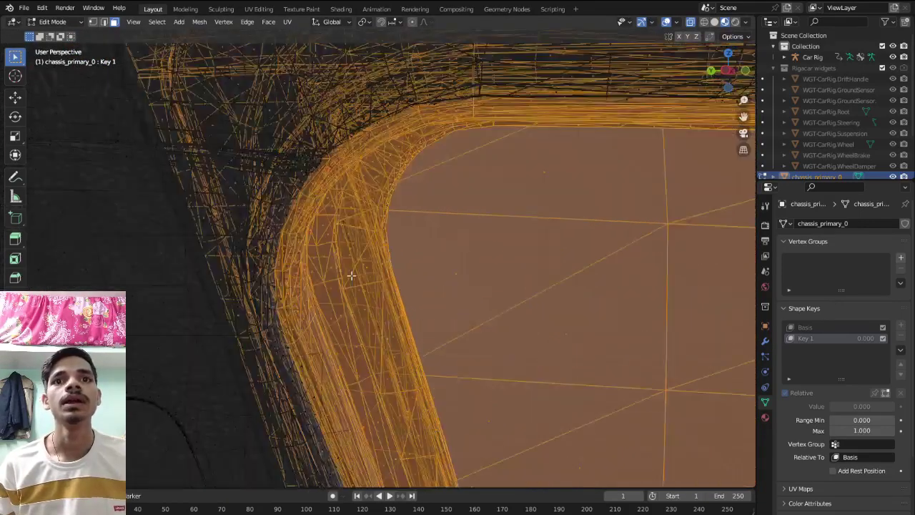
pyautogui.scroll(2, 344, 261)
pyautogui.scroll(2, 349, 263)
pyautogui.moveTo(351, 265)
pyautogui.mouseDown(button='middle')
pyautogui.moveTo(393, 311)
pyautogui.moveTo(380, 251)
pyautogui.mouseUp(button='middle')
pyautogui.scroll(2, 394, 311)
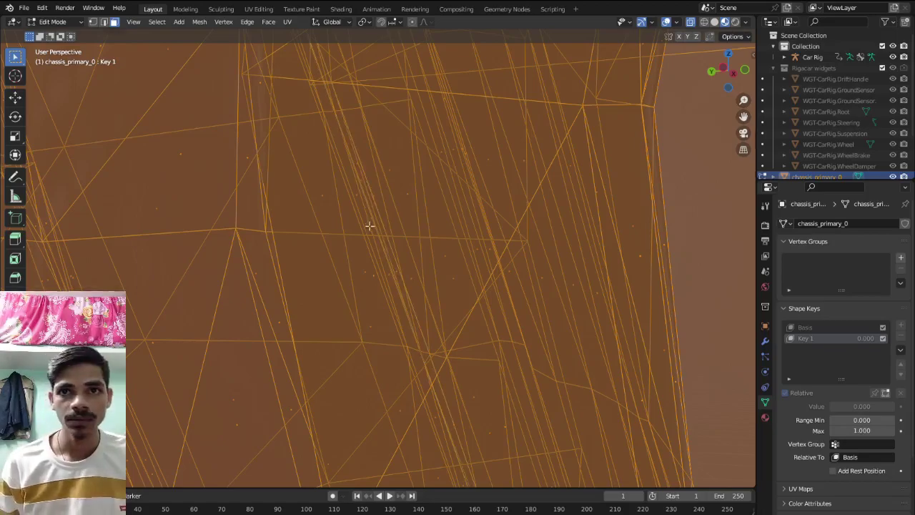
pyautogui.scroll(-5, 368, 225)
pyautogui.moveTo(408, 265)
pyautogui.mouseDown(button='middle')
pyautogui.moveTo(567, 338)
pyautogui.moveTo(477, 296)
pyautogui.moveTo(457, 339)
pyautogui.mouseUp(button='middle')
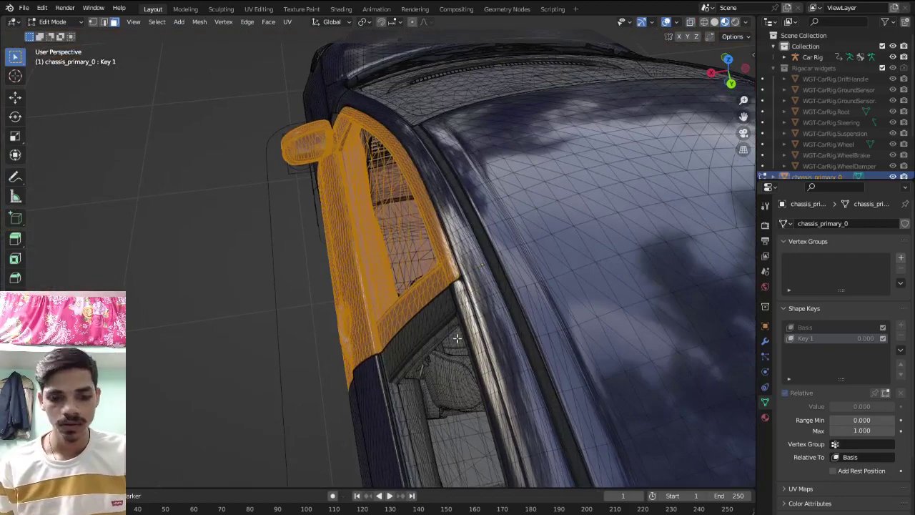
# In top view, slide the door and mirror along X back against the body
pyautogui.press('KP_7')
pyautogui.scroll(-2, 408, 310)
pyautogui.keyDown('shift'); pyautogui.moveTo(431, 369); pyautogui.dragTo(394, 283, button='middle'); pyautogui.keyUp('shift')
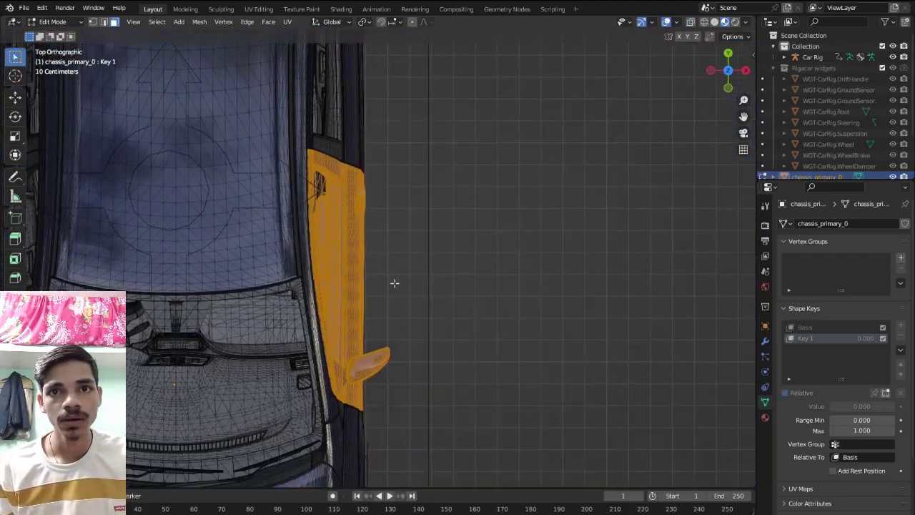
pyautogui.press('g')
pyautogui.press('x')
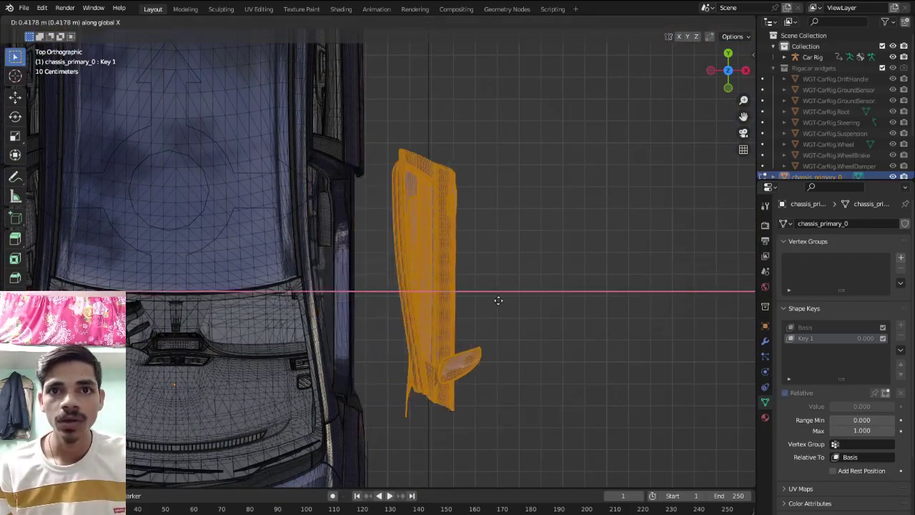
pyautogui.click(499, 301)
pyautogui.moveTo(497, 303)
pyautogui.mouseDown(button='middle')
pyautogui.moveTo(408, 310)
pyautogui.moveTo(484, 218)
pyautogui.moveTo(493, 221)
pyautogui.moveTo(353, 261)
pyautogui.mouseUp(button='middle')
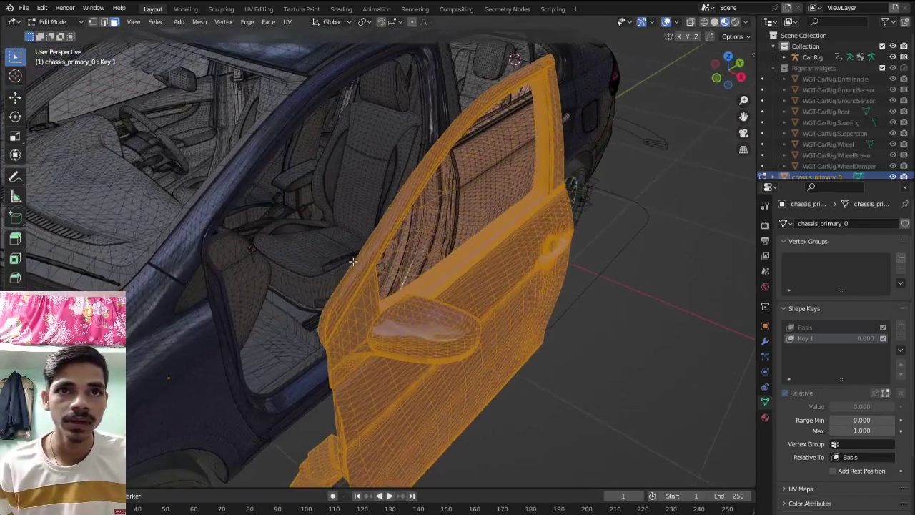
# Inspect the door, mirror and seat in X-ray to confirm no interior parts move along
pyautogui.moveTo(284, 259)
pyautogui.mouseDown(button='middle')
pyautogui.moveTo(317, 266)
pyautogui.moveTo(260, 262)
pyautogui.moveTo(337, 291)
pyautogui.moveTo(344, 356)
pyautogui.mouseUp(button='middle')
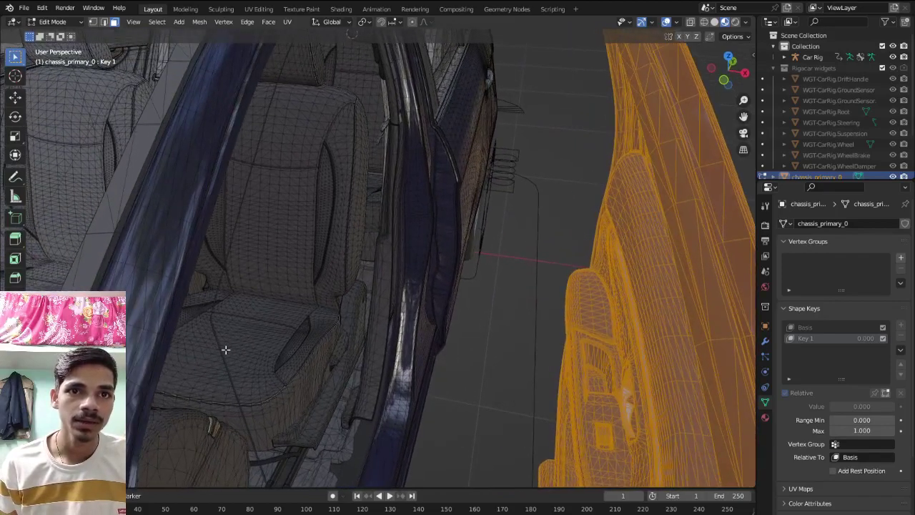
pyautogui.moveTo(225, 350)
pyautogui.mouseDown(button='middle')
pyautogui.moveTo(264, 341)
pyautogui.moveTo(247, 256)
pyautogui.moveTo(274, 248)
pyautogui.mouseUp(button='middle')
pyautogui.hotkey('alt', 'z')
pyautogui.moveTo(306, 269)
pyautogui.mouseDown(button='middle')
pyautogui.moveTo(347, 316)
pyautogui.moveTo(367, 317)
pyautogui.mouseUp(button='middle')
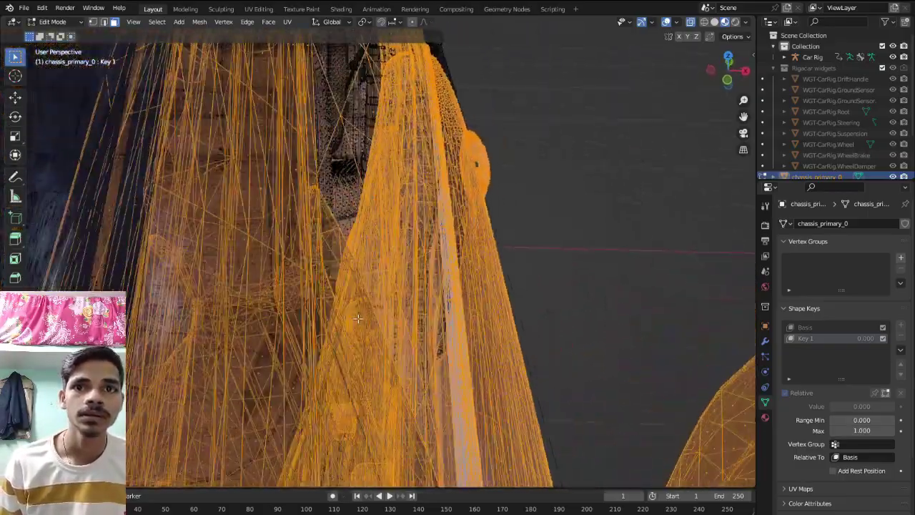
pyautogui.scroll(3, 367, 317)
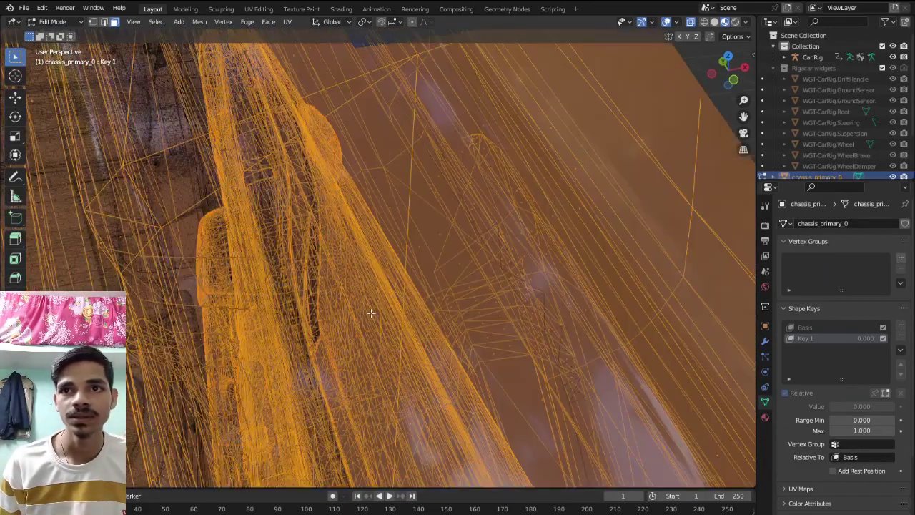
pyautogui.moveTo(367, 317); pyautogui.dragTo(553, 236, button='middle')
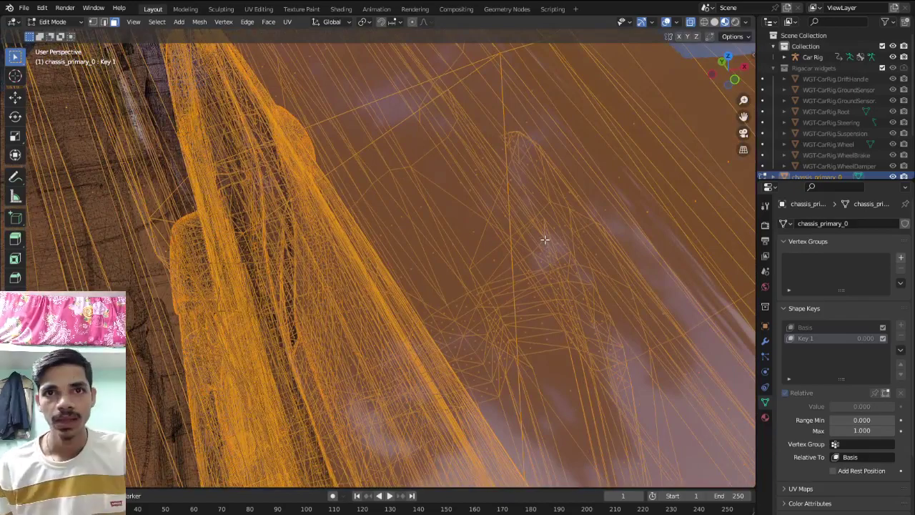
pyautogui.scroll(-3, 544, 241)
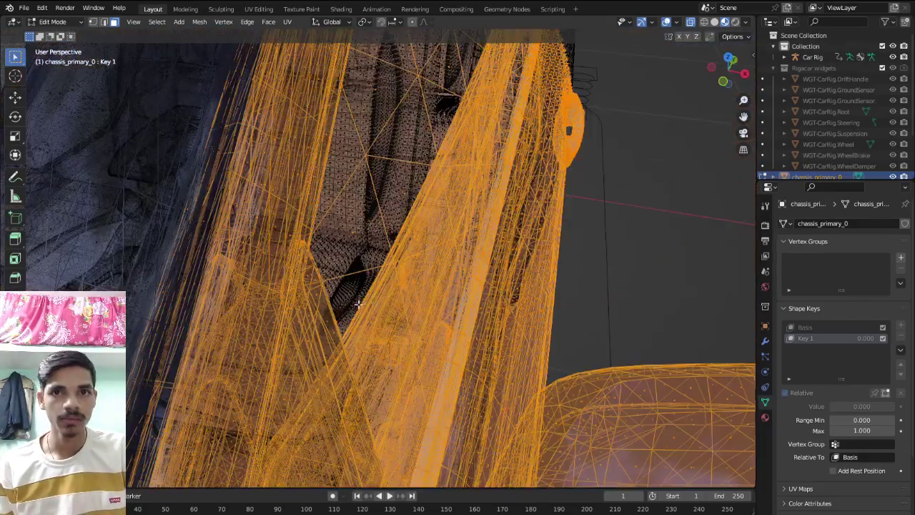
pyautogui.moveTo(401, 297); pyautogui.dragTo(364, 287, button='middle')
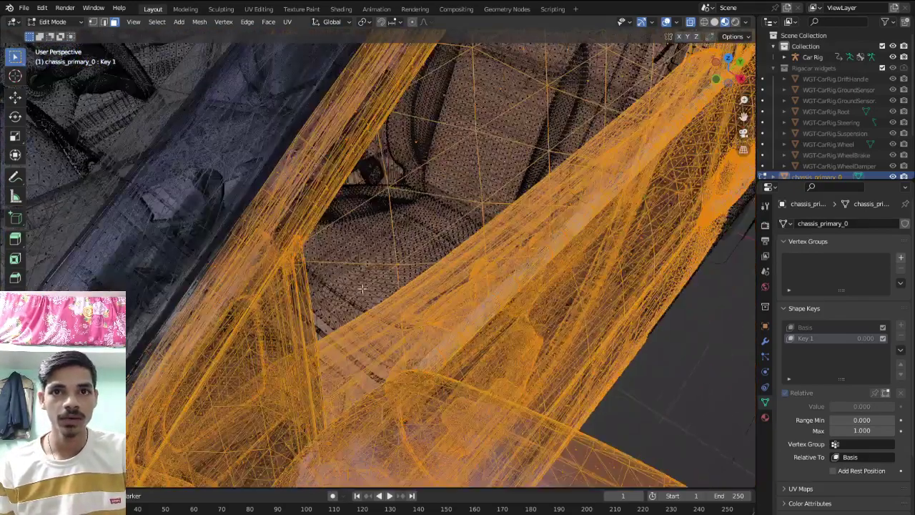
pyautogui.scroll(-3, 365, 287)
pyautogui.scroll(-2, 361, 281)
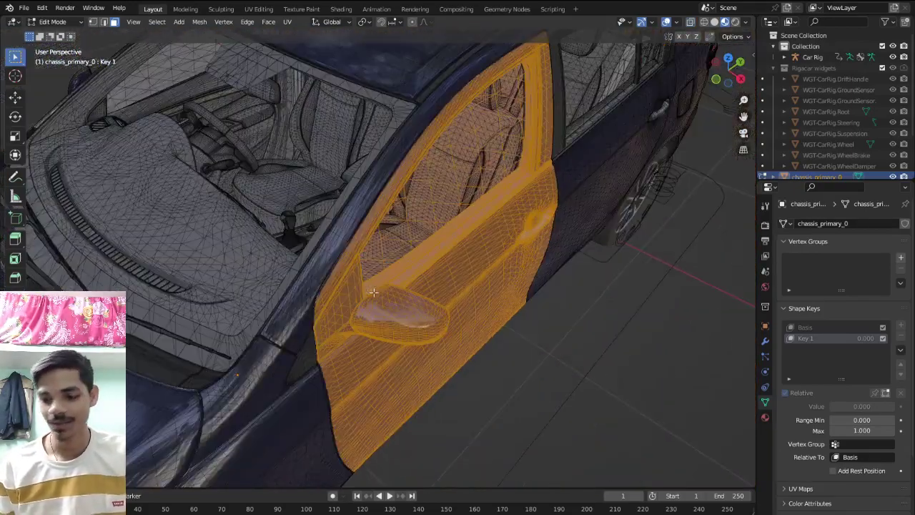
pyautogui.moveTo(359, 276); pyautogui.dragTo(434, 306, button='middle')
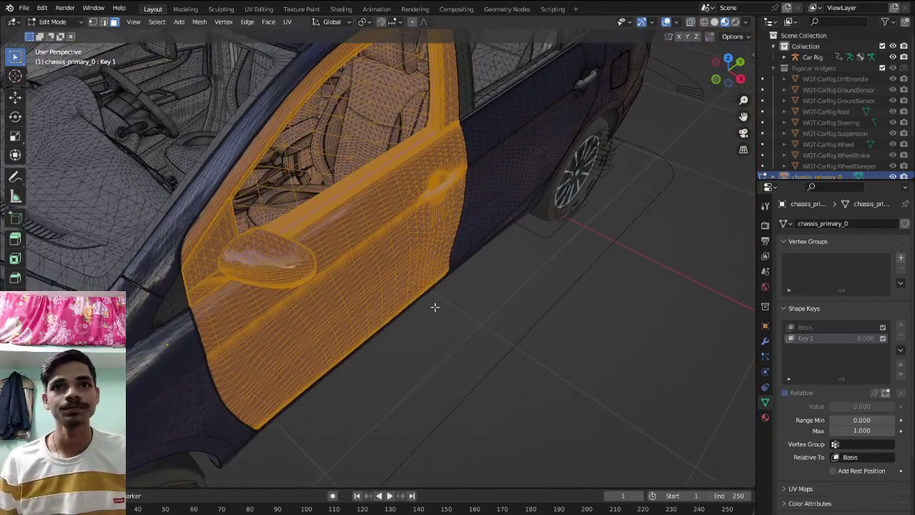
pyautogui.press('KP_7')
pyautogui.scroll(-2, 407, 330)
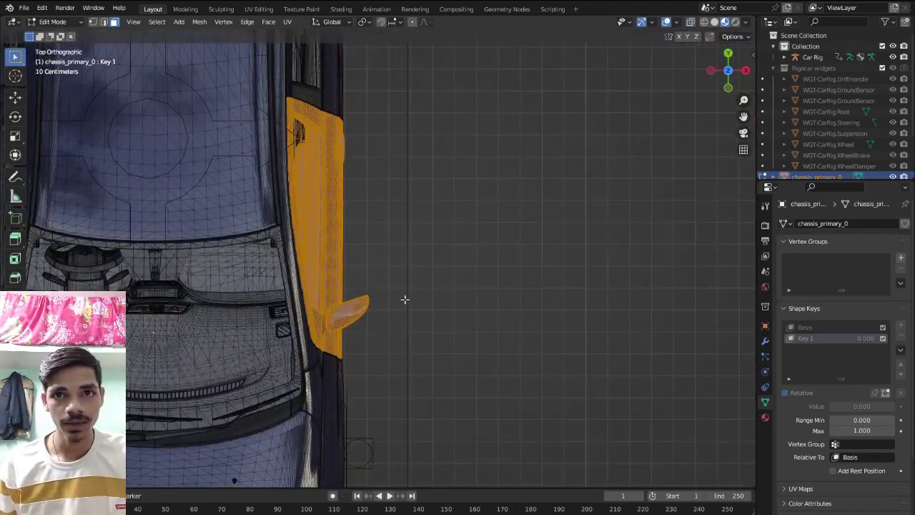
# Swing the door and mirror open about 60° and shift them roughly 0.43 m outward
pyautogui.keyDown('shift'); pyautogui.moveTo(404, 300); pyautogui.dragTo(430, 310, button='middle'); pyautogui.keyUp('shift')
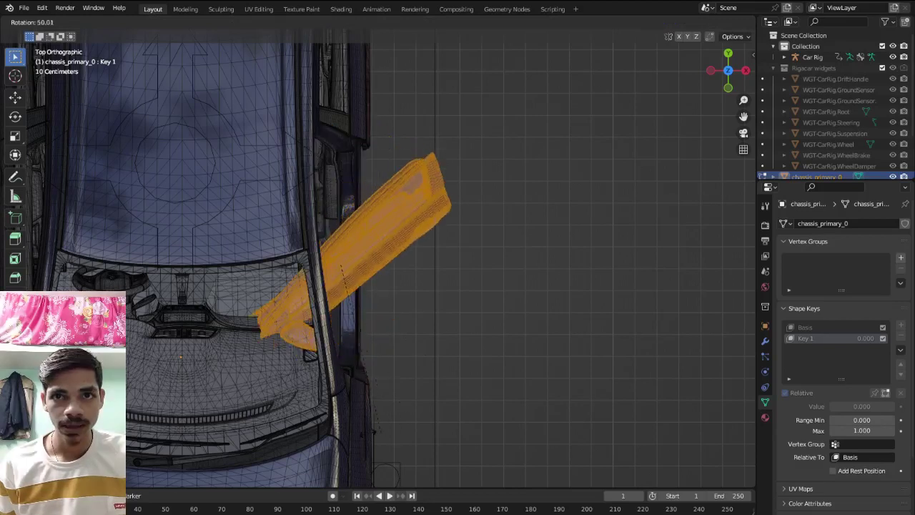
pyautogui.click(346, 441)
pyautogui.press('g')
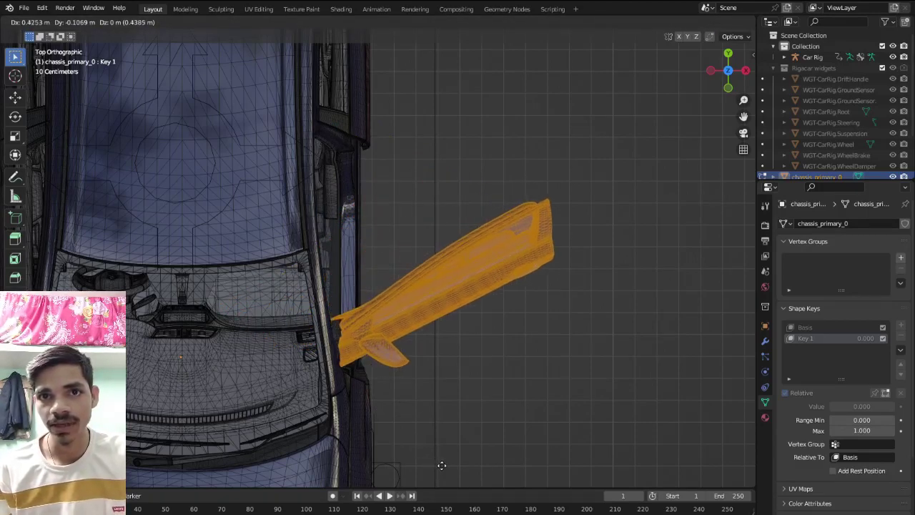
pyautogui.click(433, 450)
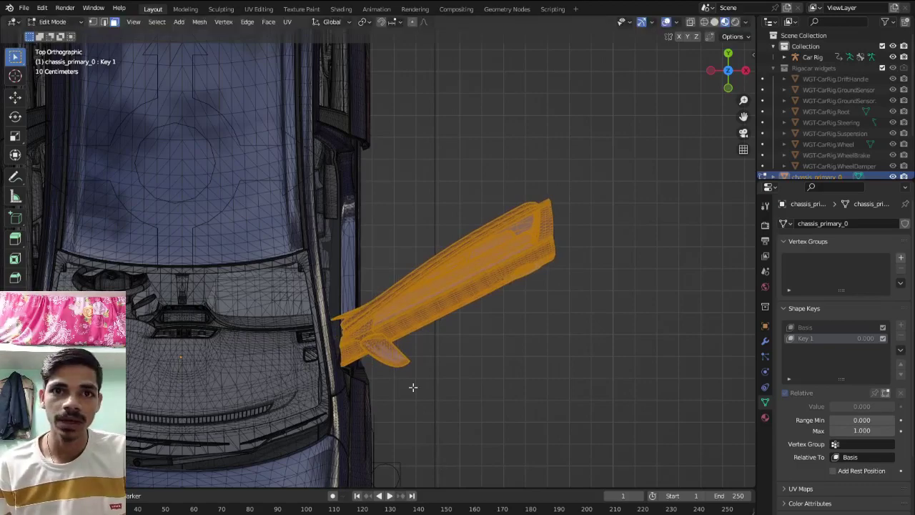
pyautogui.moveTo(412, 384)
pyautogui.mouseDown(button='middle')
pyautogui.moveTo(287, 325)
pyautogui.moveTo(365, 209)
pyautogui.mouseUp(button='middle')
# Nudge the open door and mirror about 0.026 m along X, after cancelling a Y-axis move
pyautogui.scroll(3, 287, 326)
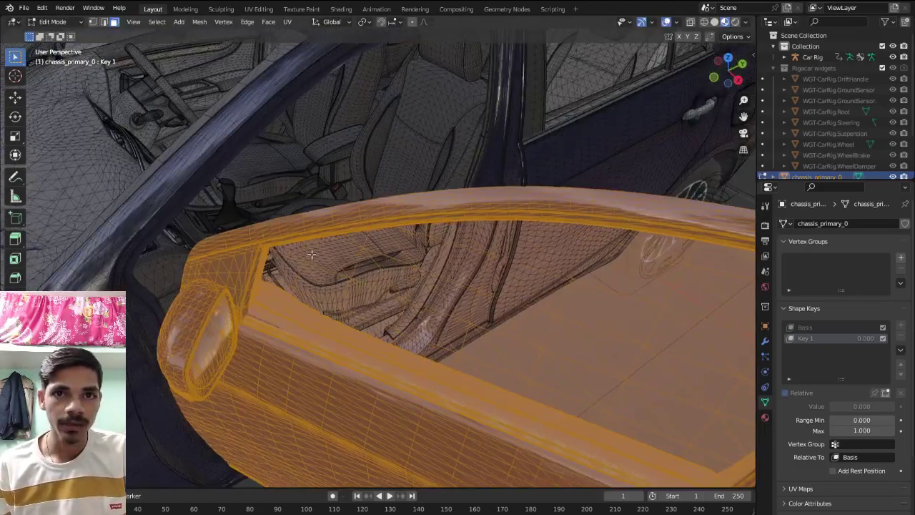
pyautogui.press('g')
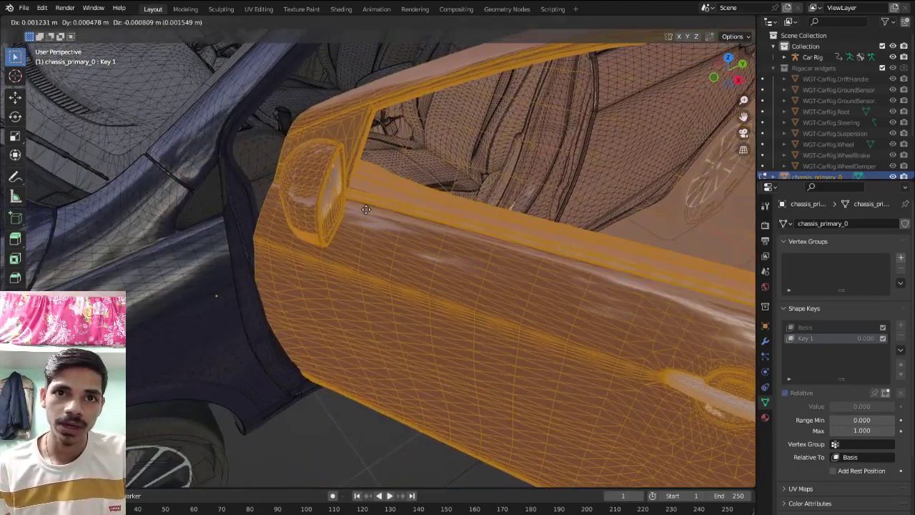
pyautogui.press('x')
pyautogui.press('y')
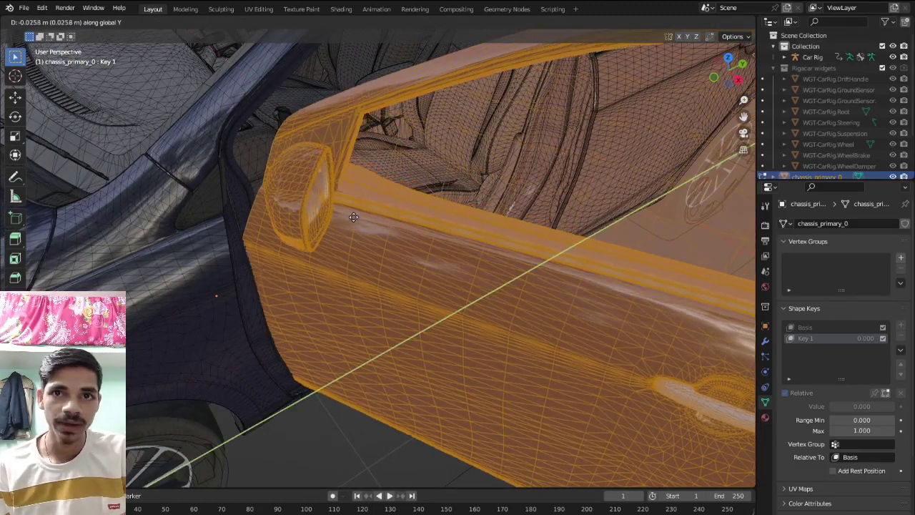
pyautogui.press('Escape')
pyautogui.press('g')
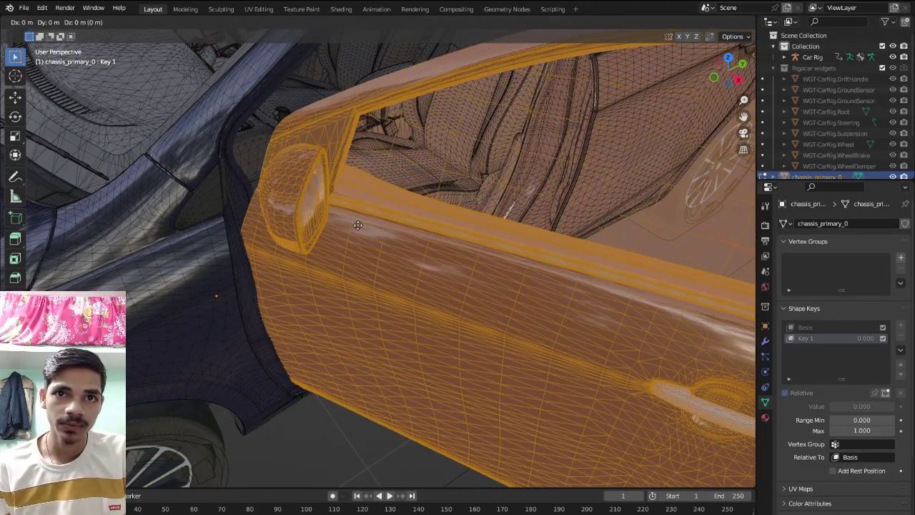
pyautogui.press('x')
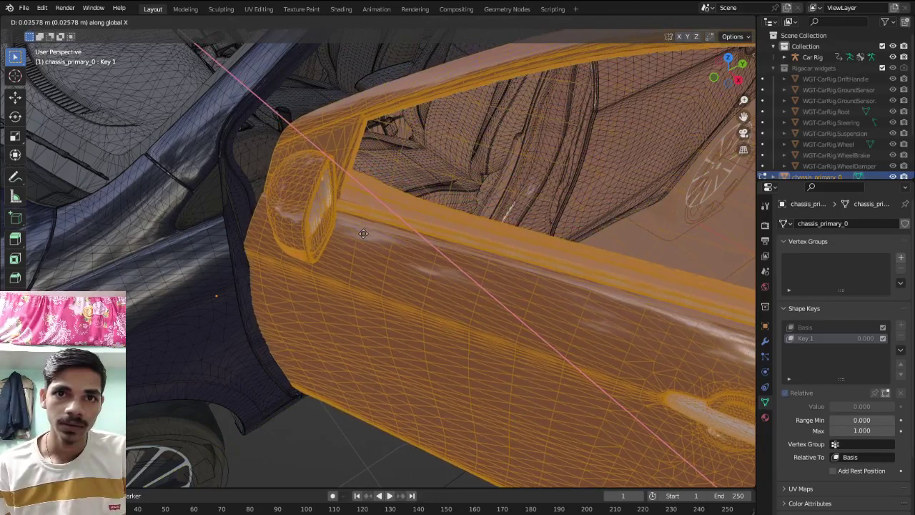
pyautogui.click(364, 237)
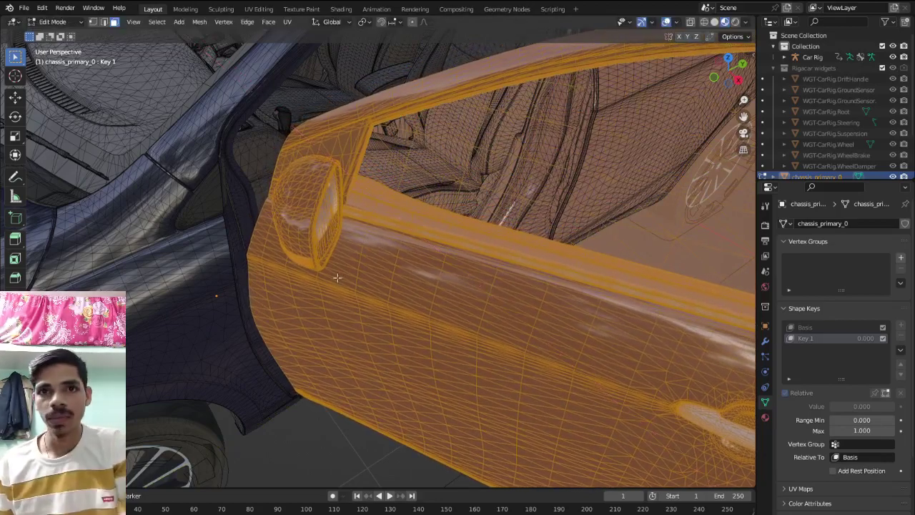
pyautogui.moveTo(363, 236)
pyautogui.mouseDown(button='middle')
pyautogui.moveTo(364, 295)
pyautogui.moveTo(344, 293)
pyautogui.mouseUp(button='middle')
pyautogui.press('KP_7')
pyautogui.scroll(3, 364, 296)
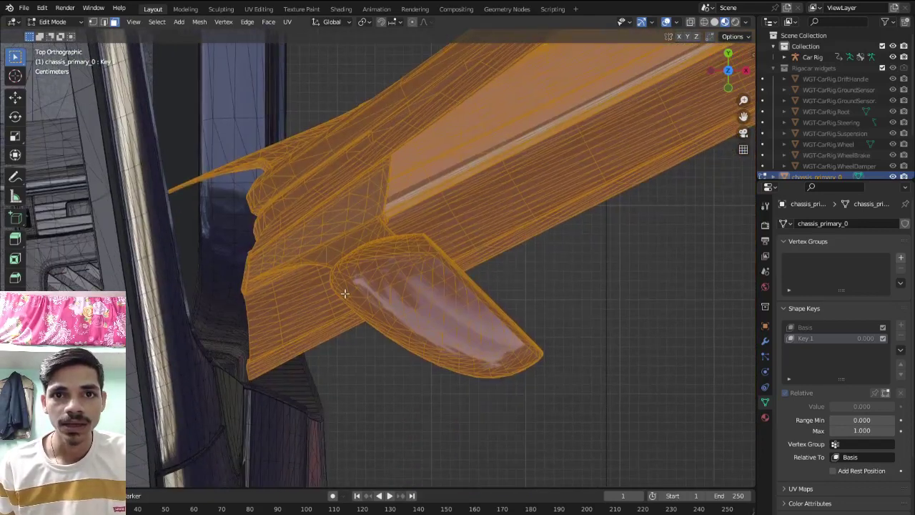
# Shift the door mesh slightly right in top view, then cancel a second move and inspect
pyautogui.press('g')
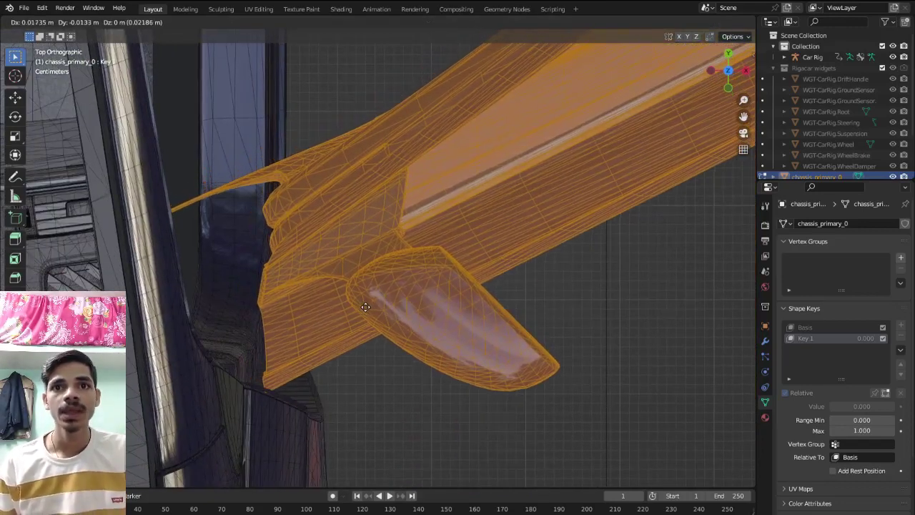
pyautogui.click(365, 306)
pyautogui.scroll(-3, 365, 306)
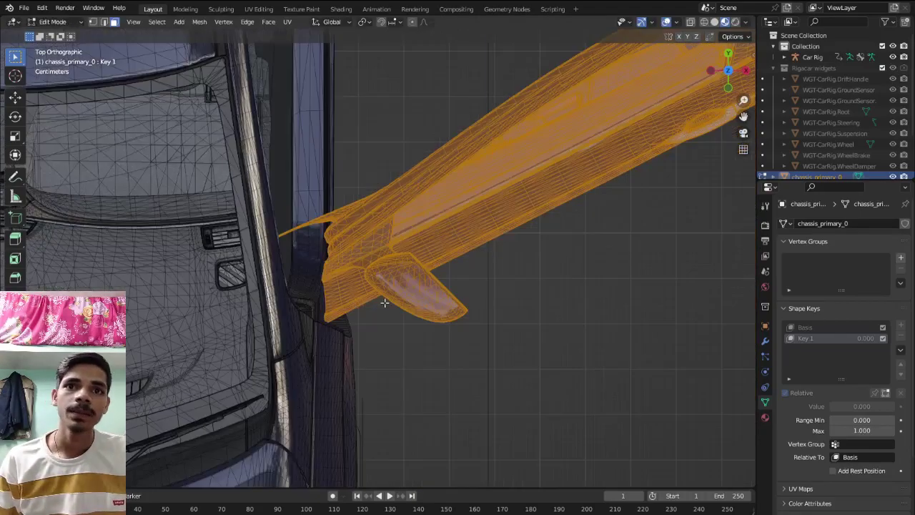
pyautogui.moveTo(384, 303)
pyautogui.mouseDown(button='middle')
pyautogui.moveTo(287, 198)
pyautogui.moveTo(312, 204)
pyautogui.moveTo(303, 184)
pyautogui.moveTo(312, 180)
pyautogui.moveTo(396, 249)
pyautogui.moveTo(299, 256)
pyautogui.moveTo(364, 276)
pyautogui.moveTo(388, 303)
pyautogui.moveTo(315, 343)
pyautogui.moveTo(286, 364)
pyautogui.moveTo(284, 378)
pyautogui.moveTo(358, 336)
pyautogui.moveTo(460, 314)
pyautogui.moveTo(324, 337)
pyautogui.moveTo(312, 324)
pyautogui.moveTo(424, 327)
pyautogui.moveTo(375, 173)
pyautogui.moveTo(392, 150)
pyautogui.moveTo(429, 159)
pyautogui.mouseUp(button='middle')
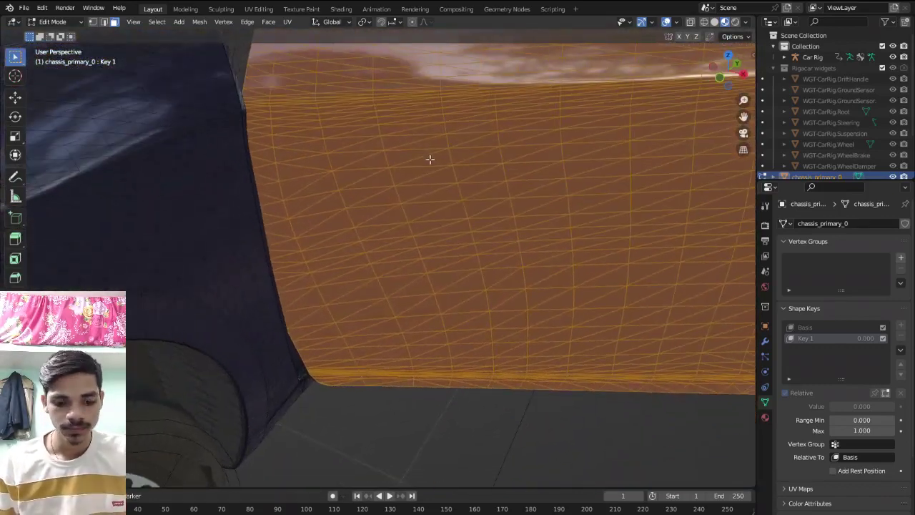
pyautogui.press('KP_7')
pyautogui.scroll(2, 430, 158)
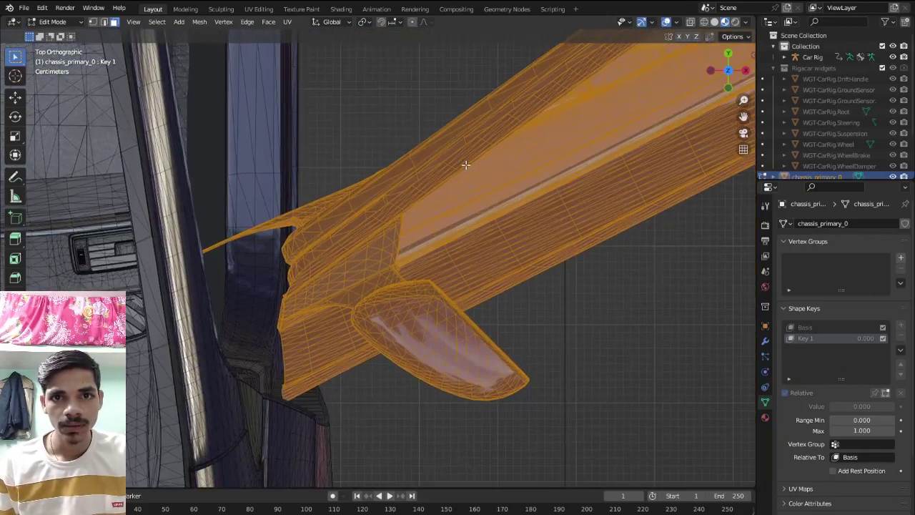
pyautogui.press('g')
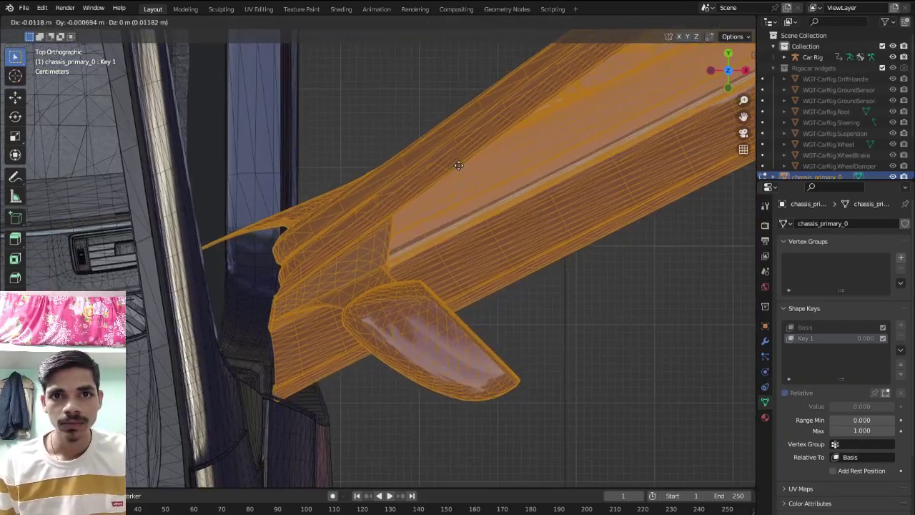
pyautogui.rightClick(432, 225)
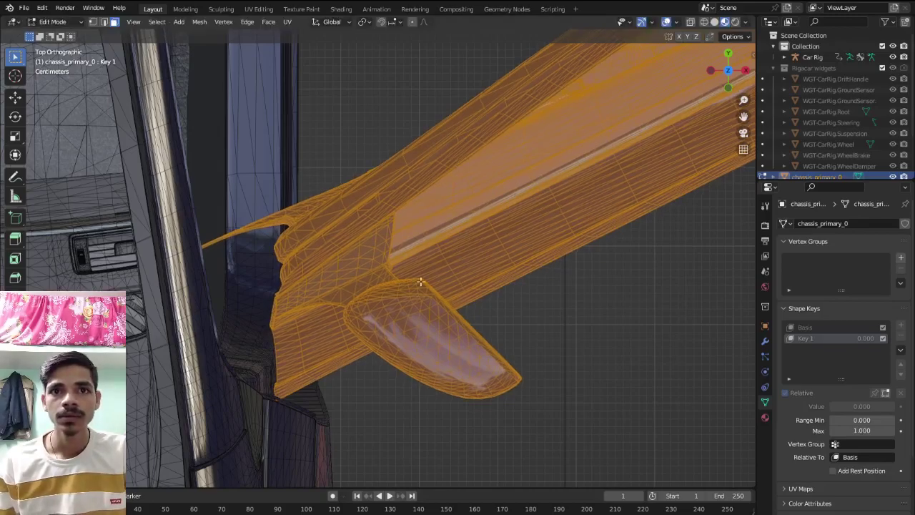
pyautogui.moveTo(420, 282)
pyautogui.mouseDown(button='middle')
pyautogui.moveTo(362, 251)
pyautogui.moveTo(339, 217)
pyautogui.moveTo(215, 178)
pyautogui.moveTo(442, 253)
pyautogui.moveTo(303, 279)
pyautogui.moveTo(260, 316)
pyautogui.moveTo(259, 207)
pyautogui.moveTo(311, 259)
pyautogui.moveTo(337, 272)
pyautogui.moveTo(360, 237)
pyautogui.moveTo(345, 275)
pyautogui.moveTo(396, 306)
pyautogui.mouseUp(button='middle')
# Return to Object Mode and orbit to view more of the car's side
pyautogui.press('Tab')
pyautogui.scroll(-3, 399, 253)
pyautogui.scroll(5, 276, 305)
pyautogui.scroll(2, 373, 246)
pyautogui.scroll(2, 395, 305)
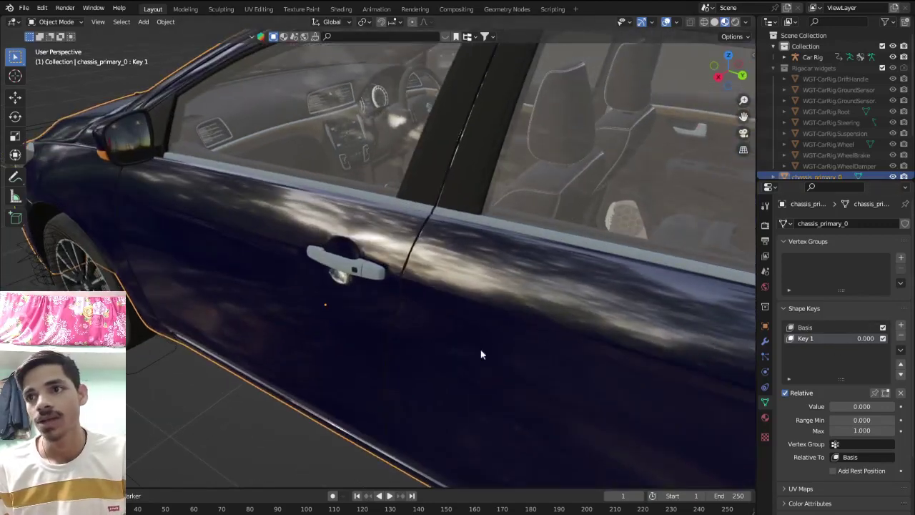
pyautogui.moveTo(481, 354)
pyautogui.mouseDown(button='middle')
pyautogui.moveTo(367, 281)
pyautogui.moveTo(429, 307)
pyautogui.mouseUp(button='middle')
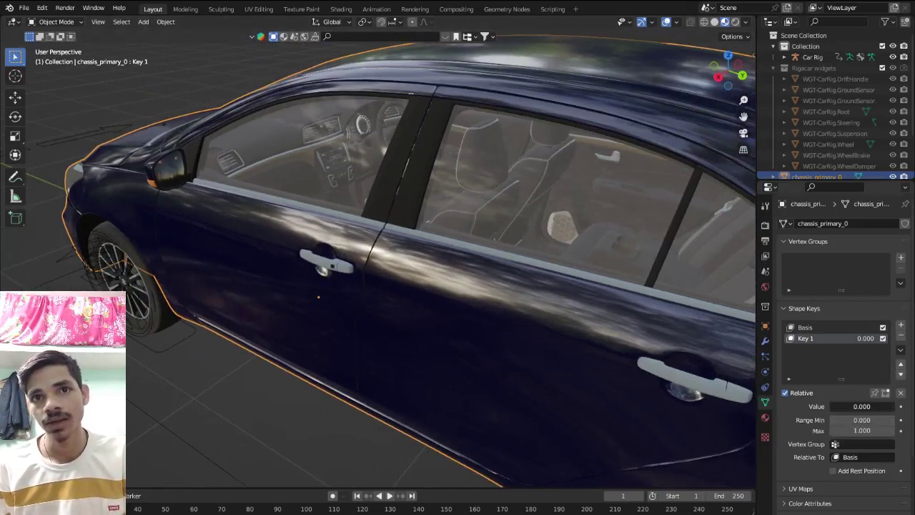
# Raise the chassis Key 1 value to 1.000 and orbit around to inspect the open door
pyautogui.moveTo(862, 406); pyautogui.dragTo(894, 406)
pyautogui.scroll(-3, 426, 330)
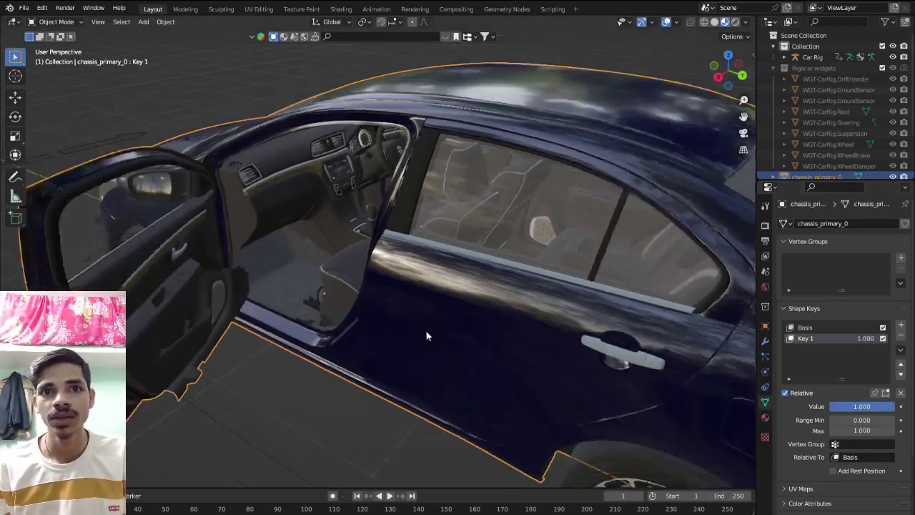
pyautogui.moveTo(425, 329); pyautogui.dragTo(390, 339, button='middle')
pyautogui.scroll(5, 376, 298)
pyautogui.scroll(-5, 376, 304)
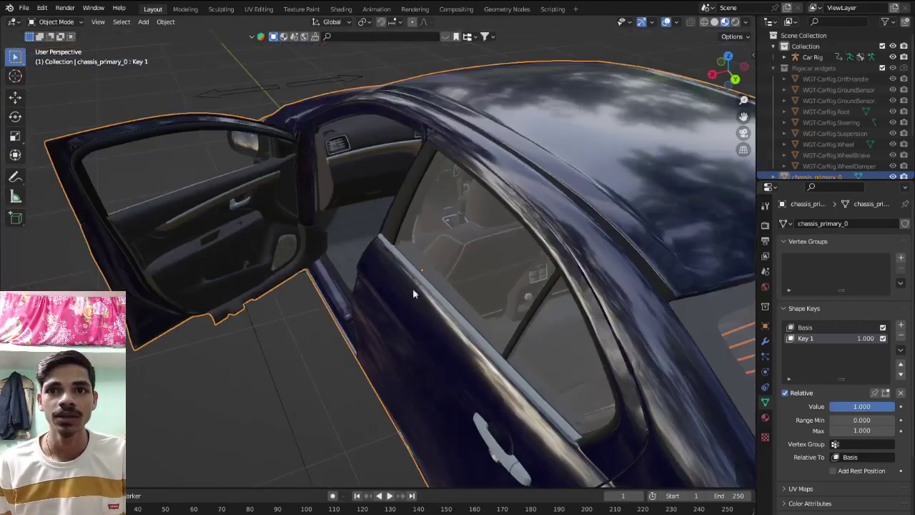
pyautogui.scroll(-3, 412, 288)
pyautogui.scroll(-3, 452, 281)
pyautogui.moveTo(461, 330); pyautogui.dragTo(533, 351, button='middle')
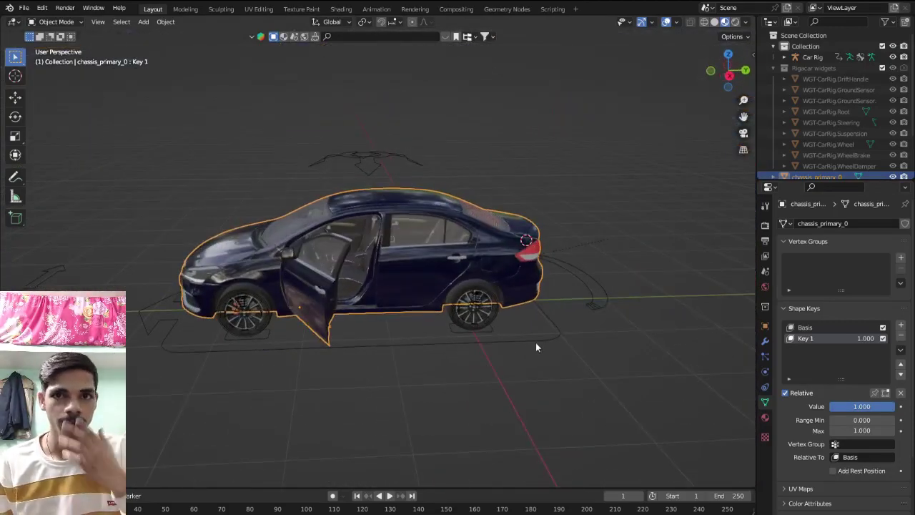
pyautogui.click(536, 342)
# In pose mode, test-move the rig's Root bone along Y and enlarge the timeline
pyautogui.hotkey('ctrl', 'Tab')
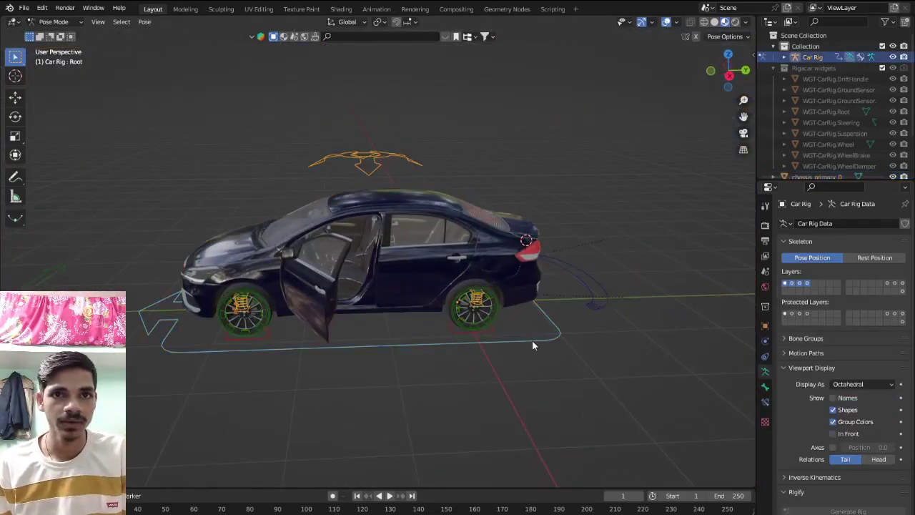
pyautogui.press('g')
pyautogui.press('y')
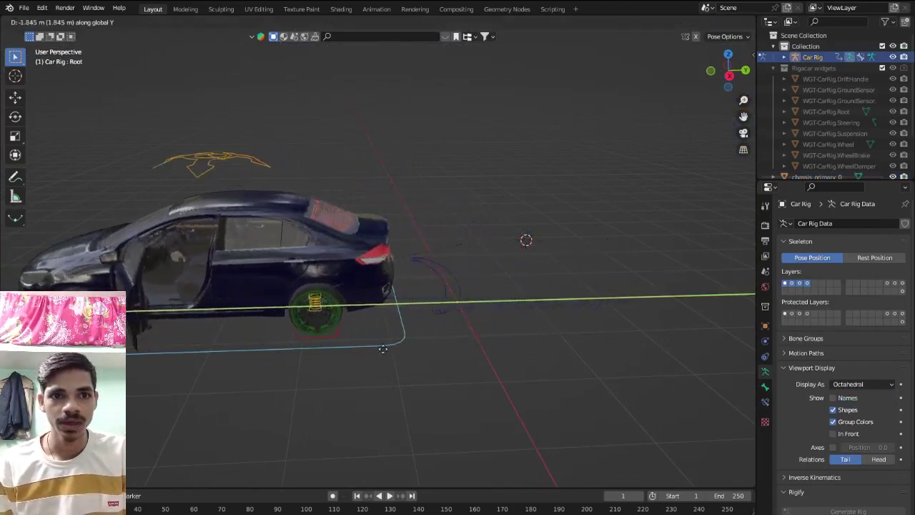
pyautogui.click(518, 374)
pyautogui.scroll(-2, 367, 359)
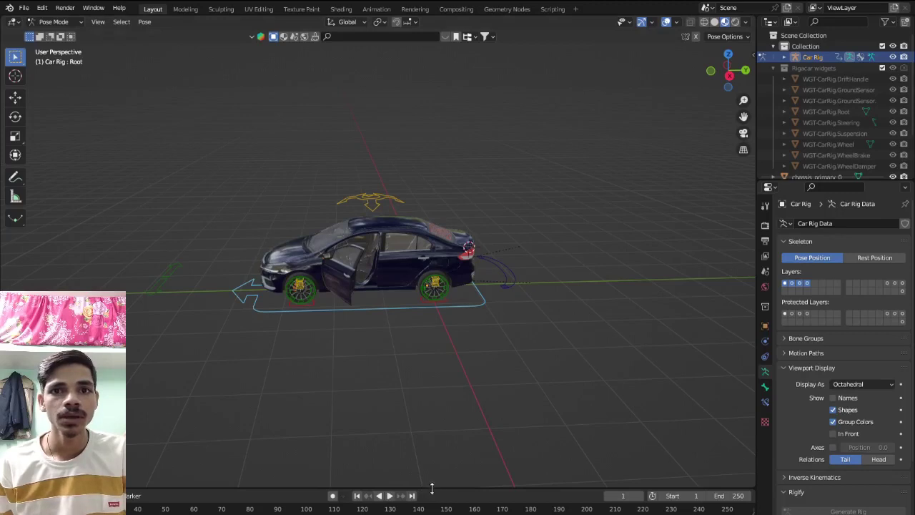
pyautogui.moveTo(432, 488); pyautogui.dragTo(350, 438)
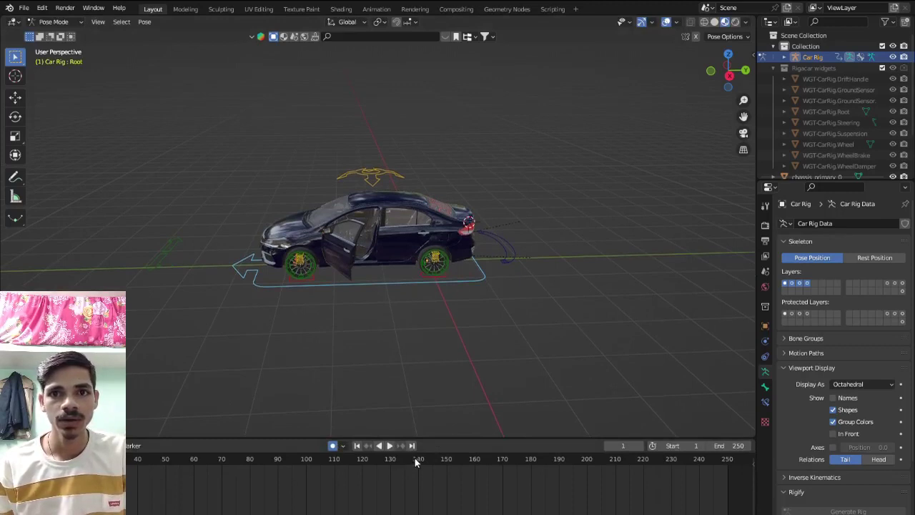
# At frame 150, move the car rig about 4.384 m along Y, then return to object mode
pyautogui.click(444, 460)
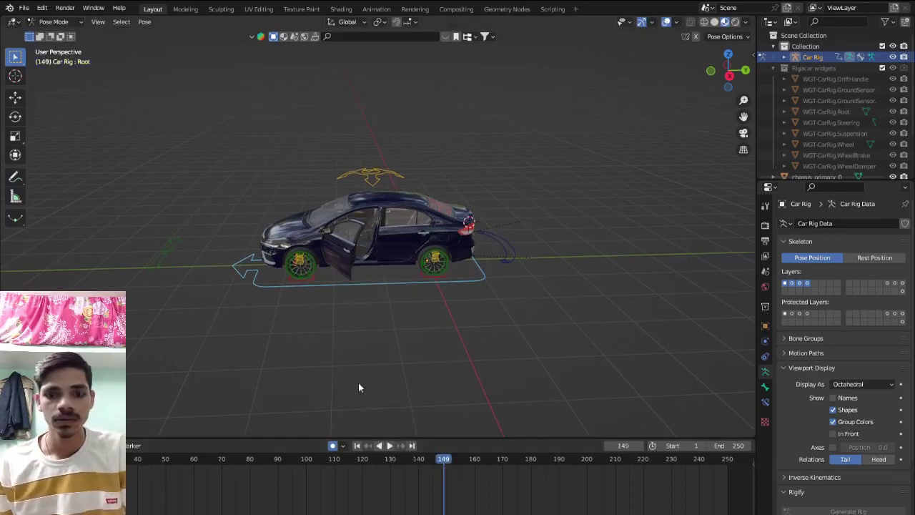
pyautogui.press('Right')
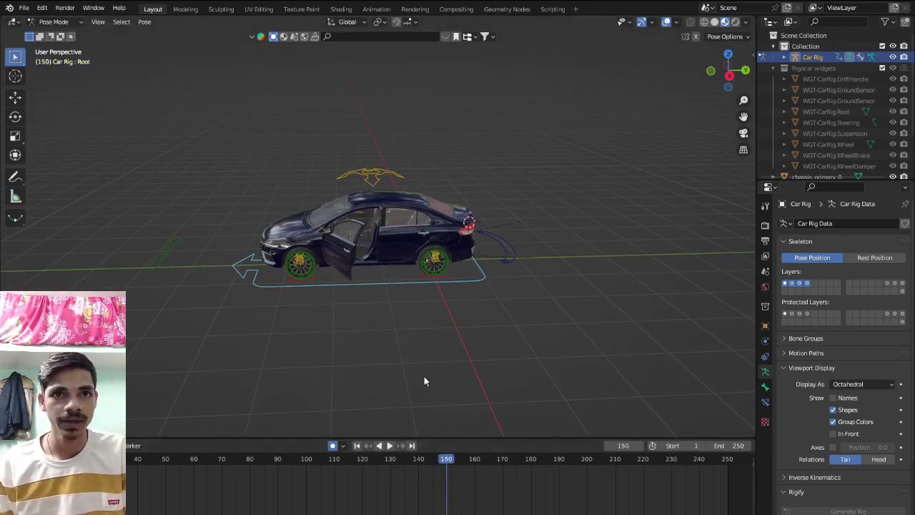
pyautogui.press('g')
pyautogui.press('y')
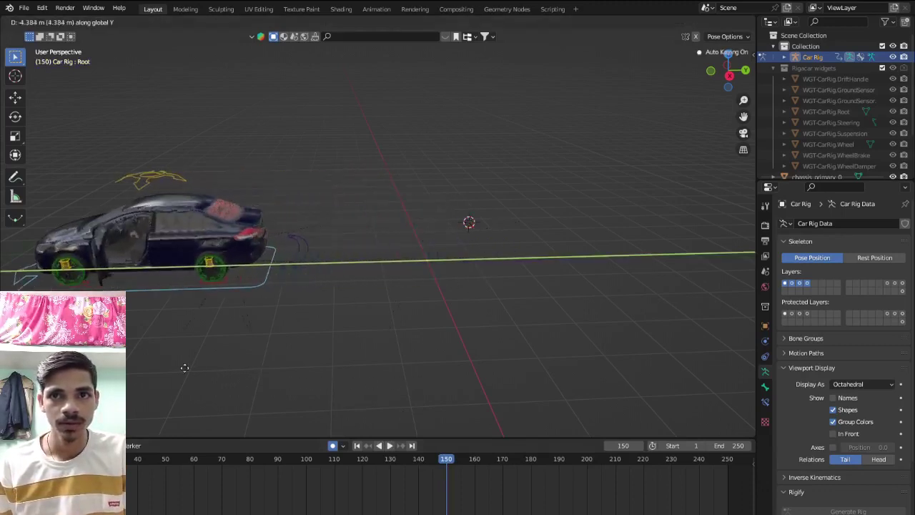
pyautogui.click(510, 351)
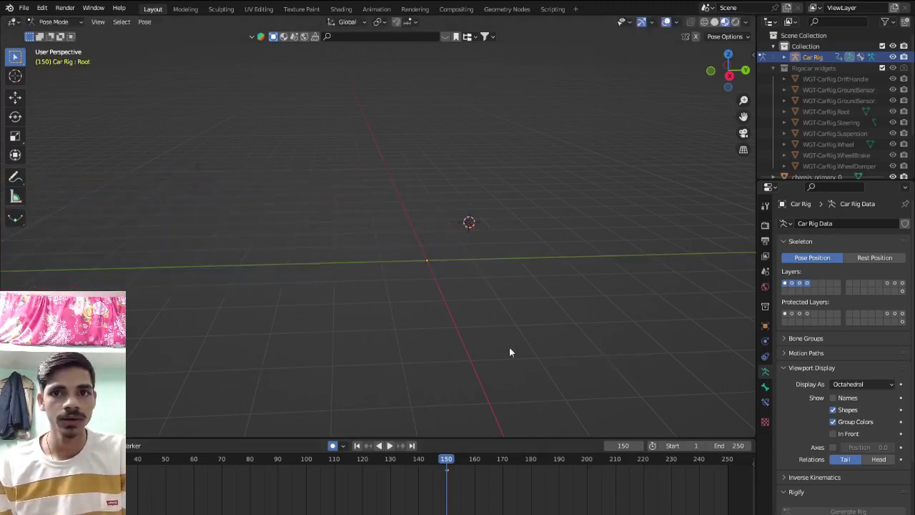
pyautogui.hotkey('ctrl', 'Tab')
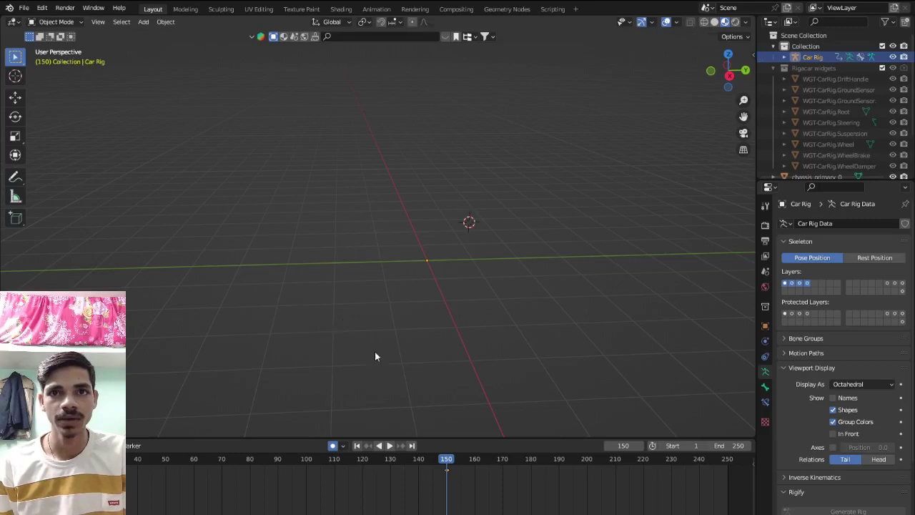
# At frame 1, set chassis_primary_0's Key 1 to 0.000 and keyframe it
pyautogui.click(357, 445)
pyautogui.scroll(3, 369, 340)
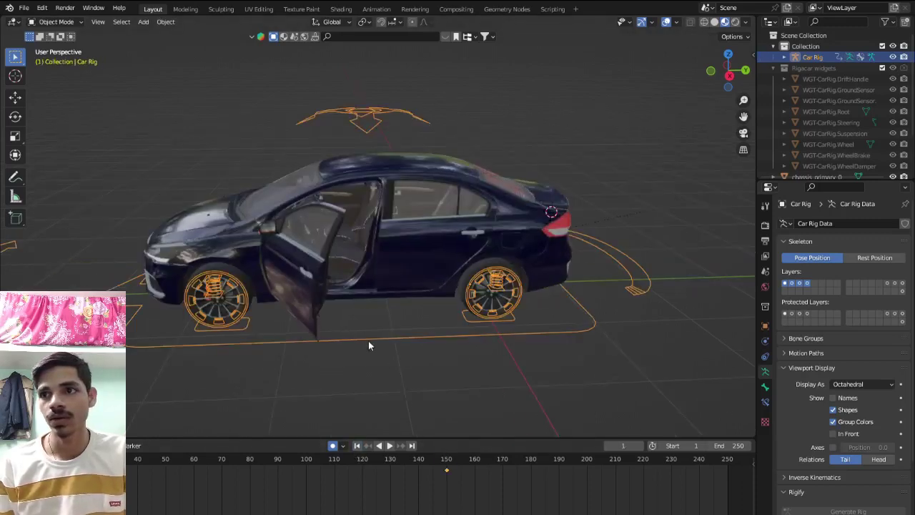
pyautogui.scroll(2, 381, 319)
pyautogui.click(538, 263)
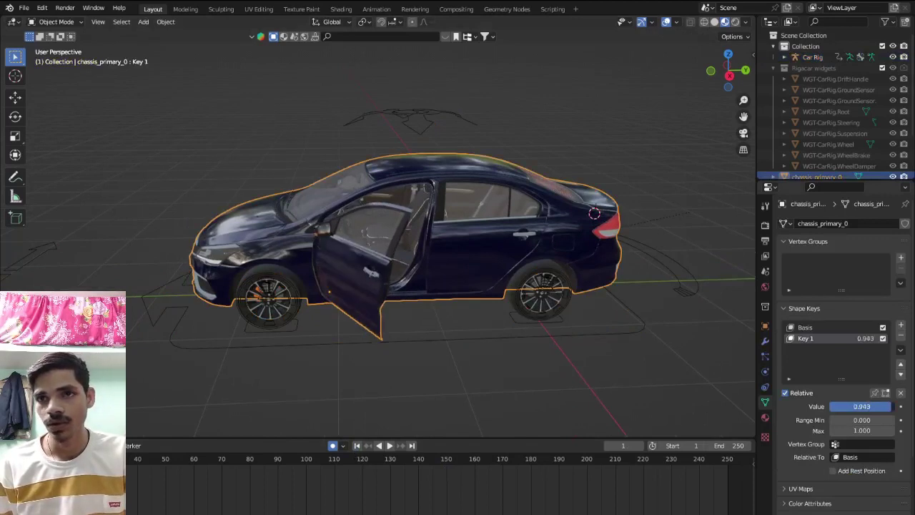
pyautogui.moveTo(861, 406); pyautogui.dragTo(833, 406)
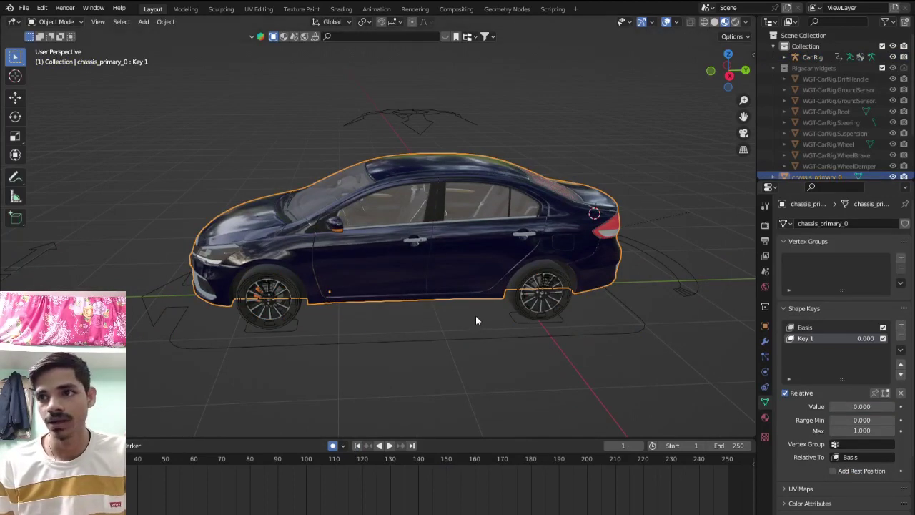
pyautogui.scroll(-3, 464, 303)
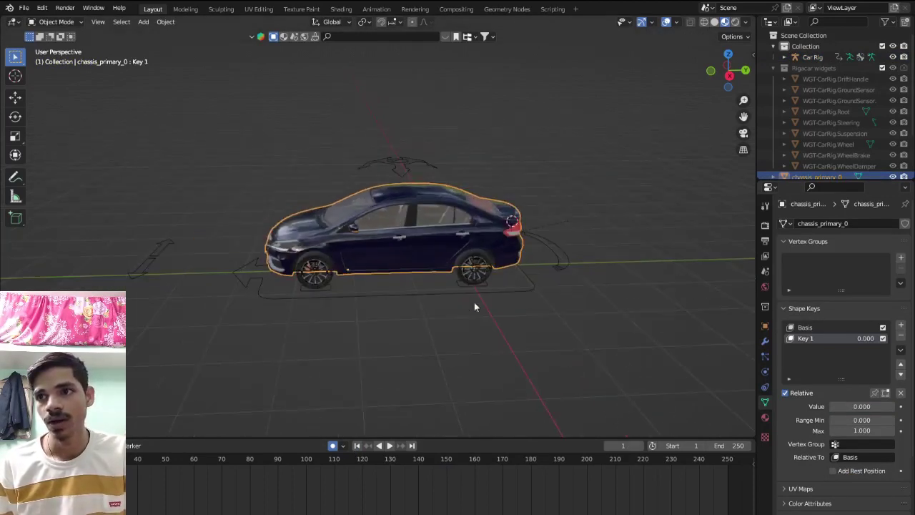
pyautogui.click(901, 406)
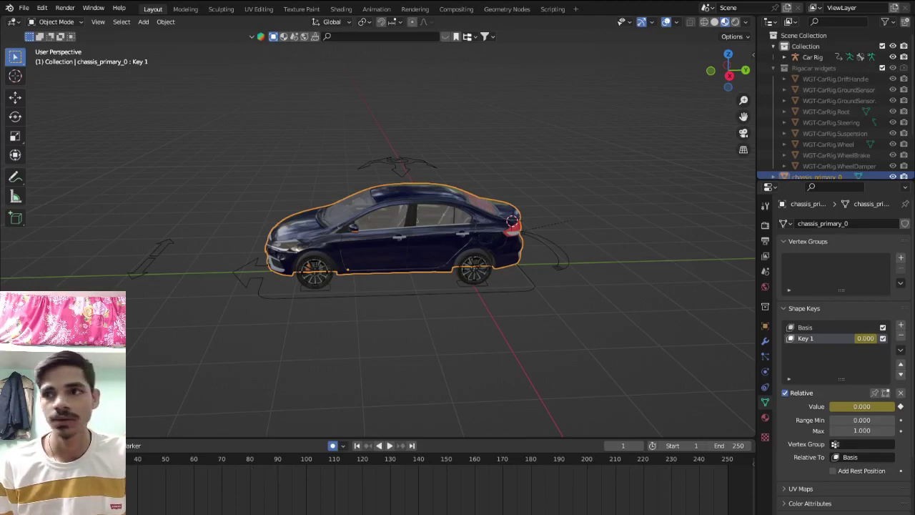
# Keyframe Key 1 at 1.000 on frame 20 so the door is open
pyautogui.press('space')
pyautogui.press('space')
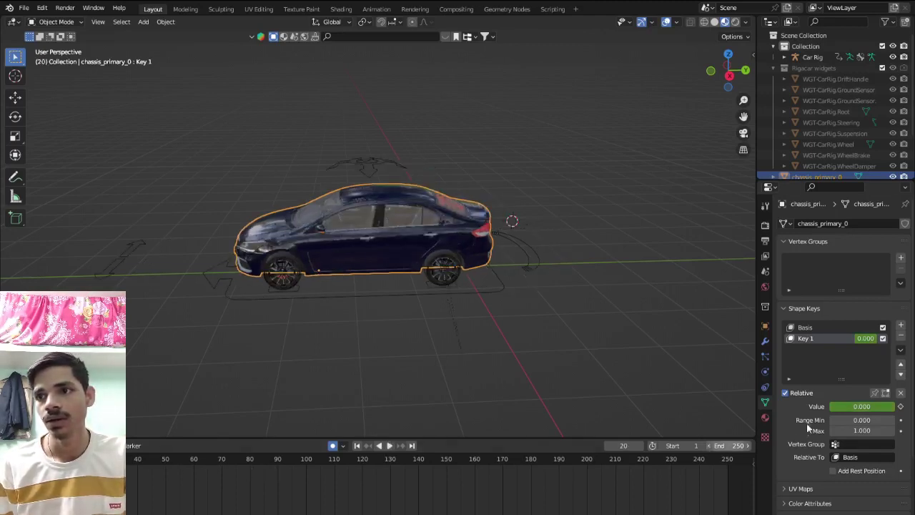
pyautogui.moveTo(845, 405); pyautogui.dragTo(894, 406)
pyautogui.click(900, 406)
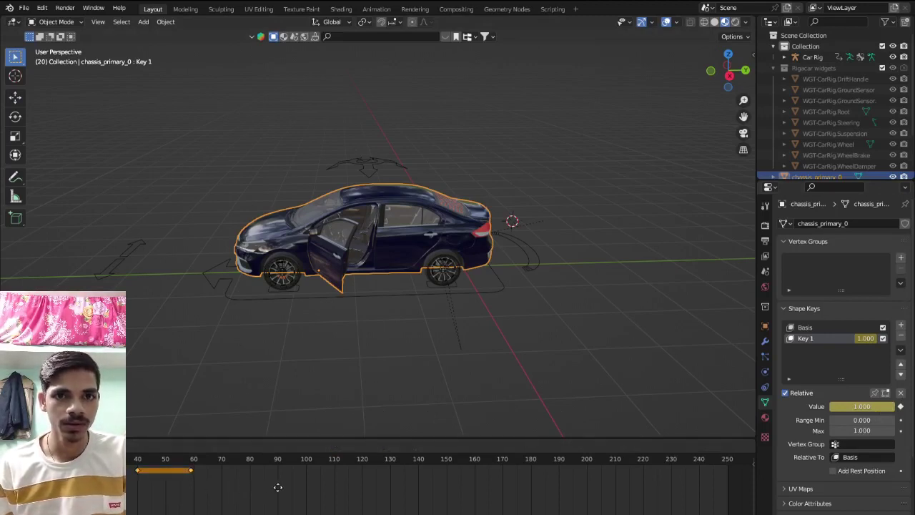
# Move and duplicate the door keyframes later, placing copies around frames 113 and 133
pyautogui.hotkey('shift', 'd')
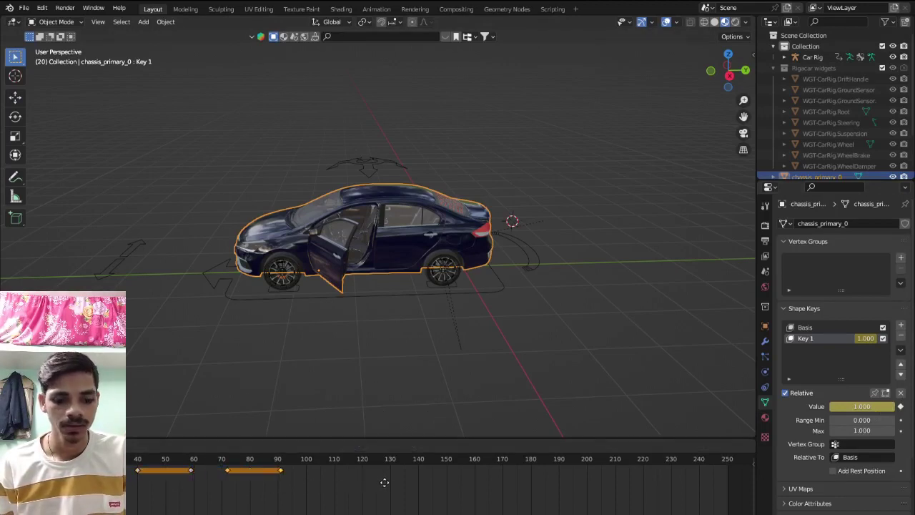
pyautogui.click(380, 476)
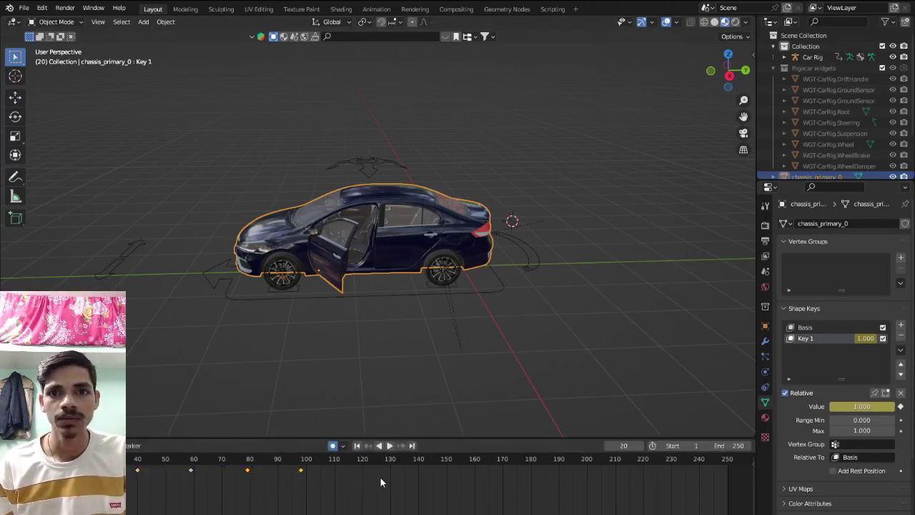
pyautogui.hotkey('shift', 'd')
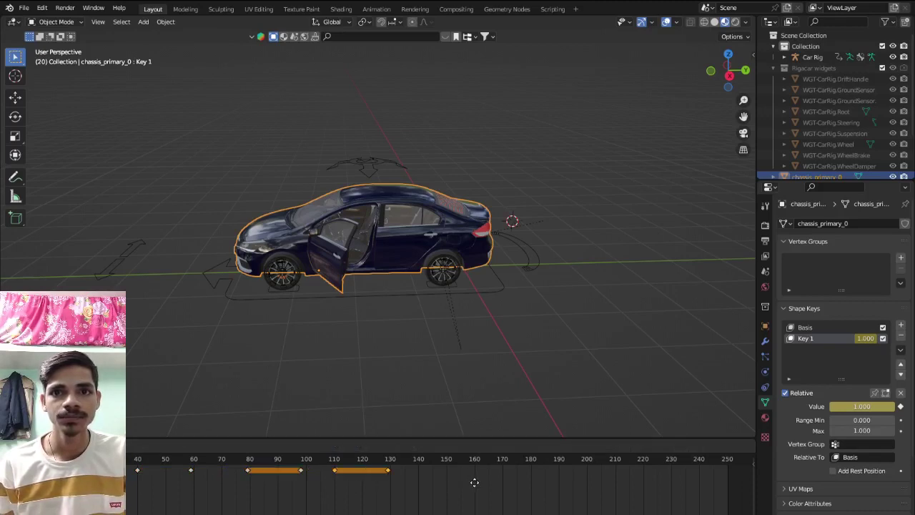
pyautogui.click(482, 485)
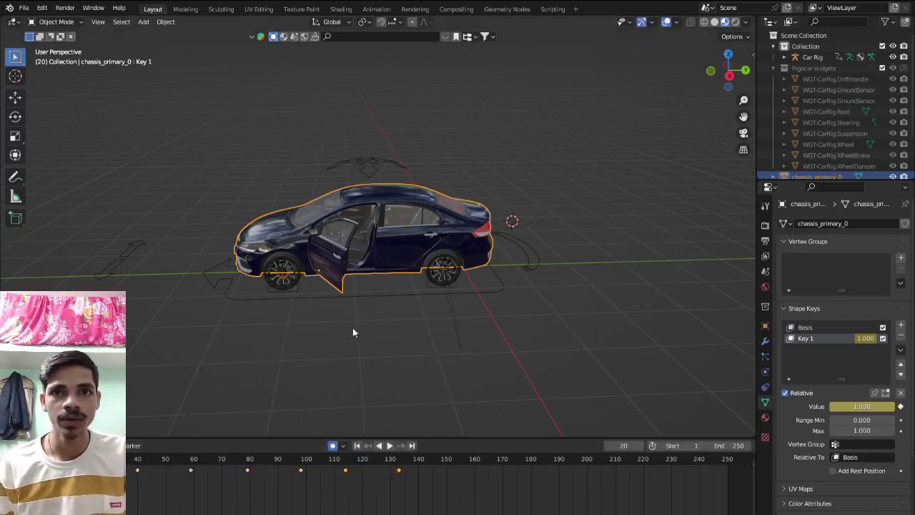
# Switch the viewport to Solid shading and orbit to view the car from the rear right
pyautogui.press('z')
pyautogui.click(429, 332)
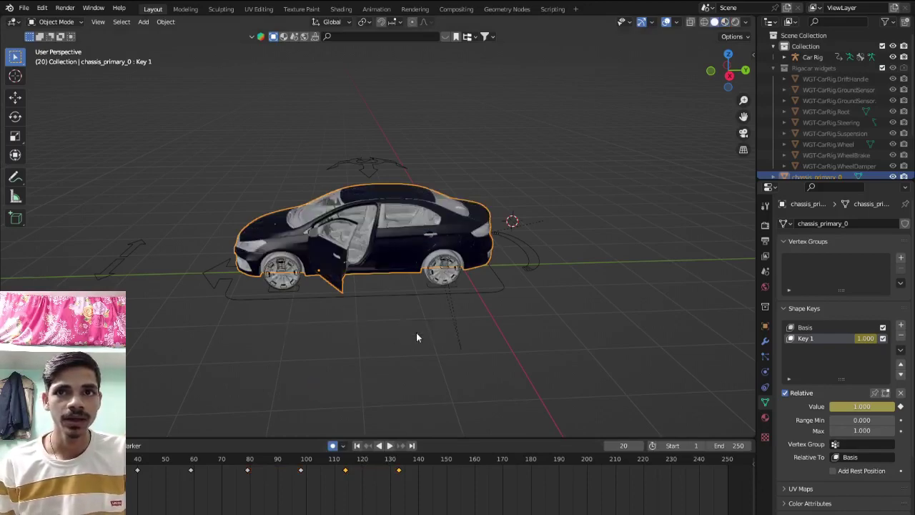
pyautogui.scroll(-2, 401, 336)
pyautogui.scroll(4, 392, 340)
pyautogui.moveTo(428, 337); pyautogui.dragTo(525, 292, button='middle')
pyautogui.scroll(-4, 525, 291)
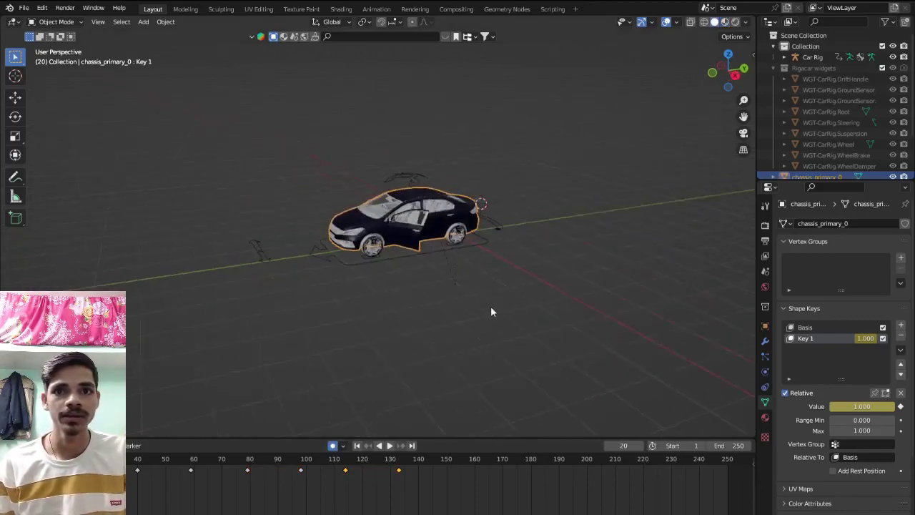
pyautogui.scroll(4, 491, 306)
pyautogui.moveTo(475, 310)
pyautogui.mouseDown(button='middle')
pyautogui.moveTo(412, 292)
pyautogui.moveTo(333, 424)
pyautogui.moveTo(313, 343)
pyautogui.moveTo(400, 348)
pyautogui.mouseUp(button='middle')
# Play the animation from frame 1 and watch the door from a side view
pyautogui.hotkey('shift', 'Left')
pyautogui.scroll(-3, 336, 344)
pyautogui.scroll(3, 358, 346)
pyautogui.scroll(-3, 408, 348)
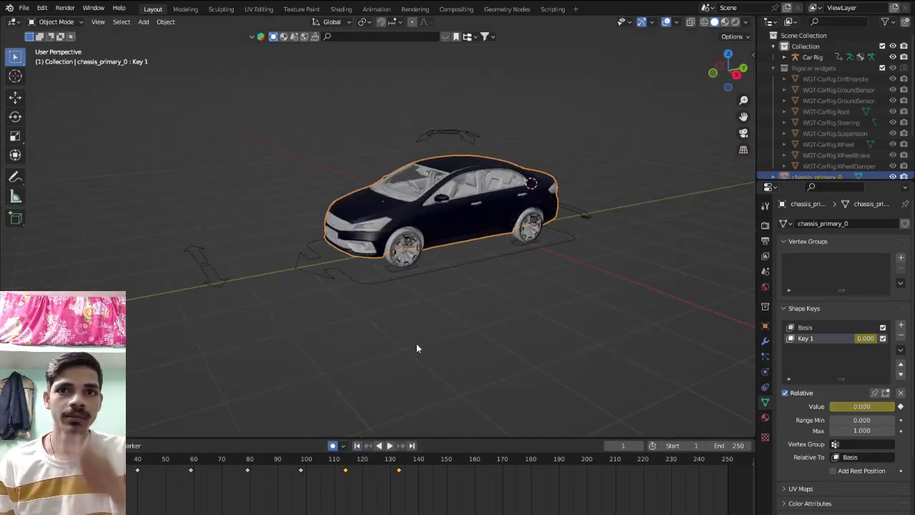
pyautogui.press('space')
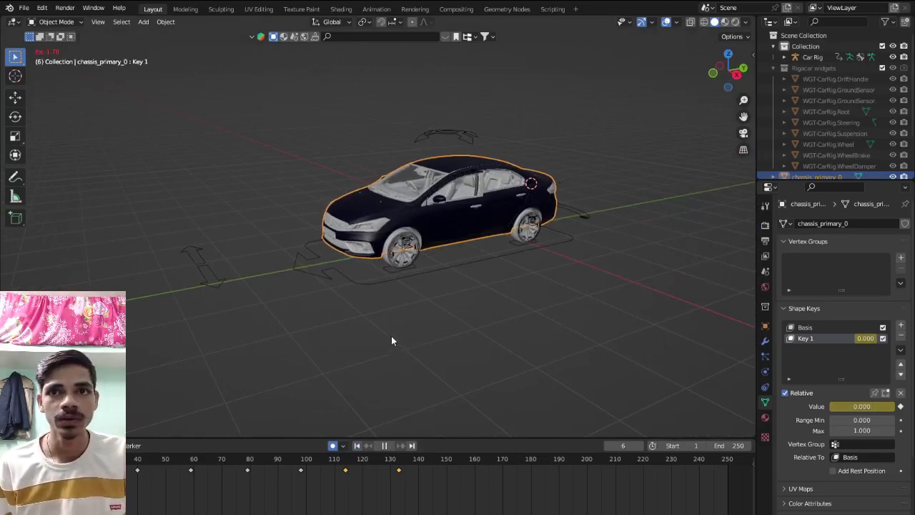
pyautogui.moveTo(349, 343)
pyautogui.mouseDown(button='middle')
pyautogui.moveTo(330, 338)
pyautogui.moveTo(324, 346)
pyautogui.mouseUp(button='middle')
pyautogui.scroll(2, 322, 347)
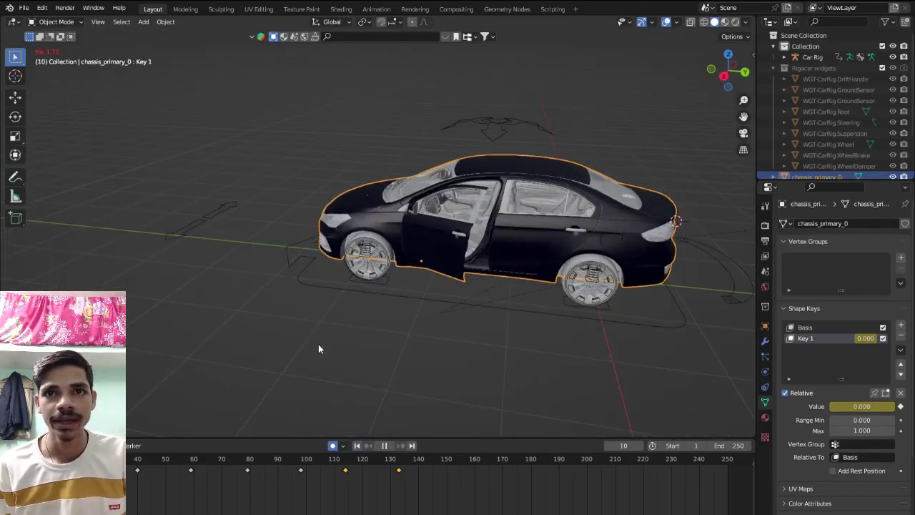
pyautogui.scroll(2, 284, 348)
pyautogui.scroll(2, 295, 341)
pyautogui.scroll(2, 272, 339)
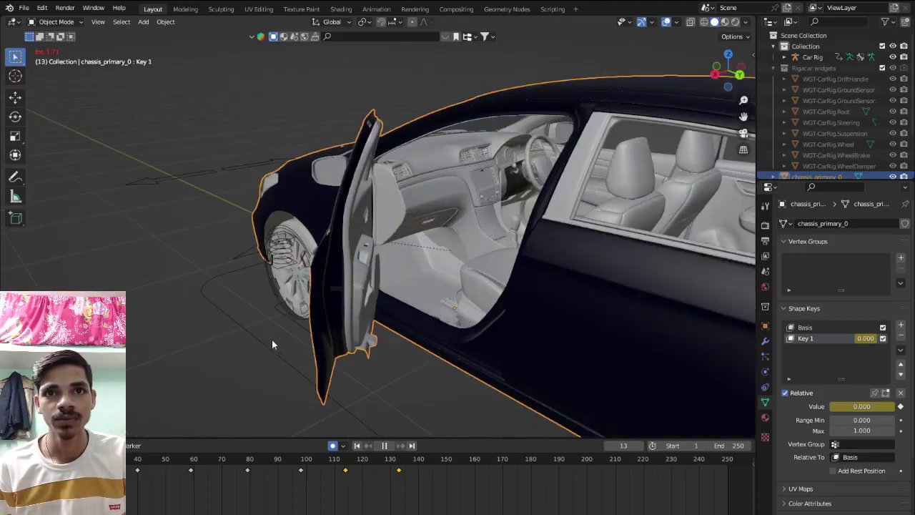
pyautogui.scroll(2, 297, 341)
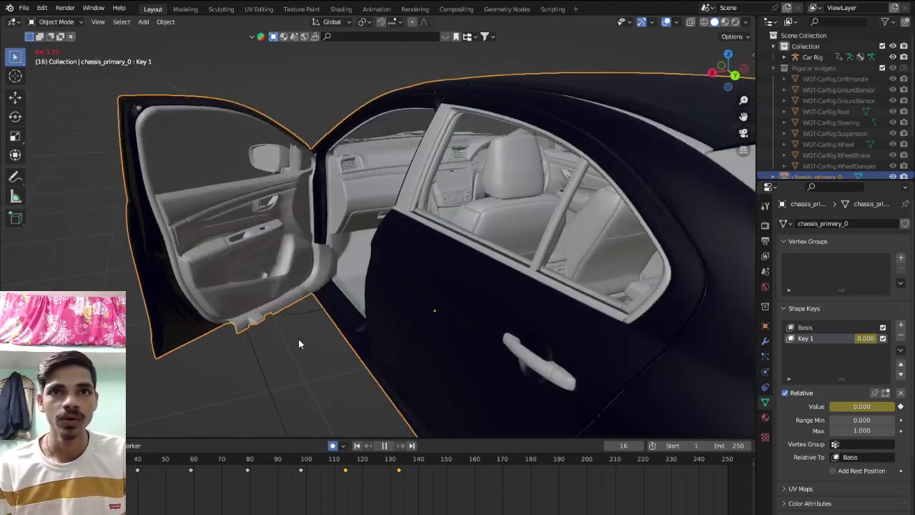
# Orbit to front-left and three-quarter views to keep watching the door animate
pyautogui.moveTo(243, 309)
pyautogui.mouseDown(button='middle')
pyautogui.moveTo(346, 344)
pyautogui.moveTo(371, 336)
pyautogui.moveTo(419, 278)
pyautogui.mouseUp(button='middle')
pyautogui.scroll(-5, 365, 338)
pyautogui.scroll(-3, 411, 279)
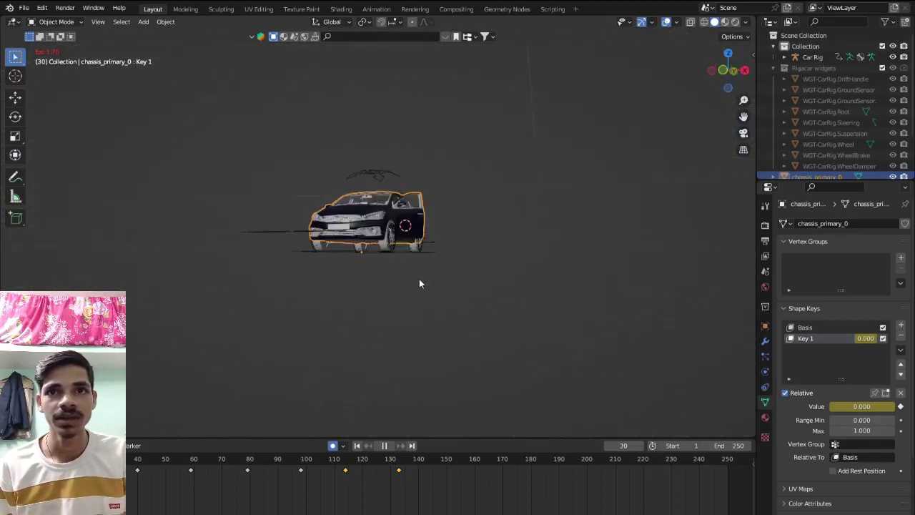
pyautogui.scroll(4, 386, 293)
pyautogui.moveTo(365, 304); pyautogui.dragTo(350, 311, button='middle')
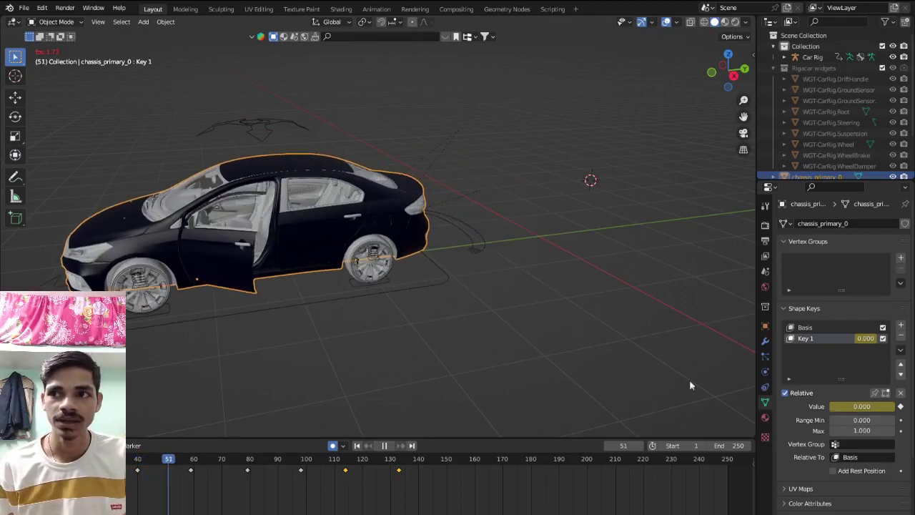
# Pause and resume playback repeatedly to check the door reaching fully open, then orbit closer
pyautogui.press('space')
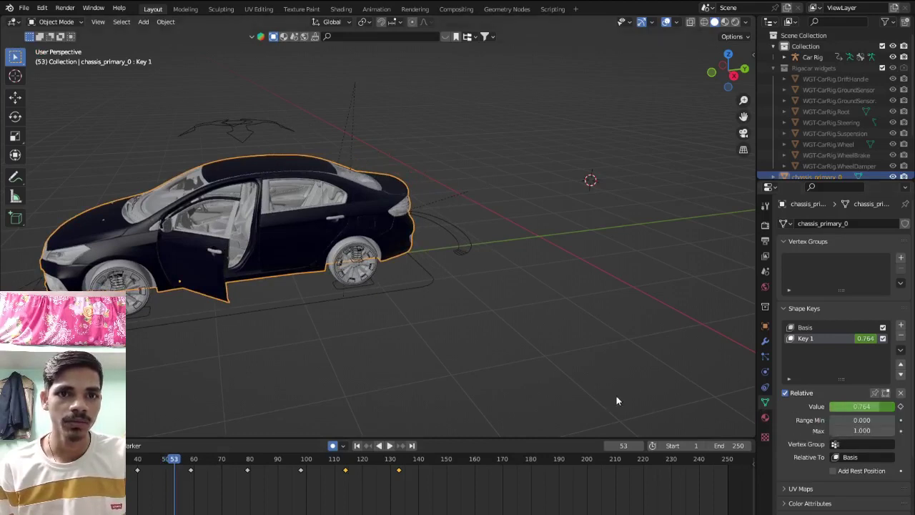
pyautogui.press('space')
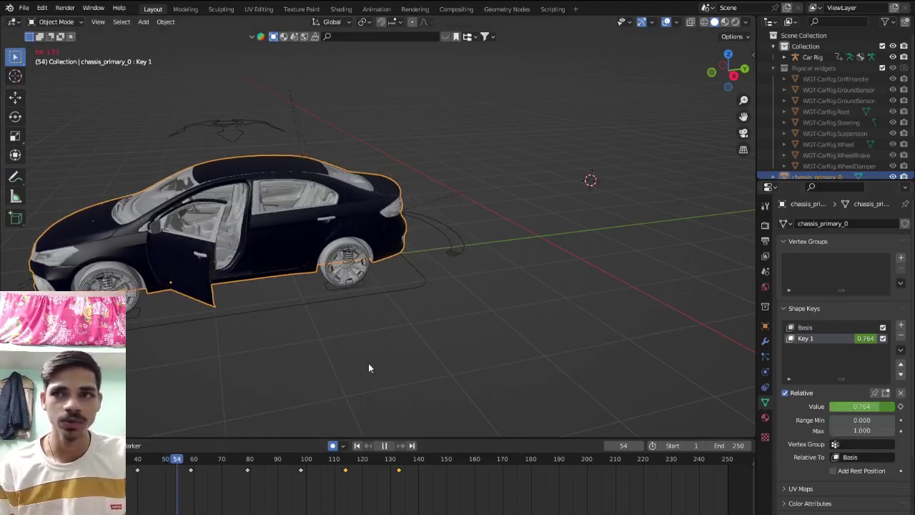
pyautogui.press('space')
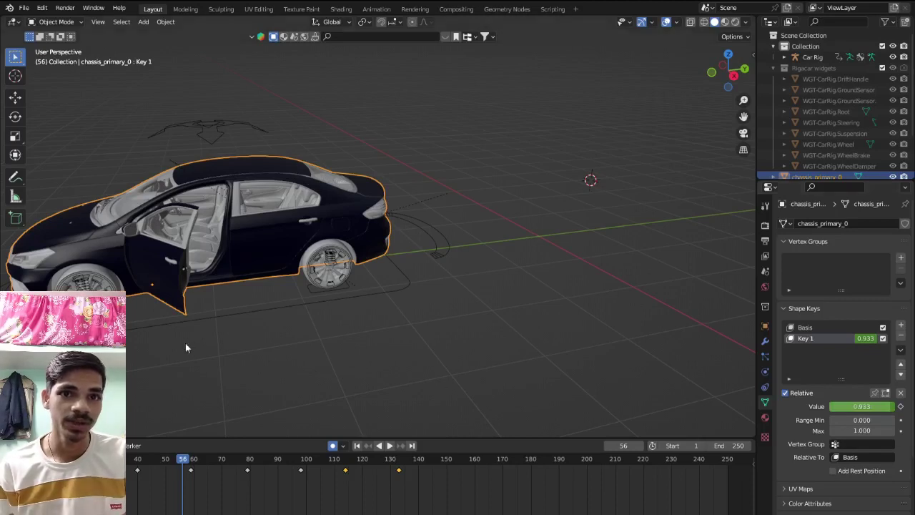
pyautogui.press('space')
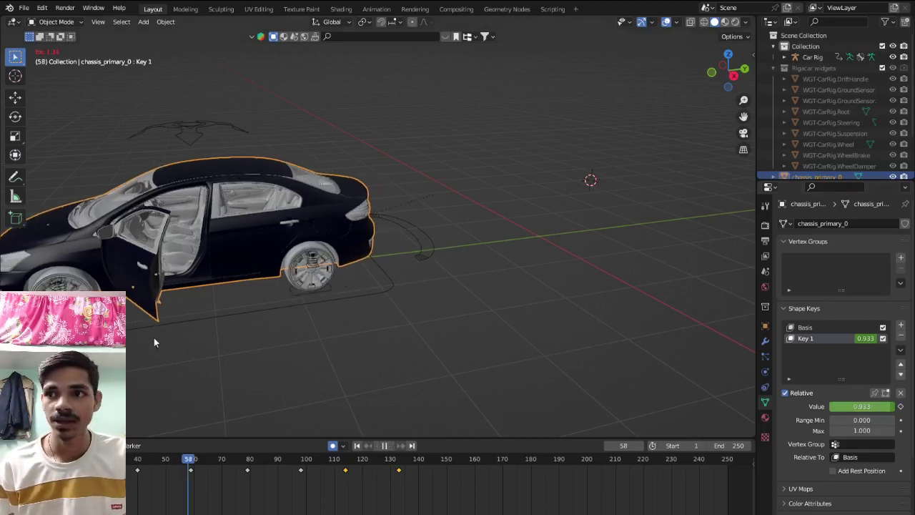
pyautogui.press('space')
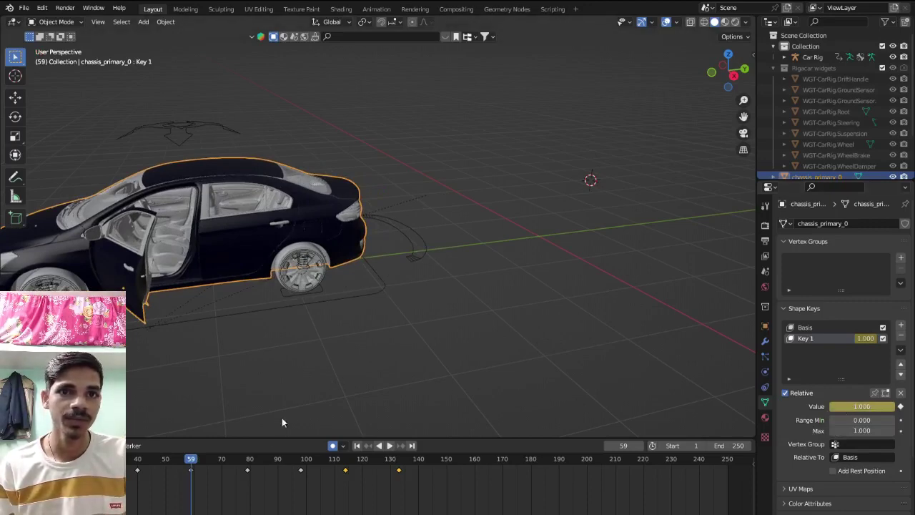
pyautogui.press('space')
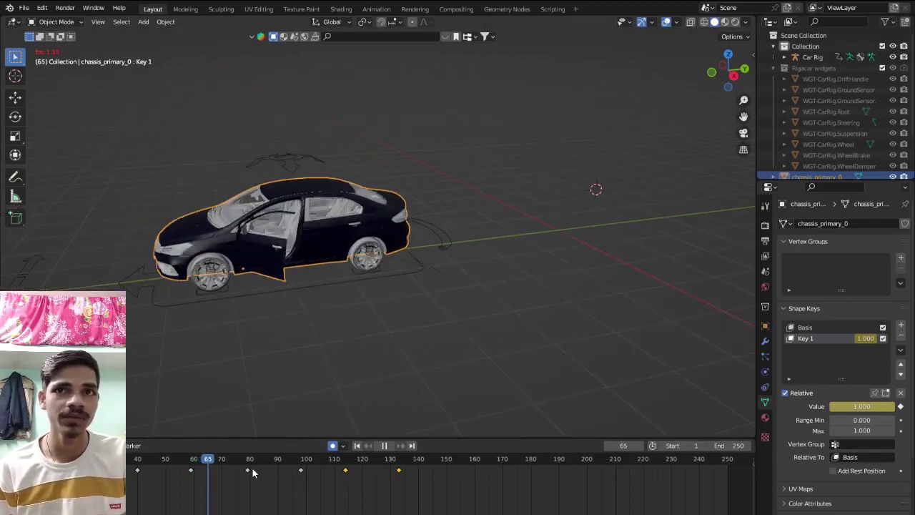
pyautogui.moveTo(279, 349)
pyautogui.mouseDown(button='middle')
pyautogui.moveTo(262, 342)
pyautogui.moveTo(306, 340)
pyautogui.moveTo(269, 336)
pyautogui.moveTo(291, 348)
pyautogui.mouseUp(button='middle')
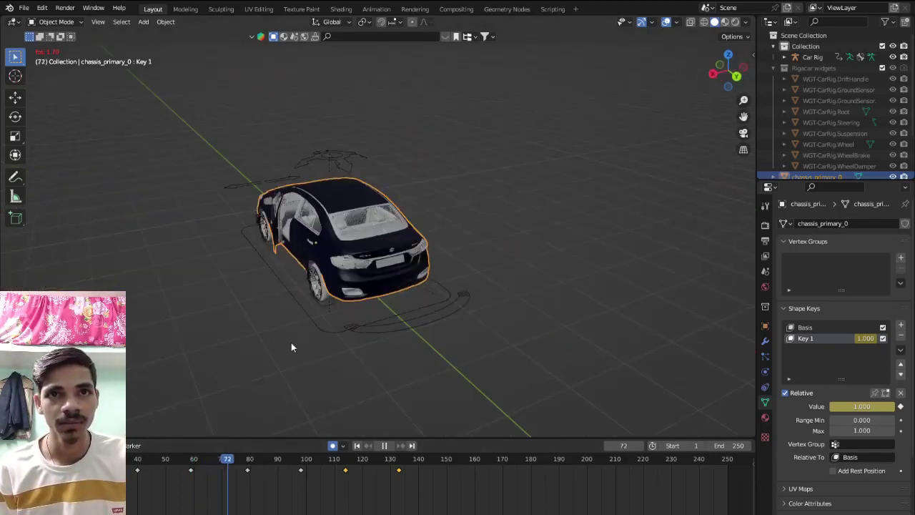
pyautogui.scroll(2, 291, 343)
pyautogui.scroll(2, 294, 308)
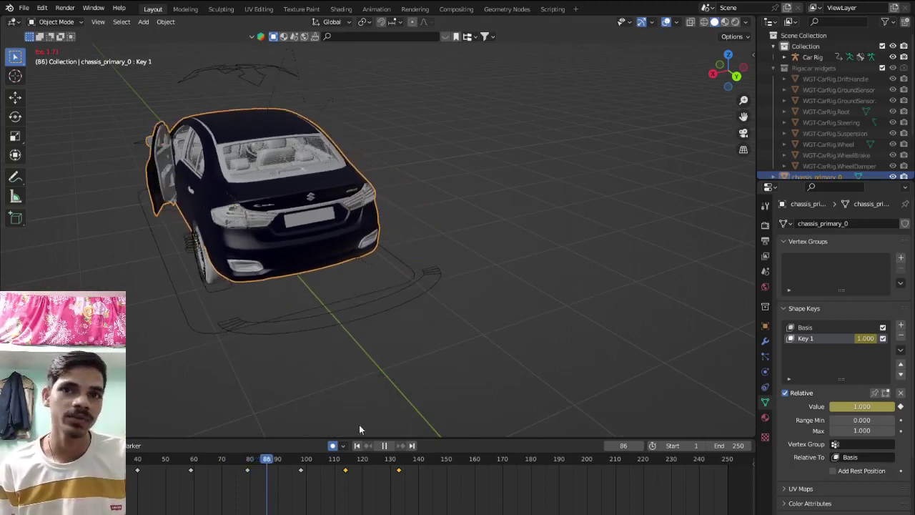
# Stop playback, jump back to frame 1 and zoom out to view the car
pyautogui.press('space')
pyautogui.hotkey('shift', 'Left')
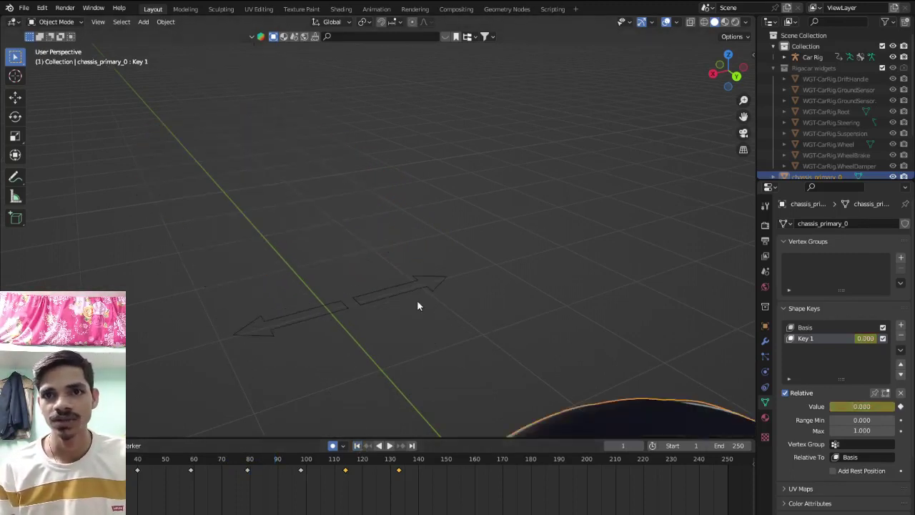
pyautogui.scroll(-1, 828, 412)
pyautogui.scroll(-2, 822, 401)
pyautogui.scroll(-4, 500, 314)
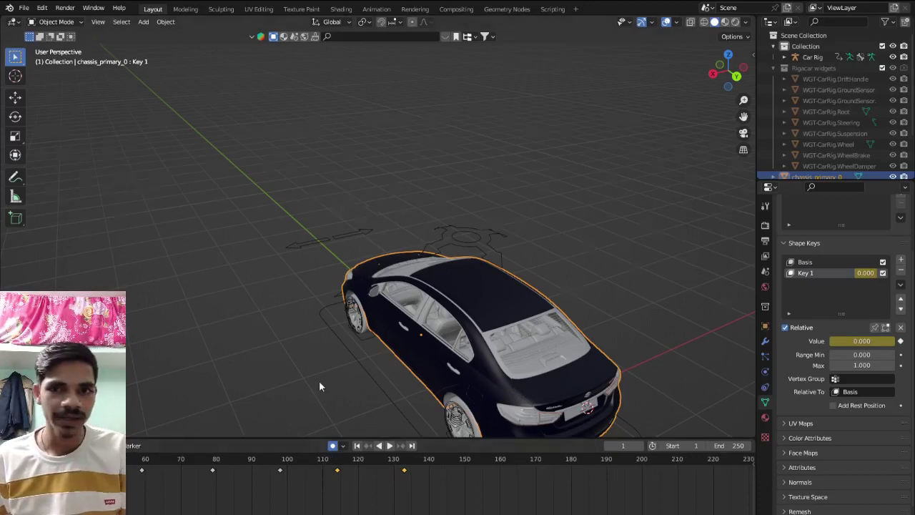
pyautogui.scroll(-3, 318, 381)
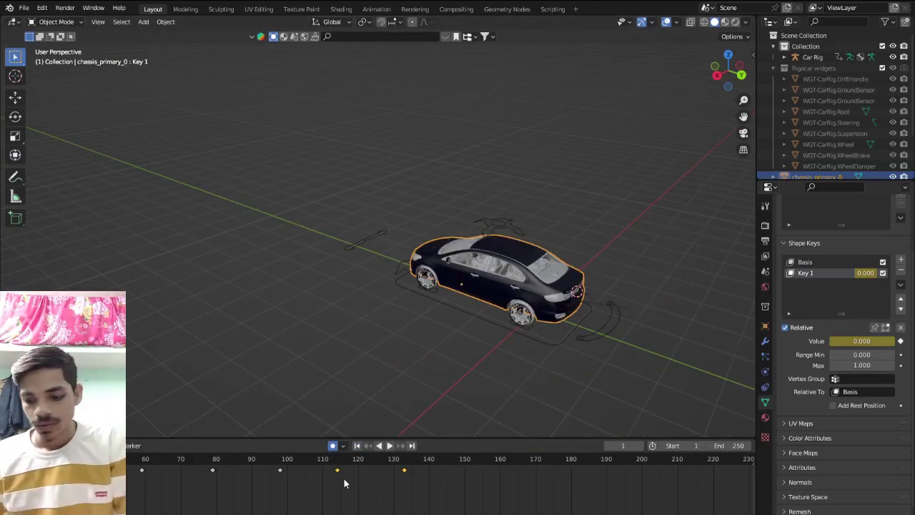
# Select all timeline keyframes to clear them, orbiting toward a side view of the car
pyautogui.press('a')
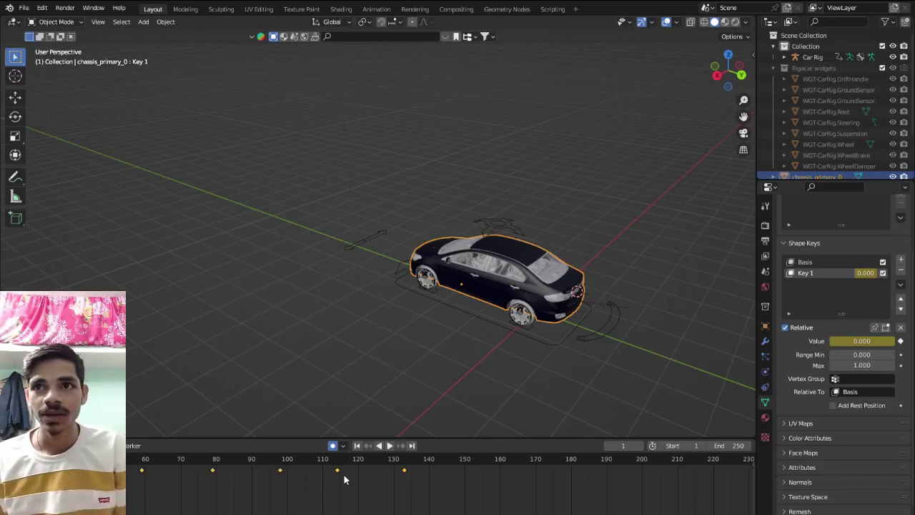
pyautogui.moveTo(481, 273); pyautogui.dragTo(536, 284, button='middle')
pyautogui.scroll(3, 537, 284)
pyautogui.moveTo(492, 263); pyautogui.dragTo(212, 275, button='middle')
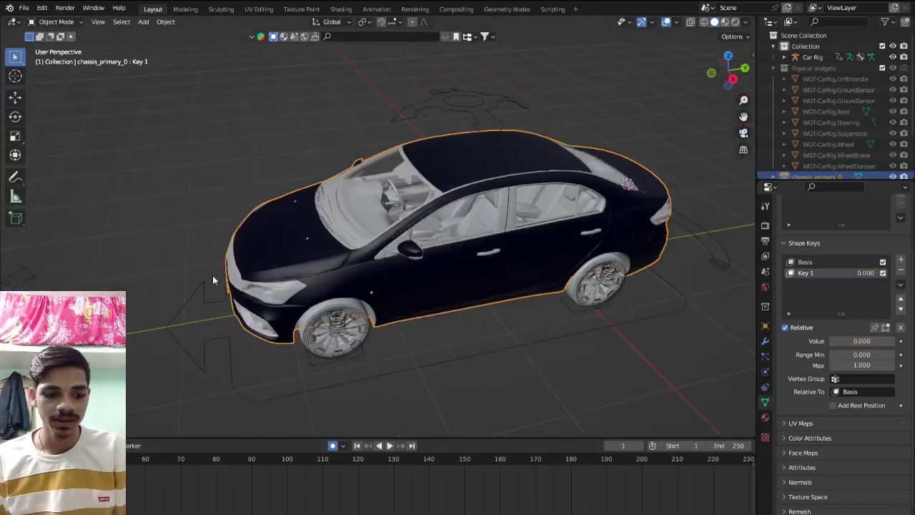
pyautogui.scroll(2, 213, 275)
pyautogui.scroll(3, 225, 258)
pyautogui.scroll(-5, 296, 276)
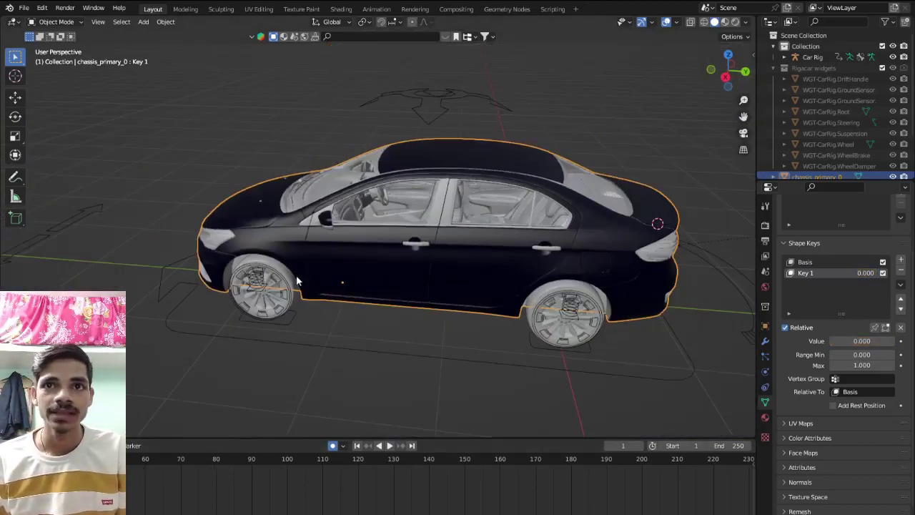
pyautogui.scroll(6, 296, 275)
pyautogui.scroll(-2, 316, 279)
pyautogui.scroll(-4, 320, 230)
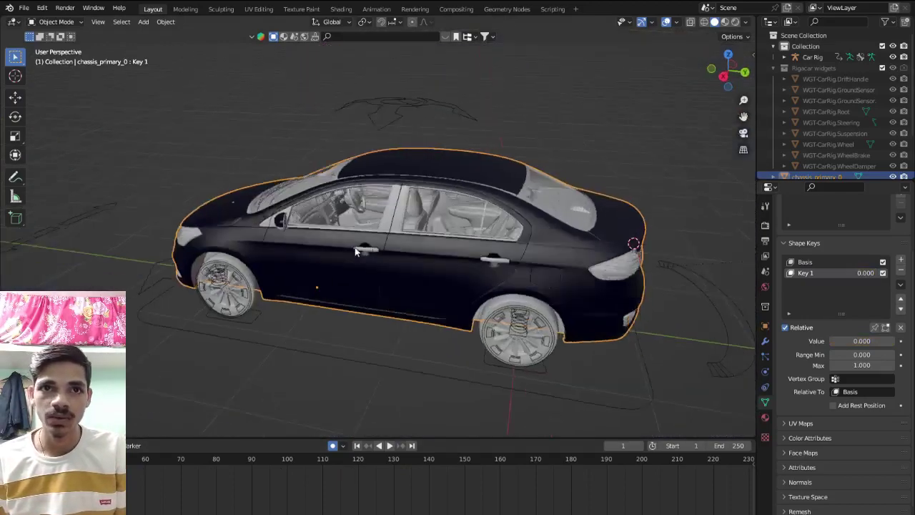
# Orbit around the car from rear, front and side to inspect the shut door
pyautogui.moveTo(354, 247)
pyautogui.mouseDown(button='middle')
pyautogui.moveTo(252, 265)
pyautogui.moveTo(345, 210)
pyautogui.moveTo(488, 169)
pyautogui.mouseUp(button='middle')
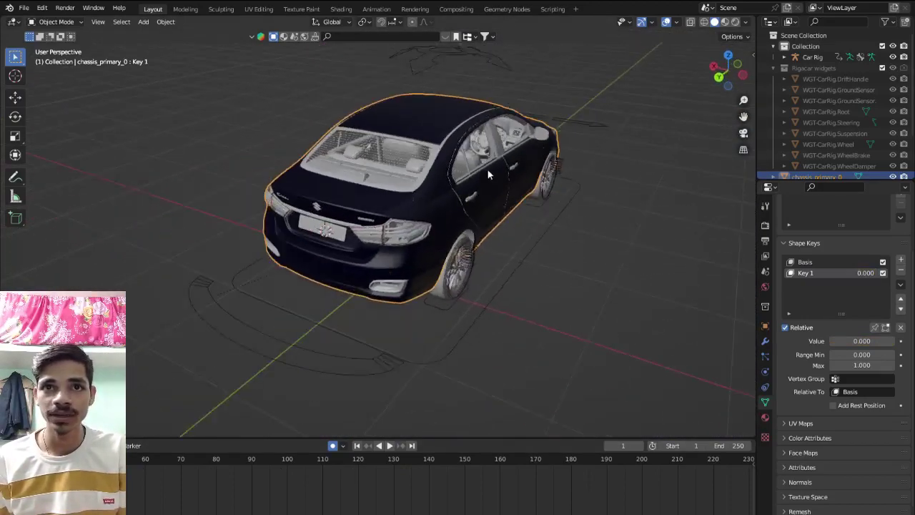
pyautogui.scroll(5, 342, 232)
pyautogui.scroll(-4, 343, 232)
pyautogui.moveTo(316, 246)
pyautogui.mouseDown(button='middle')
pyautogui.moveTo(513, 237)
pyautogui.moveTo(330, 264)
pyautogui.moveTo(361, 286)
pyautogui.moveTo(402, 280)
pyautogui.moveTo(398, 271)
pyautogui.moveTo(594, 204)
pyautogui.moveTo(524, 212)
pyautogui.moveTo(564, 193)
pyautogui.moveTo(630, 194)
pyautogui.mouseUp(button='middle')
pyautogui.scroll(-1, 345, 225)
pyautogui.scroll(3, 345, 226)
pyautogui.scroll(-3, 360, 264)
pyautogui.scroll(4, 361, 286)
pyautogui.scroll(-5, 529, 213)
pyautogui.scroll(4, 630, 195)
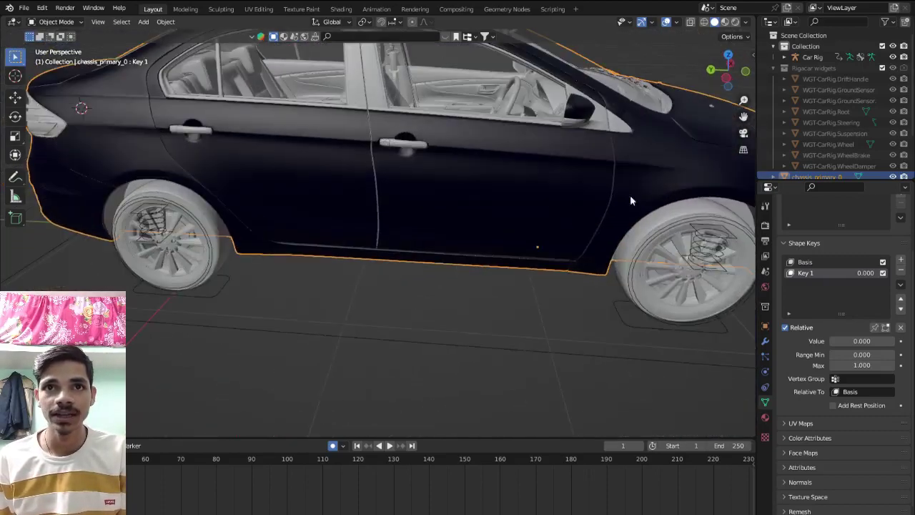
pyautogui.scroll(-5, 534, 224)
pyautogui.scroll(4, 458, 212)
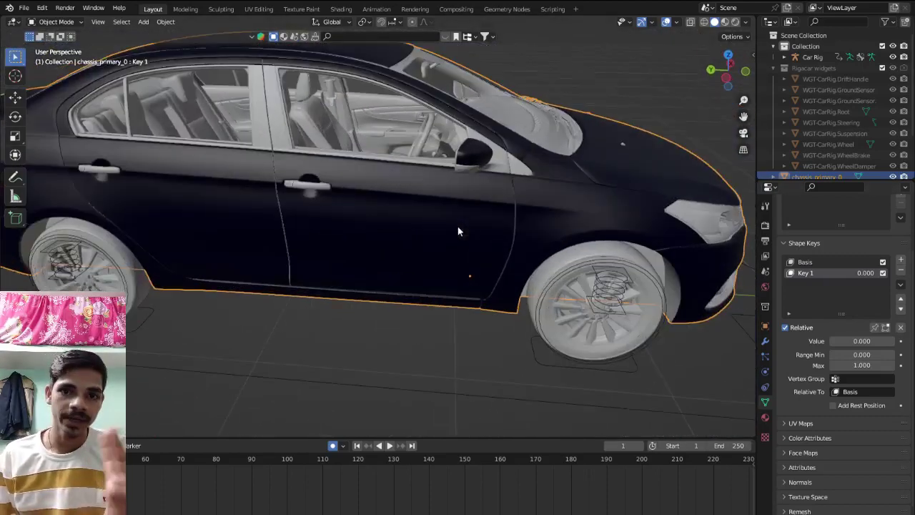
pyautogui.moveTo(457, 226)
pyautogui.mouseDown(button='middle')
pyautogui.moveTo(446, 254)
pyautogui.moveTo(404, 226)
pyautogui.moveTo(432, 235)
pyautogui.mouseUp(button='middle')
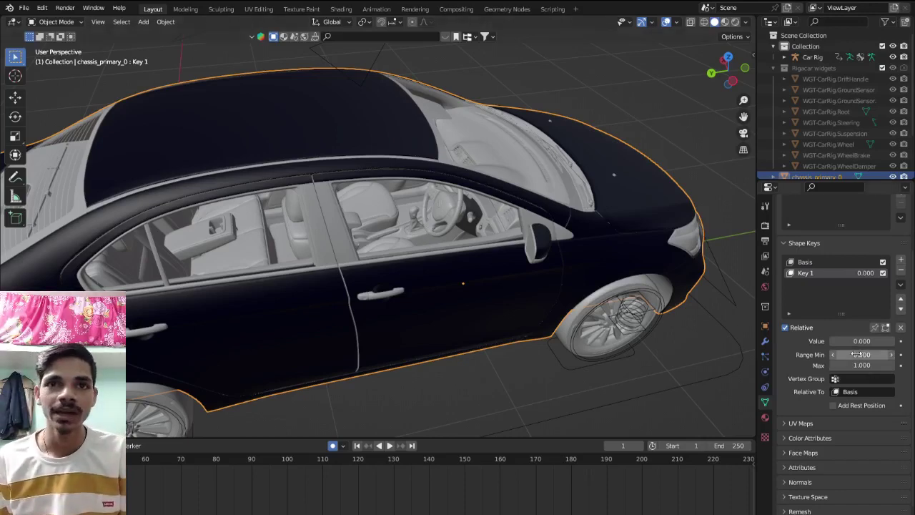
pyautogui.moveTo(325, 433)
pyautogui.mouseDown(button='middle')
pyautogui.moveTo(271, 339)
pyautogui.moveTo(257, 236)
pyautogui.moveTo(330, 217)
pyautogui.moveTo(521, 235)
pyautogui.moveTo(451, 236)
pyautogui.mouseUp(button='middle')
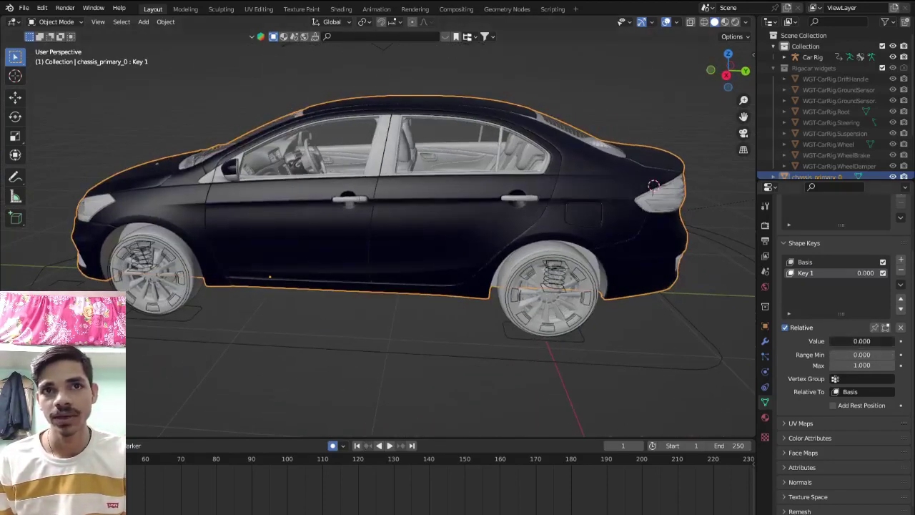
# Drag the chassis's Key 1 value to 1.000, swinging the front door fully open
pyautogui.moveTo(840, 341); pyautogui.dragTo(894, 341)
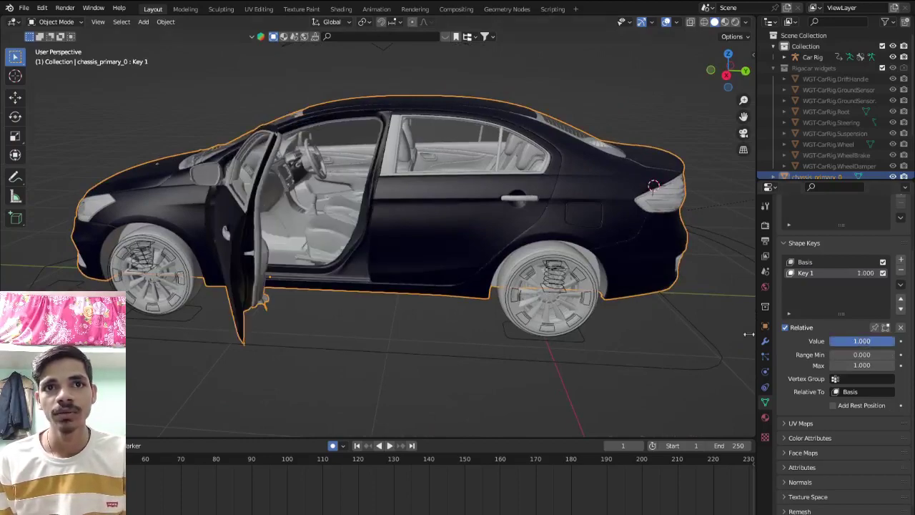
pyautogui.moveTo(500, 293)
pyautogui.mouseDown(button='middle')
pyautogui.moveTo(460, 288)
pyautogui.moveTo(481, 269)
pyautogui.moveTo(409, 245)
pyautogui.moveTo(554, 238)
pyautogui.moveTo(394, 242)
pyautogui.moveTo(441, 228)
pyautogui.mouseUp(button='middle')
pyautogui.scroll(5, 427, 232)
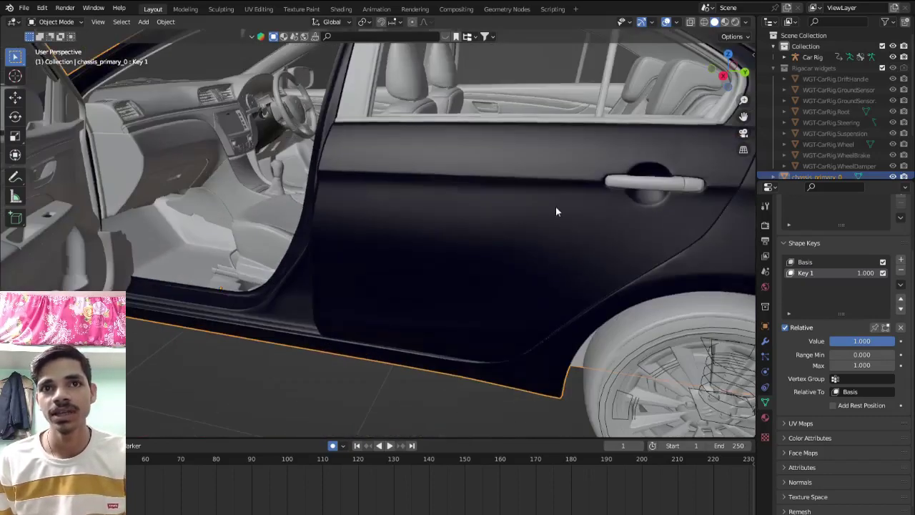
pyautogui.scroll(-5, 544, 209)
pyautogui.scroll(5, 538, 262)
# Orbit and zoom around the rear and rear wheel to inspect the opened door
pyautogui.moveTo(533, 262); pyautogui.dragTo(449, 259, button='middle')
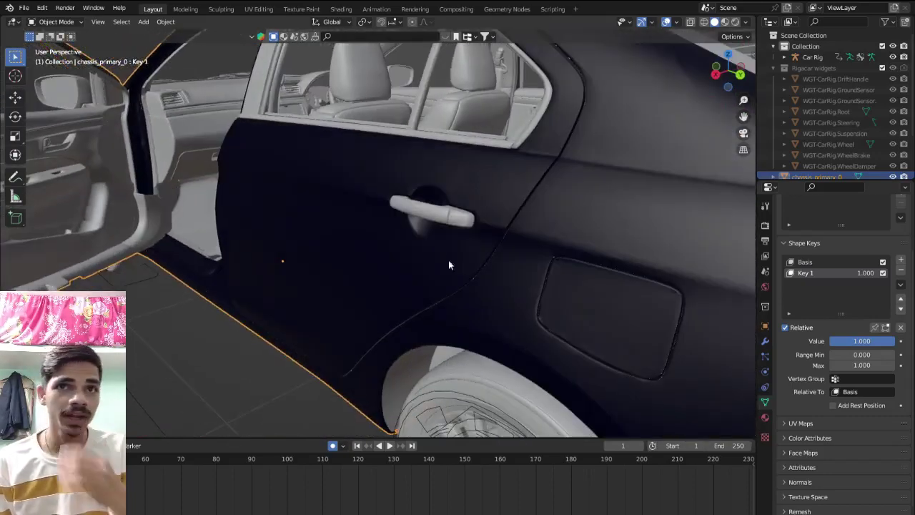
pyautogui.scroll(-5, 414, 259)
pyautogui.moveTo(387, 258)
pyautogui.mouseDown(button='middle')
pyautogui.moveTo(366, 264)
pyautogui.moveTo(487, 245)
pyautogui.moveTo(660, 339)
pyautogui.moveTo(648, 311)
pyautogui.moveTo(613, 307)
pyautogui.mouseUp(button='middle')
pyautogui.scroll(-3, 645, 311)
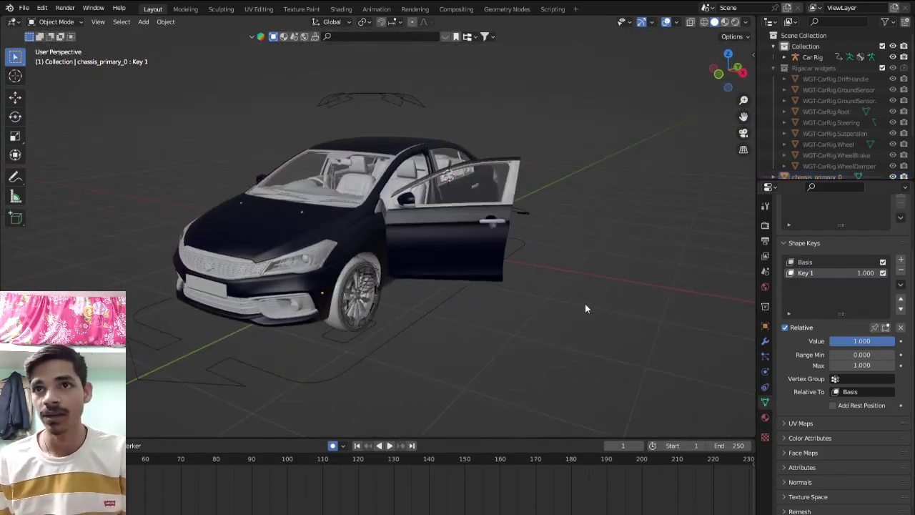
pyautogui.scroll(5, 585, 307)
pyautogui.moveTo(536, 321)
pyautogui.mouseDown(button='middle')
pyautogui.moveTo(425, 304)
pyautogui.moveTo(537, 307)
pyautogui.moveTo(546, 250)
pyautogui.mouseUp(button='middle')
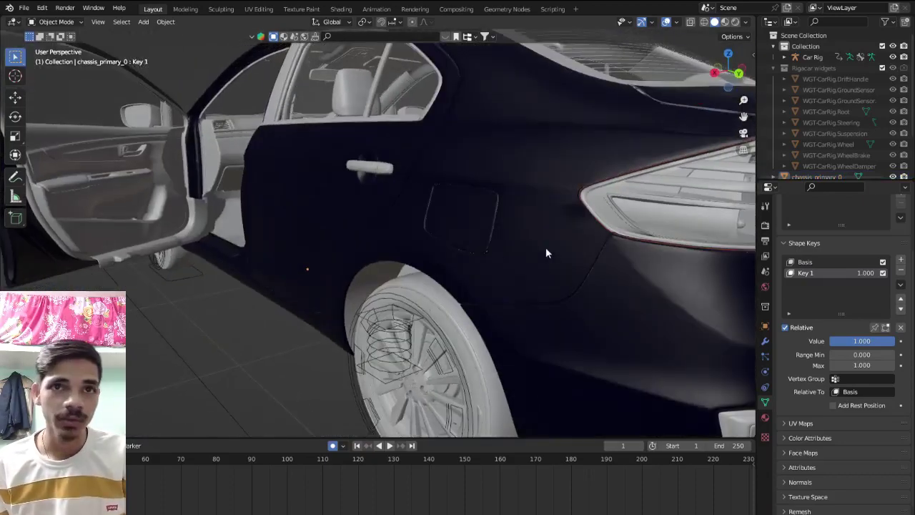
pyautogui.scroll(-3, 407, 234)
pyautogui.moveTo(407, 235)
pyautogui.mouseDown(button='middle')
pyautogui.moveTo(472, 239)
pyautogui.moveTo(555, 273)
pyautogui.moveTo(370, 348)
pyautogui.moveTo(403, 342)
pyautogui.moveTo(380, 352)
pyautogui.mouseUp(button='middle')
pyautogui.scroll(2, 531, 281)
pyautogui.scroll(-3, 381, 352)
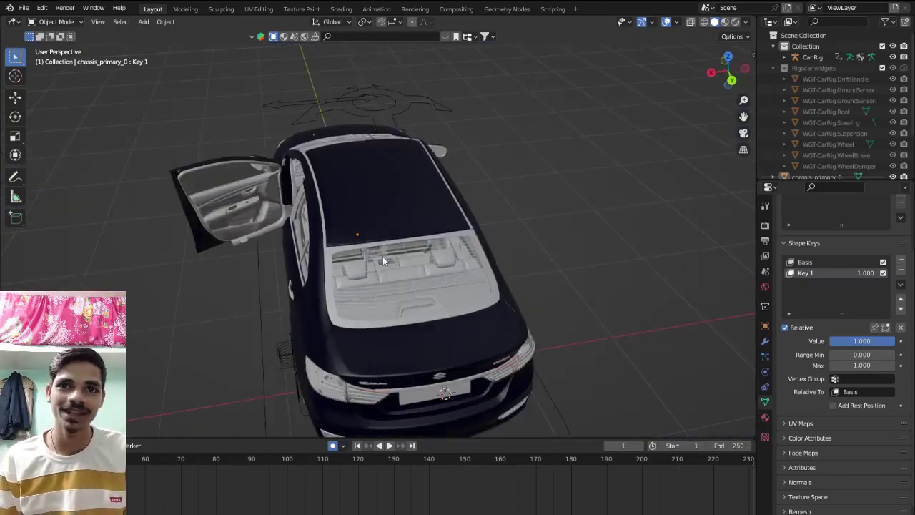
# Orbit to side and front views to check the open front door
pyautogui.moveTo(403, 287); pyautogui.dragTo(391, 286, button='middle')
pyautogui.moveTo(225, 313); pyautogui.dragTo(386, 288, button='middle')
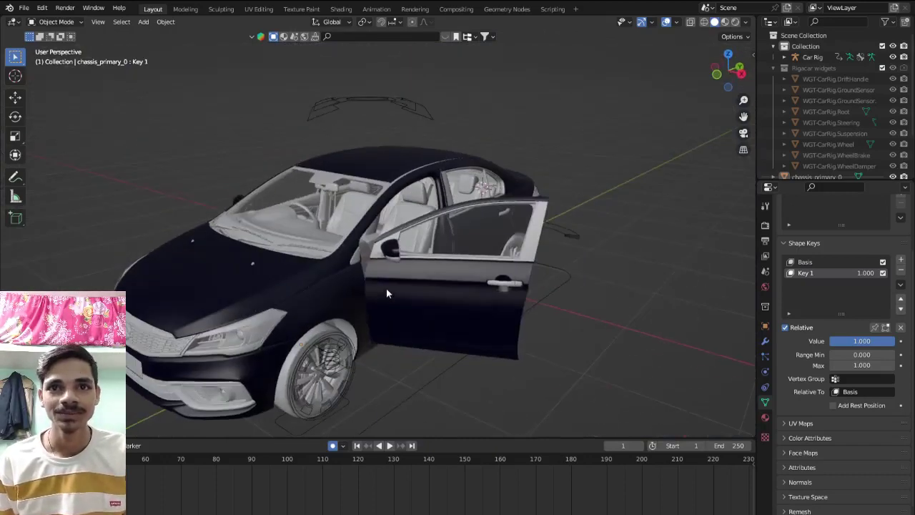
pyautogui.scroll(4, 429, 264)
pyautogui.scroll(2, 468, 244)
pyautogui.moveTo(467, 239)
pyautogui.mouseDown(button='middle')
pyautogui.moveTo(373, 241)
pyautogui.moveTo(452, 229)
pyautogui.moveTo(435, 226)
pyautogui.mouseUp(button='middle')
pyautogui.scroll(-4, 404, 240)
pyautogui.scroll(-1, 404, 241)
pyautogui.scroll(3, 374, 246)
pyautogui.scroll(-3, 452, 229)
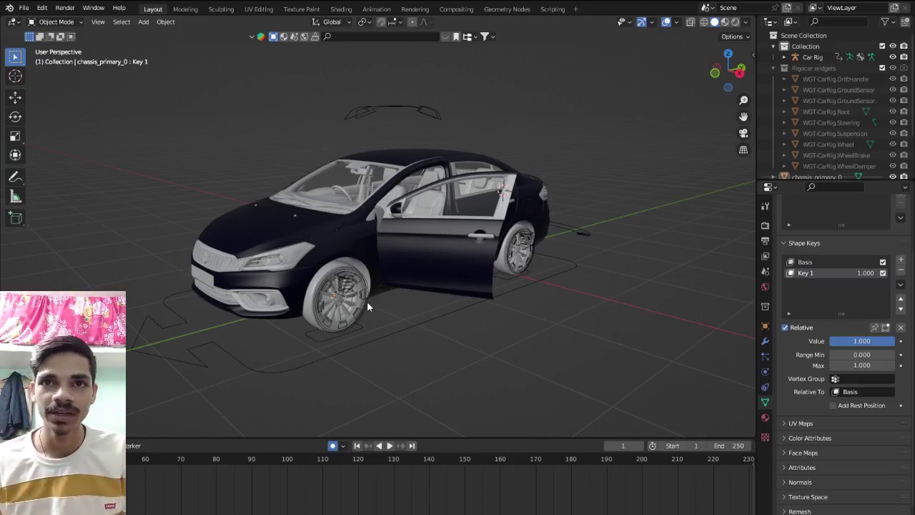
pyautogui.moveTo(382, 283)
pyautogui.mouseDown(button='middle')
pyautogui.moveTo(388, 274)
pyautogui.moveTo(374, 283)
pyautogui.moveTo(387, 289)
pyautogui.mouseUp(button='middle')
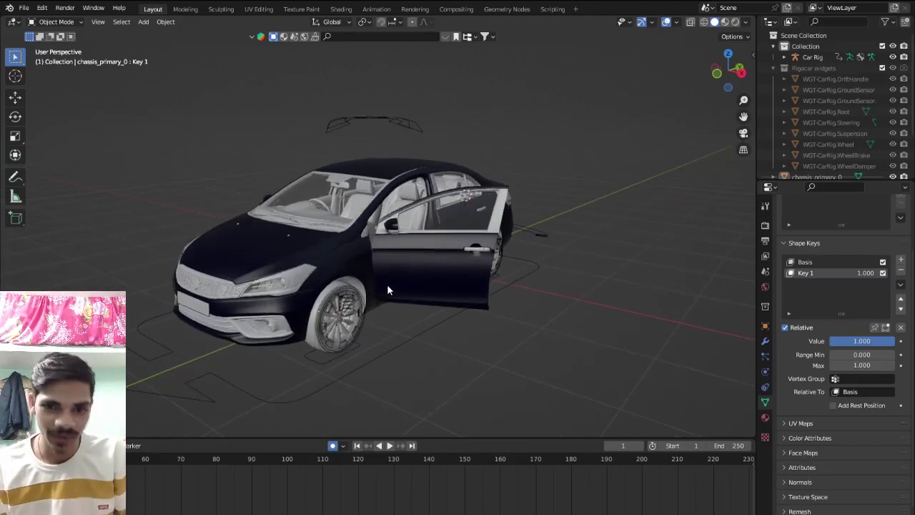